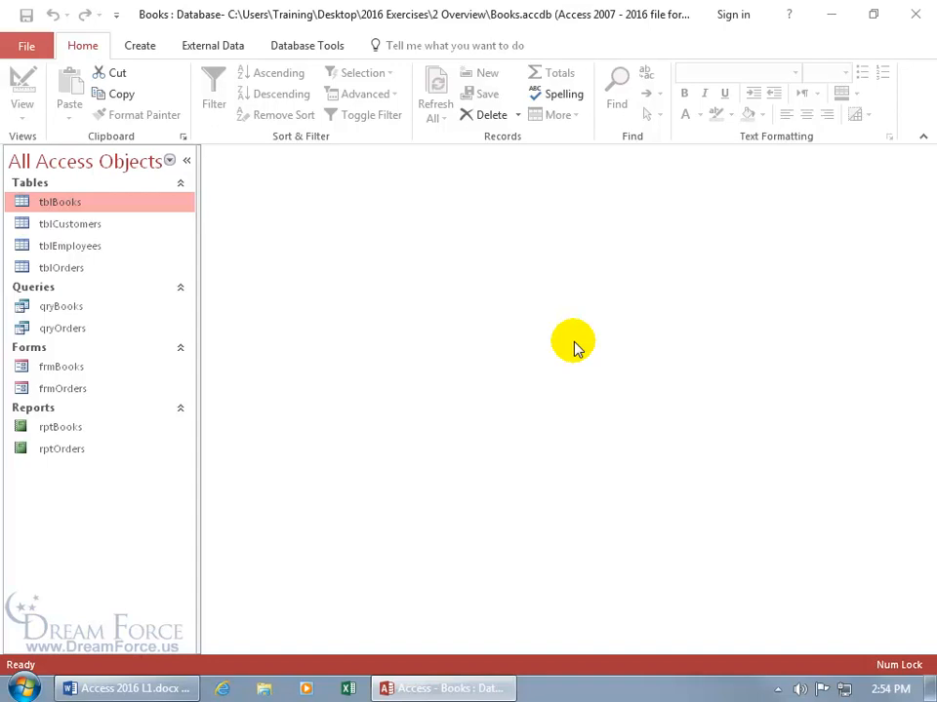
- Open the new database templates and preview the Updated: Students template and the Custom web app
{"action": "left_click", "coordinate": [36, 50]}
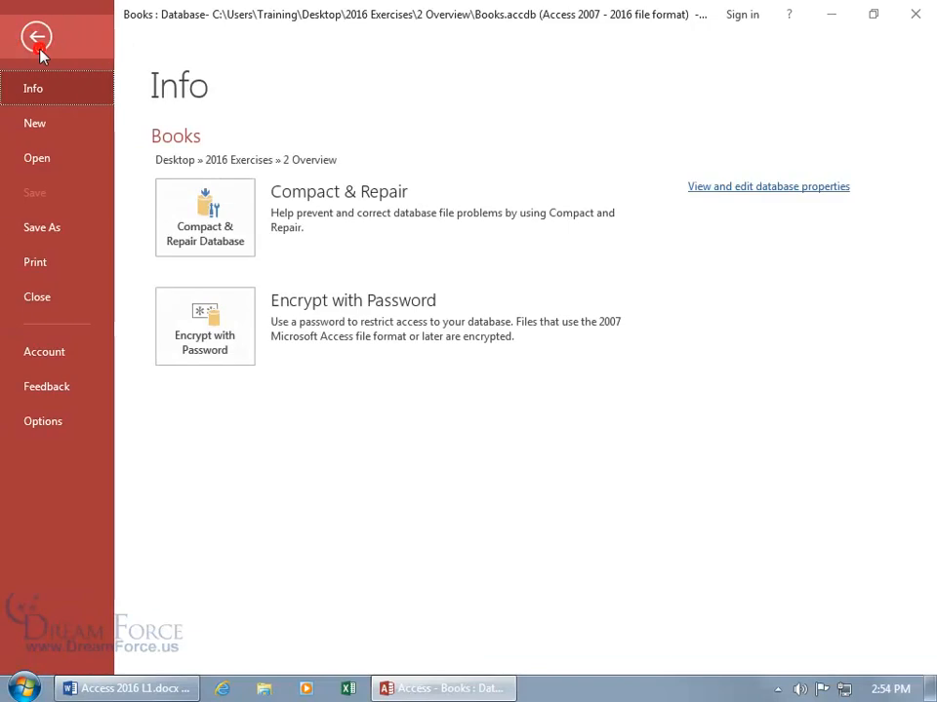
{"action": "left_click", "coordinate": [35, 124]}
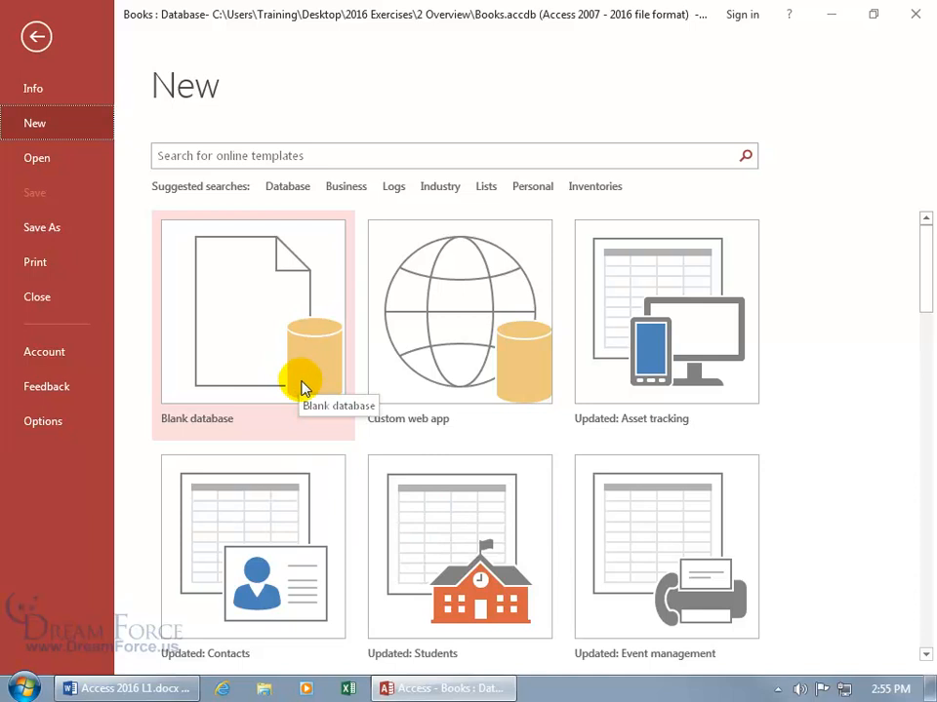
{"action": "left_click", "coordinate": [448, 509]}
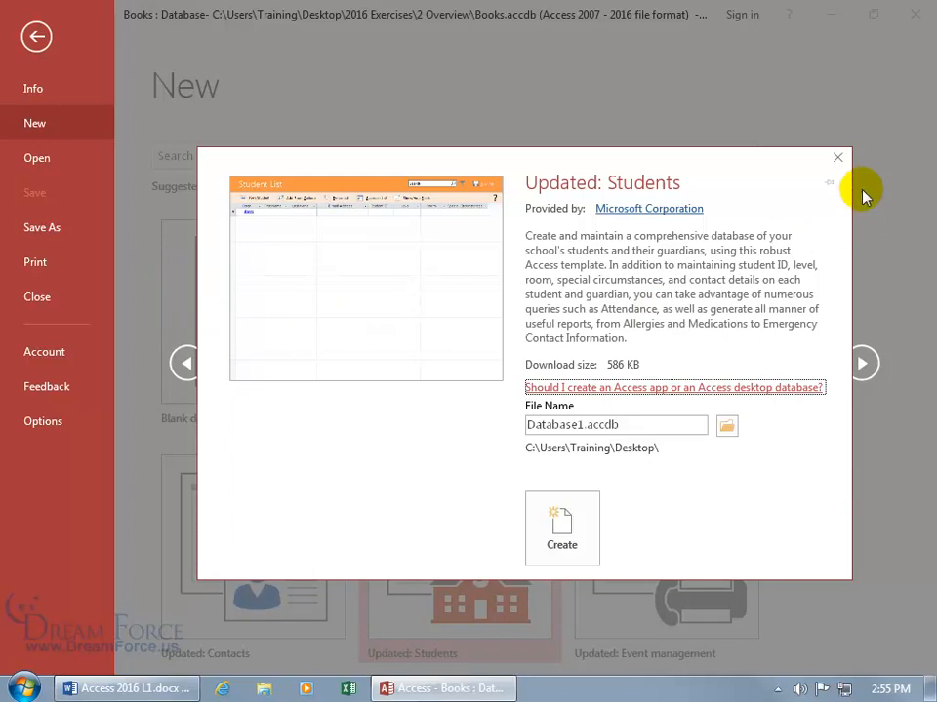
{"action": "left_click", "coordinate": [837, 159]}
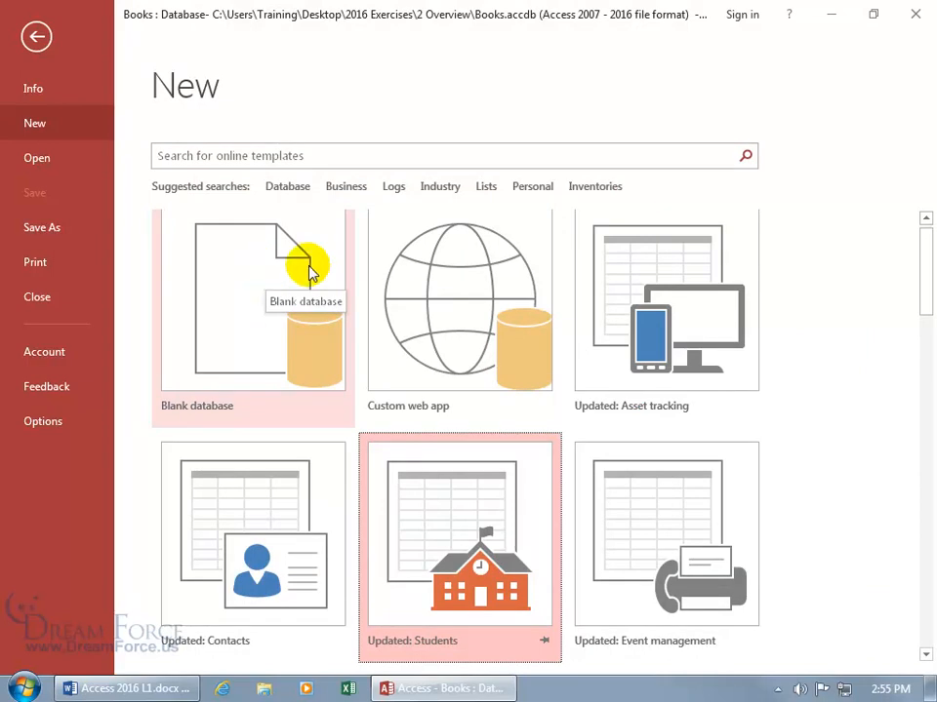
{"action": "left_click", "coordinate": [468, 285]}
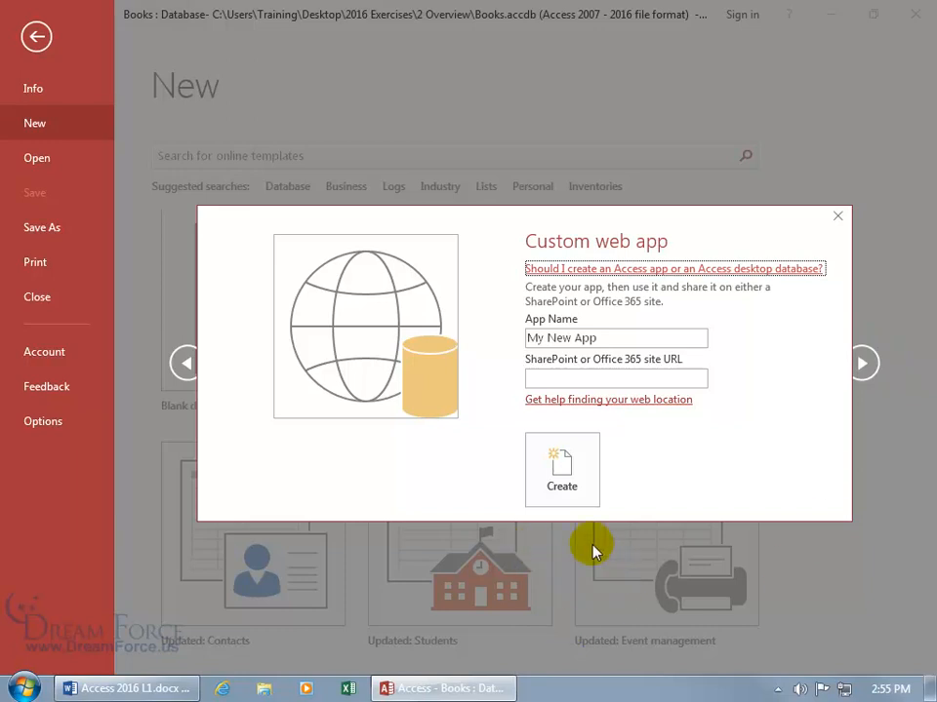
- Set up a blank database named Computer Inventory, with the Exercises folder on the desktop as its save location
{"action": "left_click", "coordinate": [184, 363]}
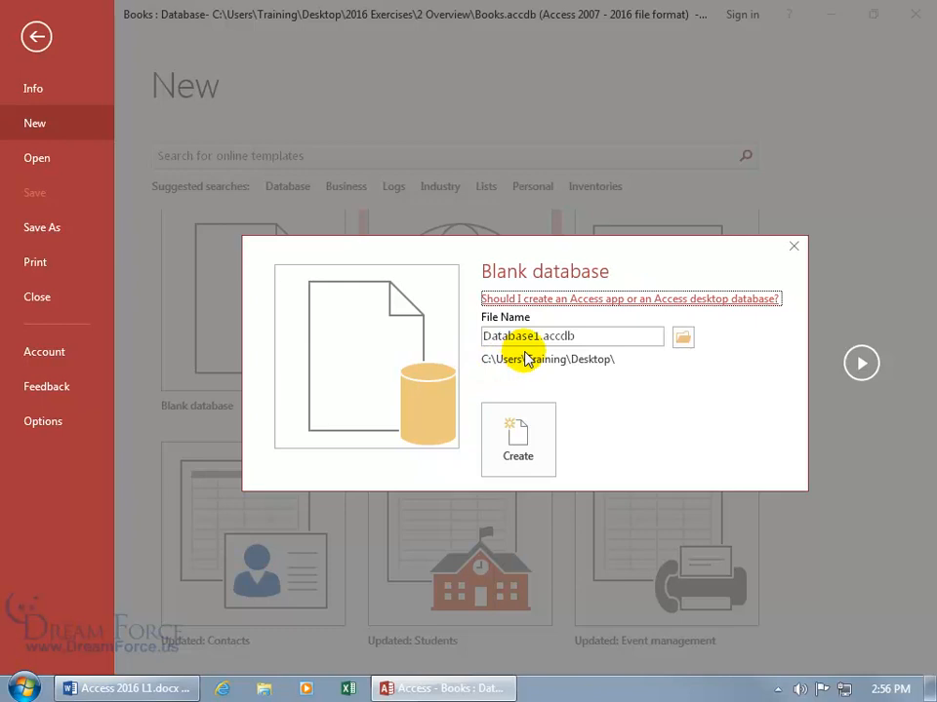
{"action": "double_click", "coordinate": [587, 336]}
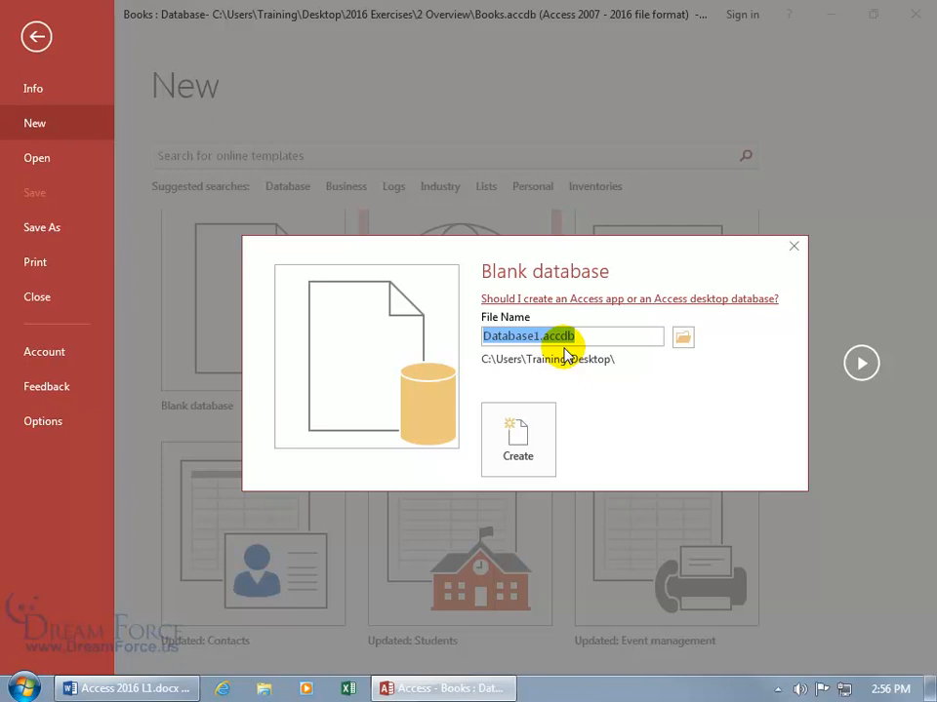
{"action": "type", "text": "Computer Inventory"}
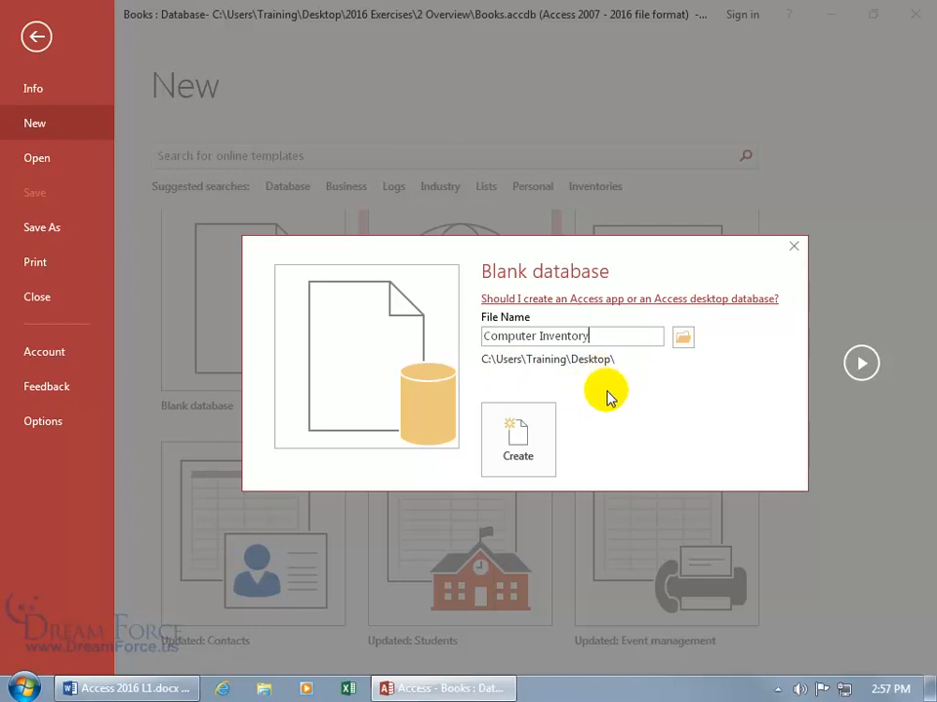
{"action": "left_click", "coordinate": [682, 339]}
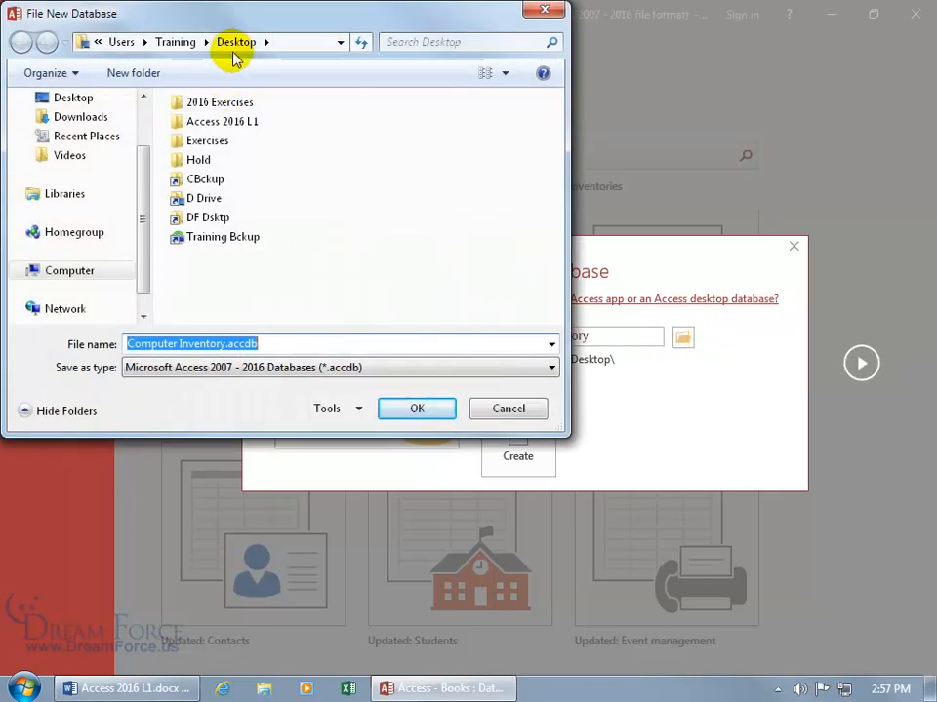
{"action": "double_click", "coordinate": [192, 141]}
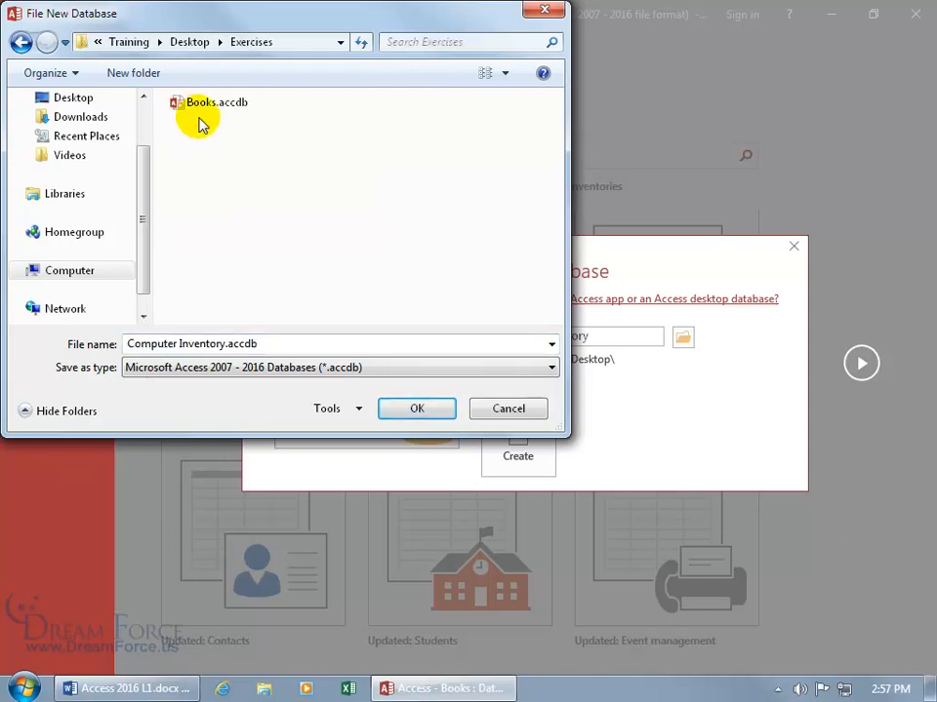
{"action": "left_click", "coordinate": [425, 409]}
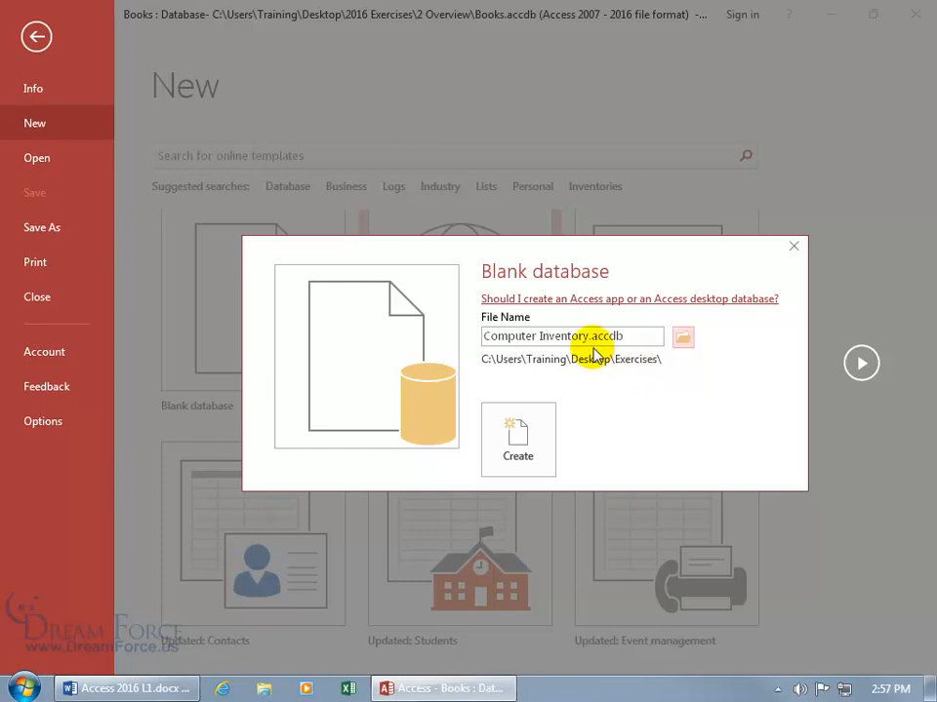
- Remove the .accdb extension from the blank database's file name and create the database
{"action": "left_click", "coordinate": [630, 337]}
{"action": "left_click", "coordinate": [629, 336]}
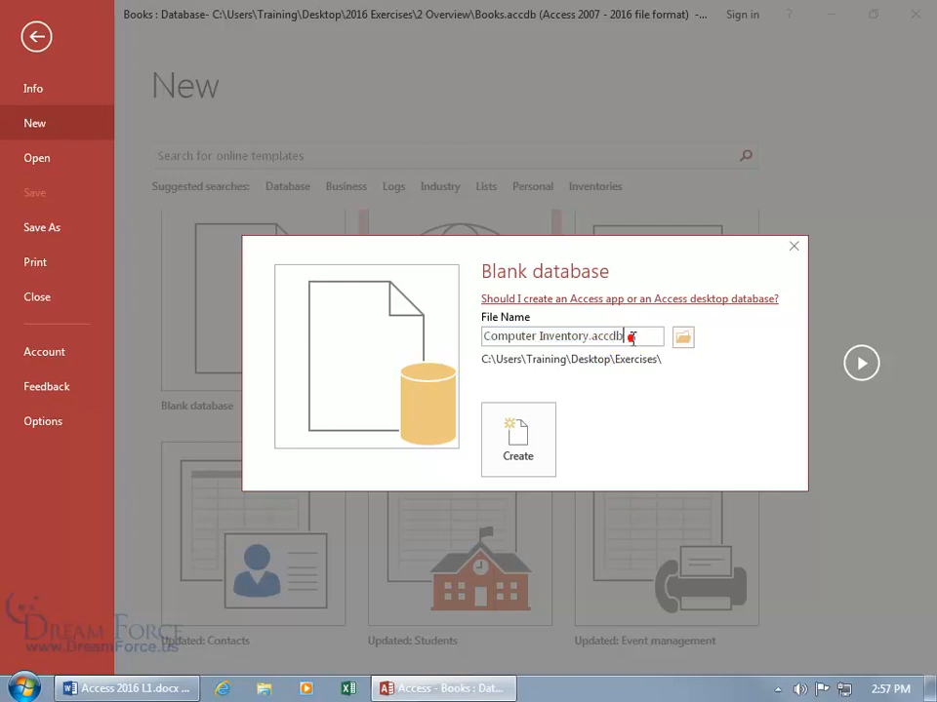
{"action": "key", "text": "BackSpace"}
{"action": "key", "text": "BackSpace"}
{"action": "key", "text": "BackSpace"}
{"action": "key", "text": "BackSpace"}
{"action": "key", "text": "BackSpace"}
{"action": "key", "text": "BackSpace"}
{"action": "left_click", "coordinate": [518, 437]}
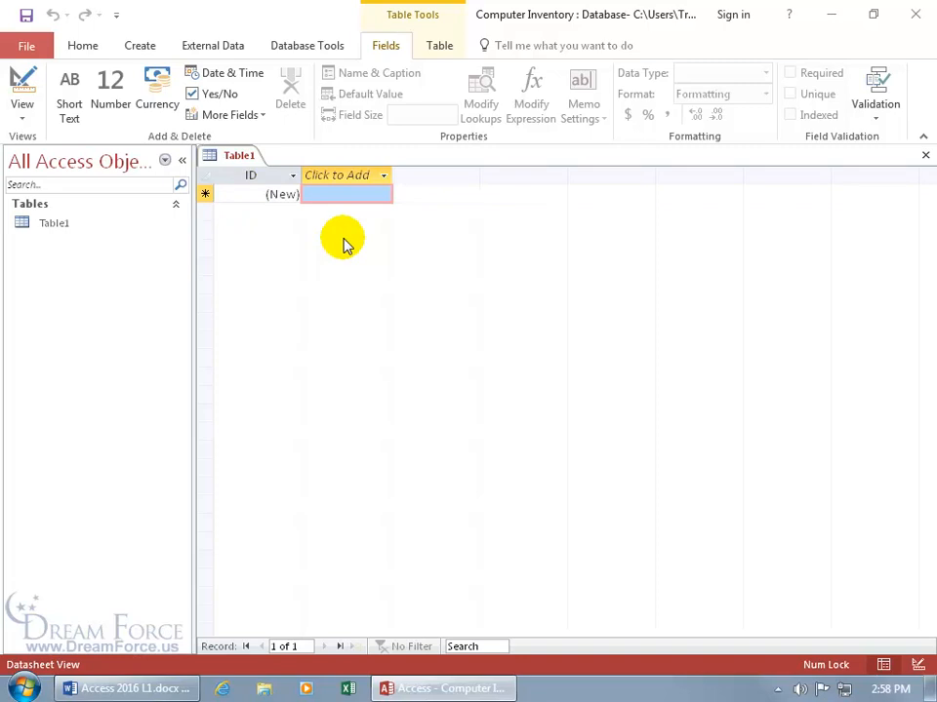
- Close the empty default table and exit Access, and open the Exercises folder on the desktop
{"action": "left_click", "coordinate": [925, 155]}
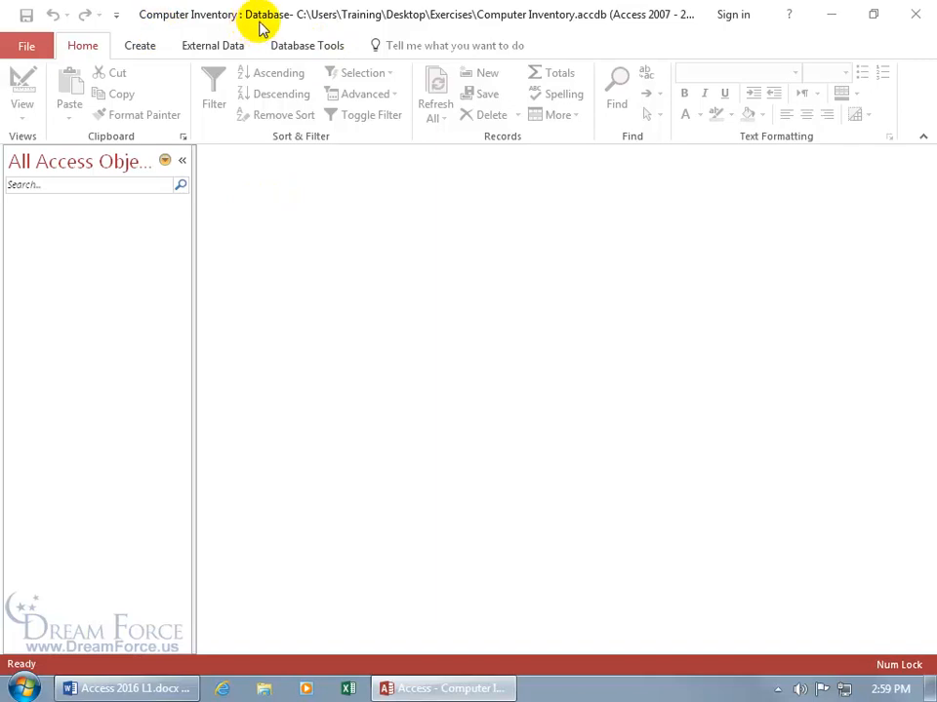
{"action": "left_click", "coordinate": [912, 25]}
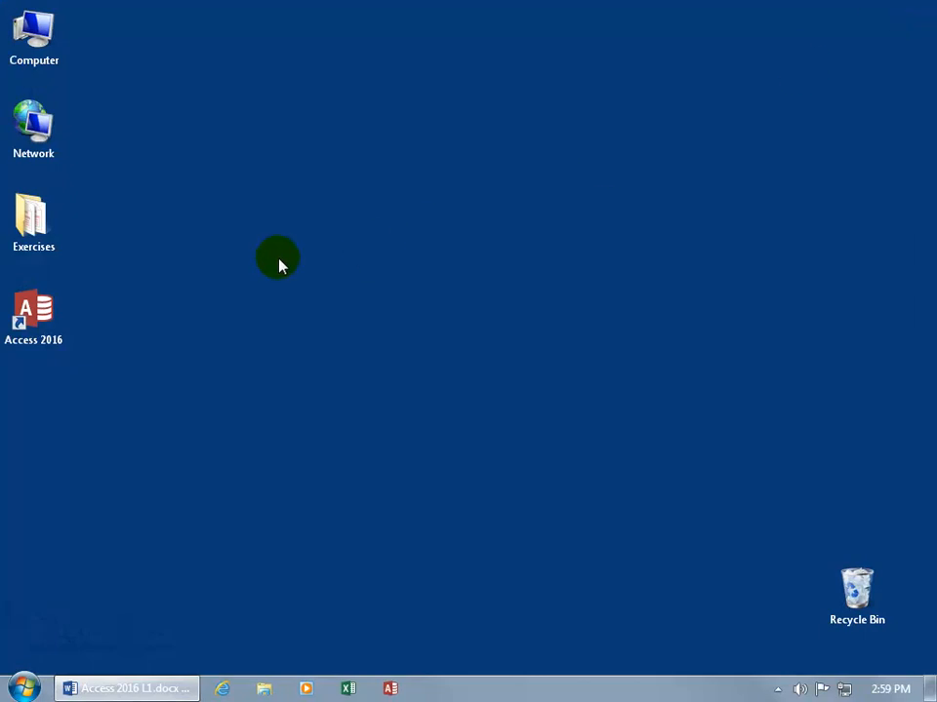
{"action": "left_click", "coordinate": [49, 239]}
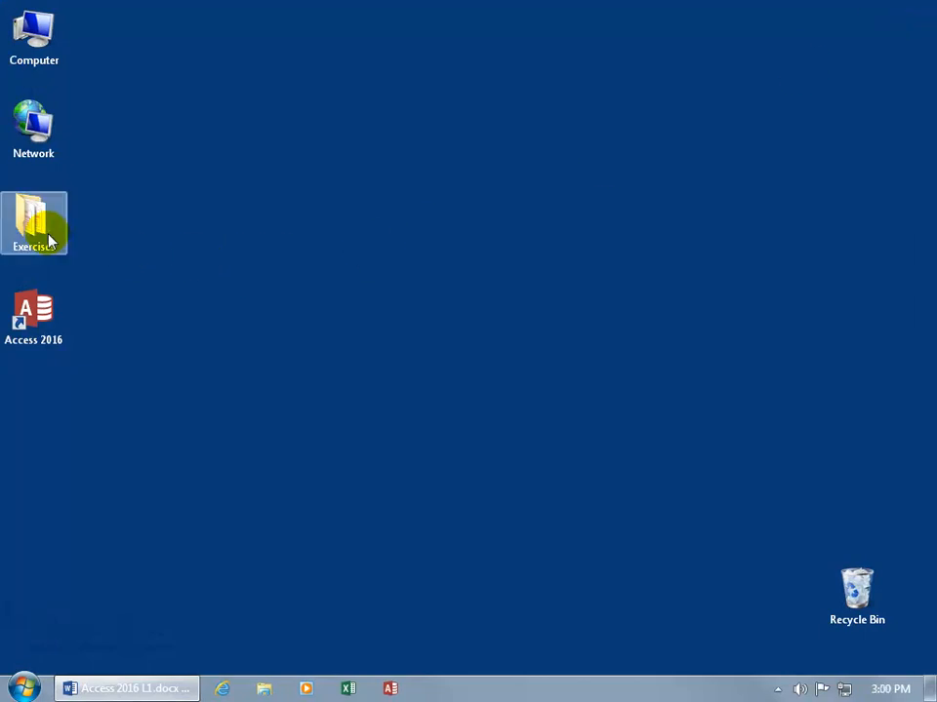
{"action": "double_click", "coordinate": [49, 239]}
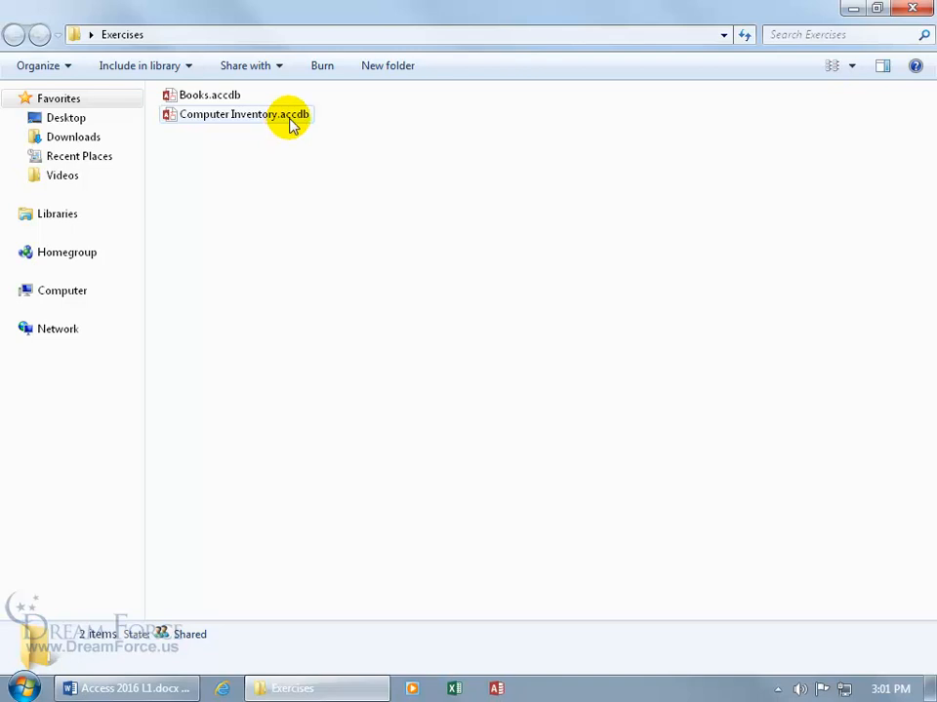
- Rename the Computer Inventory database file with the extension .accd and try to open it
{"action": "left_click", "coordinate": [287, 120]}
{"action": "right_click", "coordinate": [288, 120]}
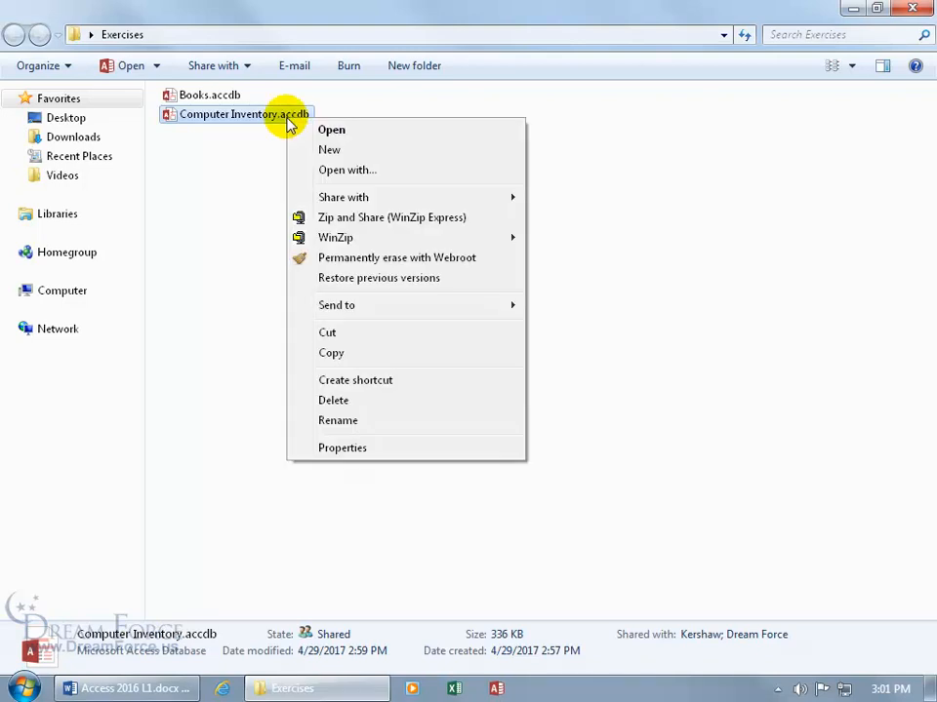
{"action": "left_click", "coordinate": [335, 422]}
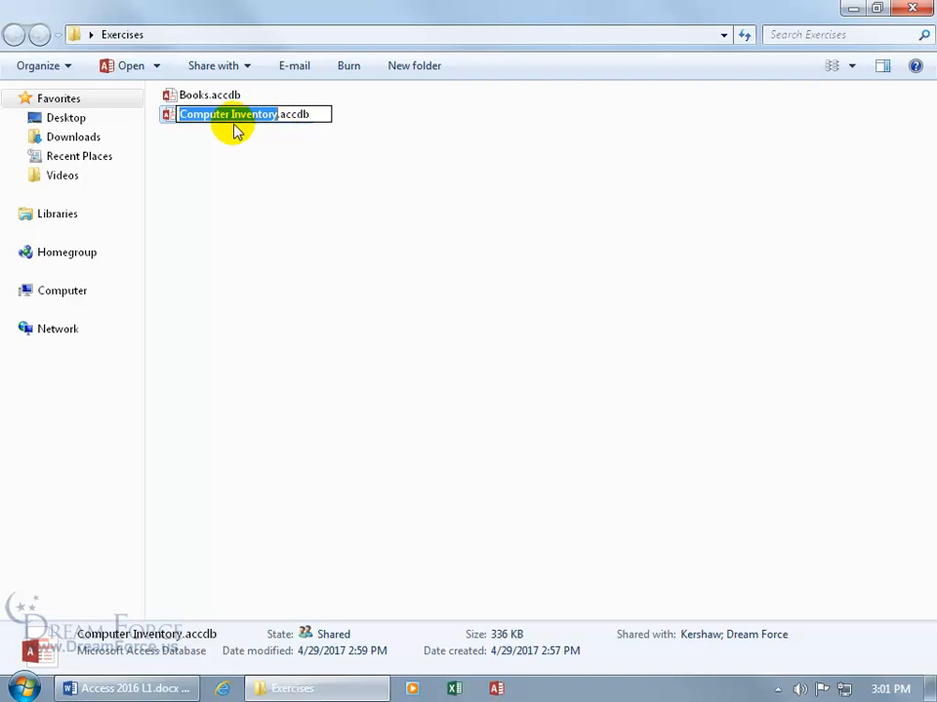
{"action": "left_click", "coordinate": [284, 115]}
{"action": "left_click_drag", "start_coordinate": [312, 114], "coordinate": [306, 114]}
{"action": "key", "text": "Delete"}
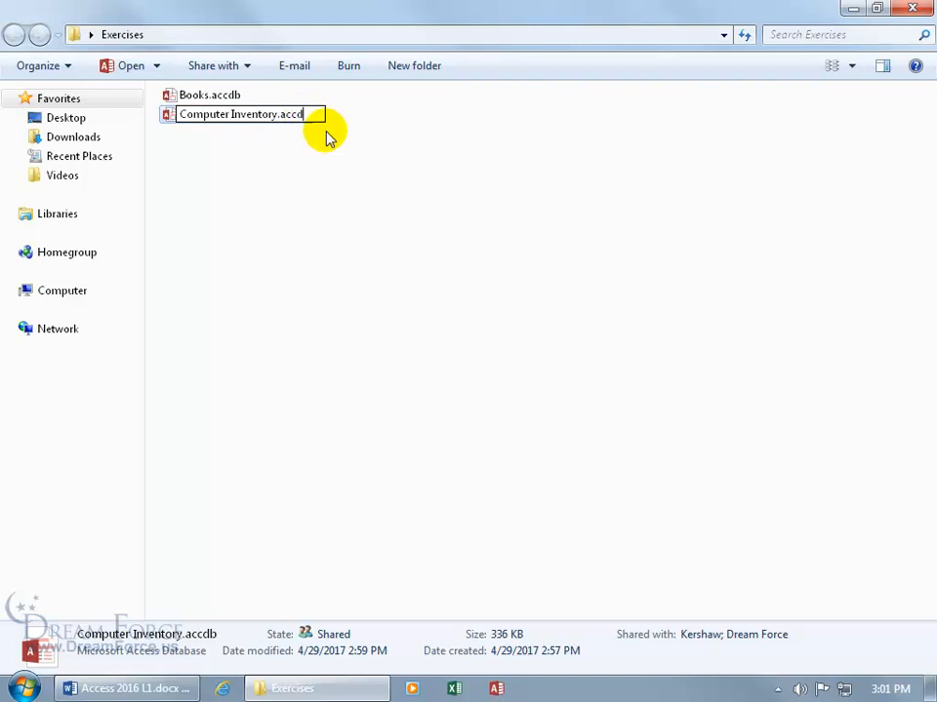
{"action": "key", "text": "Return"}
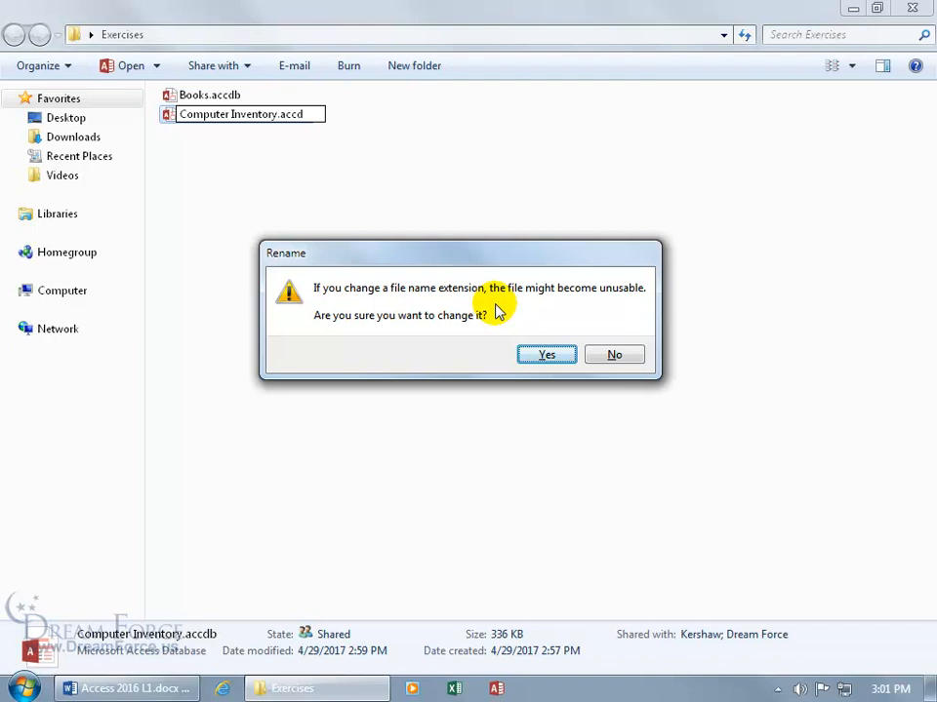
{"action": "left_click", "coordinate": [544, 355]}
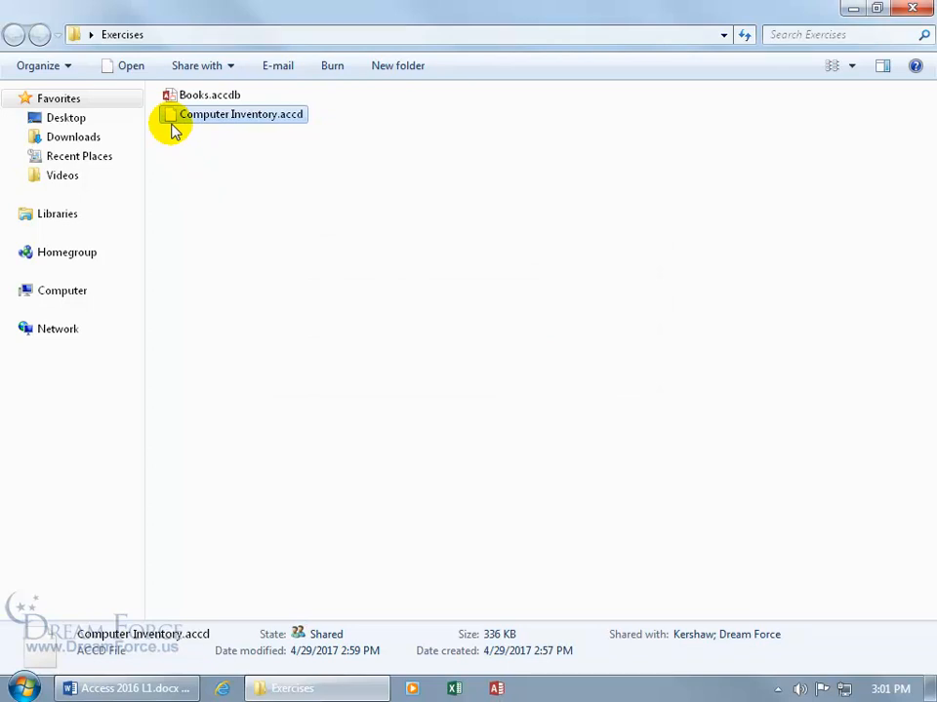
{"action": "double_click", "coordinate": [286, 121]}
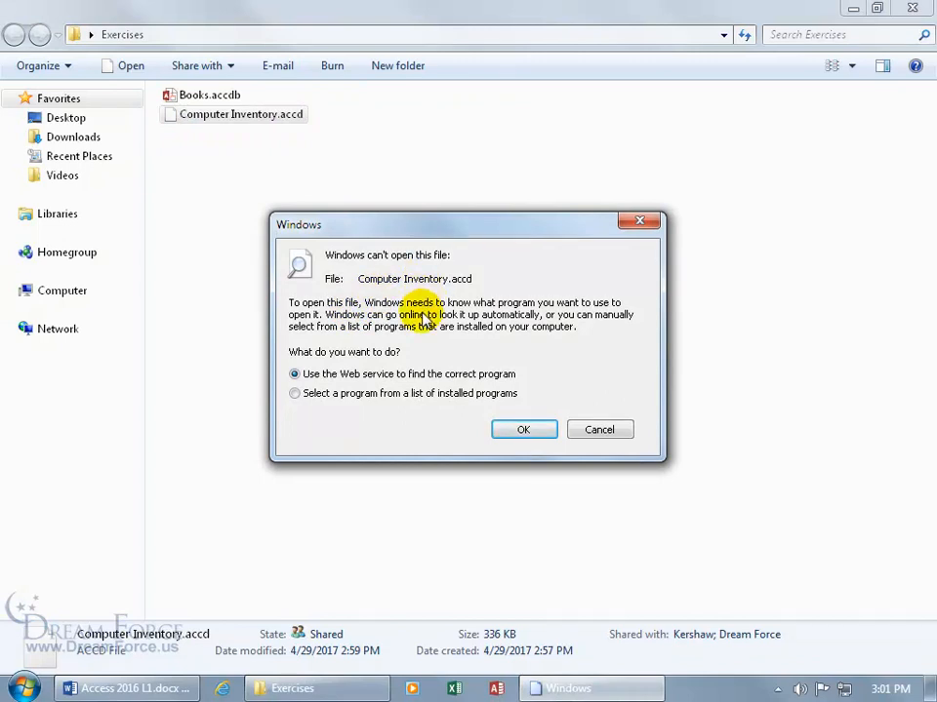
{"action": "left_click", "coordinate": [600, 431]}
- Restore the database file's name to Computer Inventory.accdb, accepting the extension change
{"action": "left_click", "coordinate": [272, 118]}
{"action": "right_click", "coordinate": [273, 118]}
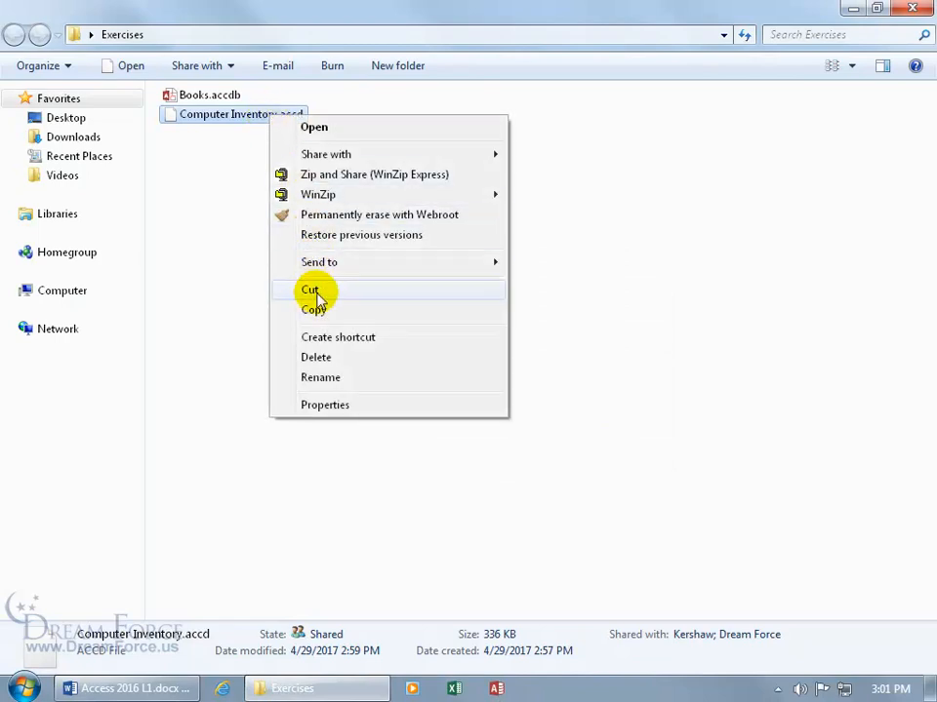
{"action": "left_click", "coordinate": [322, 377]}
{"action": "left_click", "coordinate": [310, 116]}
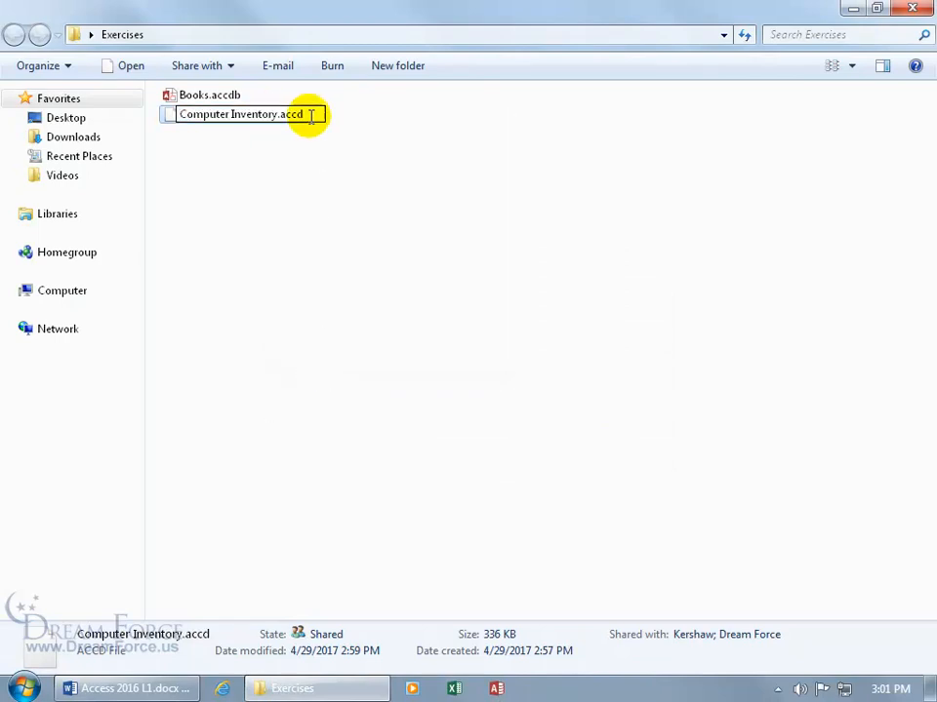
{"action": "type", "text": "b"}
{"action": "key", "text": "Return"}
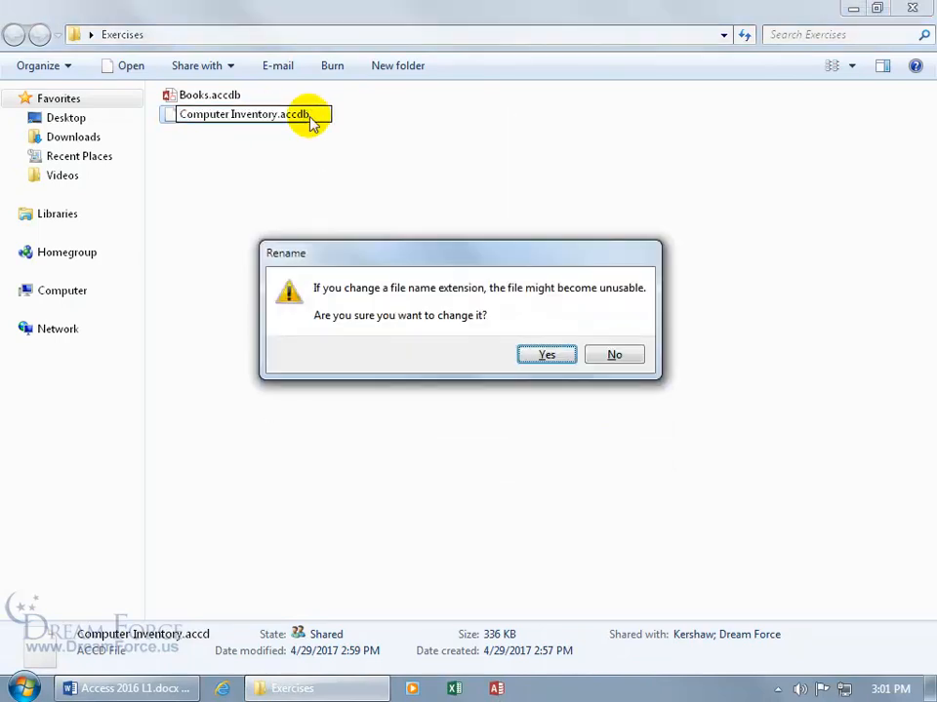
{"action": "left_click", "coordinate": [535, 358]}
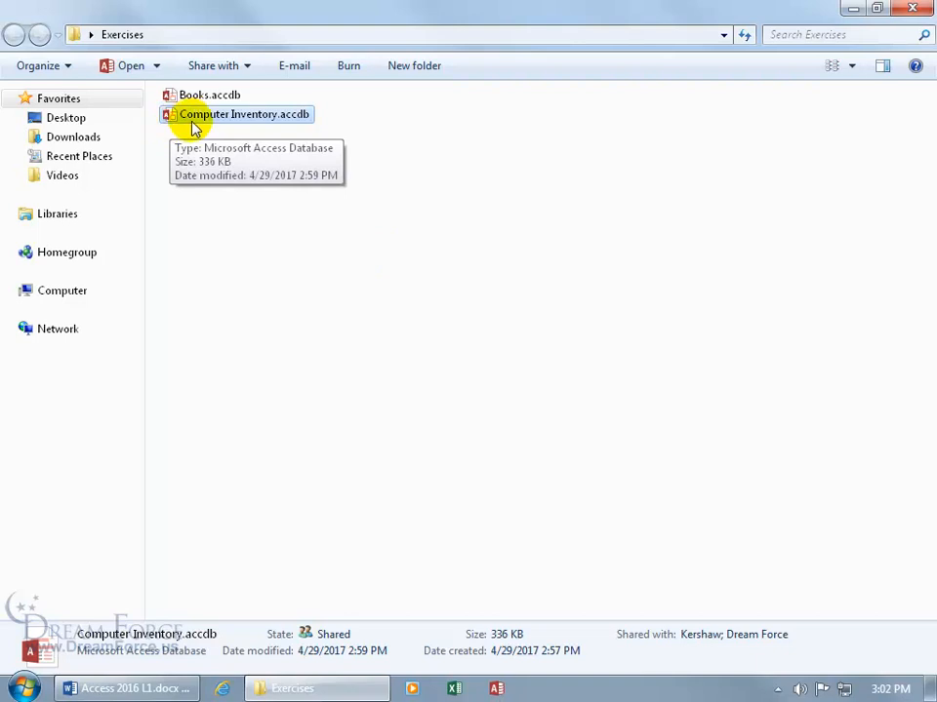
- Open the Computer Inventory database in Access and create a new table in Datasheet View
{"action": "double_click", "coordinate": [205, 119]}
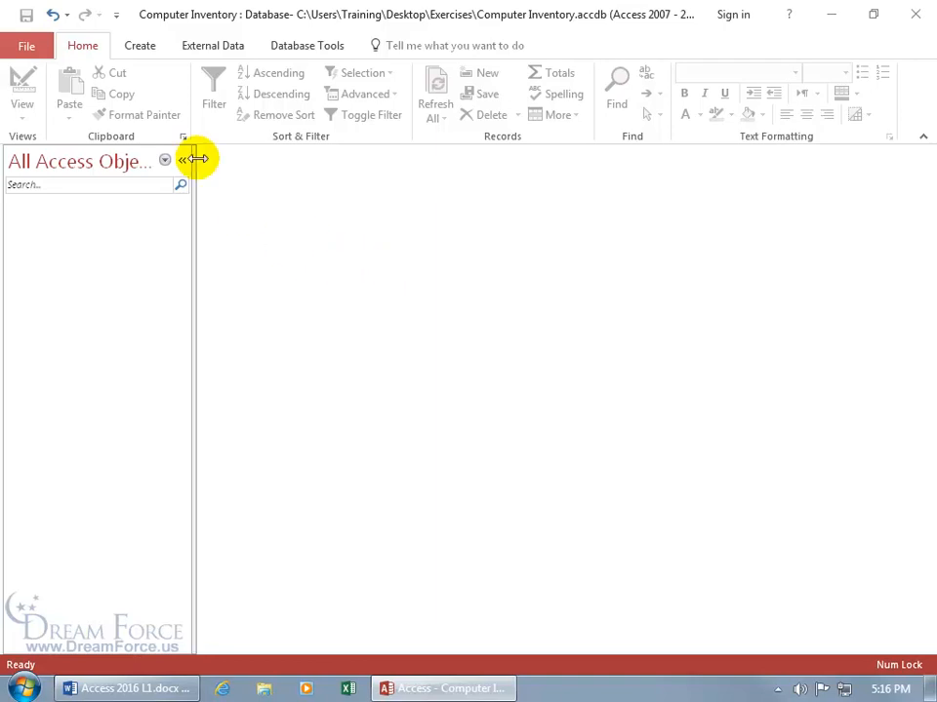
{"action": "left_click", "coordinate": [141, 49]}
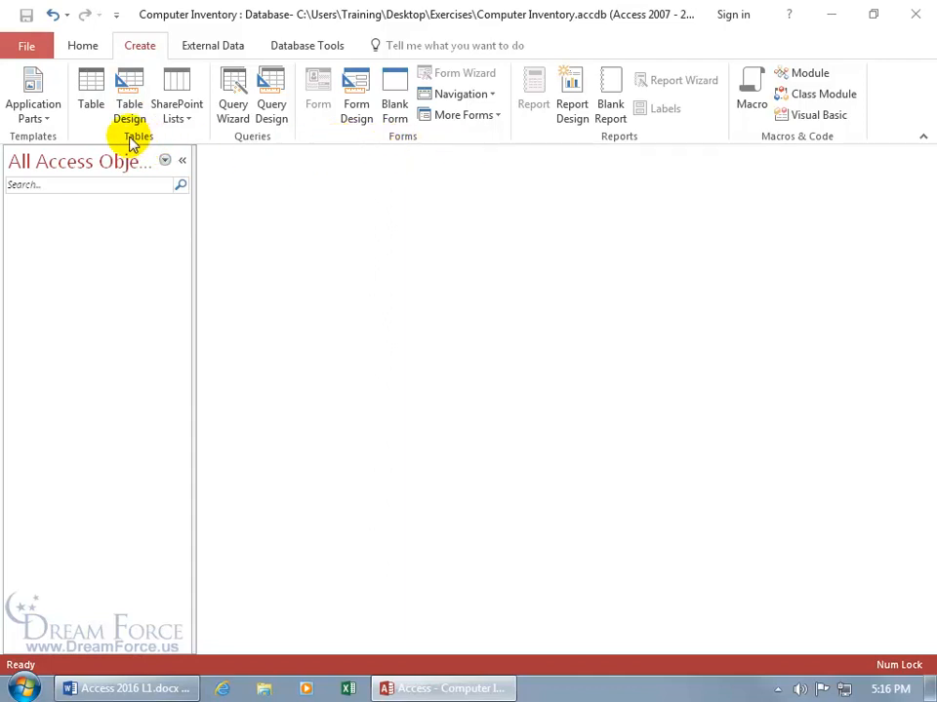
{"action": "left_click", "coordinate": [91, 101]}
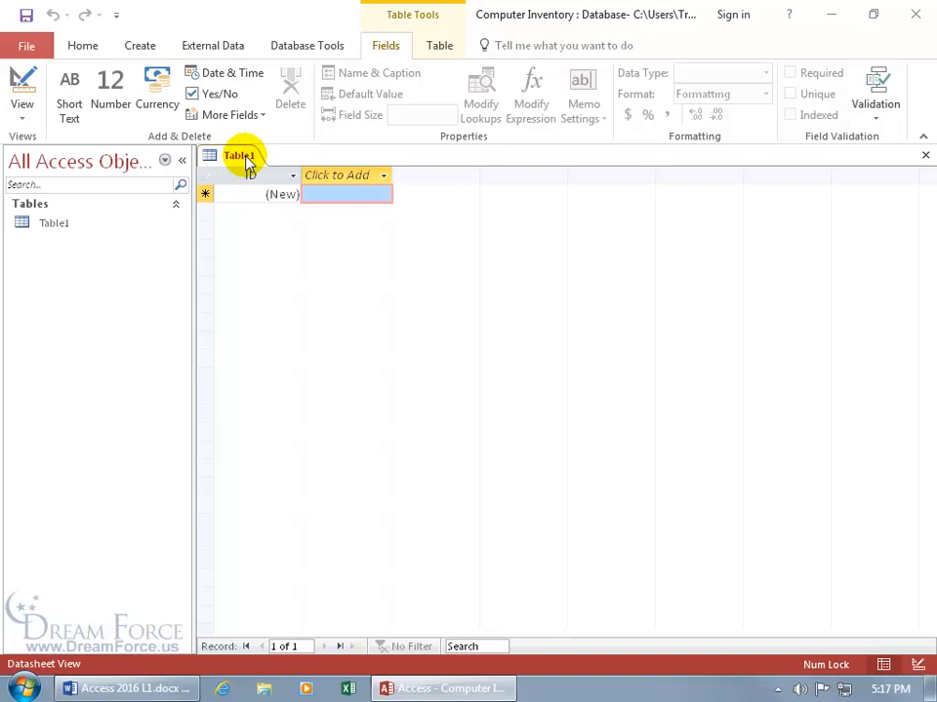
- Save the new table under the name tblComputers
{"action": "left_click", "coordinate": [26, 15]}
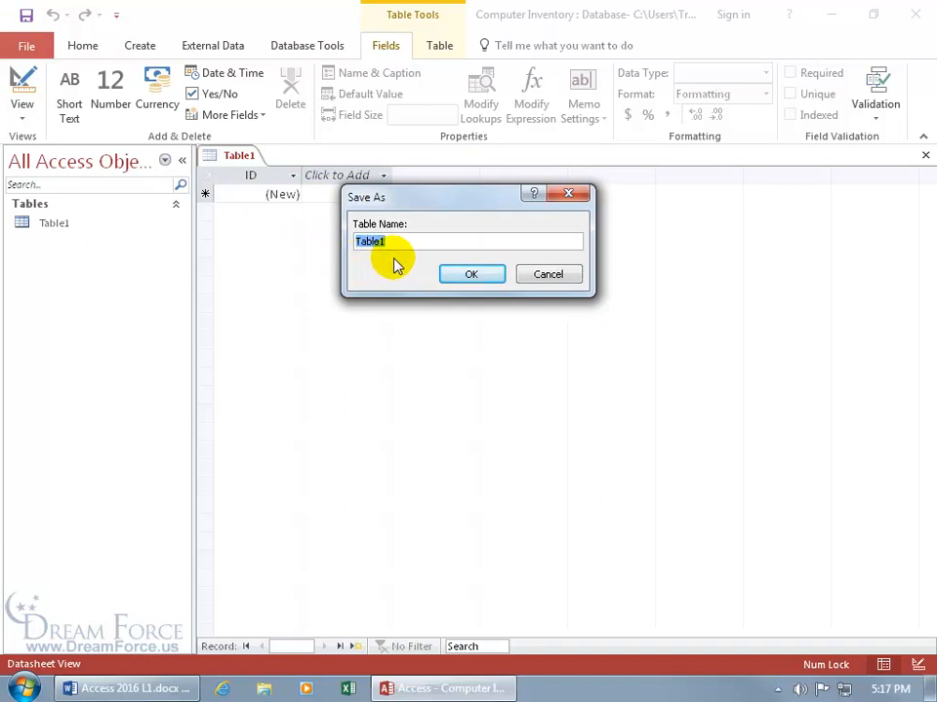
{"action": "type", "text": "Computers"}
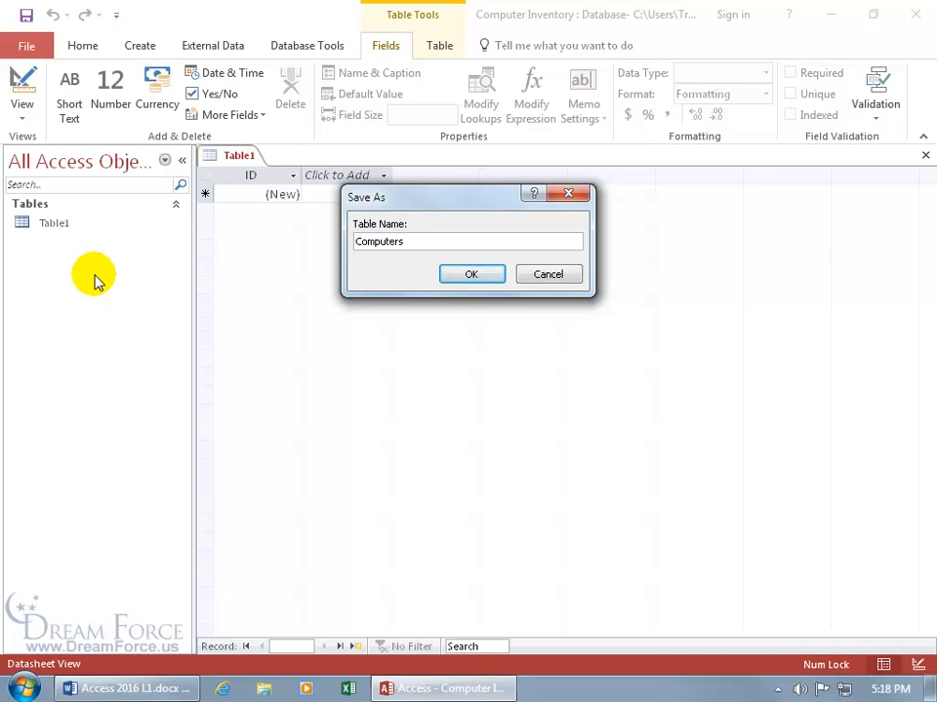
{"action": "left_click", "coordinate": [357, 241]}
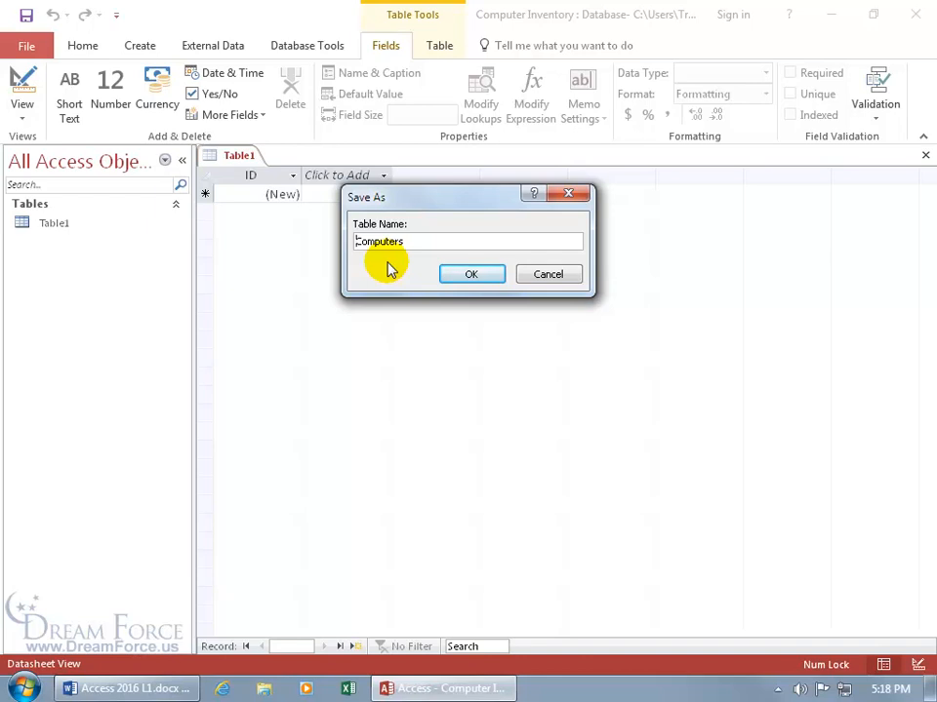
{"action": "type", "text": "tbl"}
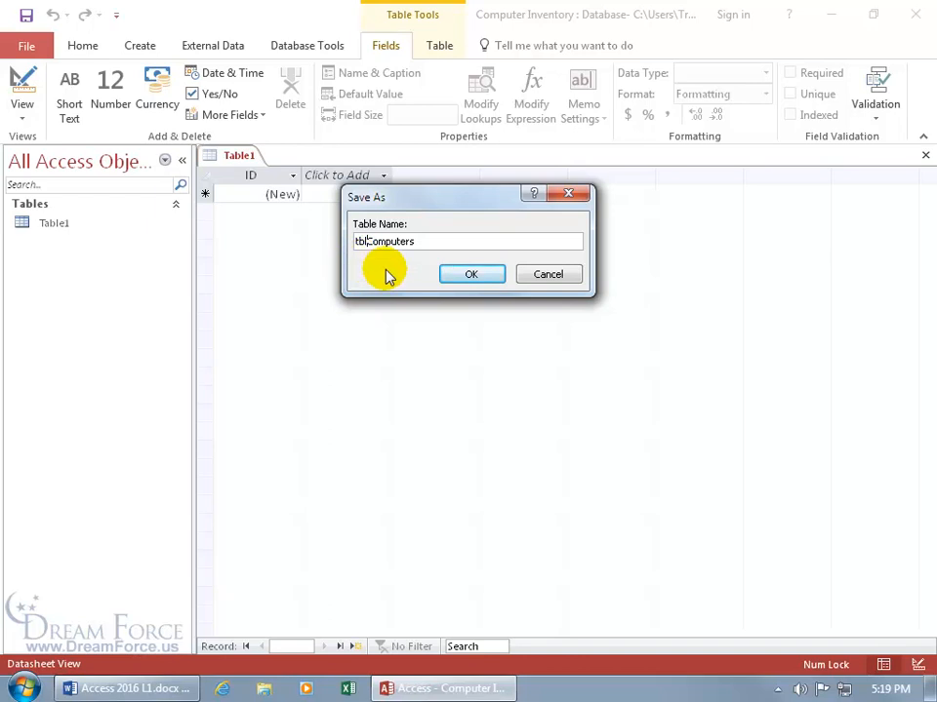
{"action": "left_click", "coordinate": [470, 274]}
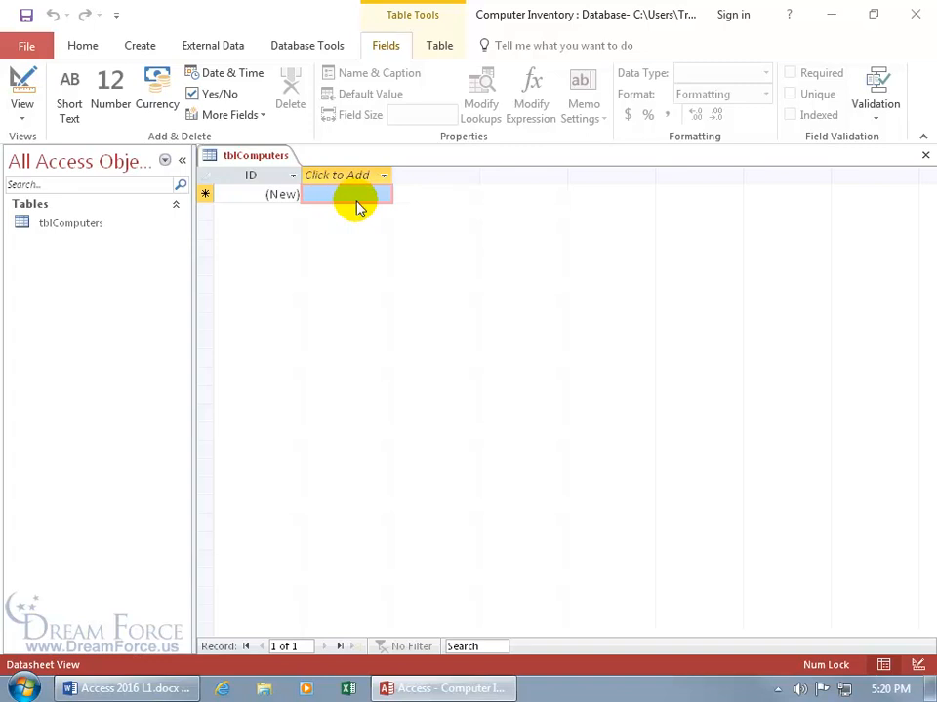
- Rename the ID field of the tblComputers table to Asset Tag
{"action": "left_click", "coordinate": [268, 177]}
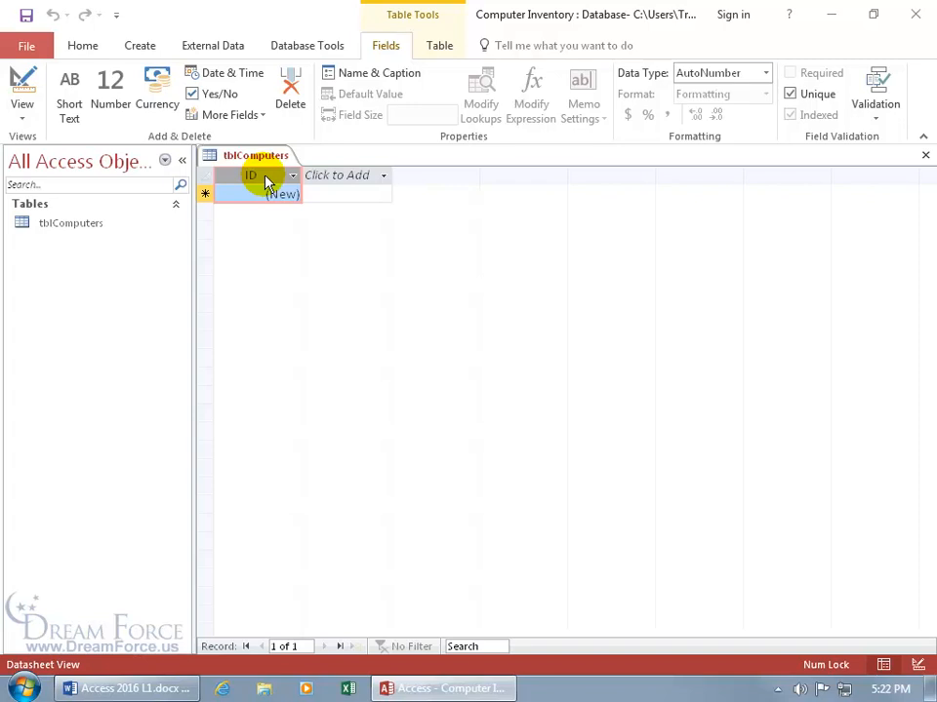
{"action": "double_click", "coordinate": [266, 178]}
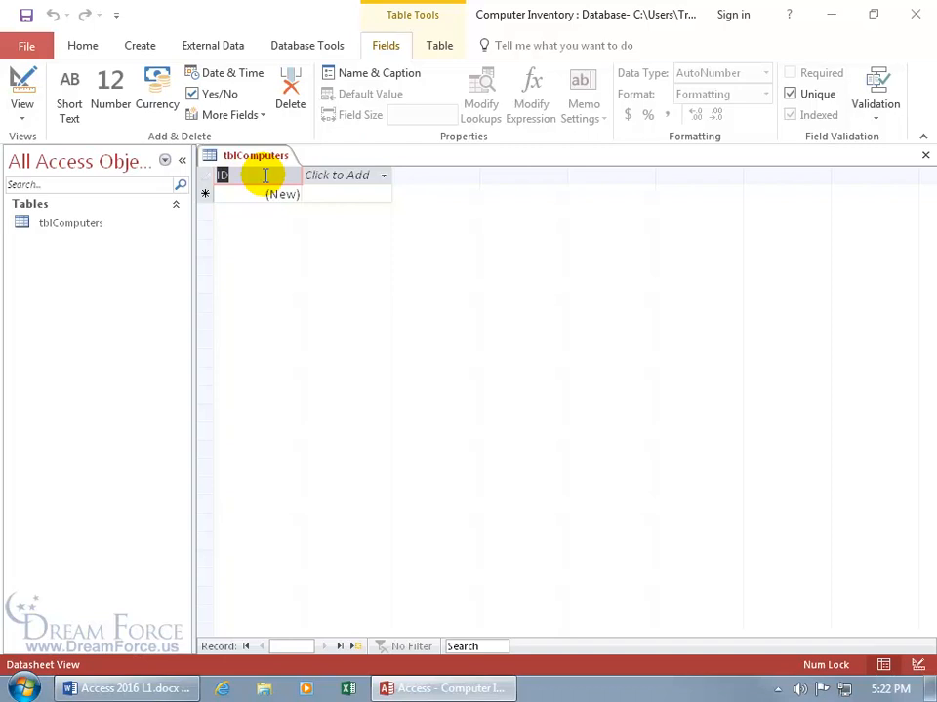
{"action": "type", "text": "Asset Tag"}
{"action": "key", "text": "Return"}
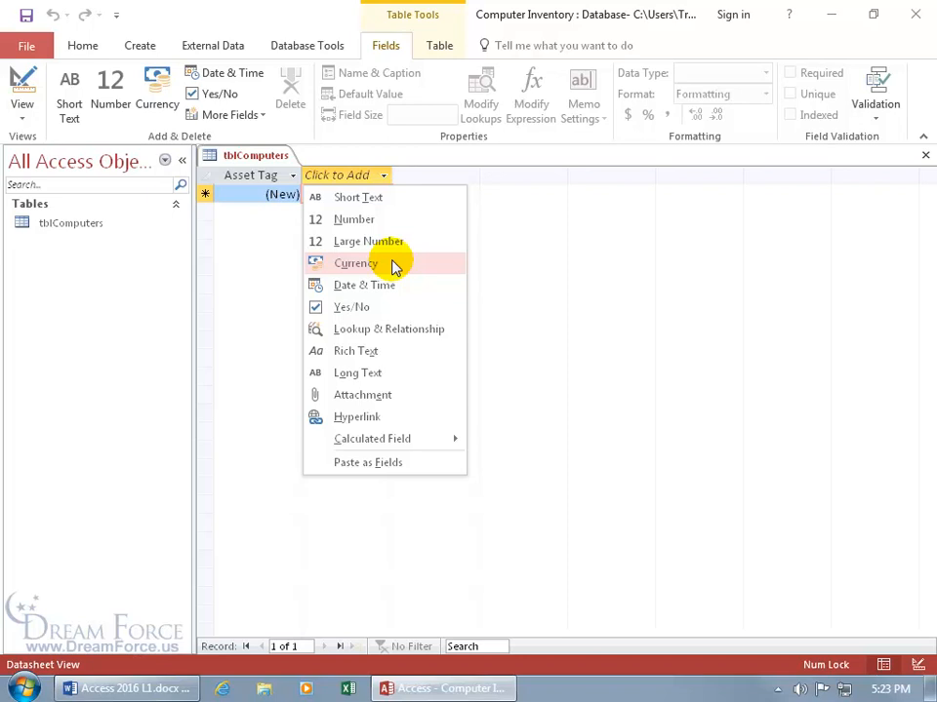
- Add a Short Text field named Manufacturer after the Asset Tag field, leaving the next new field without a data type
{"action": "left_click", "coordinate": [387, 198]}
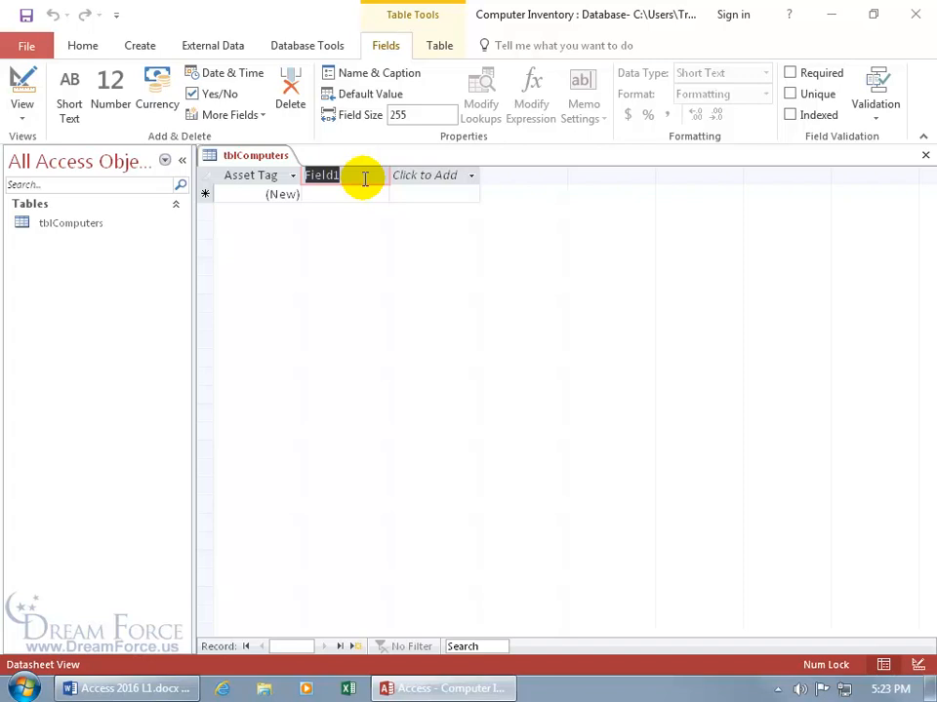
{"action": "type", "text": "Manufacturer"}
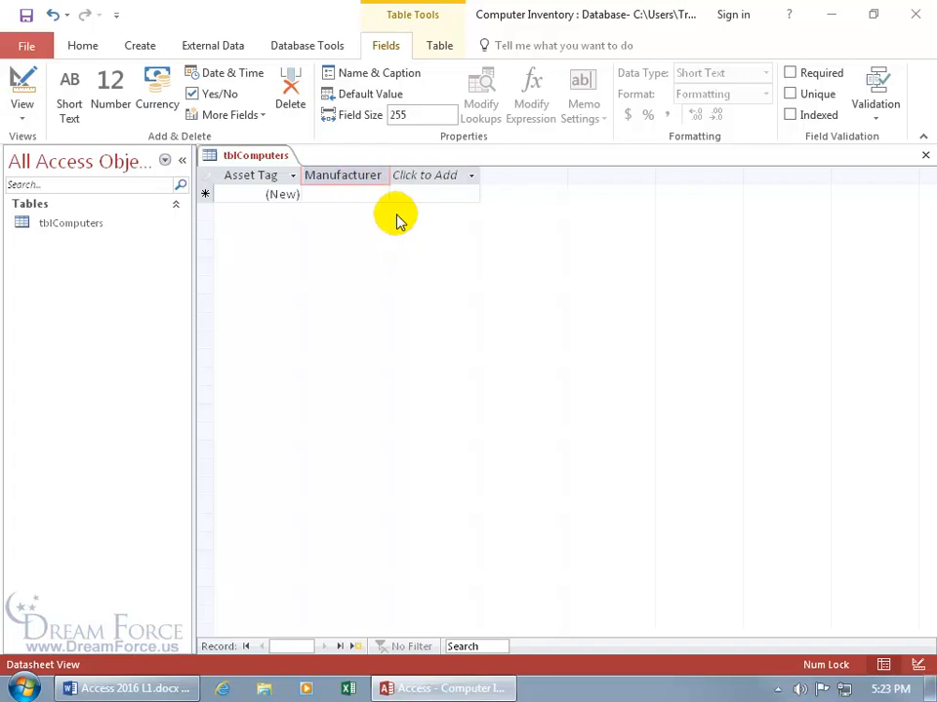
{"action": "key", "text": "Return"}
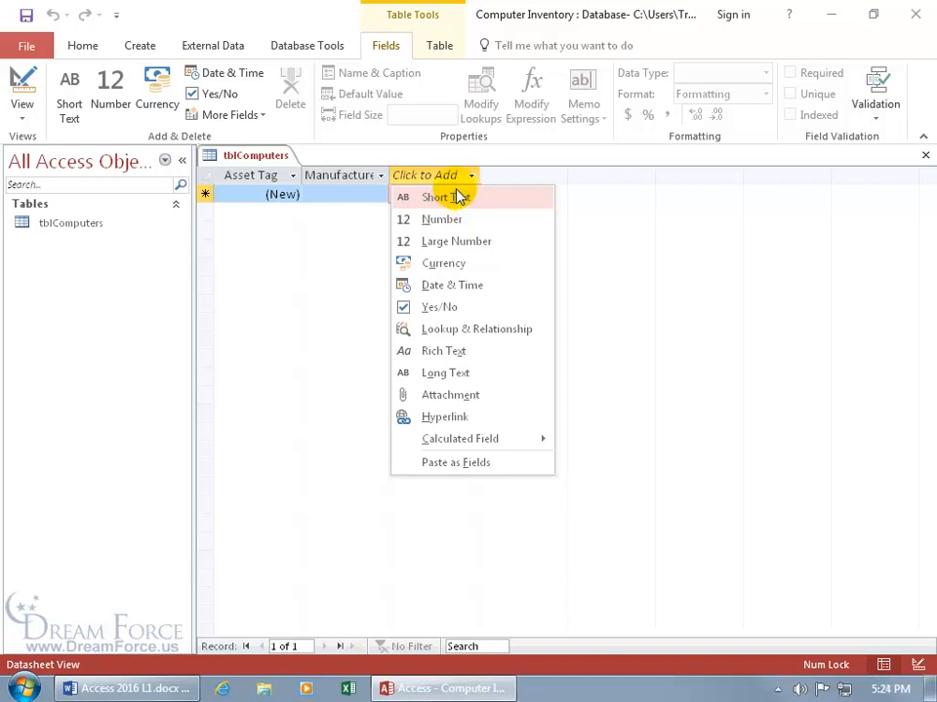
{"action": "left_click", "coordinate": [633, 273]}
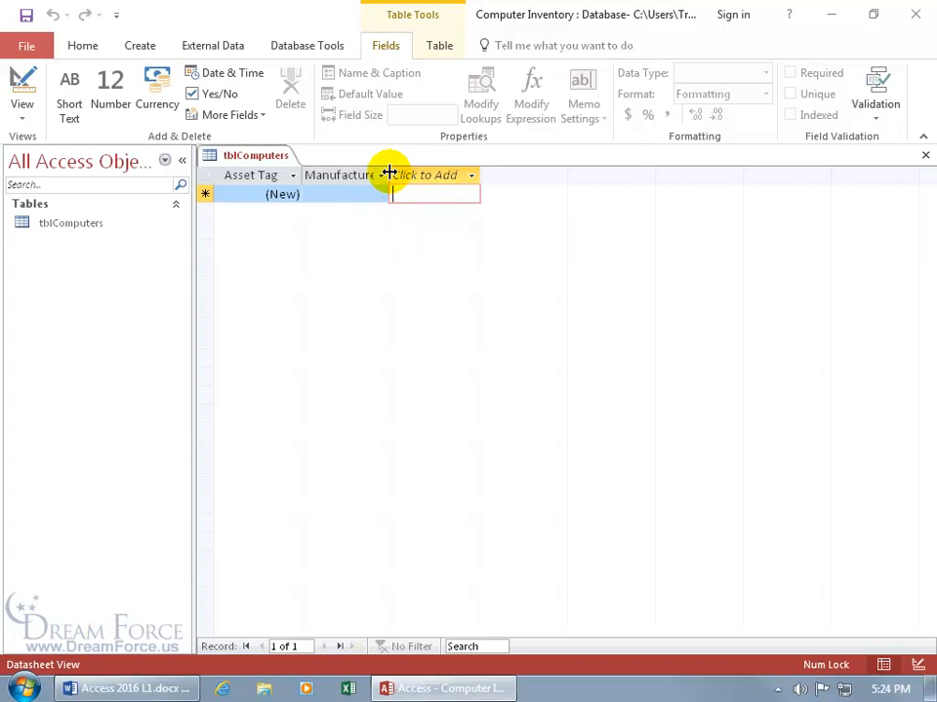
- Resize the Manufacturer column wider and narrower, finishing with a width that best fits its field name
{"action": "left_click_drag", "start_coordinate": [388, 173], "coordinate": [449, 174]}
{"action": "left_click", "coordinate": [451, 177]}
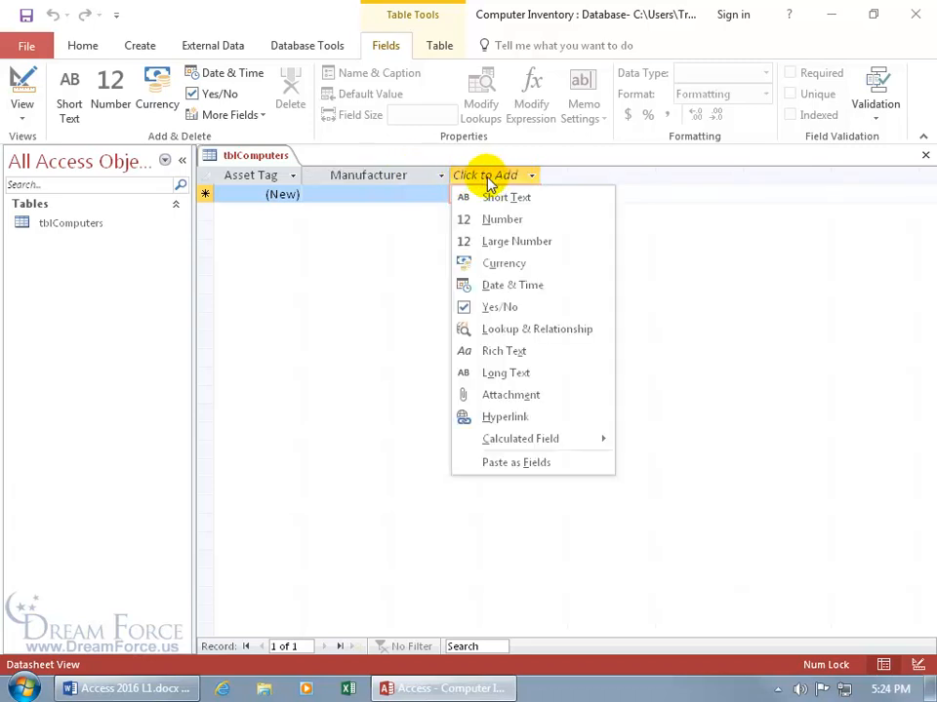
{"action": "left_click", "coordinate": [420, 228]}
{"action": "left_click_drag", "start_coordinate": [419, 172], "coordinate": [345, 176]}
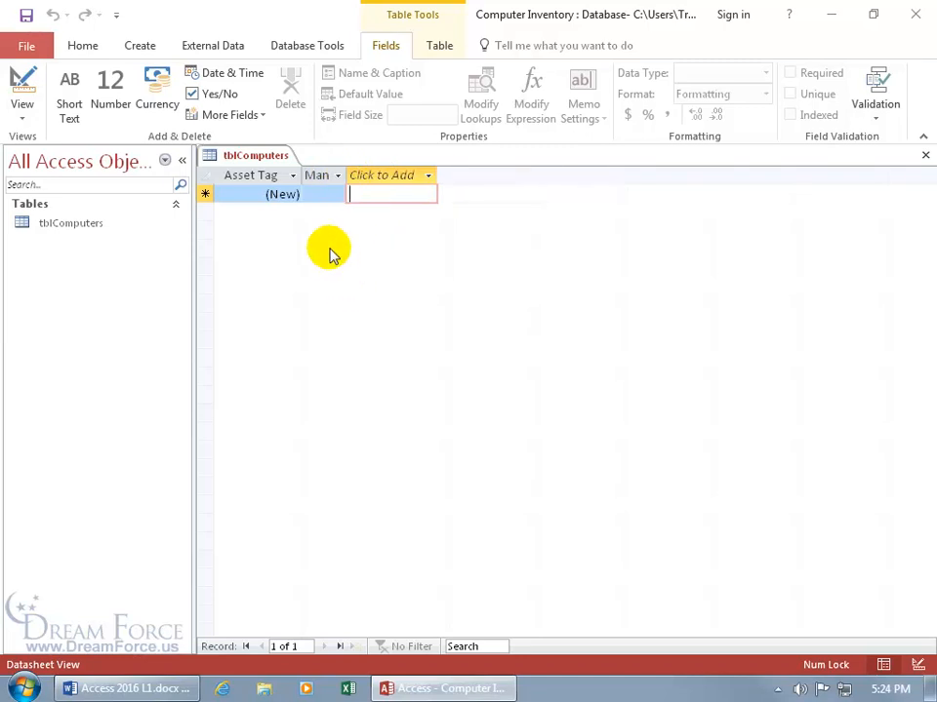
{"action": "double_click", "coordinate": [348, 174]}
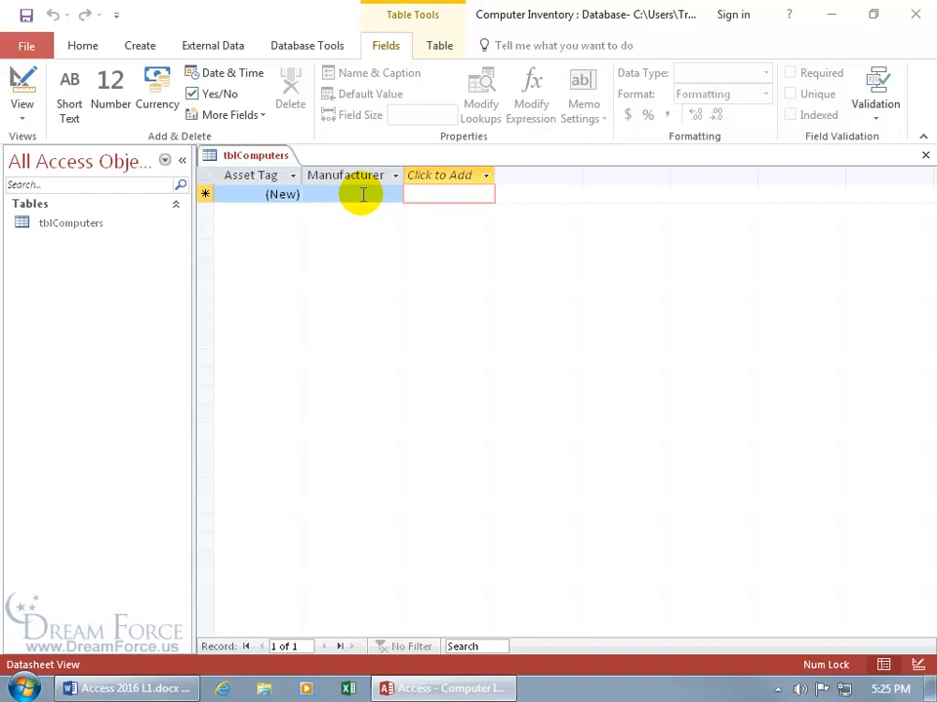
- Try field sizes of 10 and 256 on the Manufacturer field, and set the size back to 255
{"action": "left_click", "coordinate": [342, 177]}
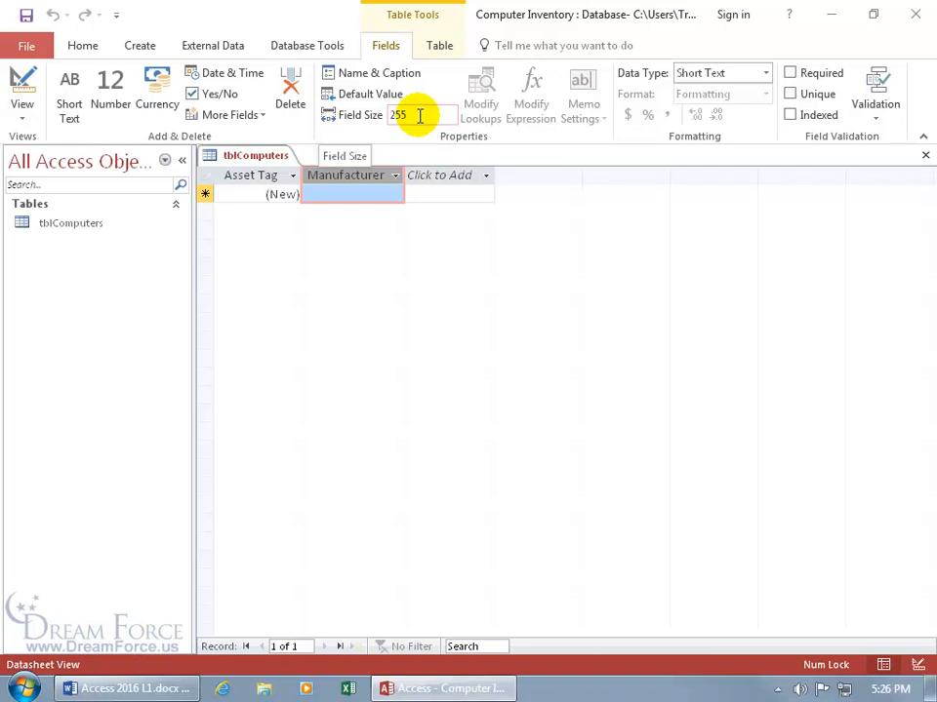
{"action": "left_click", "coordinate": [418, 116]}
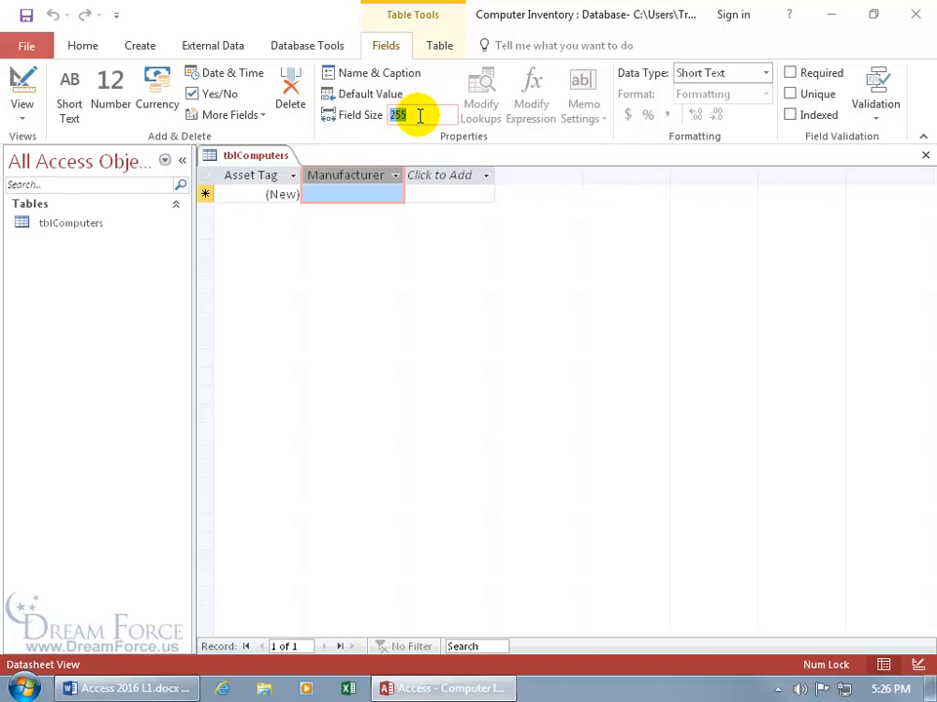
{"action": "type", "text": "10"}
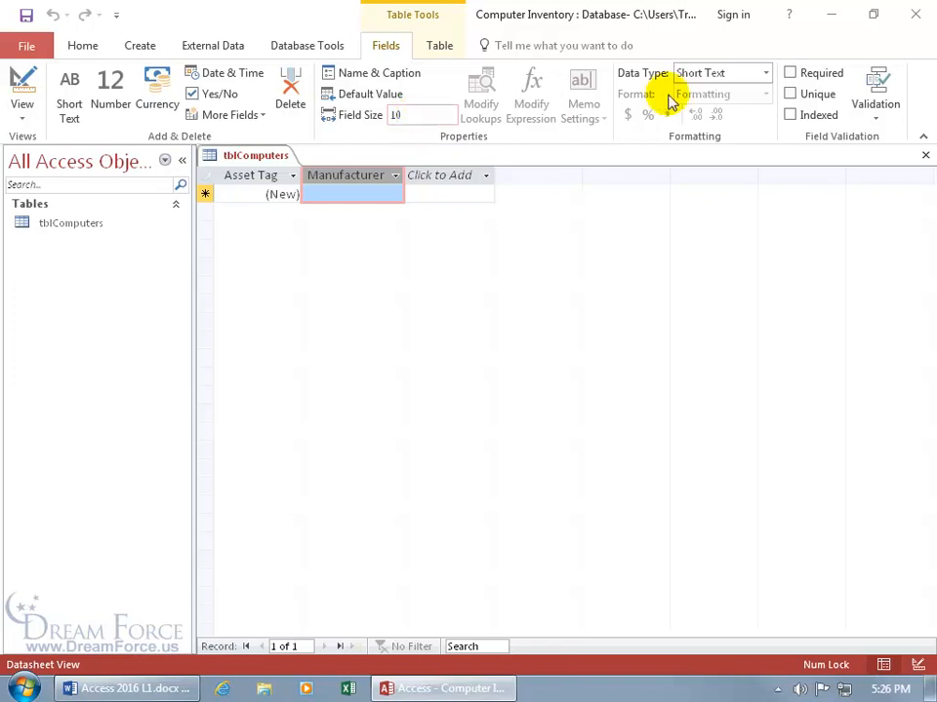
{"action": "double_click", "coordinate": [408, 115]}
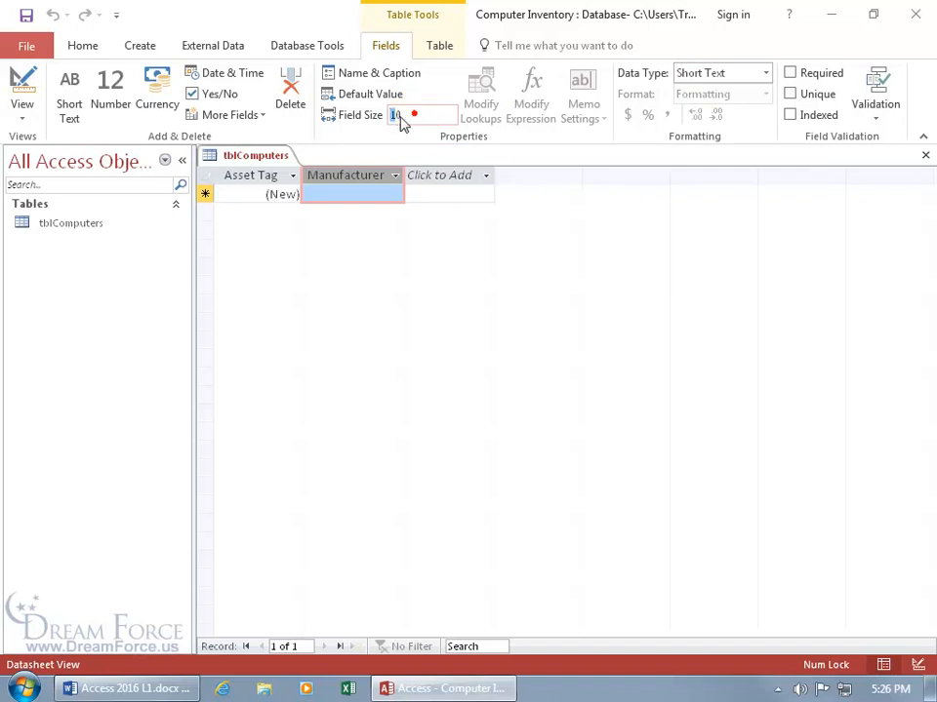
{"action": "type", "text": "256"}
{"action": "key", "text": "Return"}
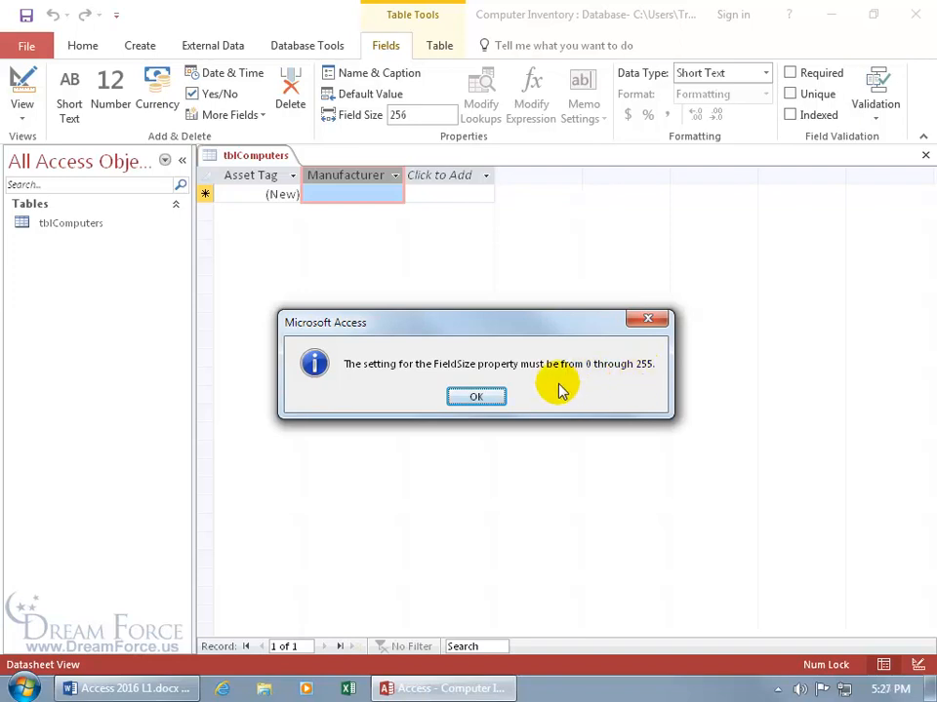
{"action": "left_click", "coordinate": [469, 396]}
{"action": "double_click", "coordinate": [411, 112]}
{"action": "type", "text": "255"}
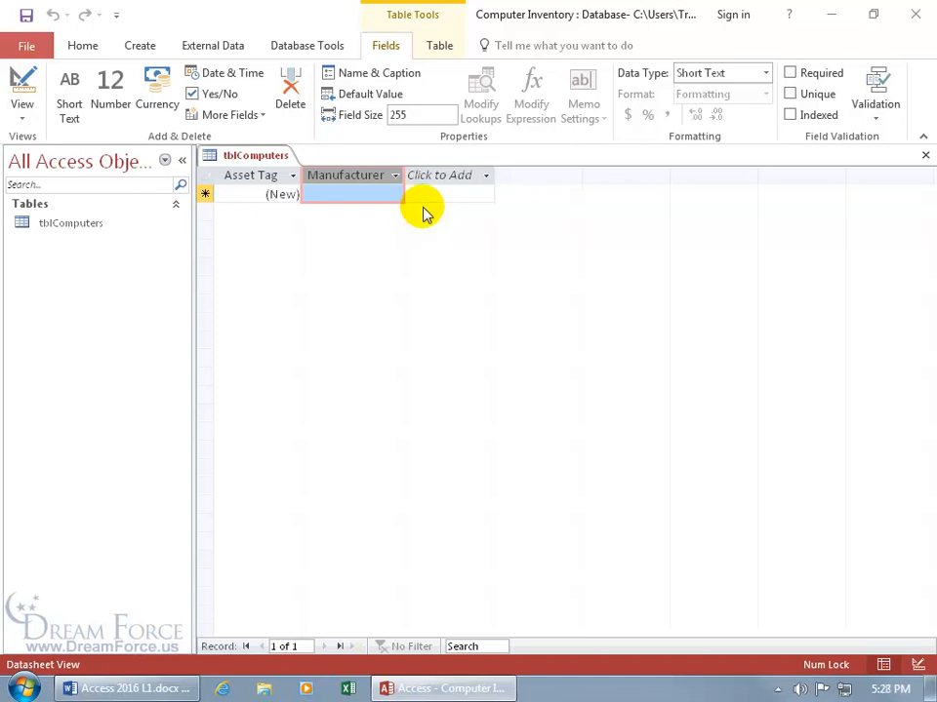
- Switch the tblComputers table to Design View and close the Property Sheet
{"action": "left_click", "coordinate": [22, 80]}
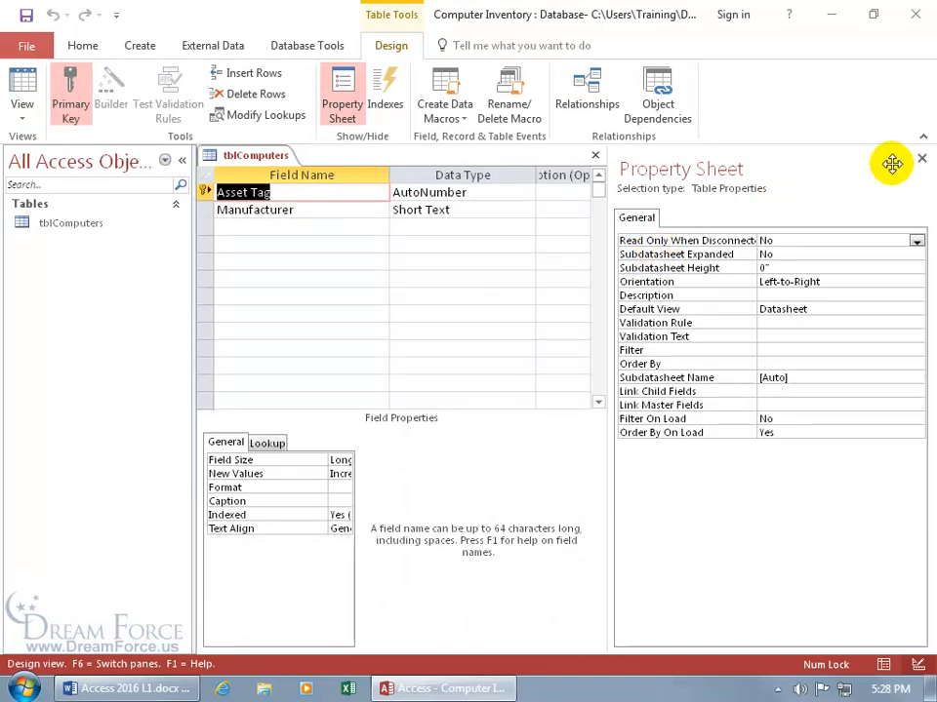
{"action": "left_click", "coordinate": [922, 160]}
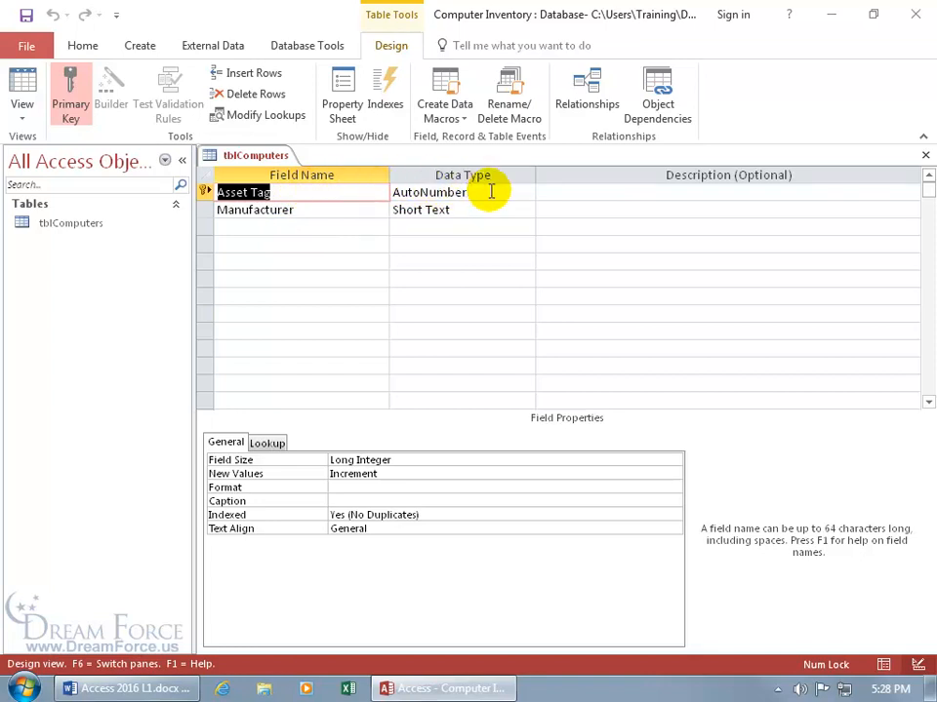
{"action": "left_click", "coordinate": [561, 193]}
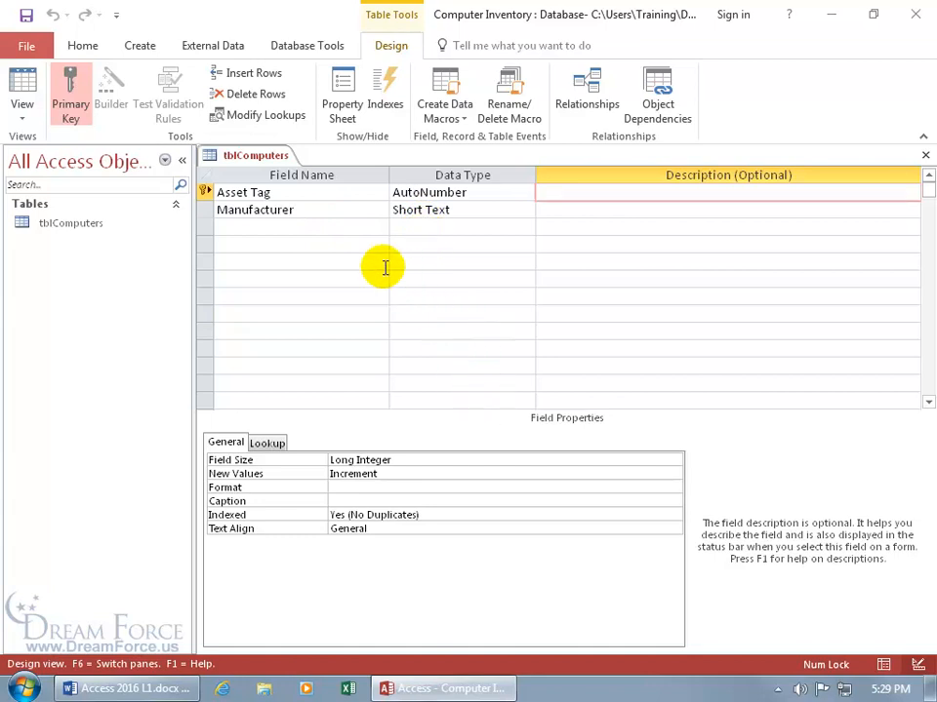
- Add a field named Date Received below Manufacturer with the Date/Time data type
{"action": "left_click", "coordinate": [324, 227]}
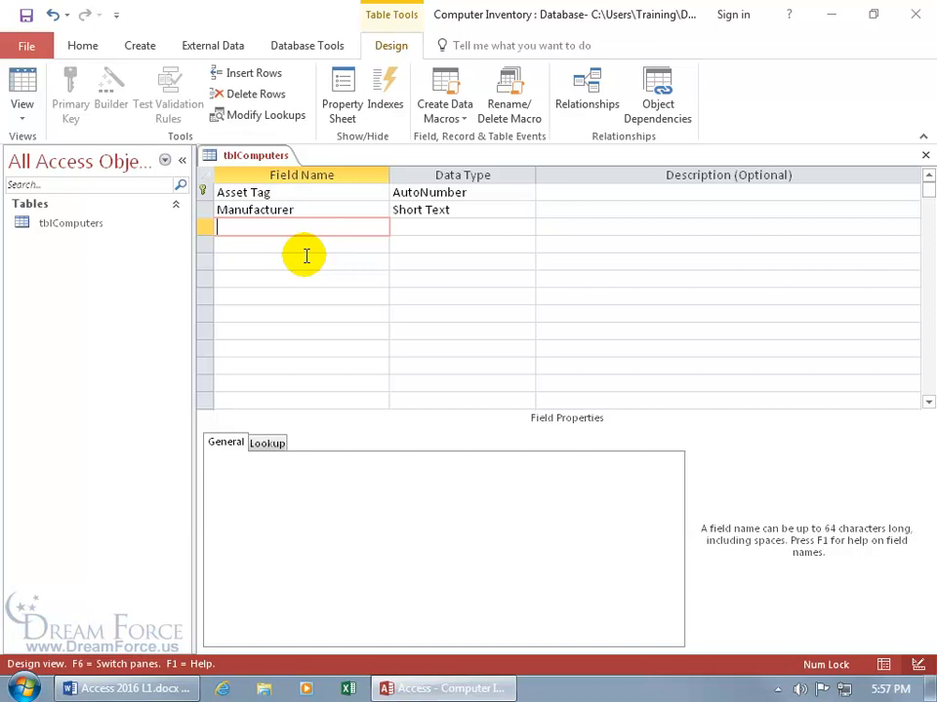
{"action": "type", "text": "Date Received"}
{"action": "key", "text": "Tab"}
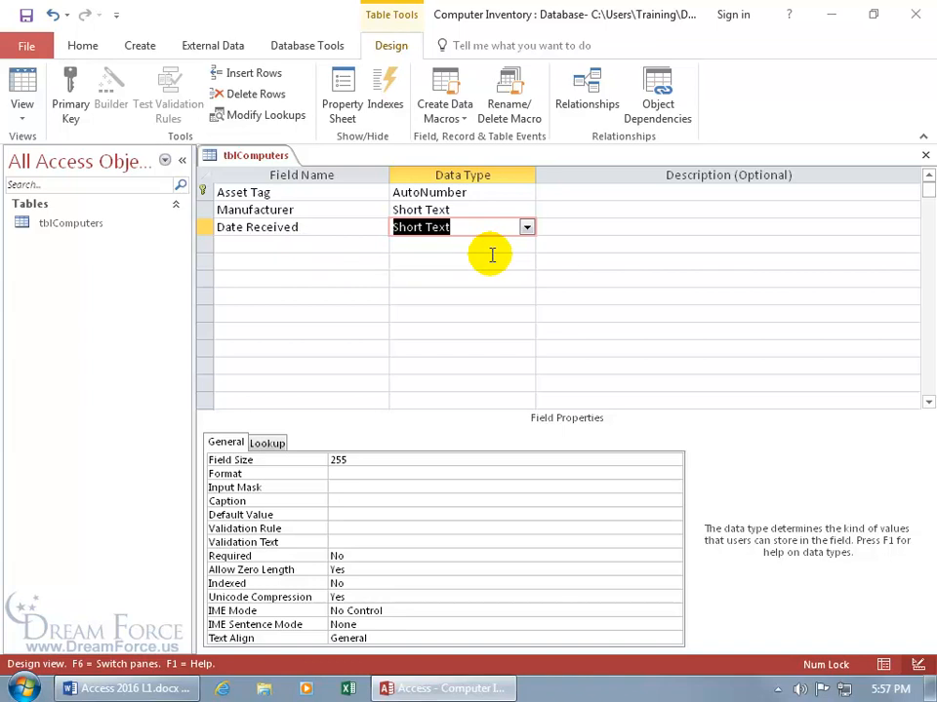
{"action": "left_click", "coordinate": [527, 229]}
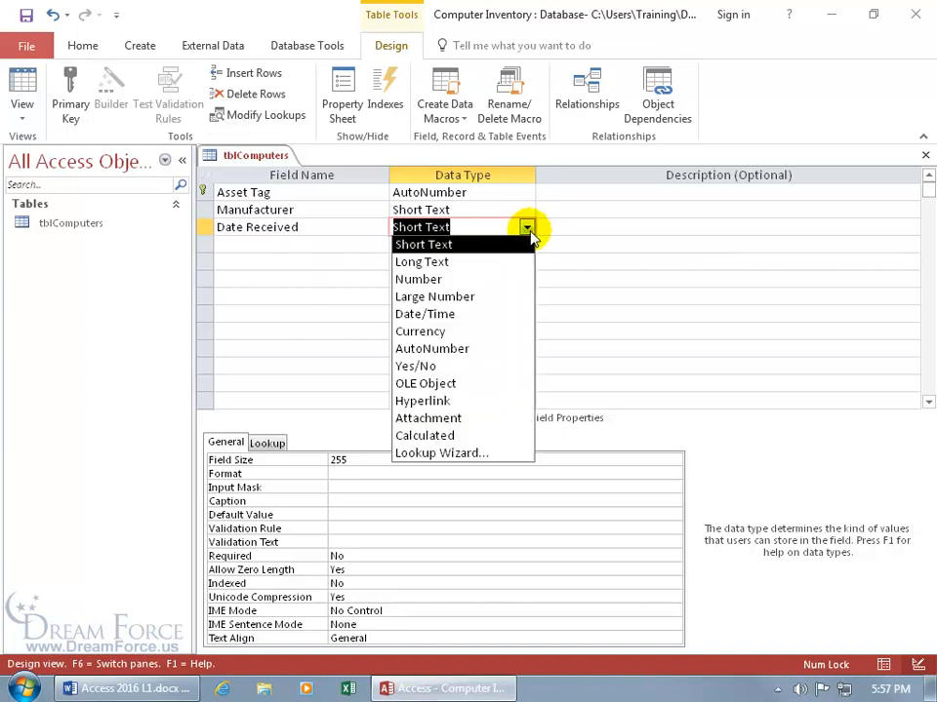
{"action": "left_click", "coordinate": [476, 312]}
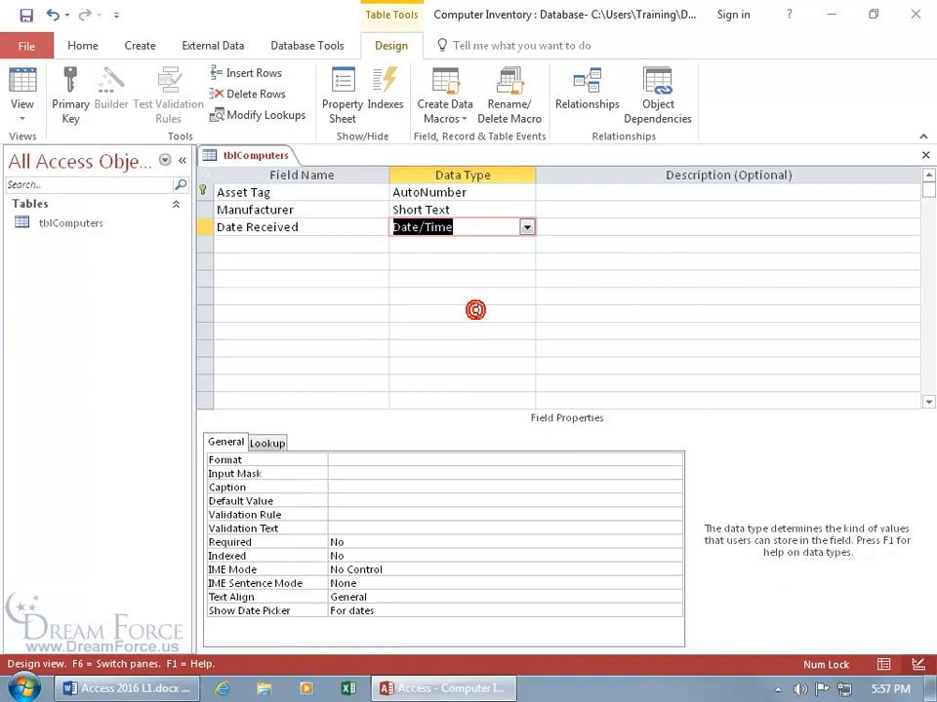
{"action": "key", "text": "Tab"}
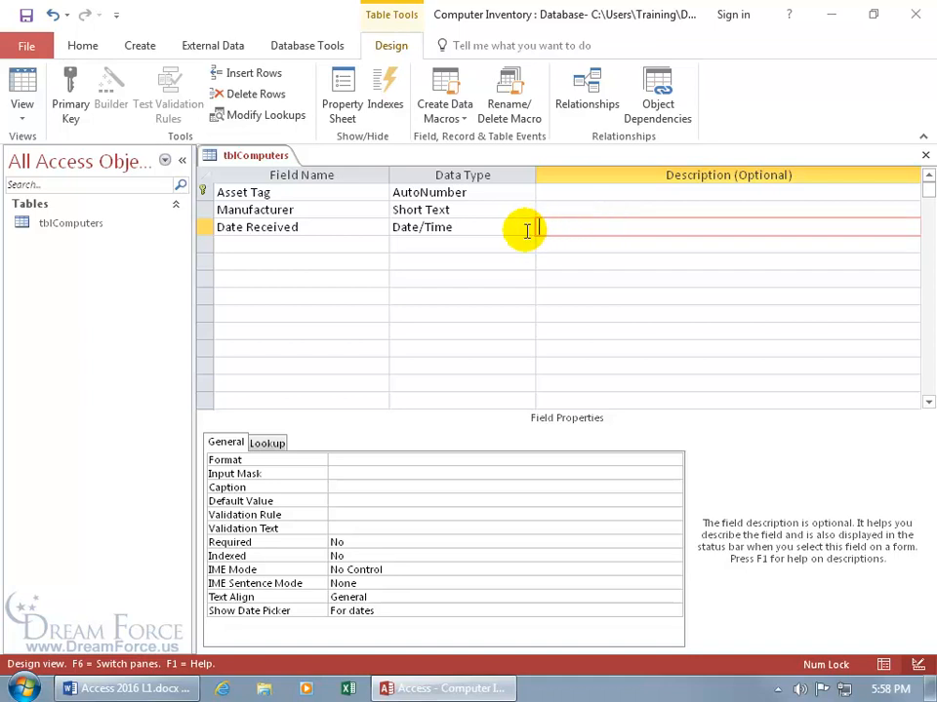
{"action": "left_click", "coordinate": [336, 226]}
{"action": "left_click", "coordinate": [397, 225]}
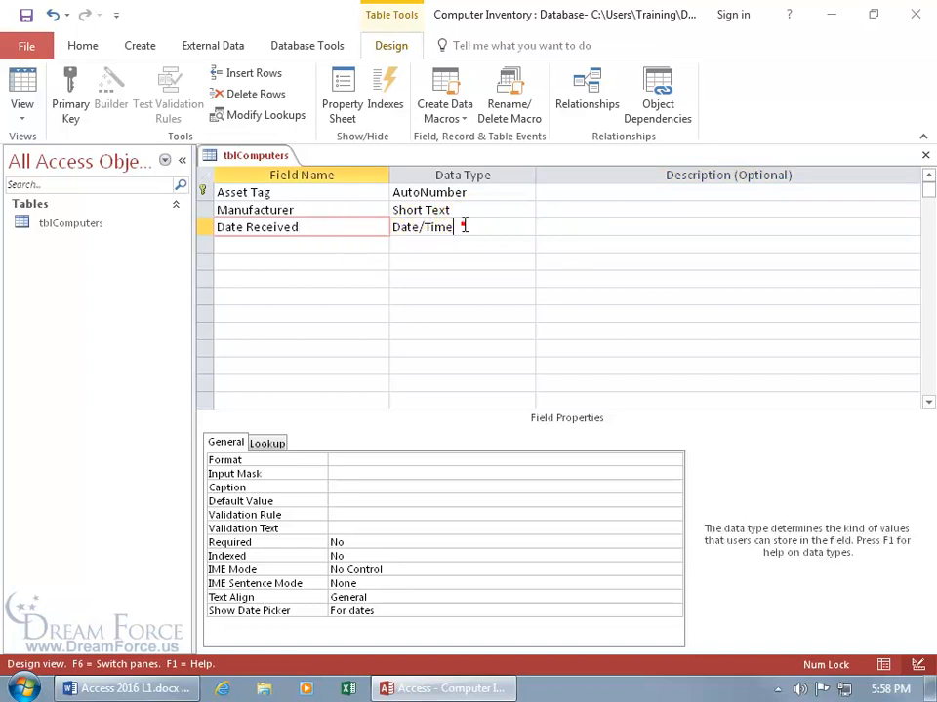
{"action": "left_click", "coordinate": [553, 226]}
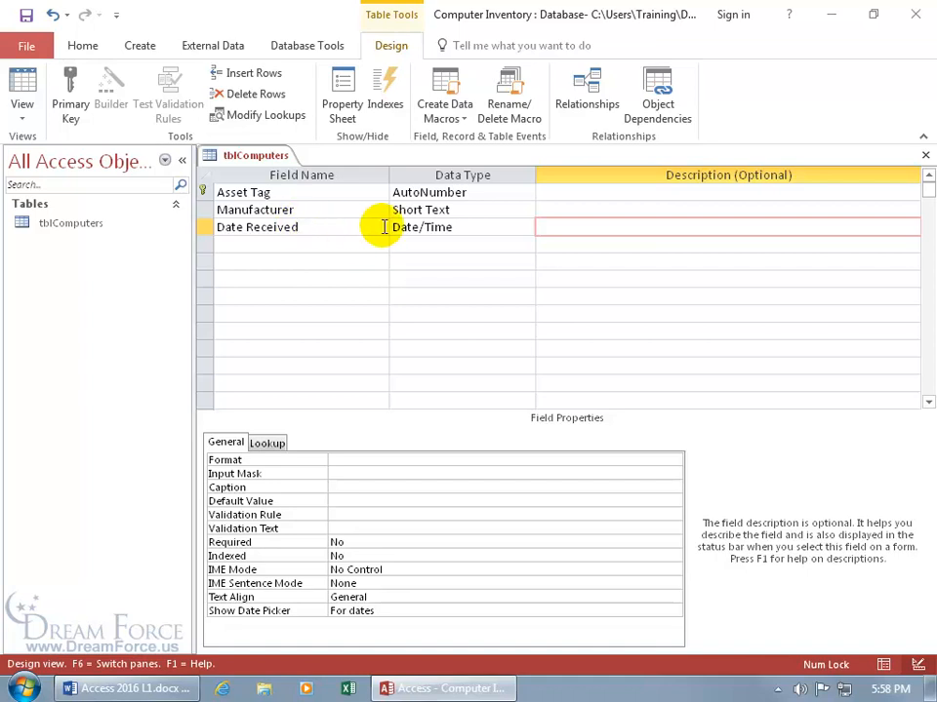
{"action": "left_click", "coordinate": [457, 459]}
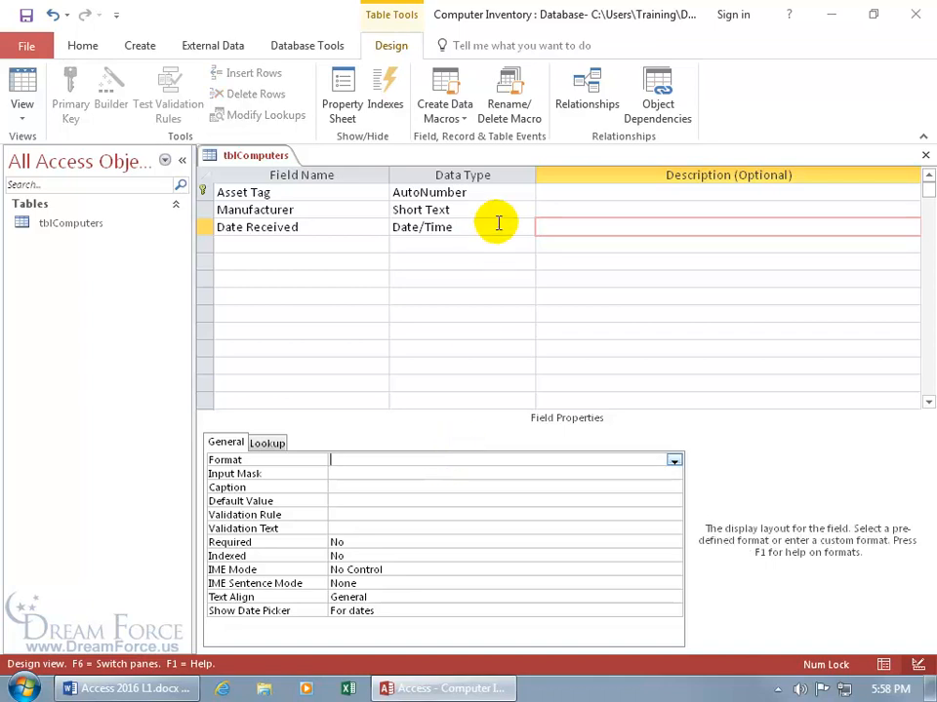
{"action": "left_click", "coordinate": [559, 226]}
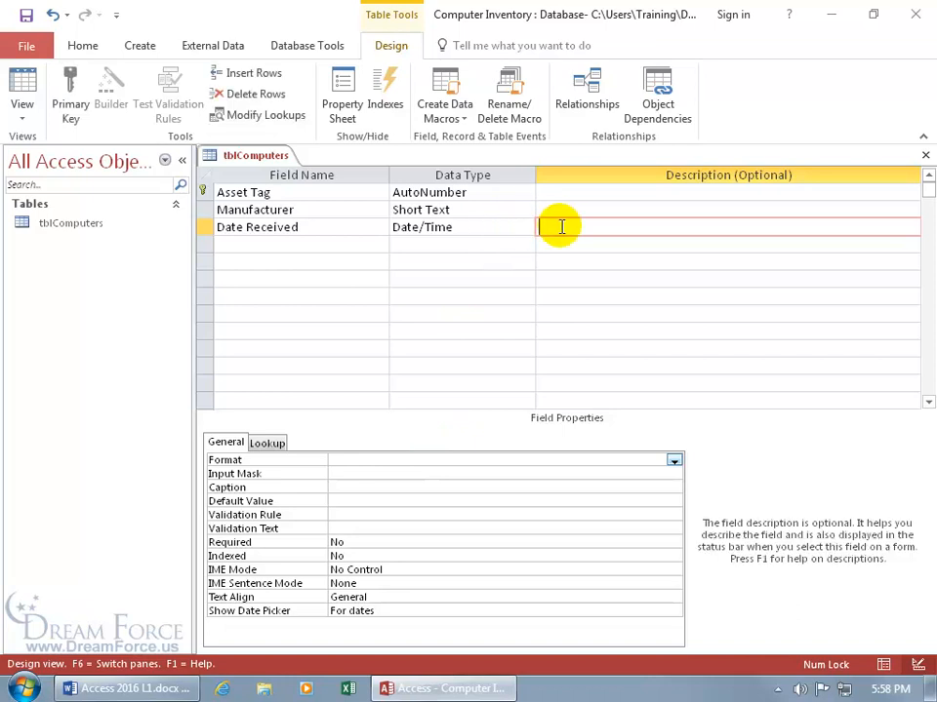
- Set the Format property of the Date Received field to Short Date
{"action": "key", "text": "F6"}
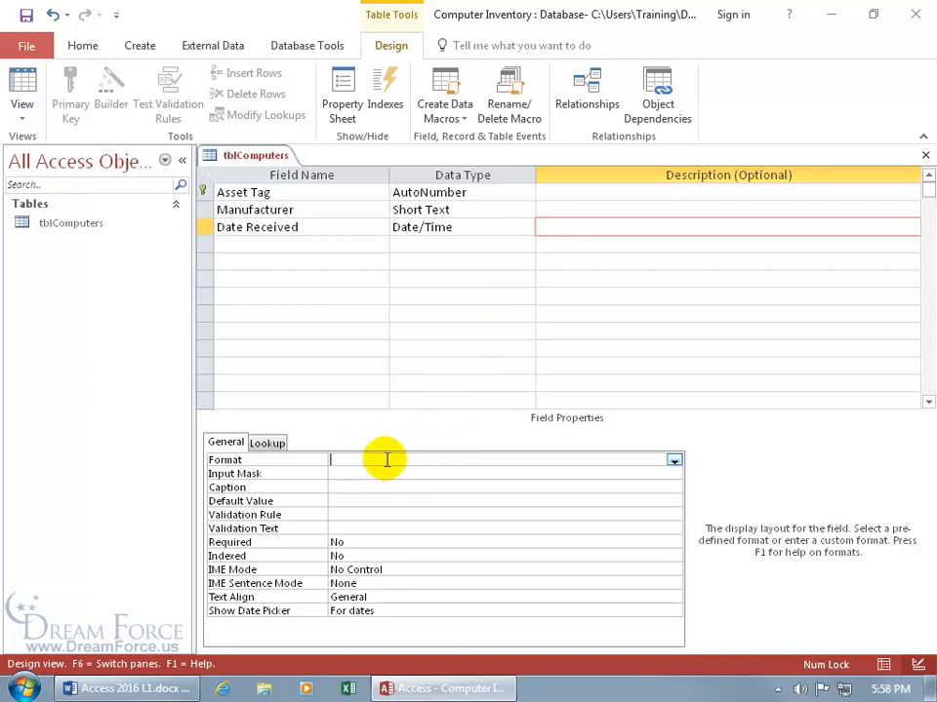
{"action": "left_click", "coordinate": [674, 460]}
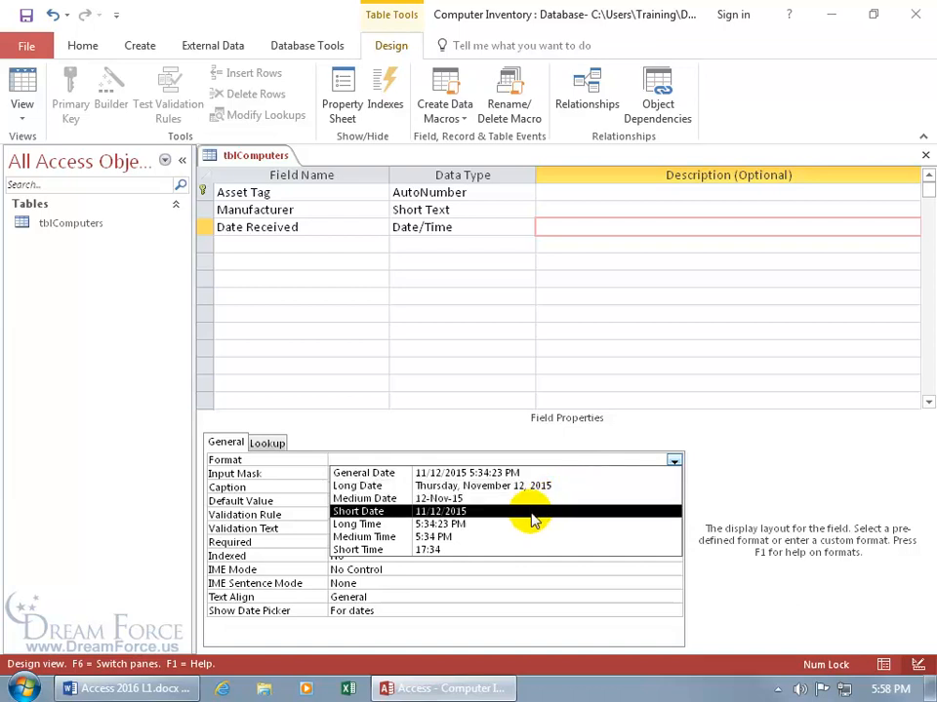
{"action": "left_click", "coordinate": [477, 511]}
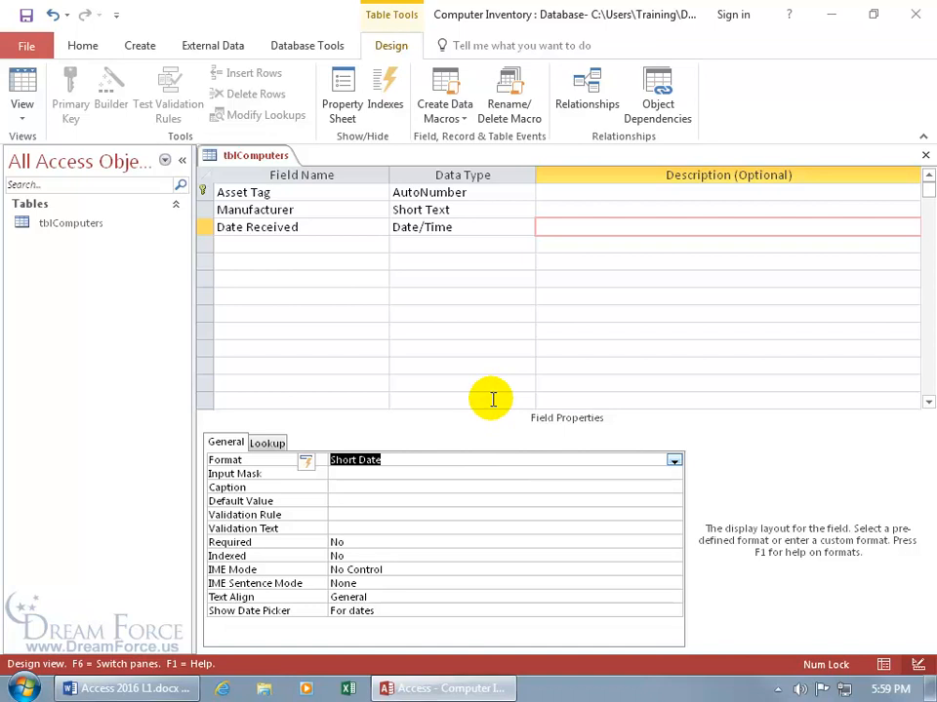
- Propagate the new format everywhere the Date Received field is used and dismiss the resulting message
{"action": "left_click", "coordinate": [310, 462]}
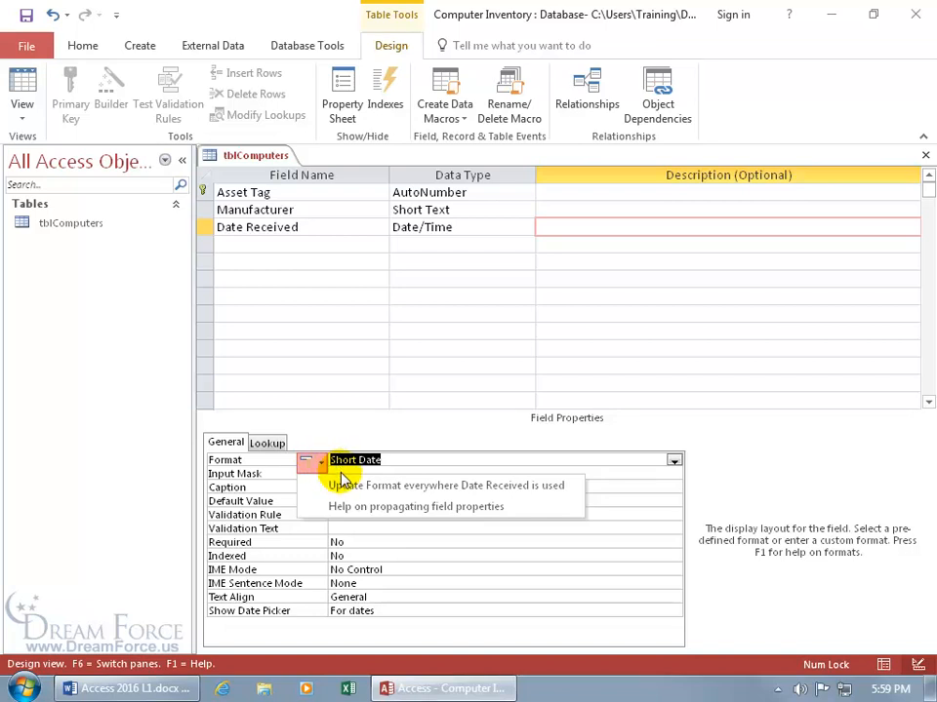
{"action": "left_click", "coordinate": [349, 487]}
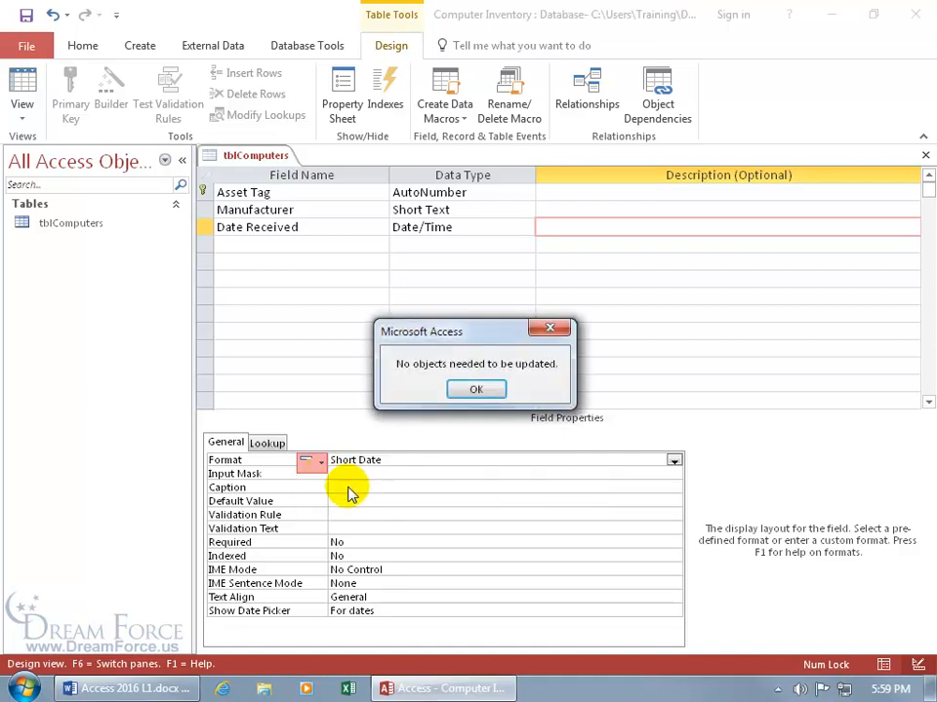
{"action": "left_click", "coordinate": [480, 394]}
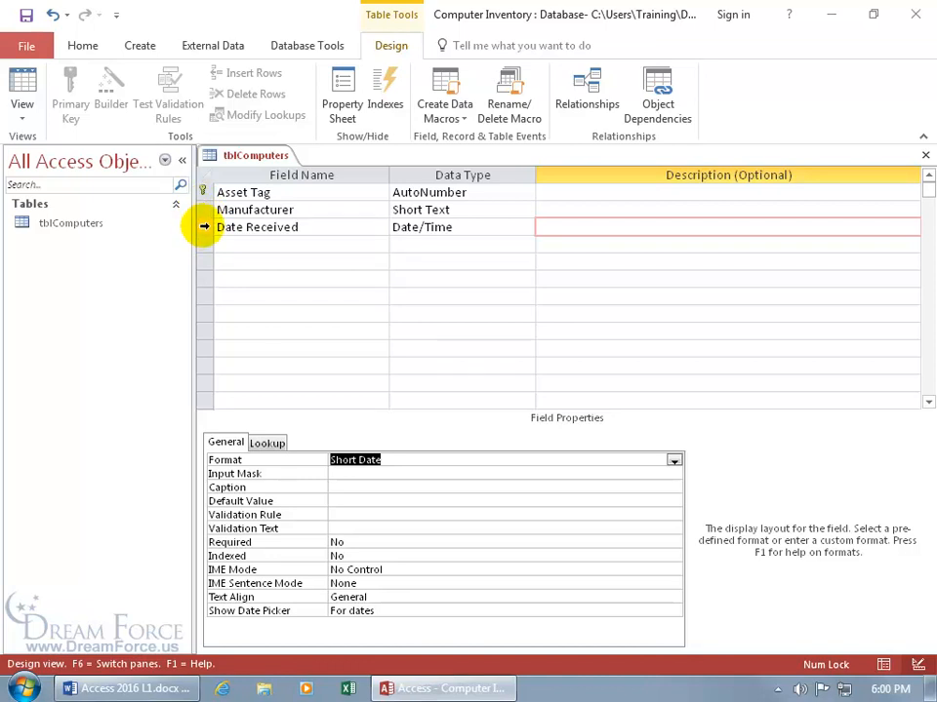
- Try to move the Date Received field between Asset Tag and Manufacturer
{"action": "left_click", "coordinate": [203, 227]}
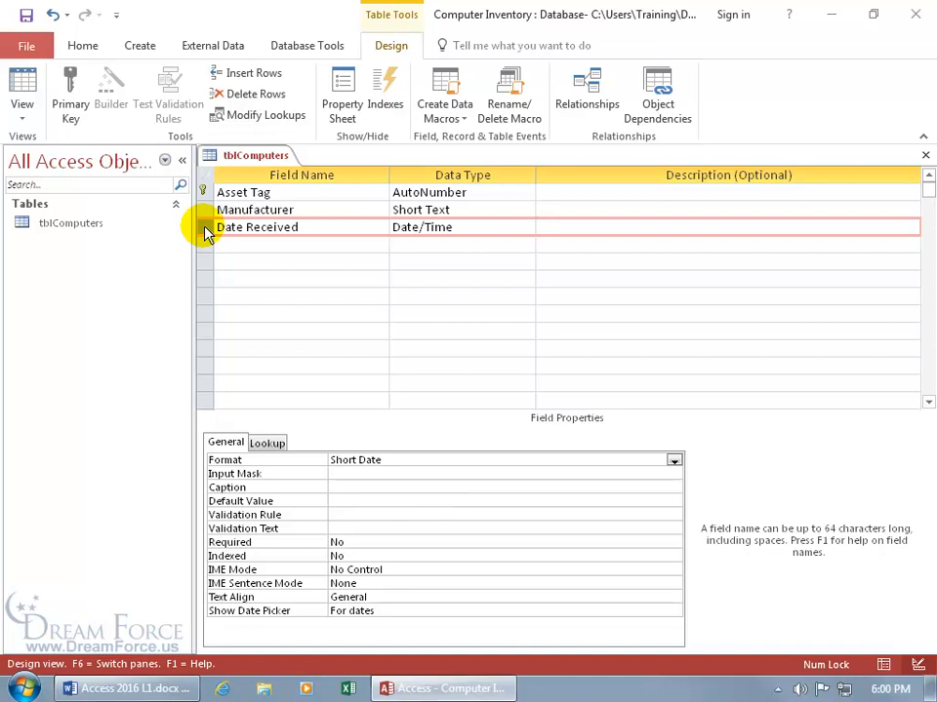
{"action": "left_click_drag", "start_coordinate": [206, 234], "coordinate": [208, 237]}
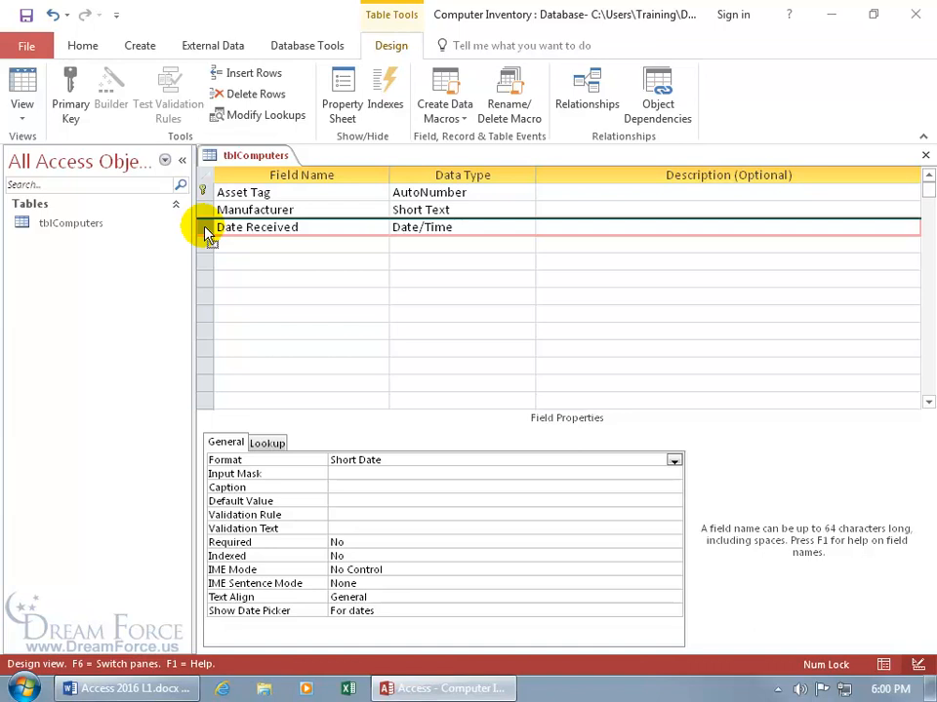
{"action": "left_click_drag", "start_coordinate": [206, 230], "coordinate": [210, 200]}
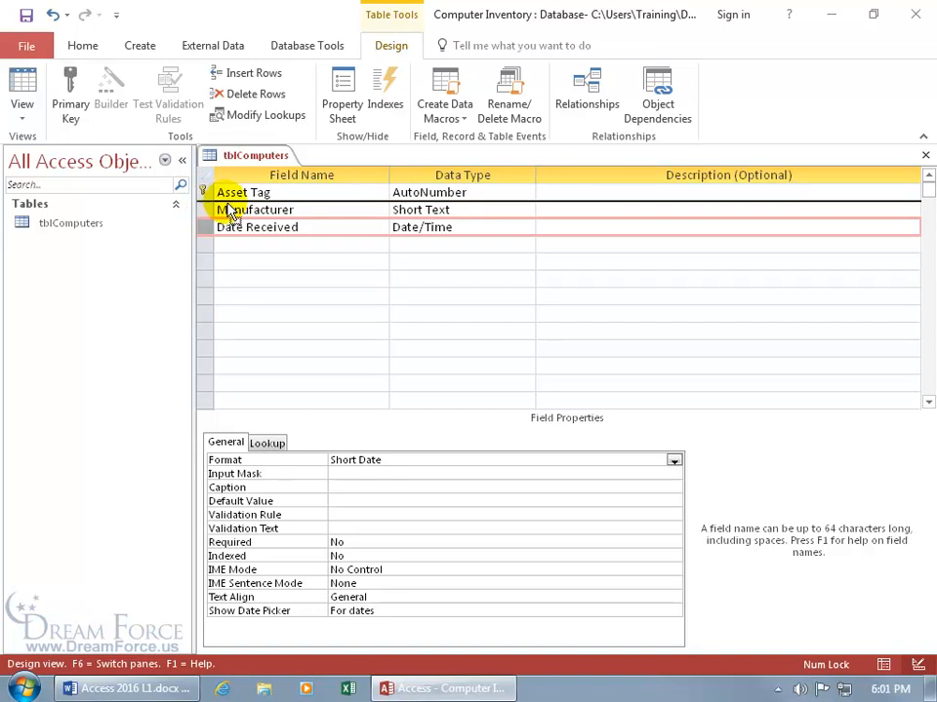
{"action": "left_click_drag", "start_coordinate": [232, 215], "coordinate": [206, 242]}
{"action": "left_click", "coordinate": [205, 209]}
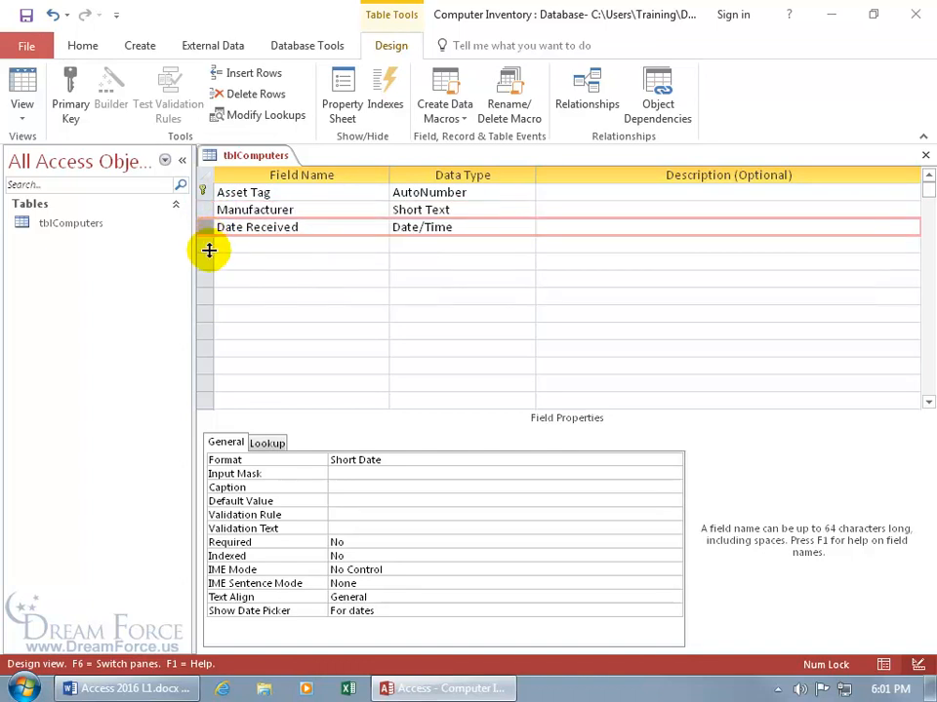
- Select the Manufacturer and Date Received field rows together
{"action": "left_click", "coordinate": [204, 210]}
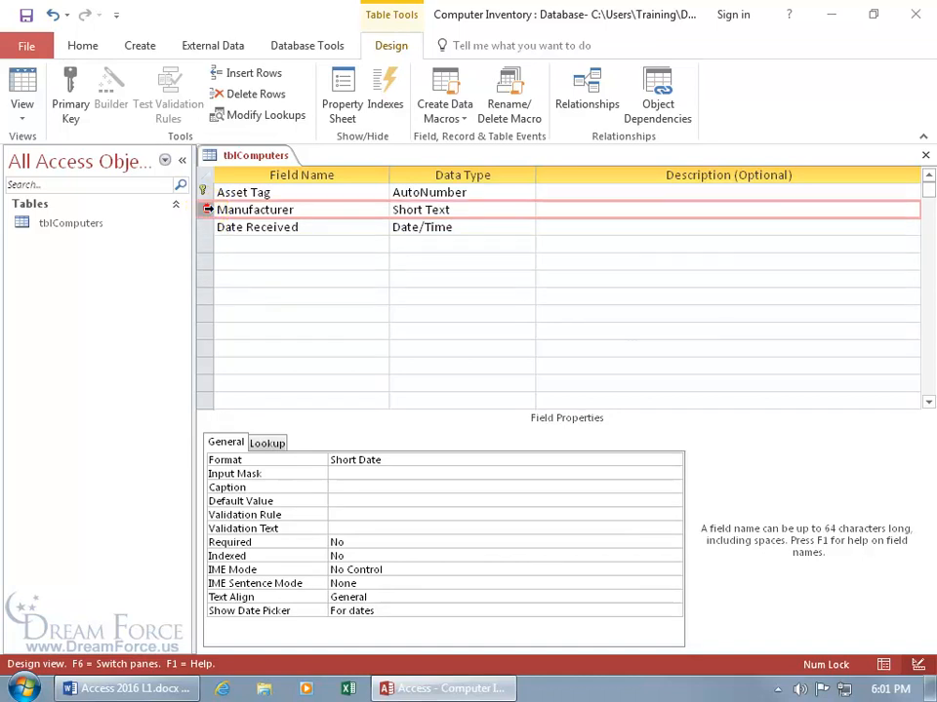
{"action": "left_click", "coordinate": [209, 227], "text": "shift"}
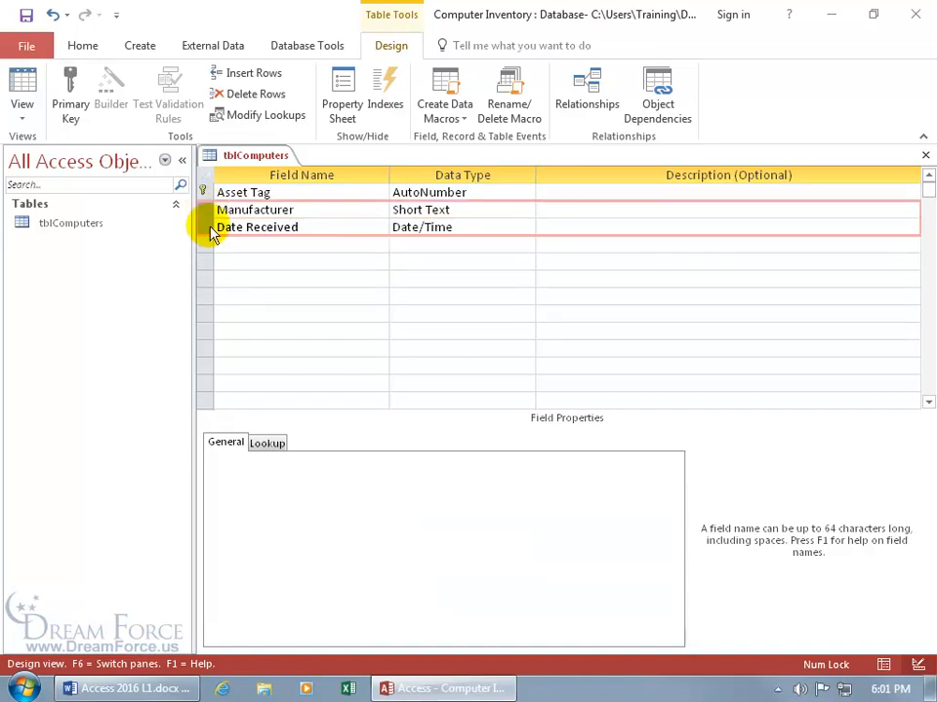
{"action": "mouse_move", "coordinate": [205, 220]}
{"action": "left_mouse_down"}
{"action": "mouse_move", "coordinate": [211, 278]}
{"action": "mouse_move", "coordinate": [201, 219]}
{"action": "mouse_move", "coordinate": [209, 223]}
{"action": "left_mouse_up"}
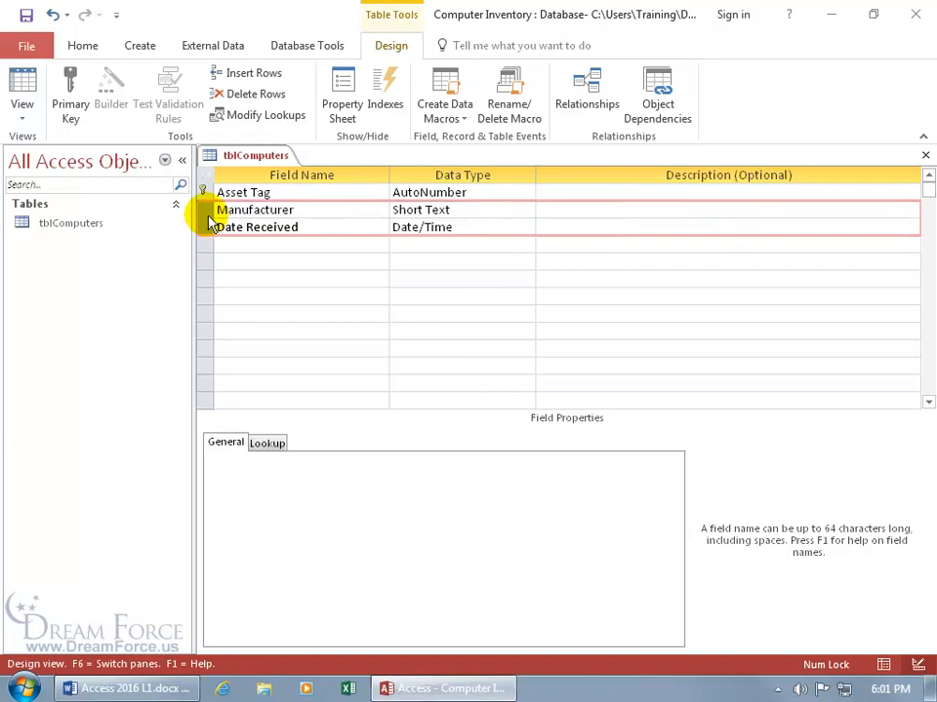
{"action": "left_click", "coordinate": [230, 244]}
{"action": "left_click", "coordinate": [206, 227]}
{"action": "right_click", "coordinate": [207, 230]}
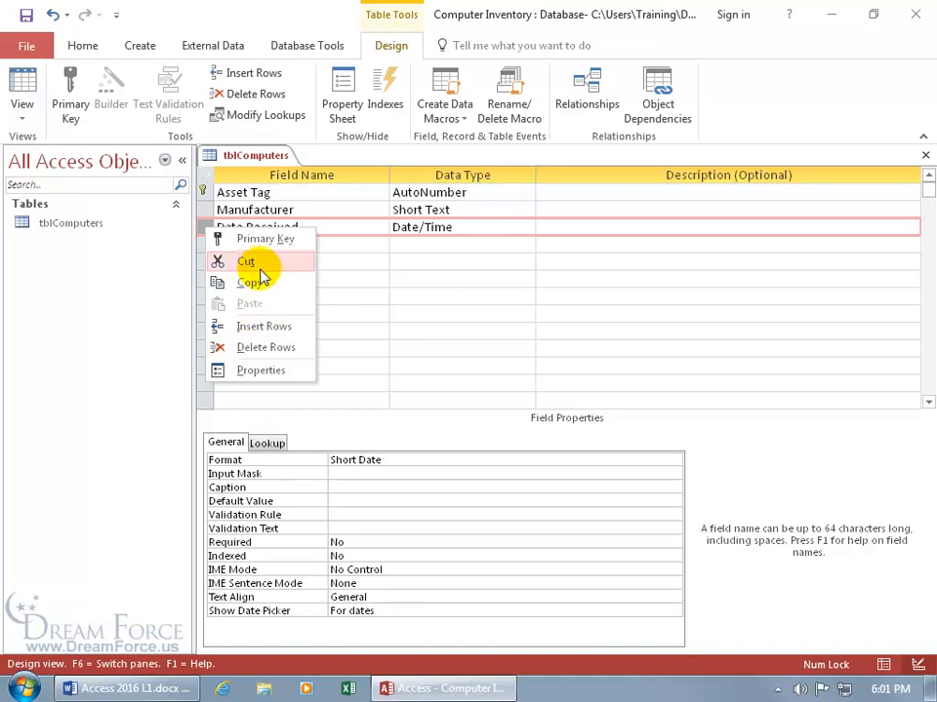
{"action": "left_click", "coordinate": [252, 208]}
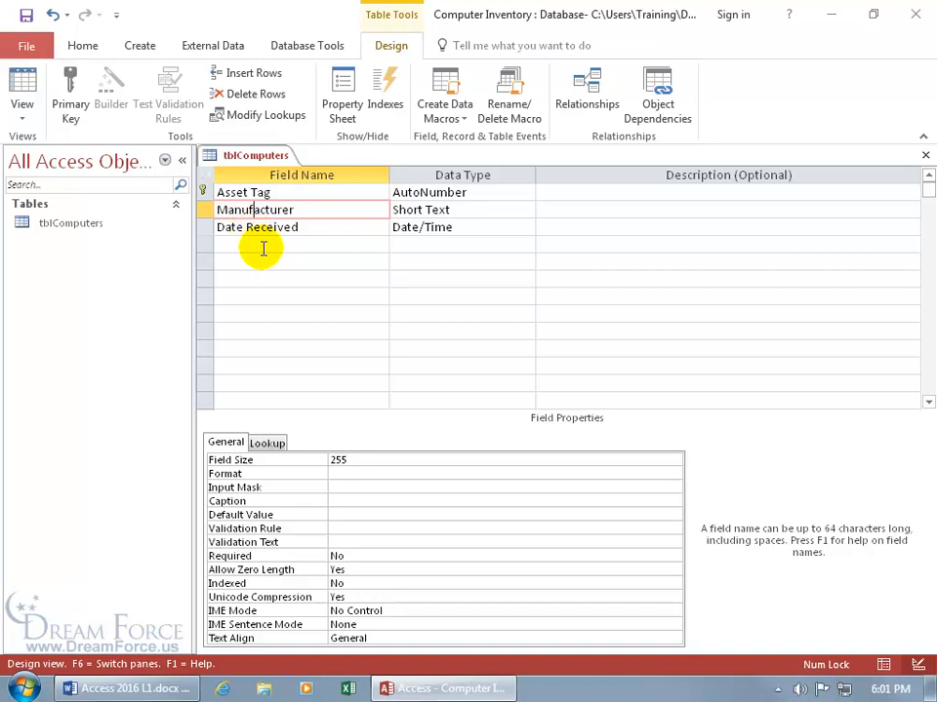
- Cut the Manufacturer field row and paste it into the empty row below Date Received
{"action": "left_click", "coordinate": [209, 208]}
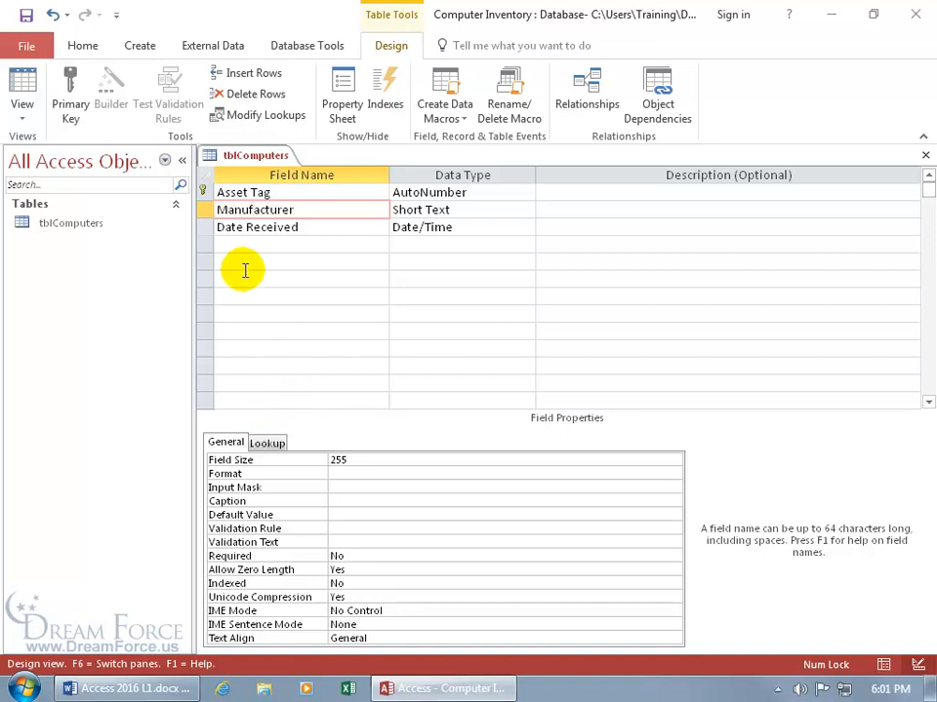
{"action": "right_click", "coordinate": [205, 209]}
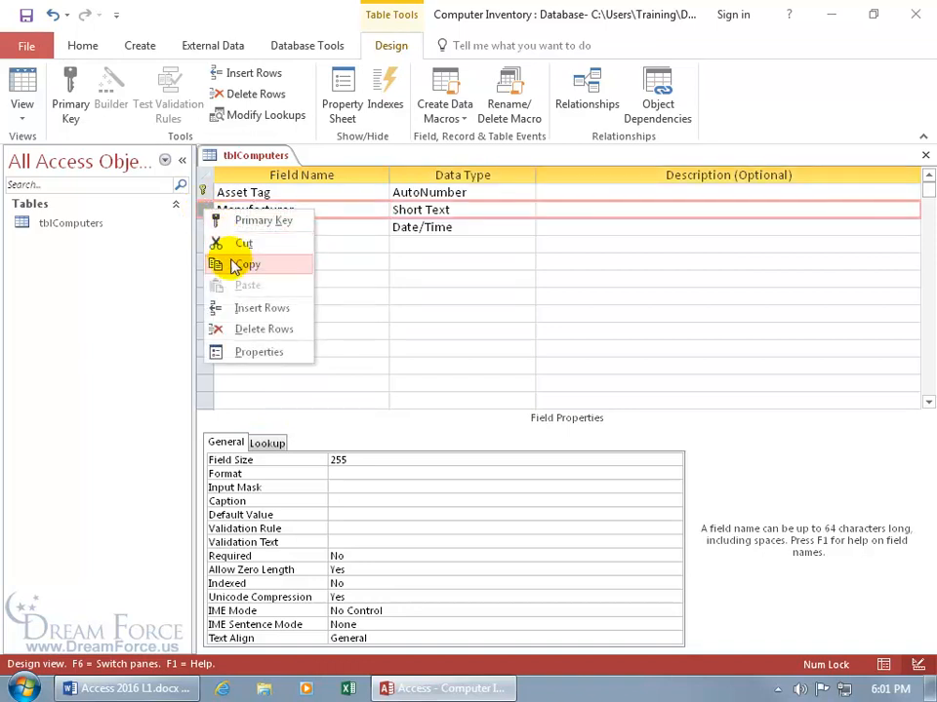
{"action": "left_click", "coordinate": [244, 244]}
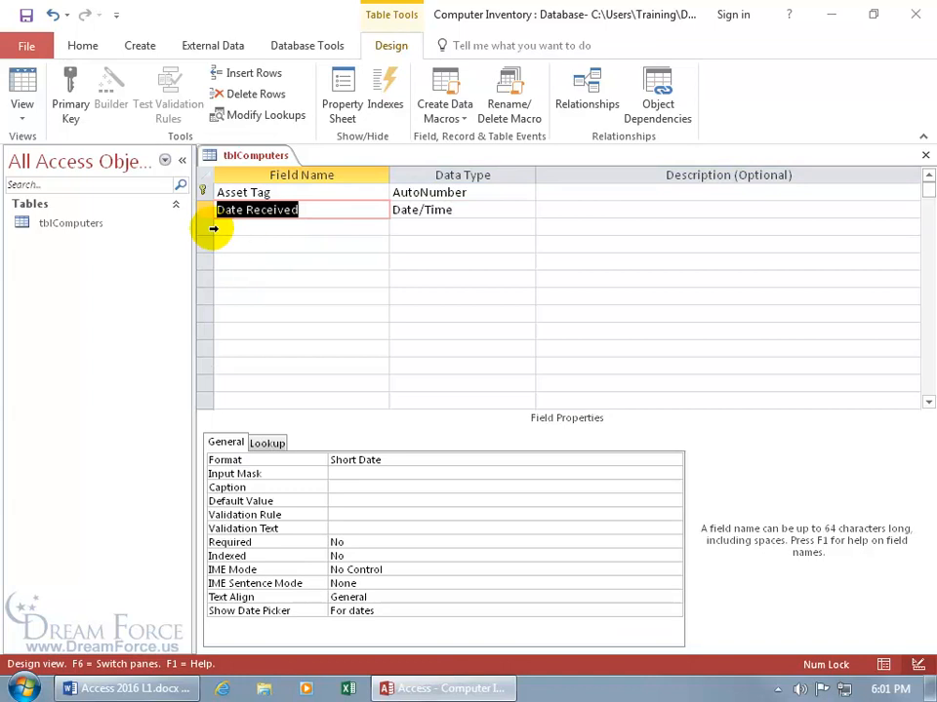
{"action": "right_click", "coordinate": [204, 227]}
{"action": "left_click", "coordinate": [249, 304]}
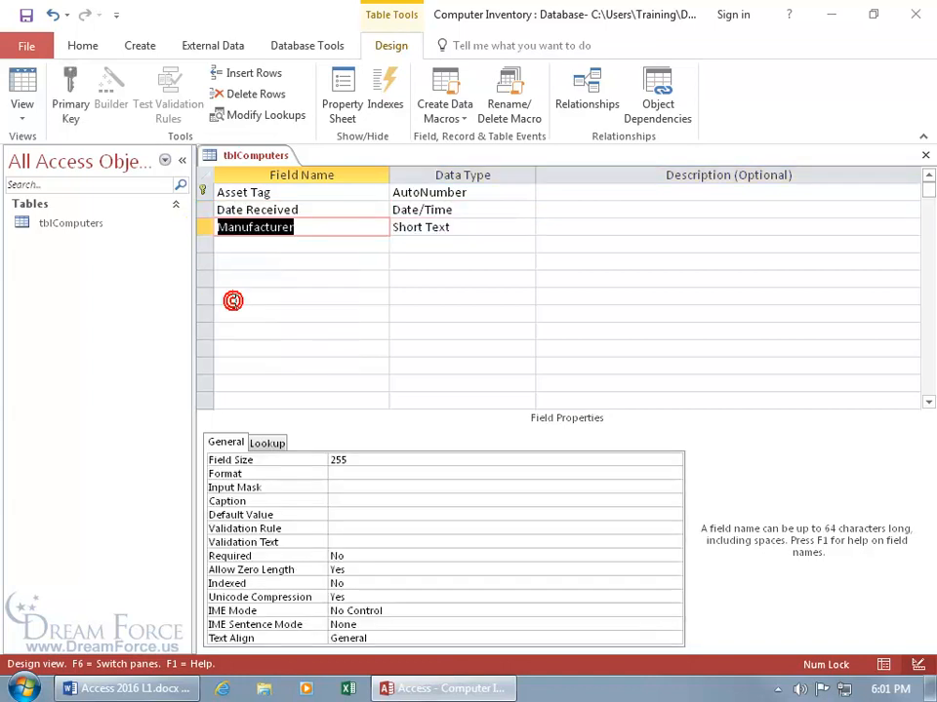
- Move the Manufacturer field back above Date Received
{"action": "left_click", "coordinate": [204, 229]}
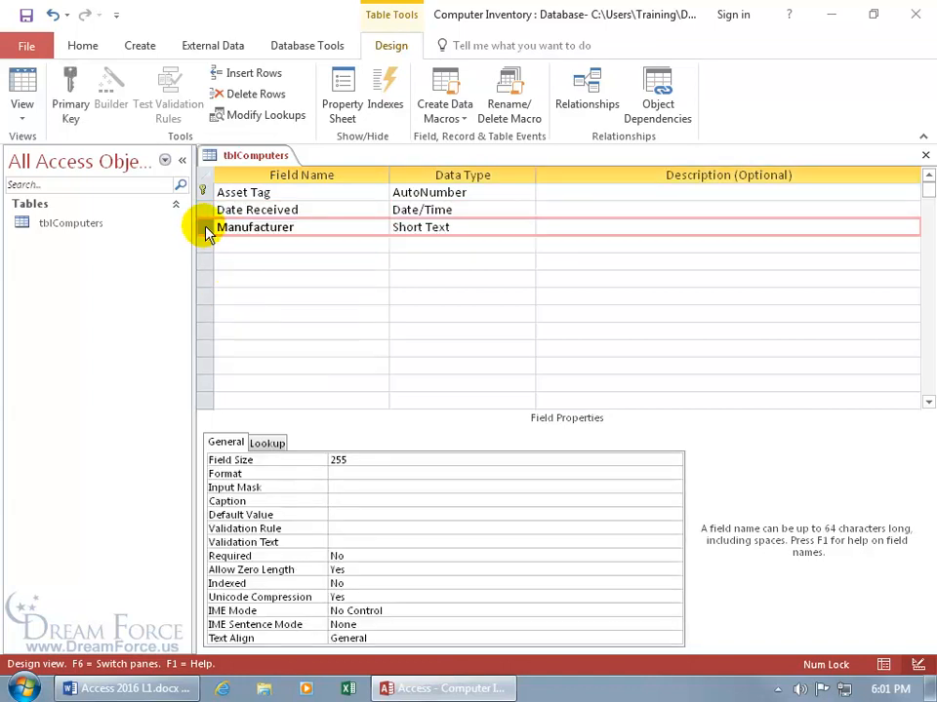
{"action": "left_click_drag", "start_coordinate": [205, 232], "coordinate": [205, 213]}
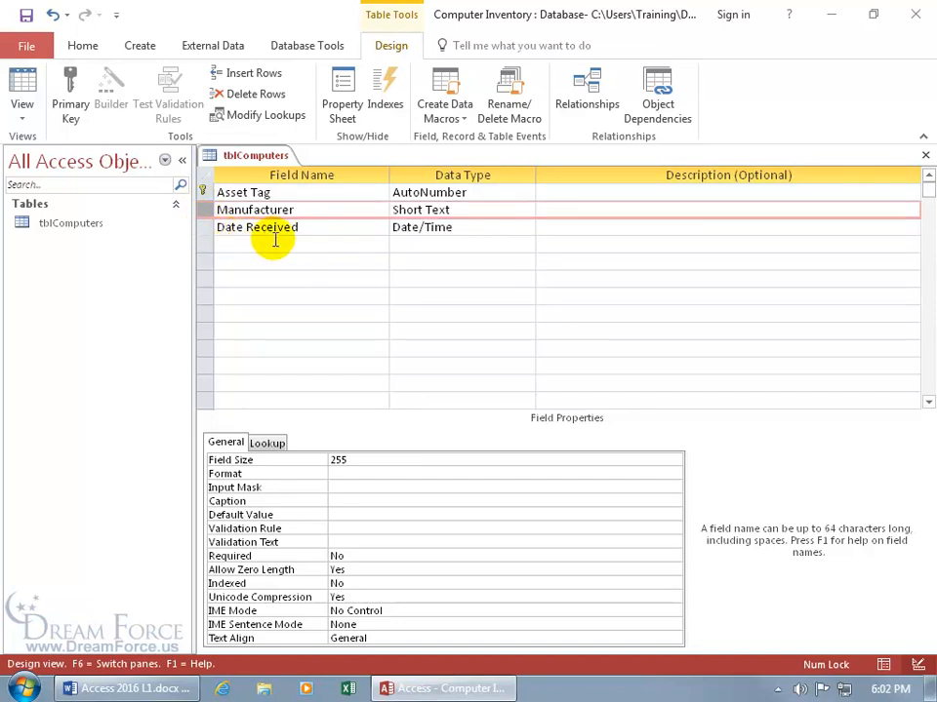
- Add a field named Purchase Price below Date Received with the Currency data type
{"action": "left_click", "coordinate": [261, 244]}
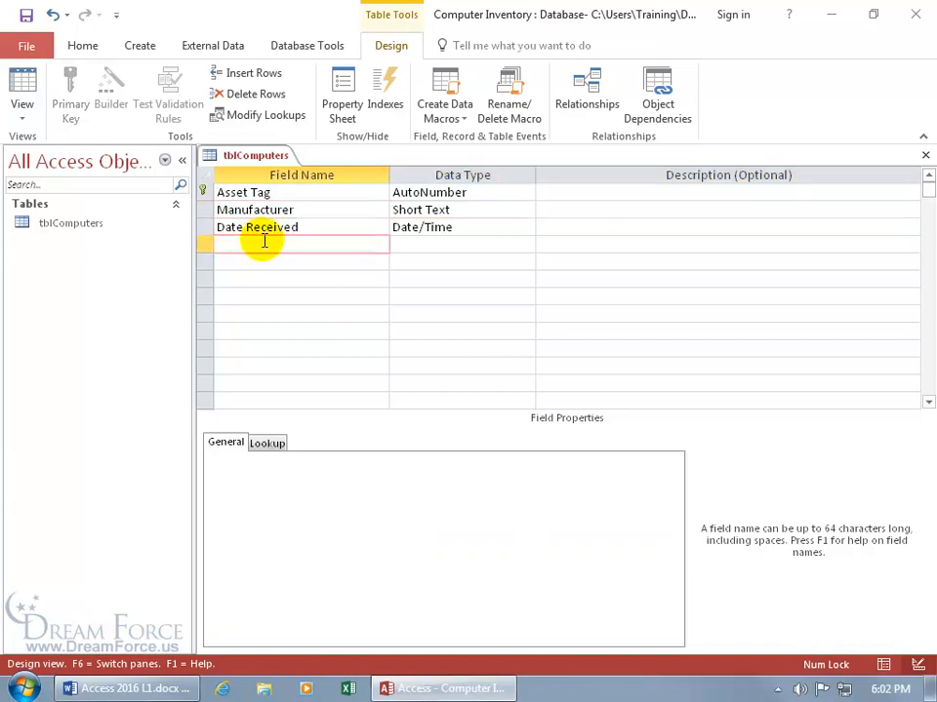
{"action": "type", "text": "Purchase Price"}
{"action": "key", "text": "Tab"}
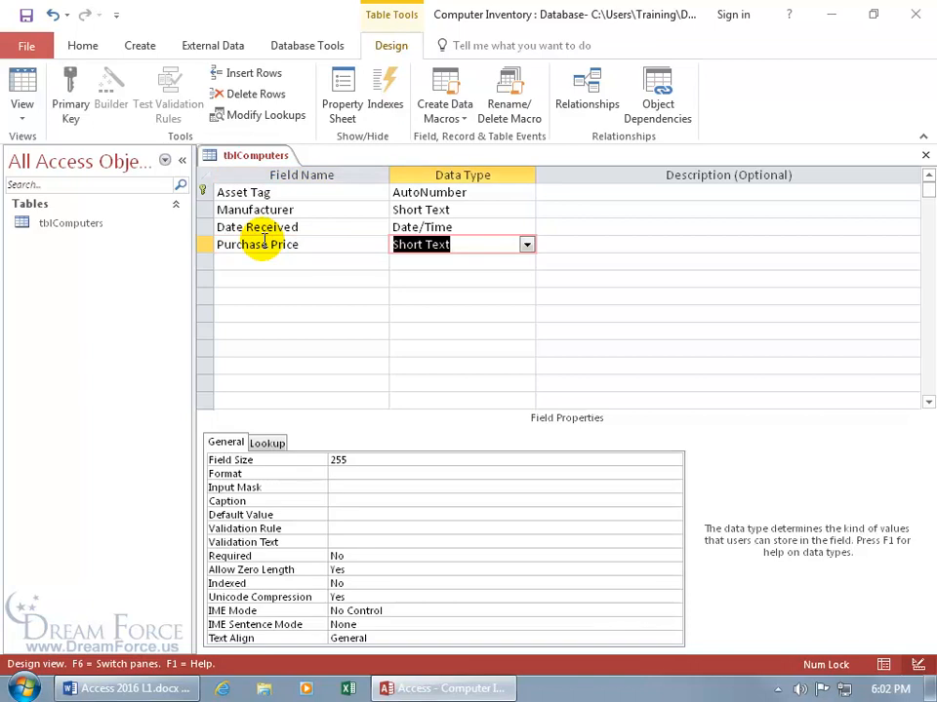
{"action": "left_click", "coordinate": [527, 245]}
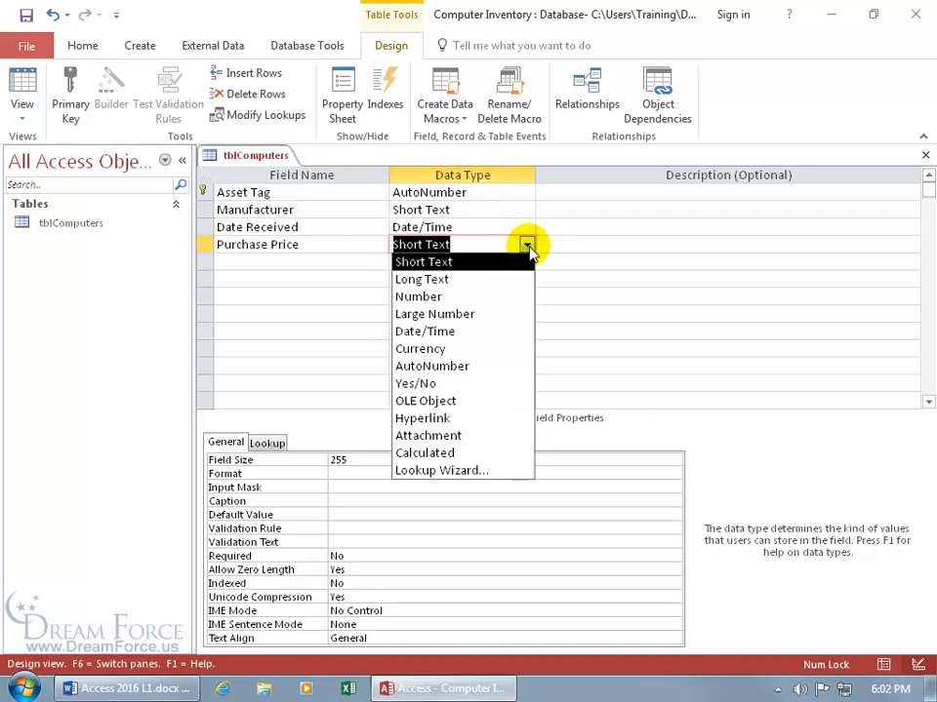
{"action": "left_click", "coordinate": [485, 351]}
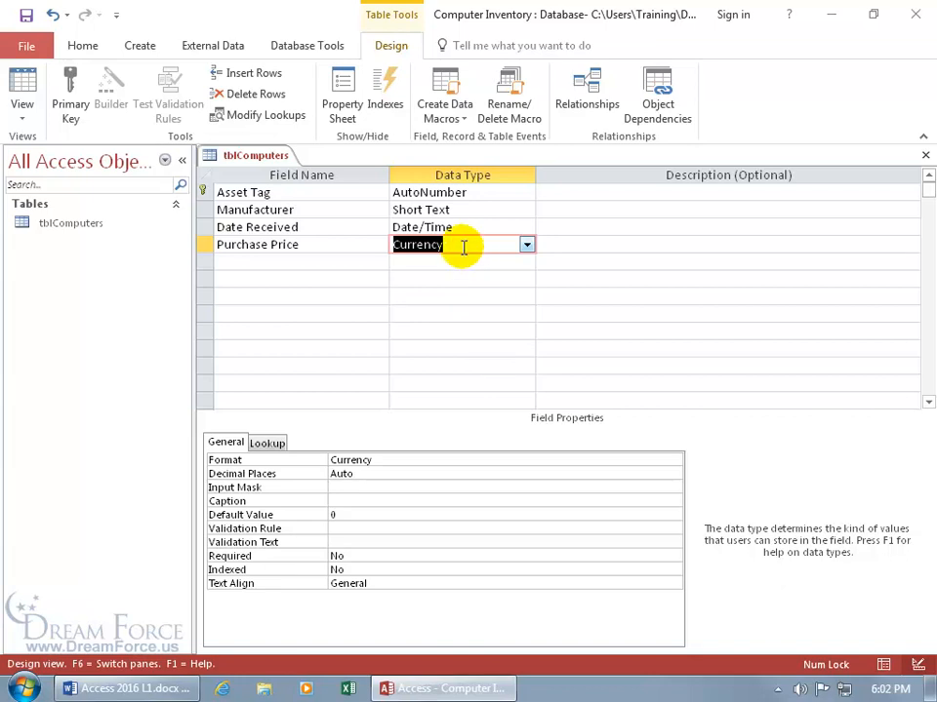
- Set the Purchase Price field's Format to Currency and its Decimal Places to 0
{"action": "key", "text": "F6"}
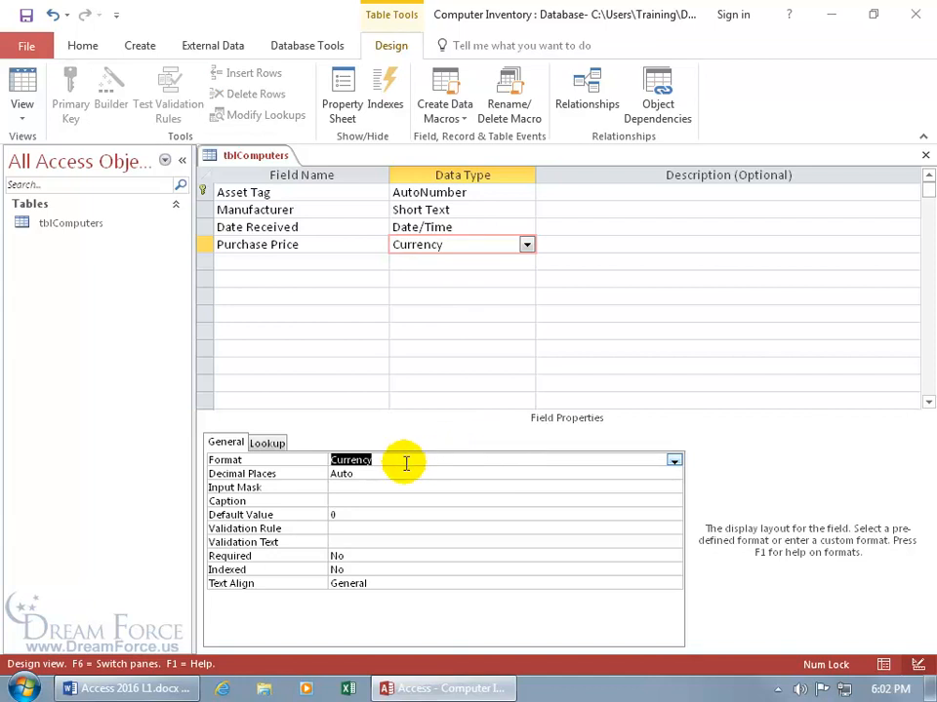
{"action": "left_click", "coordinate": [674, 460]}
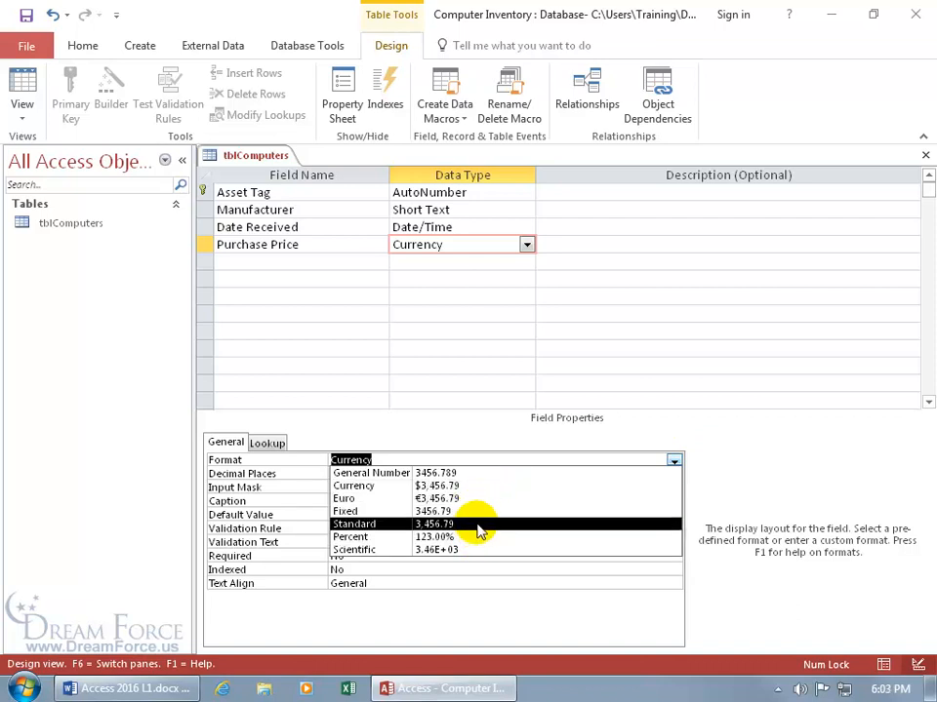
{"action": "left_click", "coordinate": [466, 486]}
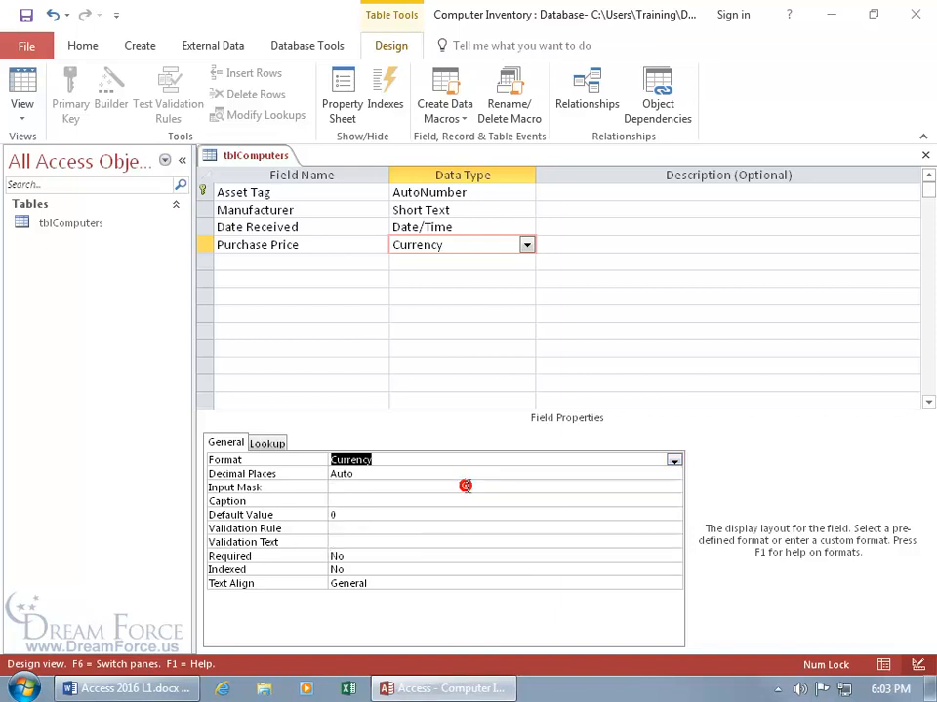
{"action": "left_click", "coordinate": [469, 473]}
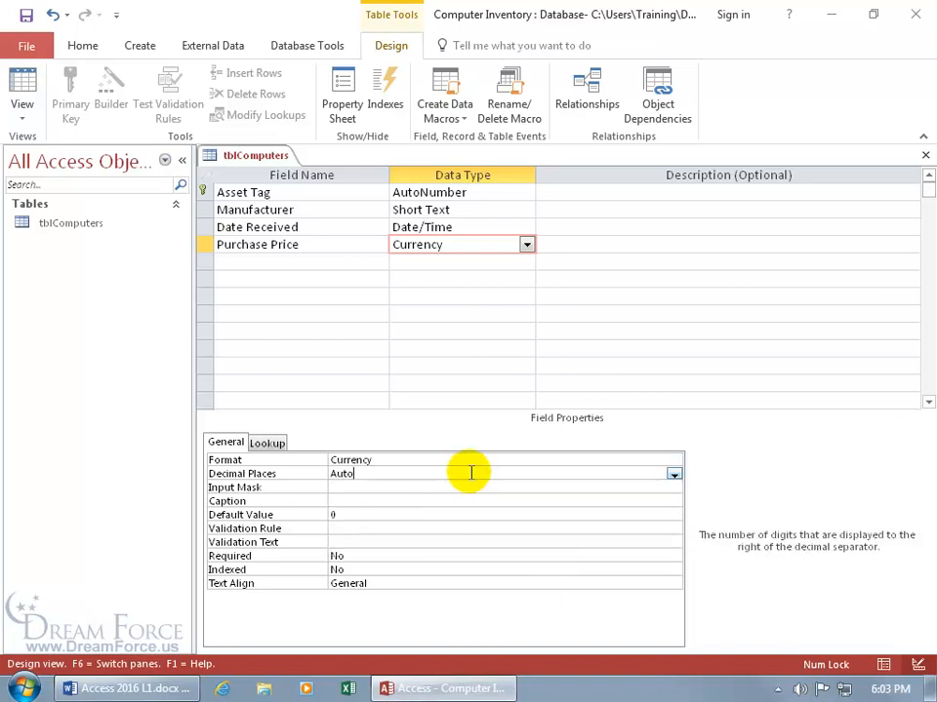
{"action": "left_click", "coordinate": [675, 475]}
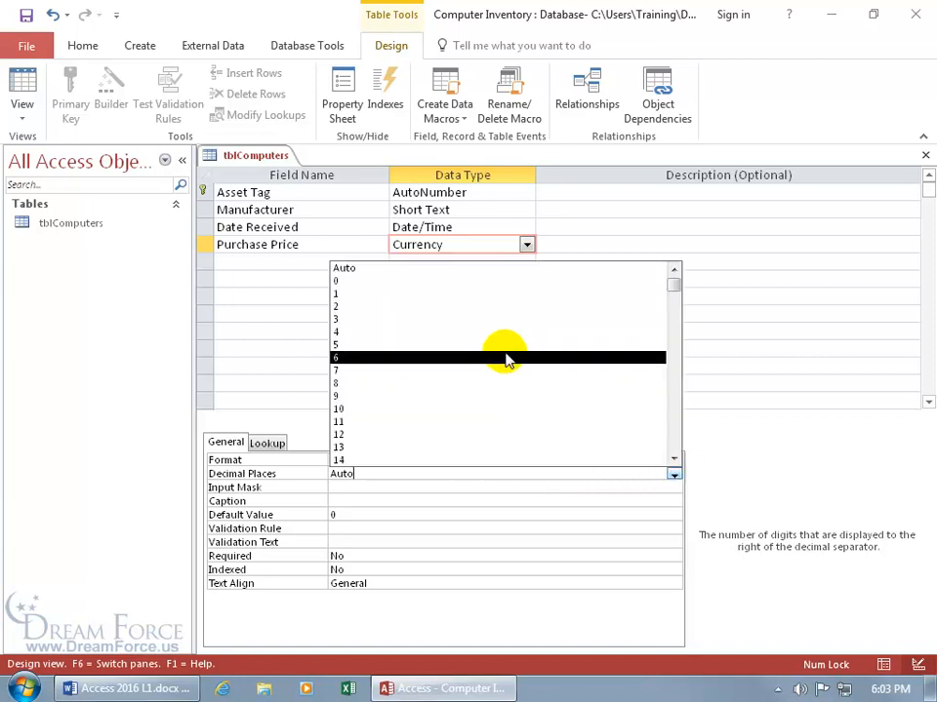
{"action": "left_click", "coordinate": [491, 283]}
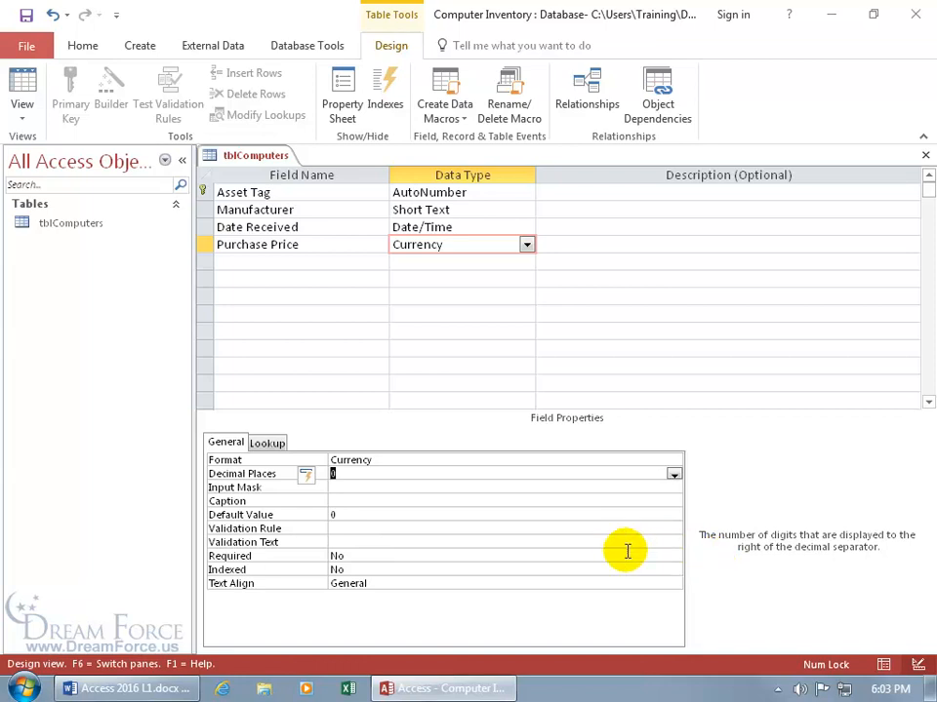
- Open the online help for Decimal Places, read the settings in the TextBox.DecimalPlaces Property topic, and close the help page
{"action": "left_click", "coordinate": [352, 476]}
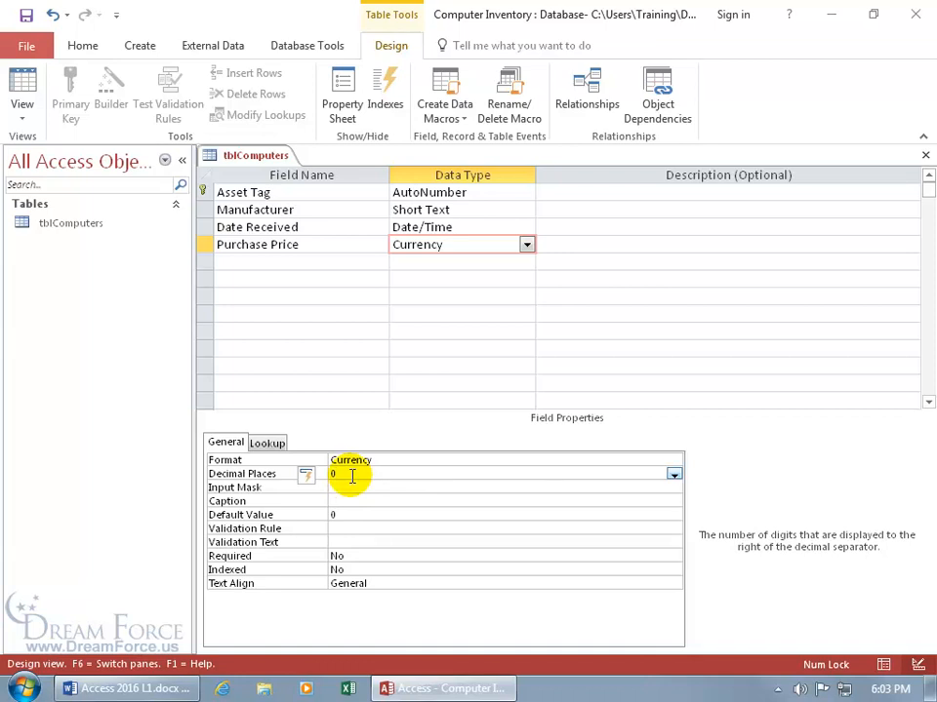
{"action": "key", "text": "F1"}
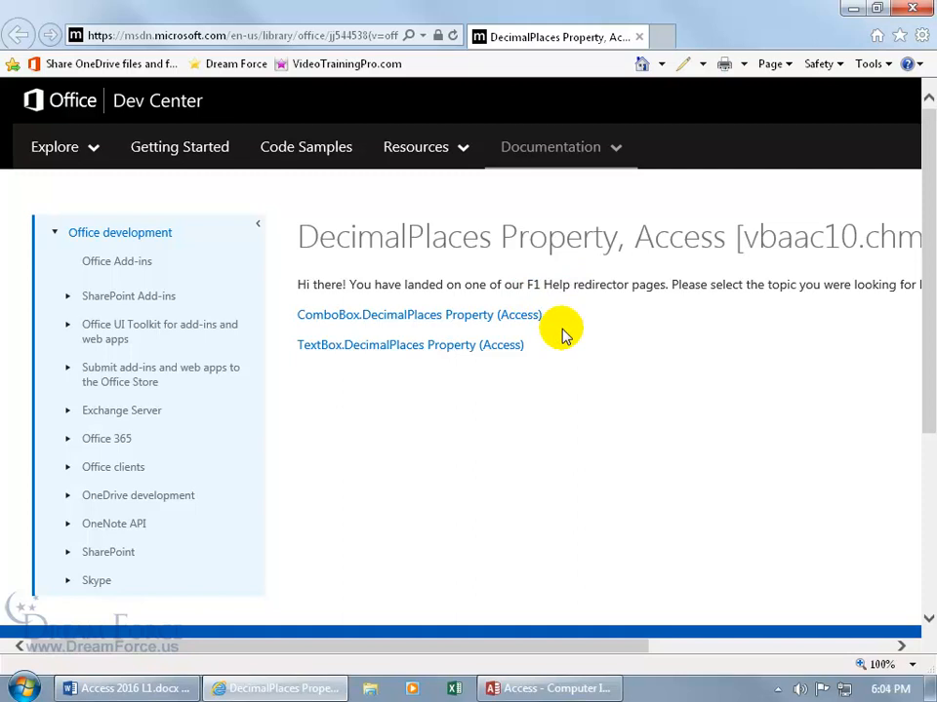
{"action": "left_click", "coordinate": [418, 353]}
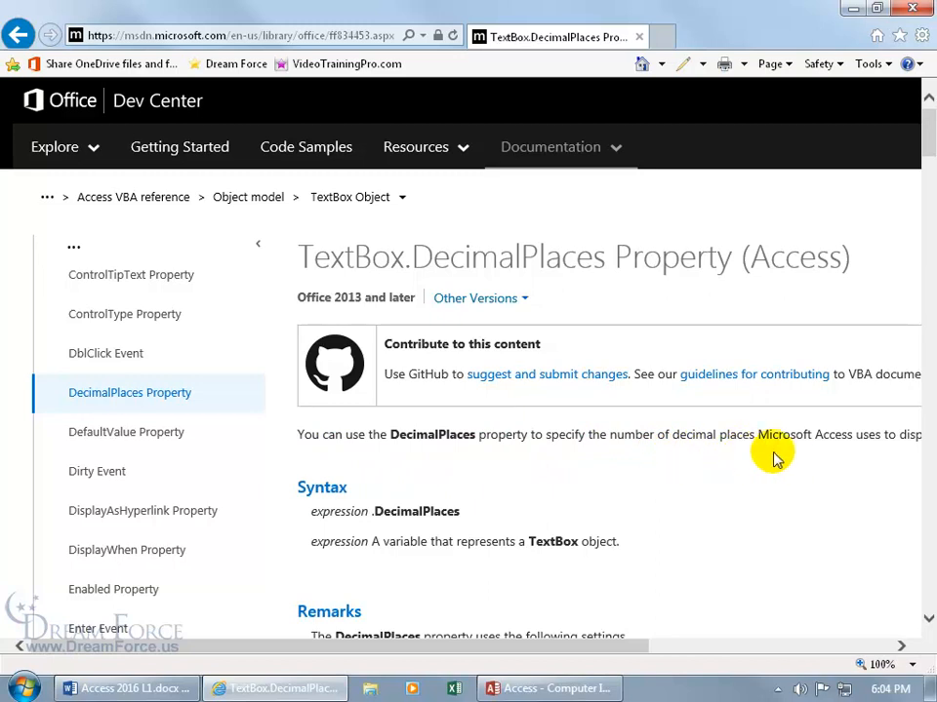
{"action": "left_click_drag", "start_coordinate": [615, 649], "coordinate": [712, 658]}
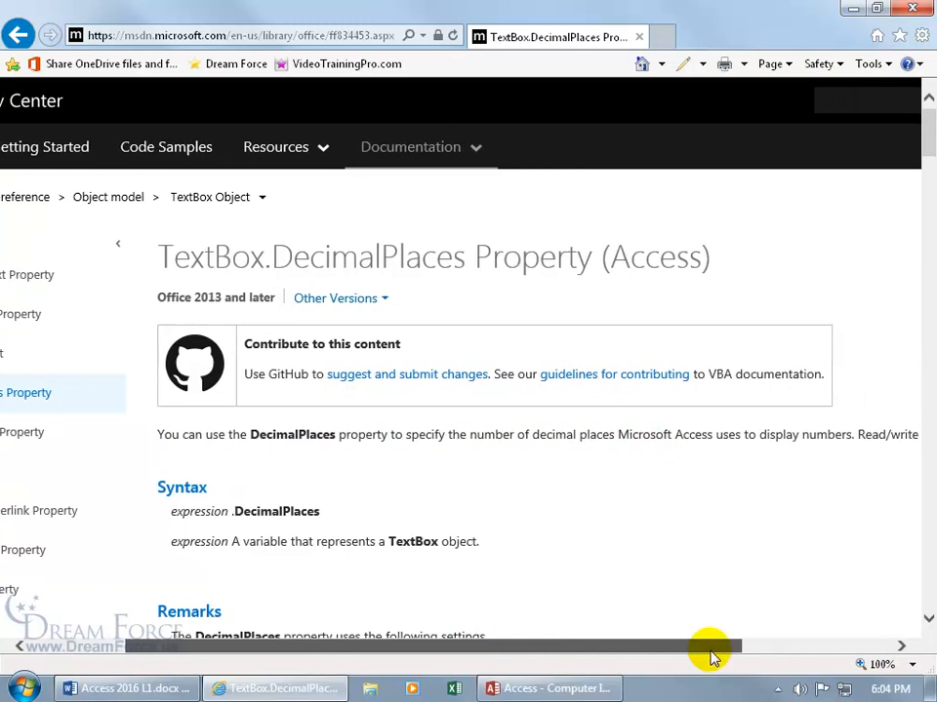
{"action": "left_click_drag", "start_coordinate": [932, 119], "coordinate": [929, 158]}
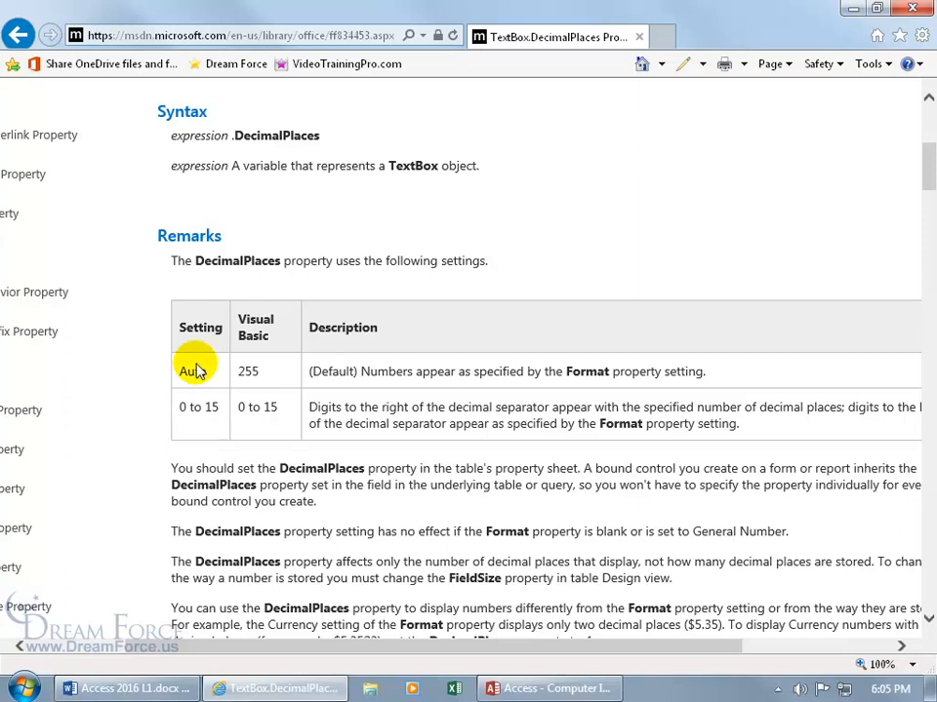
{"action": "left_click", "coordinate": [639, 38]}
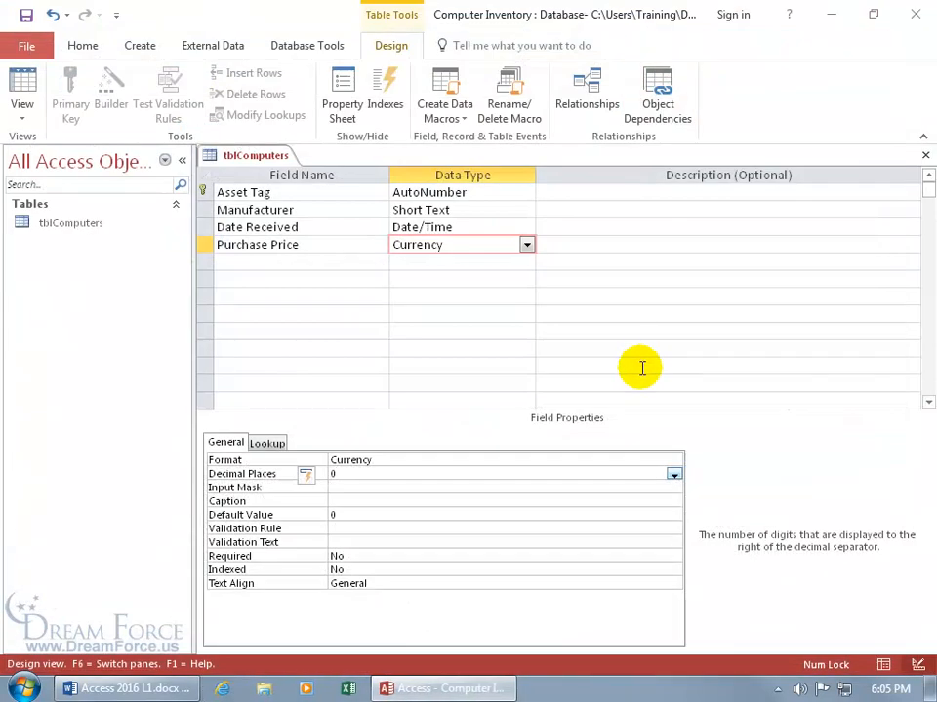
{"action": "left_click", "coordinate": [454, 502]}
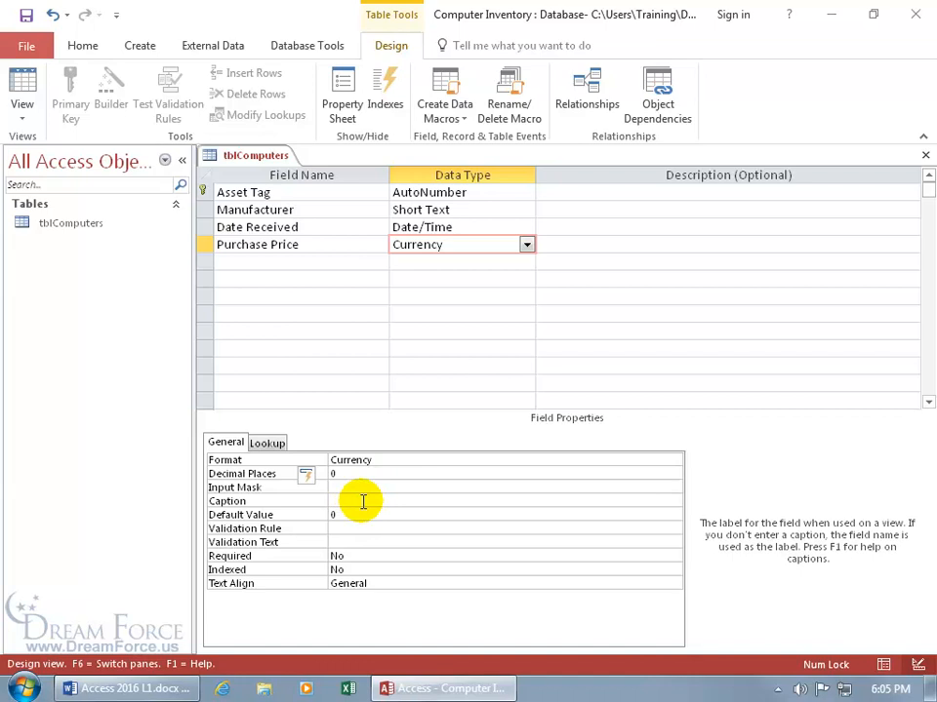
- Add a field named Warranty below Purchase Price with the Yes/No data type
{"action": "left_click", "coordinate": [289, 261]}
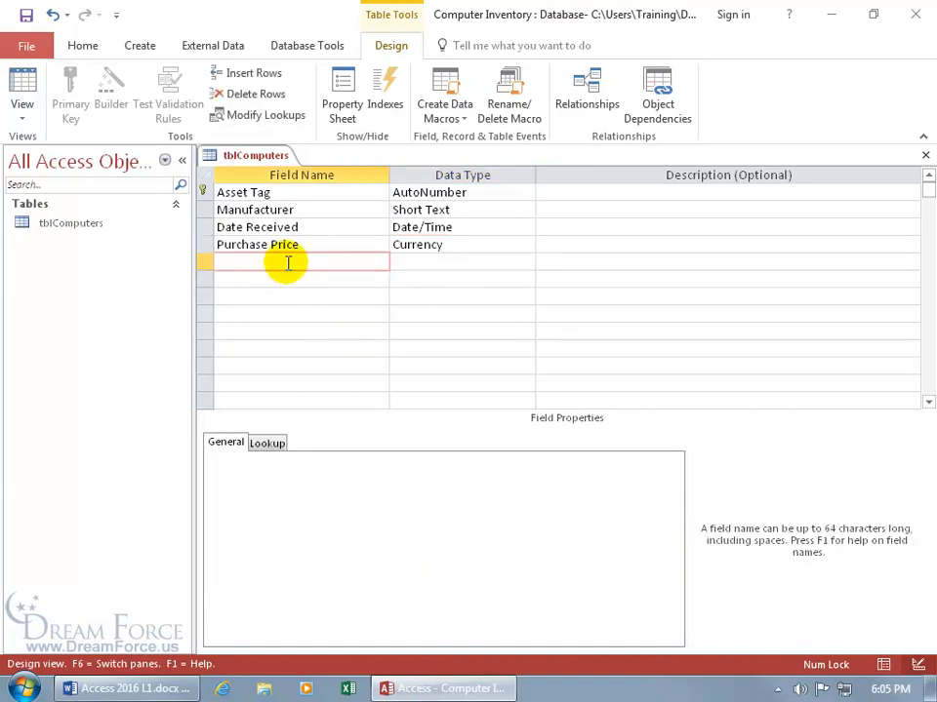
{"action": "type", "text": "Warranty"}
{"action": "key", "text": "Tab"}
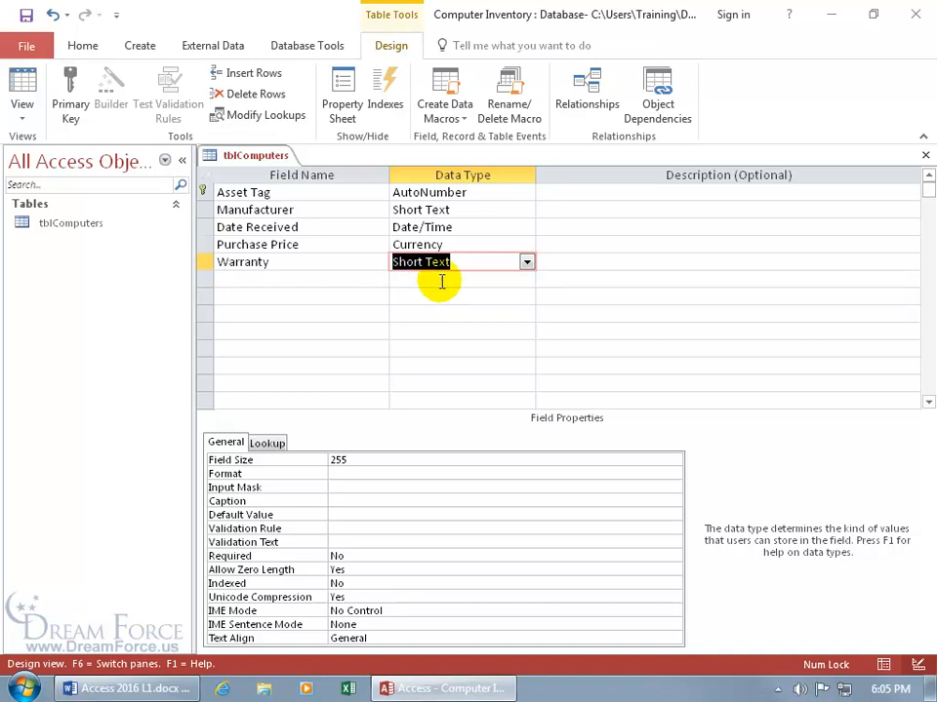
{"action": "left_click", "coordinate": [526, 261]}
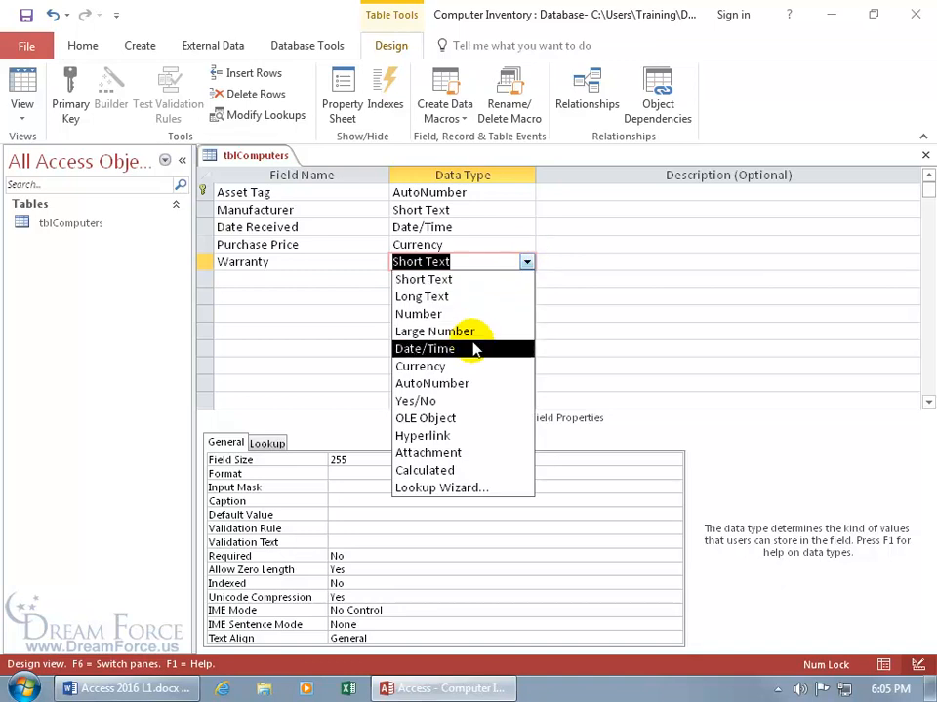
{"action": "left_click", "coordinate": [460, 401]}
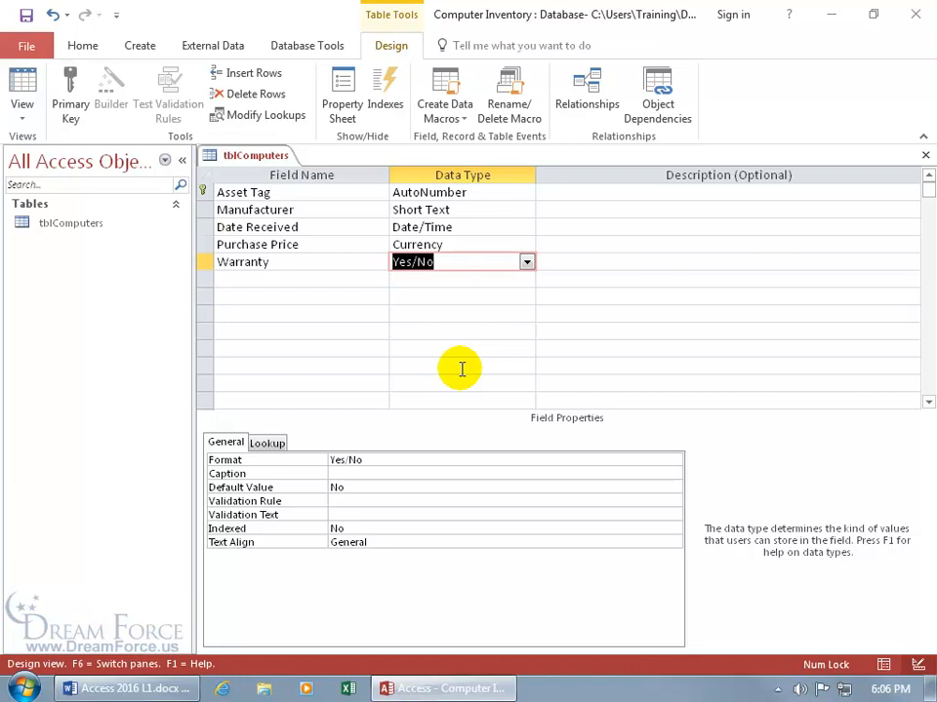
- Choose Yes/No as the Warranty field's Format
{"action": "left_click", "coordinate": [428, 458]}
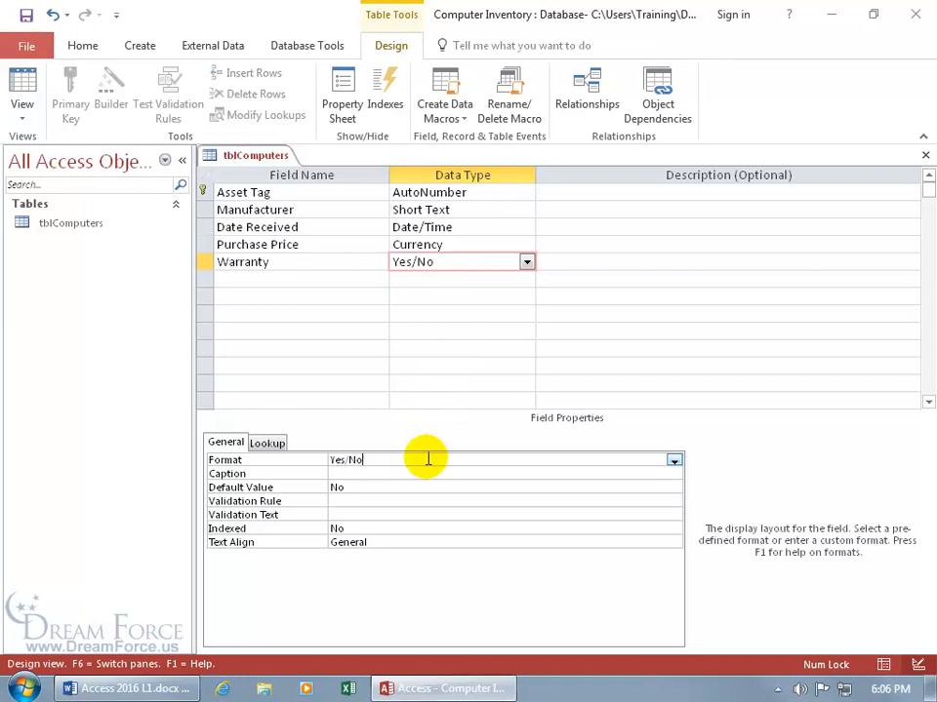
{"action": "left_click", "coordinate": [674, 460]}
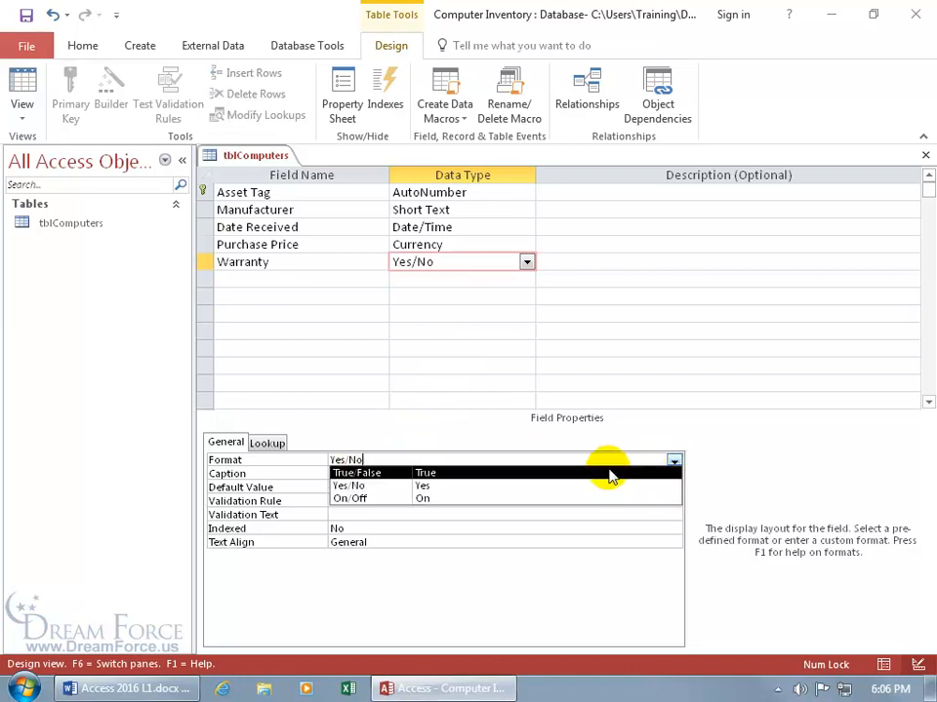
{"action": "left_click", "coordinate": [541, 496]}
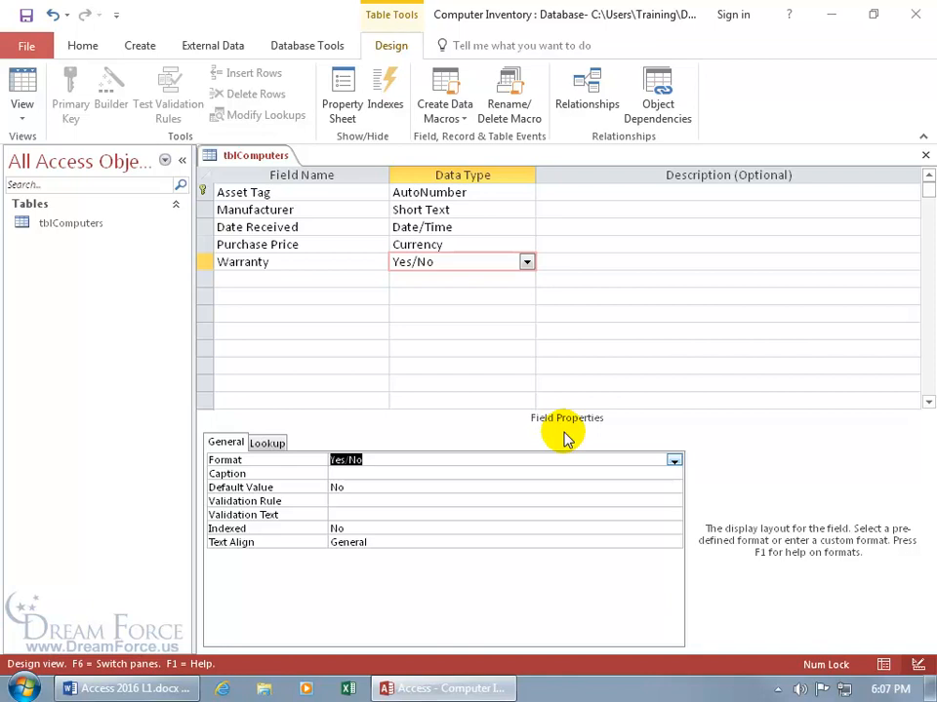
- Save the table into Datasheet View and fit the Manufacturer, Date Received, Purchase Price and Warranty columns to their headings
{"action": "left_click", "coordinate": [28, 94]}
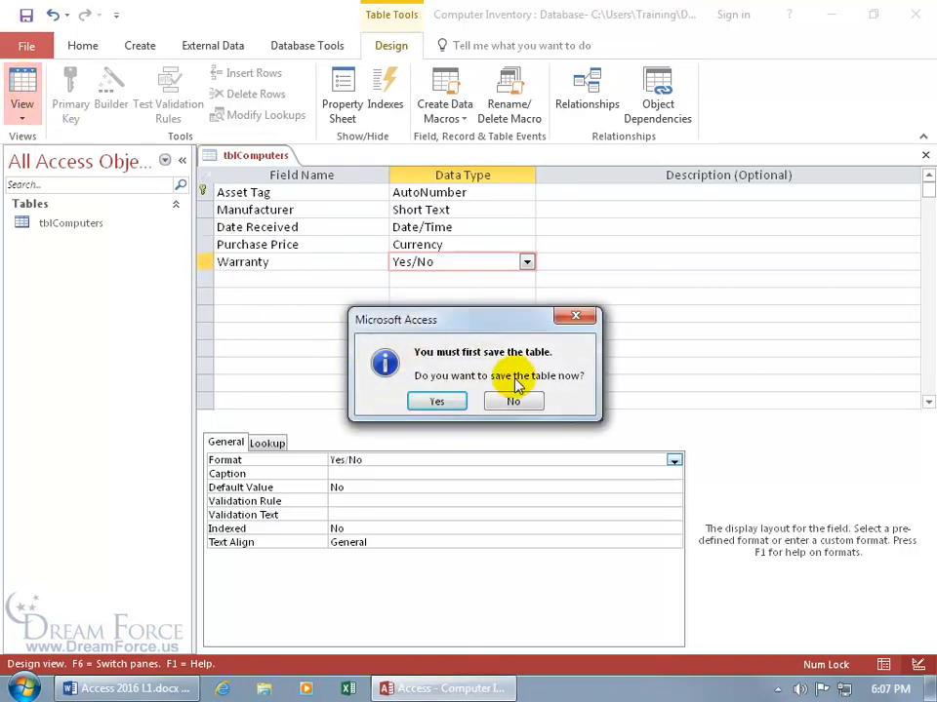
{"action": "left_click", "coordinate": [439, 403]}
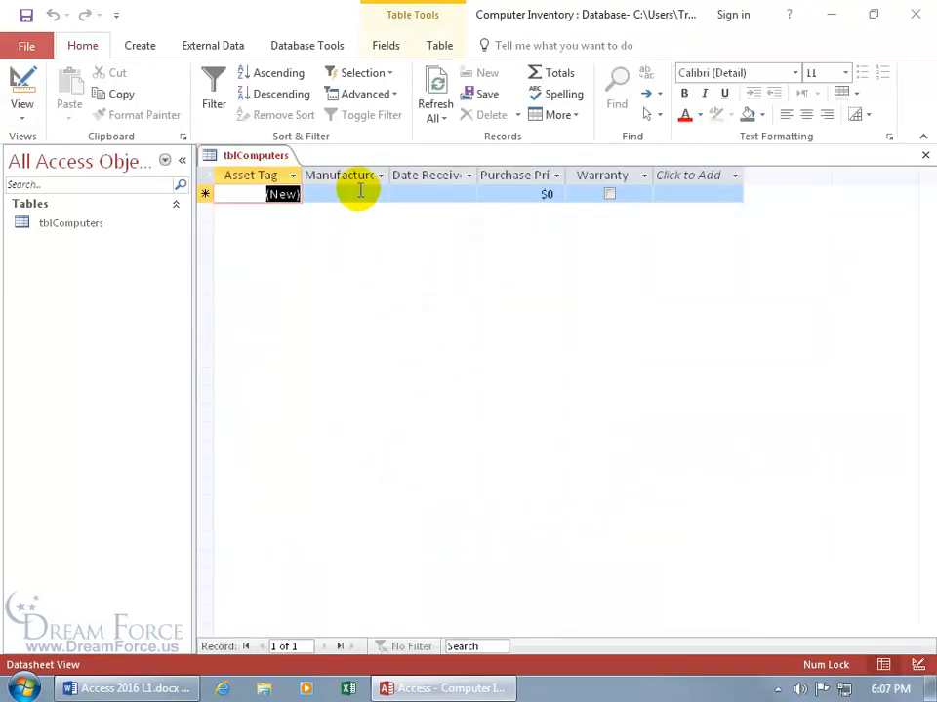
{"action": "double_click", "coordinate": [389, 178]}
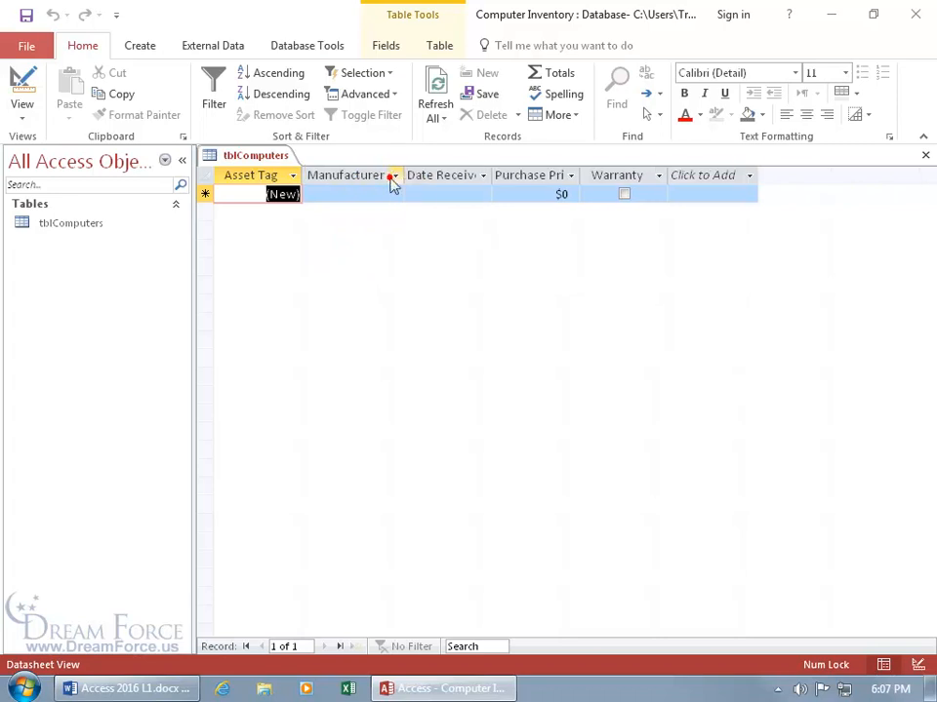
{"action": "double_click", "coordinate": [495, 177]}
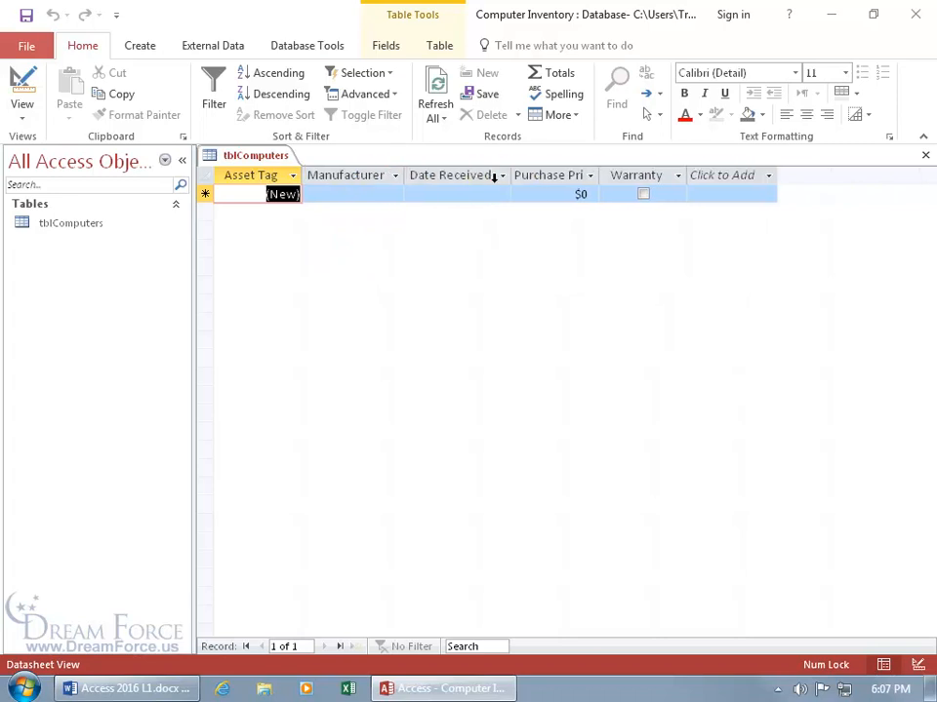
{"action": "double_click", "coordinate": [599, 176]}
{"action": "double_click", "coordinate": [704, 178]}
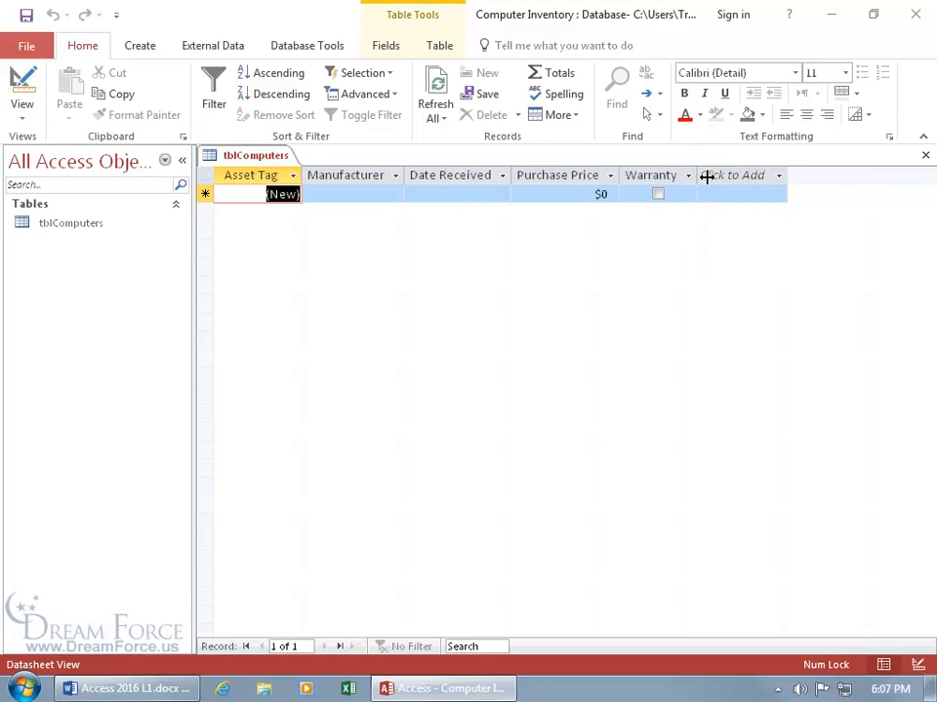
{"action": "left_click", "coordinate": [706, 178]}
{"action": "left_click", "coordinate": [631, 238]}
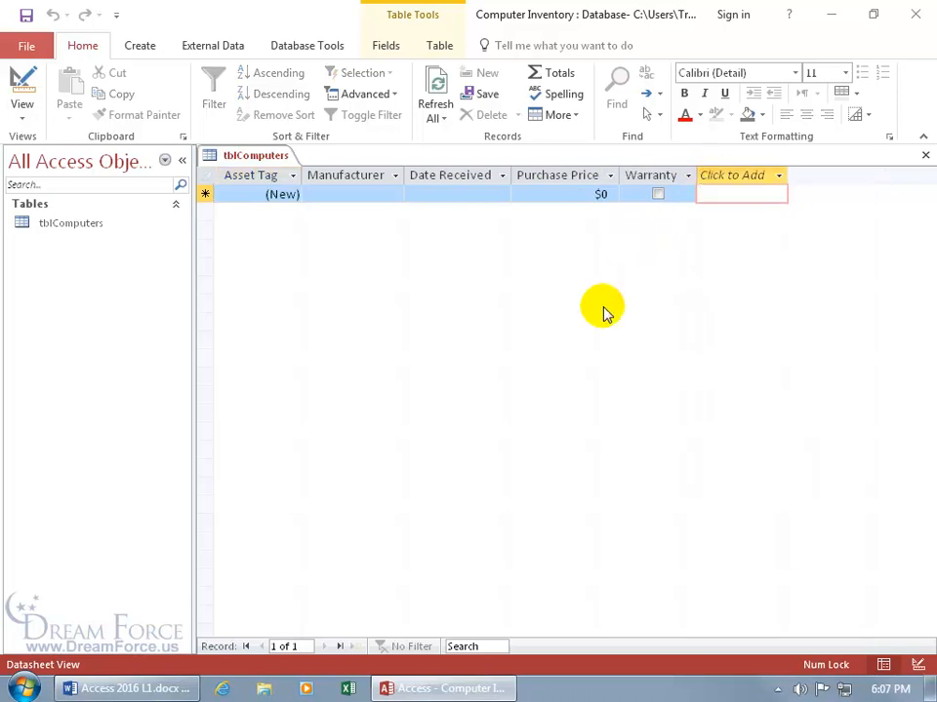
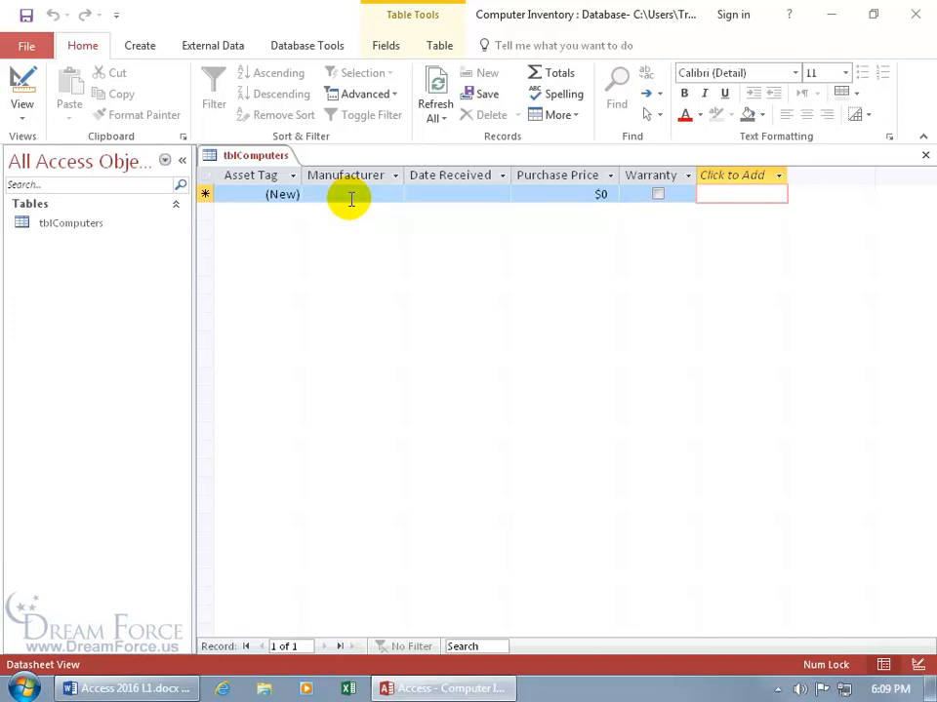
- Return to Design View and start the Lookup Wizard for the Manufacturer field, choosing to type in the lookup values
{"action": "right_click", "coordinate": [253, 156]}
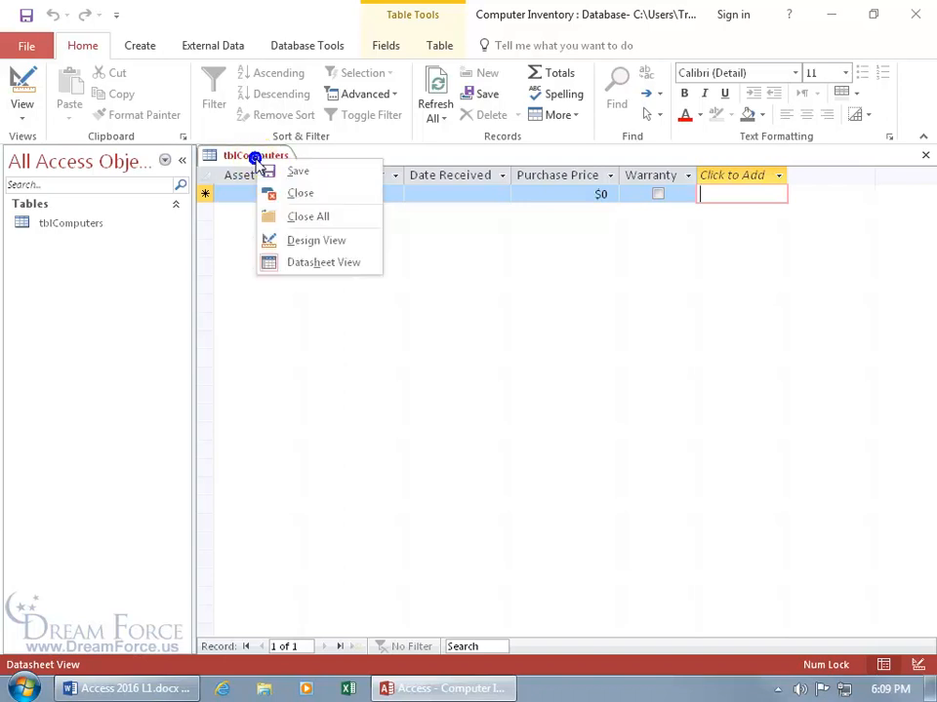
{"action": "left_click", "coordinate": [314, 244]}
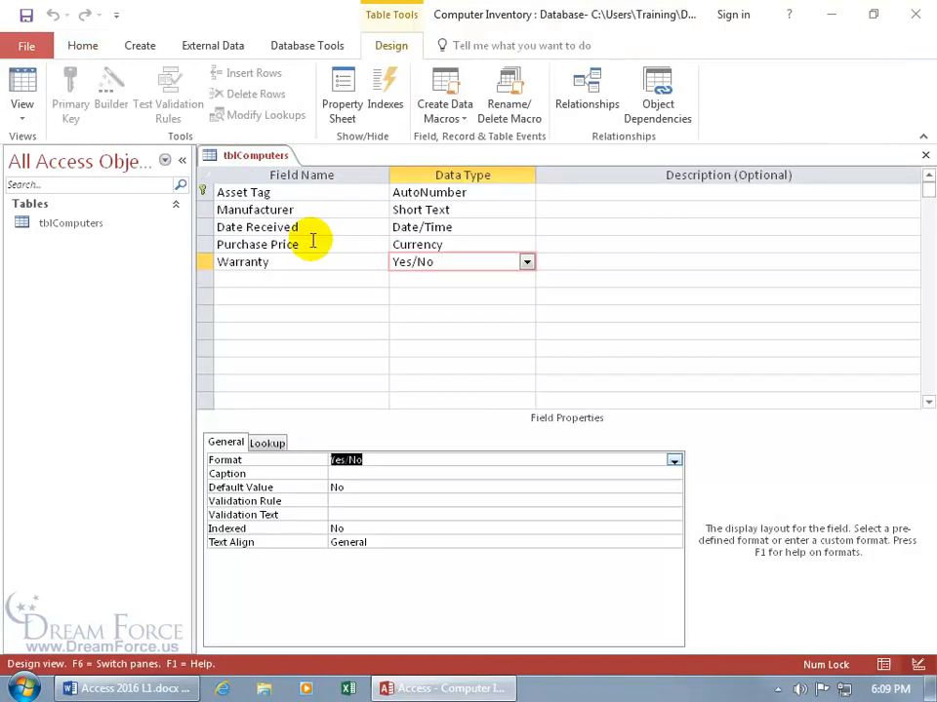
{"action": "left_click", "coordinate": [391, 210]}
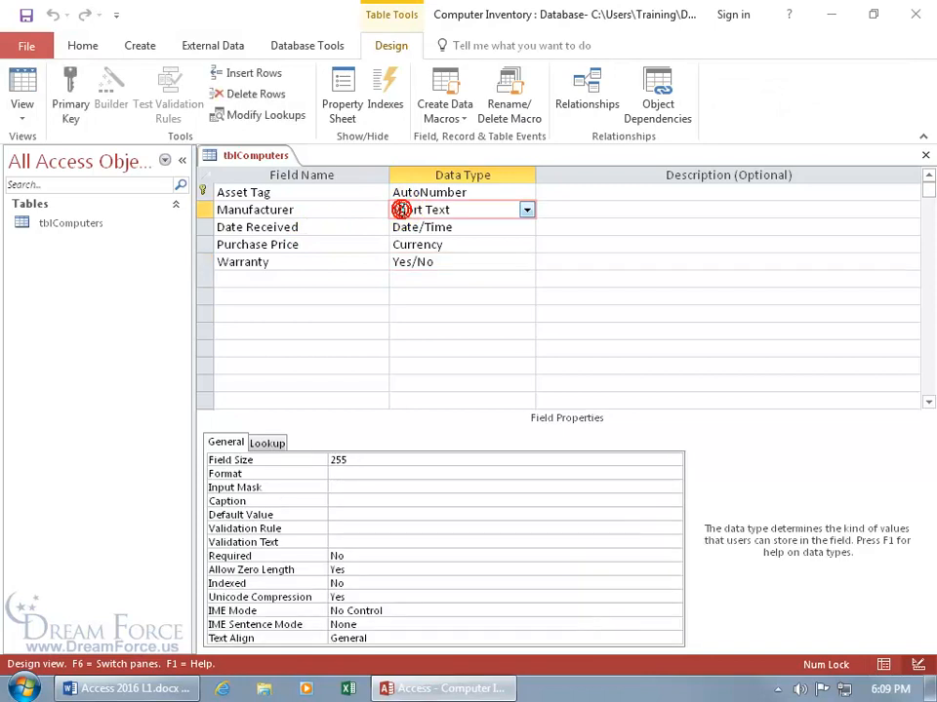
{"action": "left_click", "coordinate": [525, 212]}
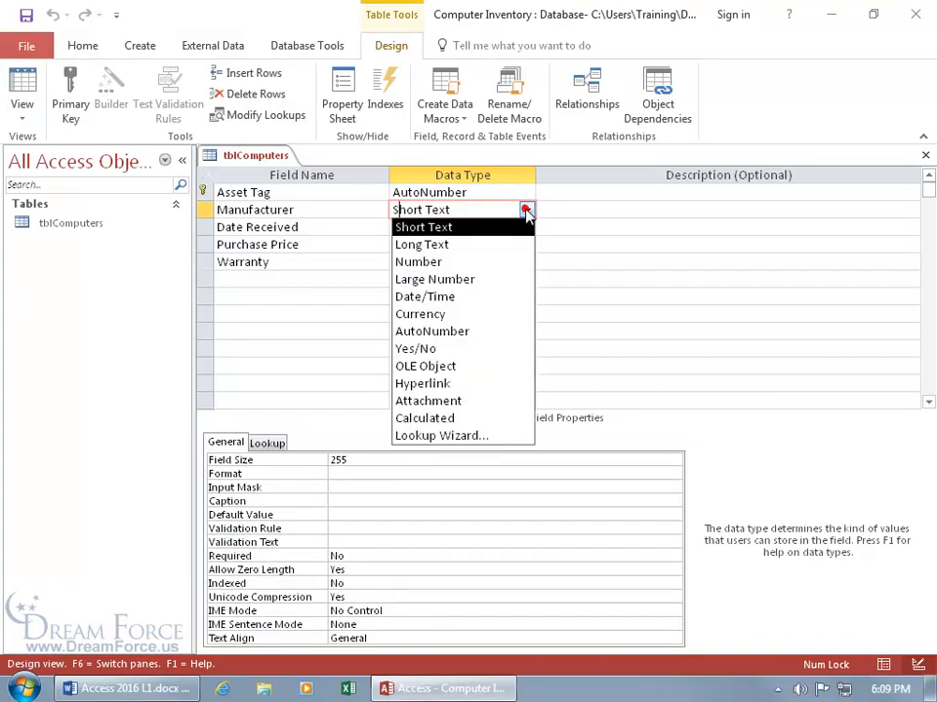
{"action": "left_click", "coordinate": [488, 437]}
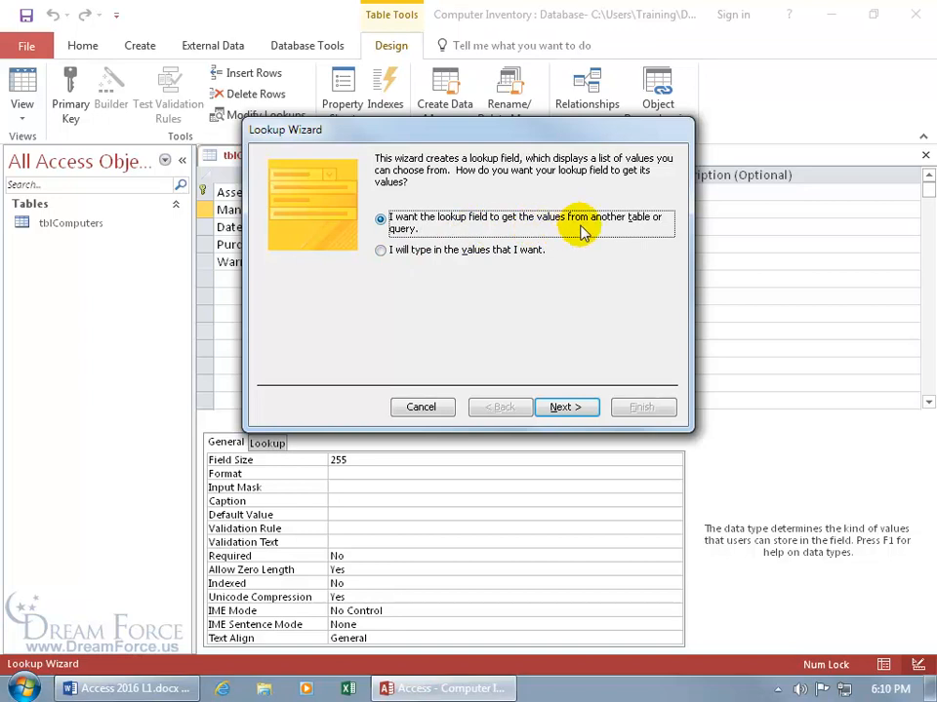
{"action": "left_click", "coordinate": [385, 254]}
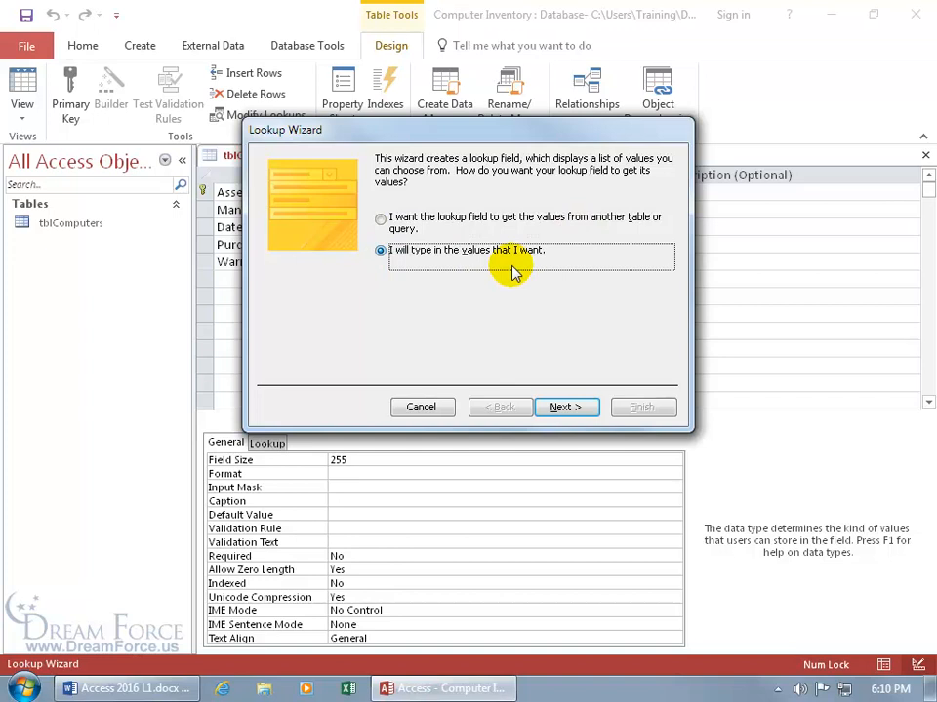
{"action": "left_click", "coordinate": [562, 407]}
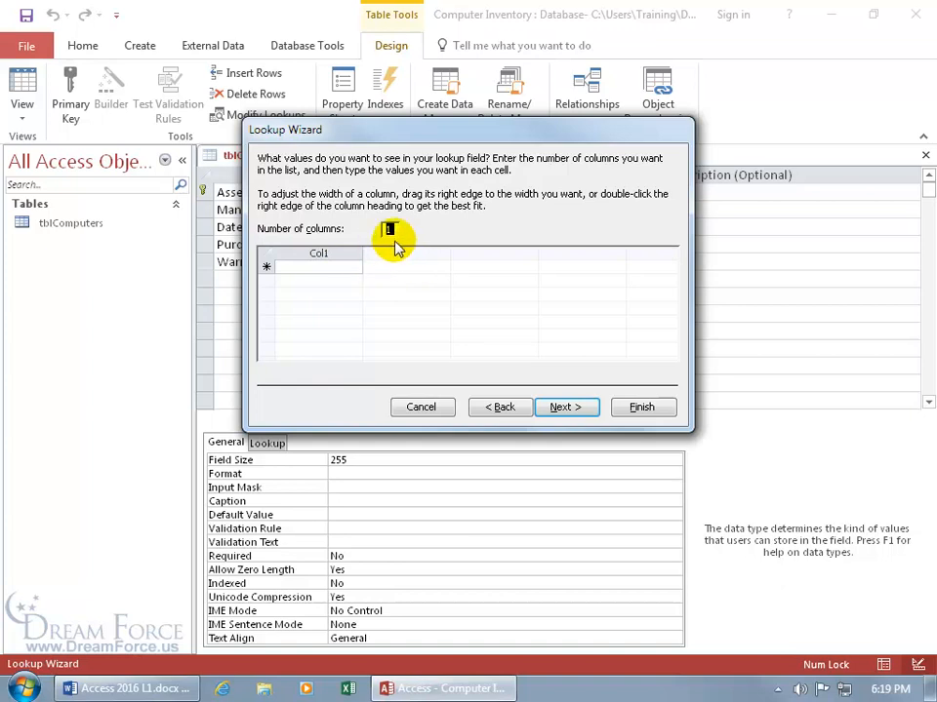
- Try two columns for the lookup value list and set the number of columns back to 1
{"action": "type", "text": "2"}
{"action": "key", "text": "Tab"}
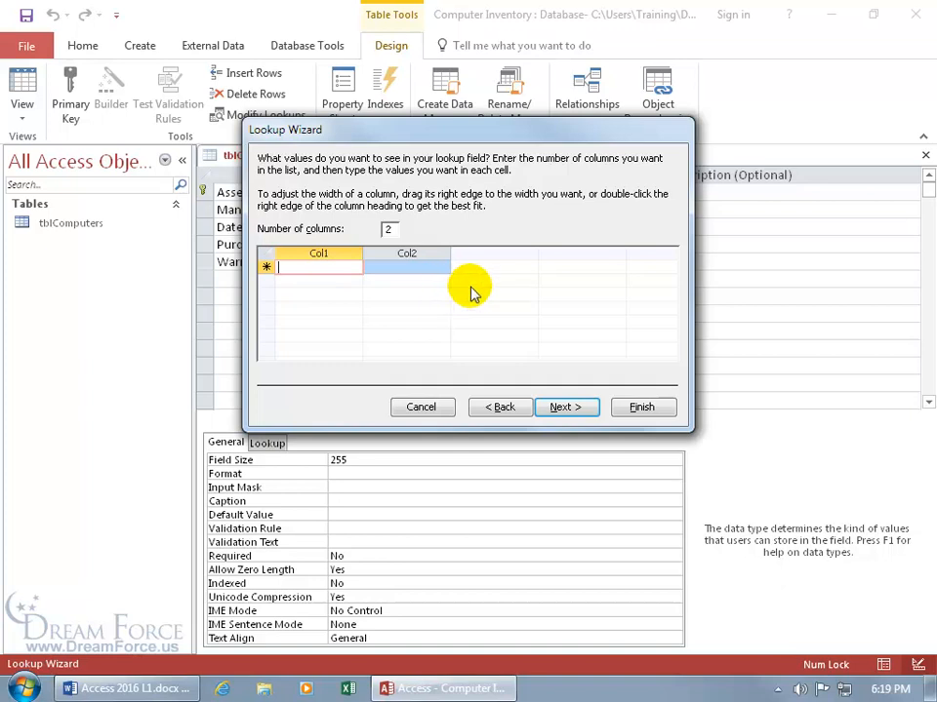
{"action": "double_click", "coordinate": [387, 230]}
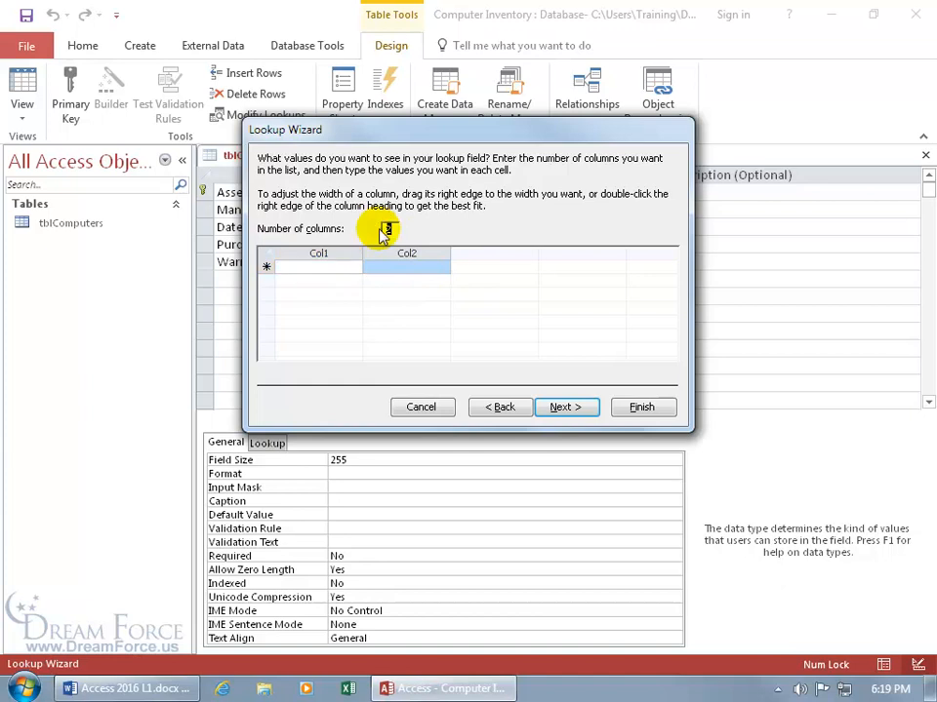
{"action": "type", "text": "1"}
{"action": "key", "text": "Tab"}
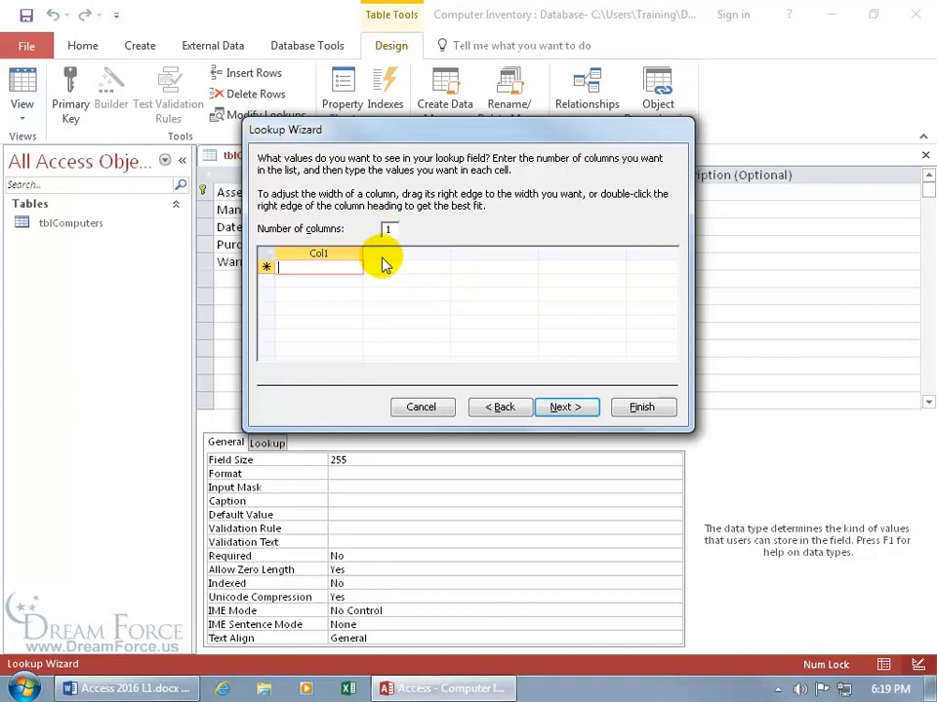
- Enter Atlas, HiTech and Micron as the lookup values in the list's single column
{"action": "type", "text": "Atlas"}
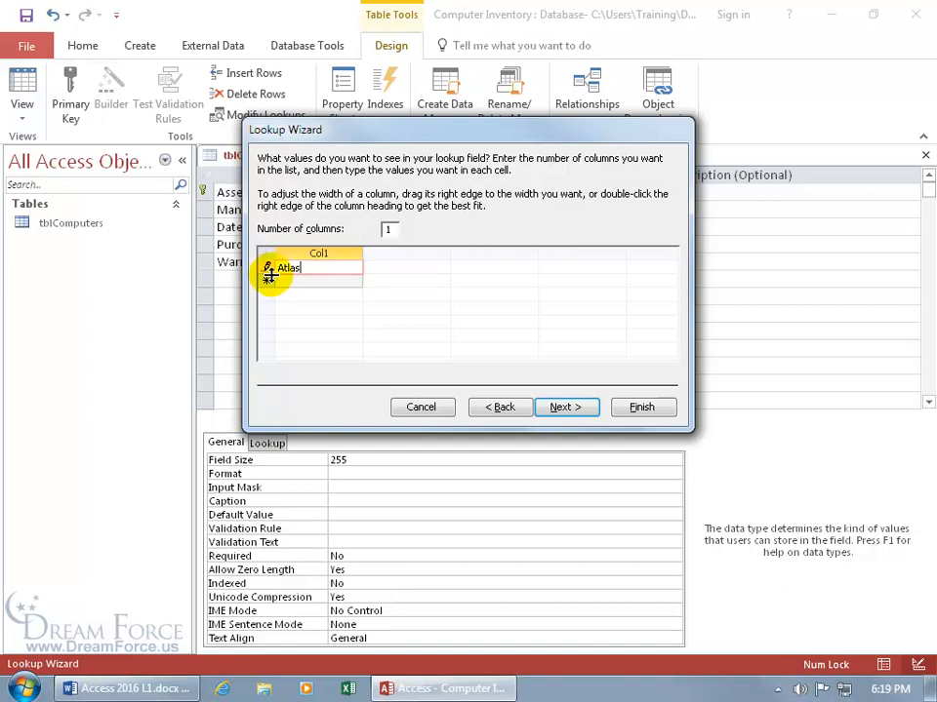
{"action": "left_click", "coordinate": [314, 285]}
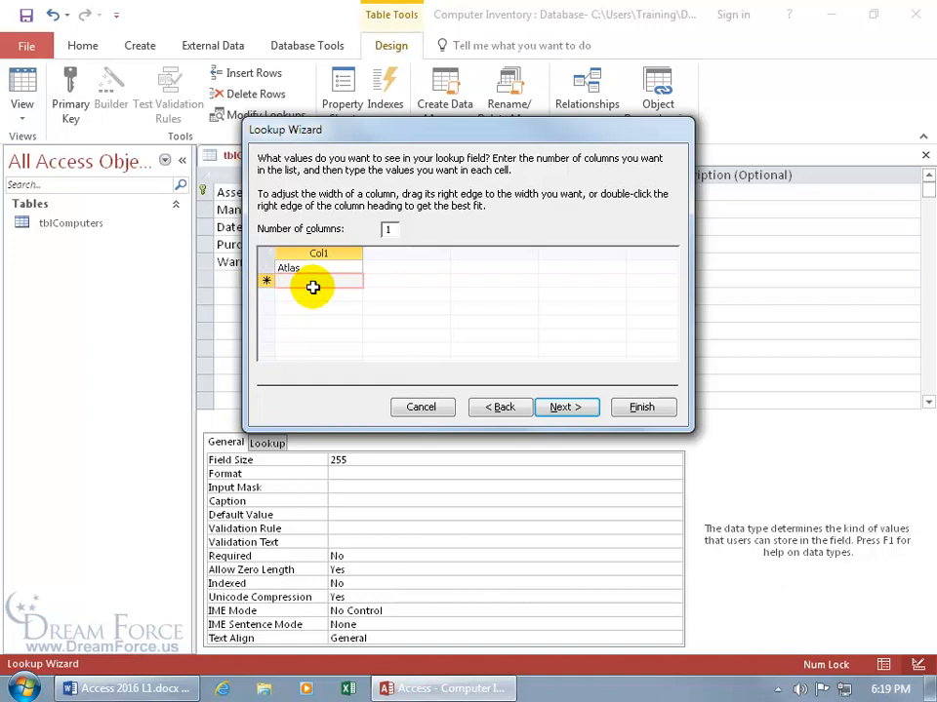
{"action": "type", "text": "HiTech"}
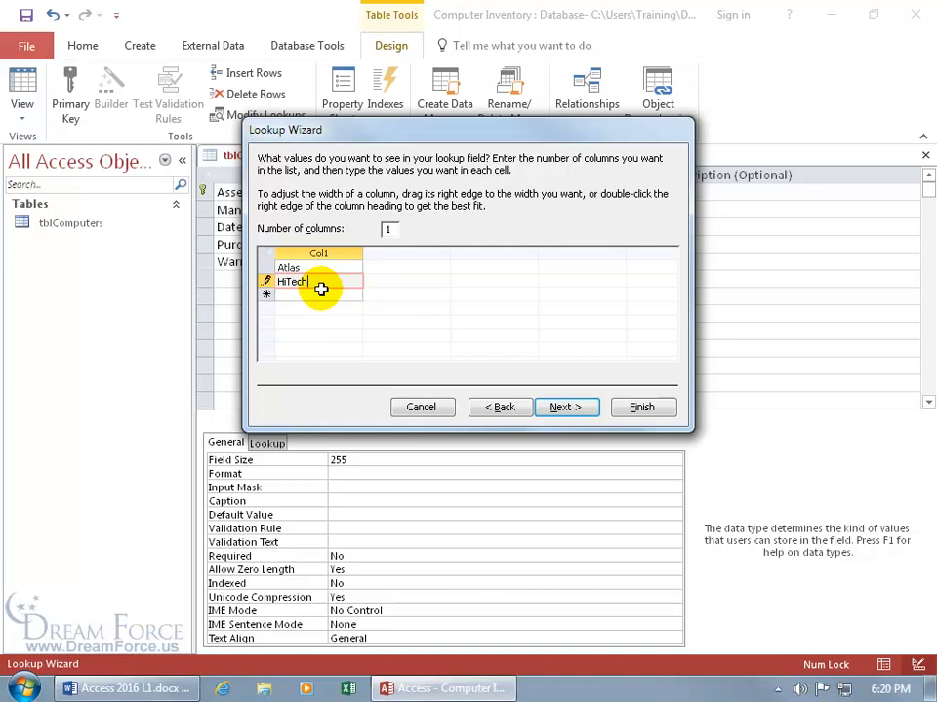
{"action": "left_click", "coordinate": [321, 290]}
{"action": "type", "text": "Micron"}
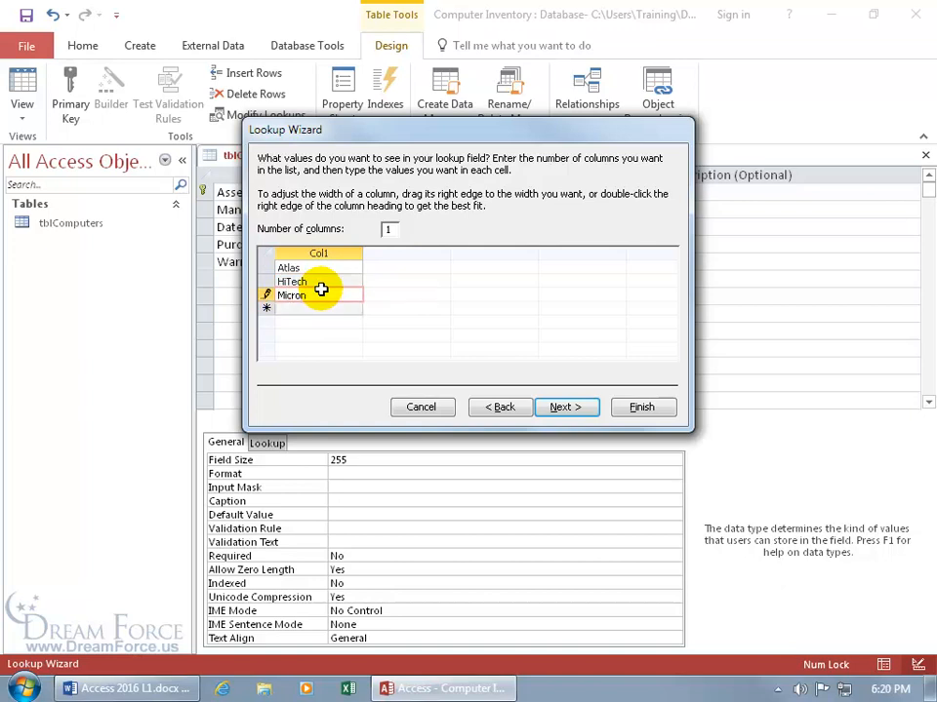
{"action": "key", "text": "Return"}
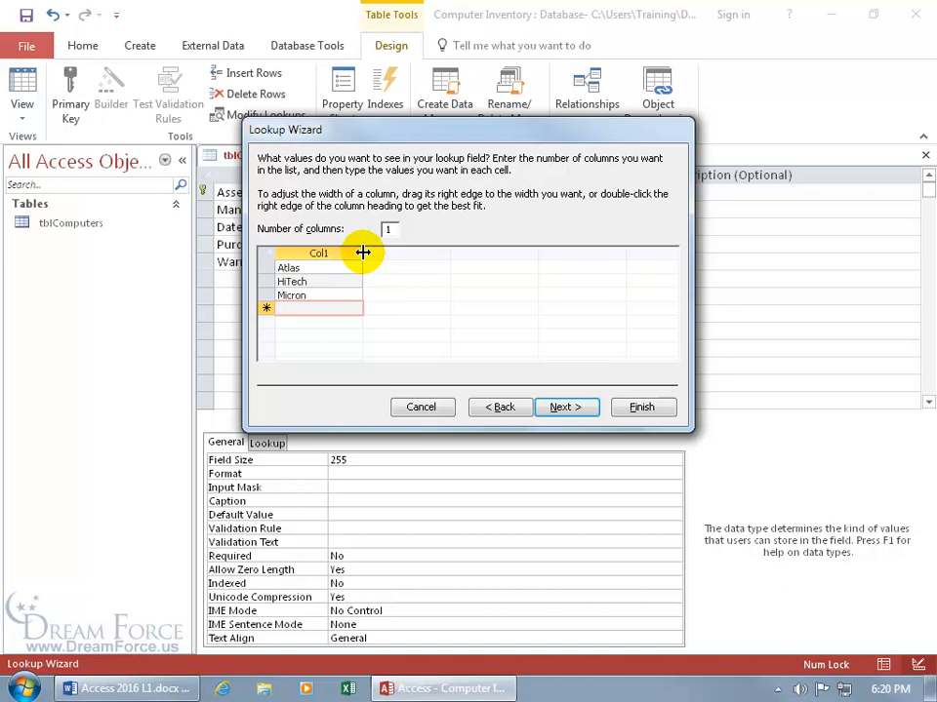
- Fit the lookup column's width to its entries and finish the wizard, keeping Manufacturer as the field label
{"action": "left_click_drag", "start_coordinate": [362, 253], "coordinate": [392, 254]}
{"action": "double_click", "coordinate": [392, 253]}
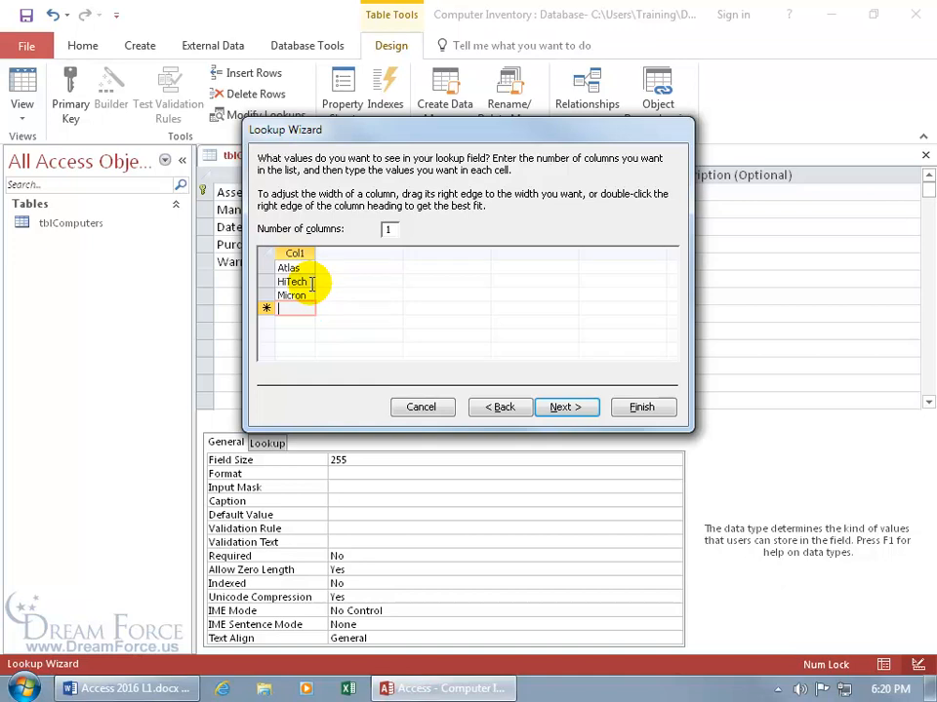
{"action": "left_click", "coordinate": [561, 407]}
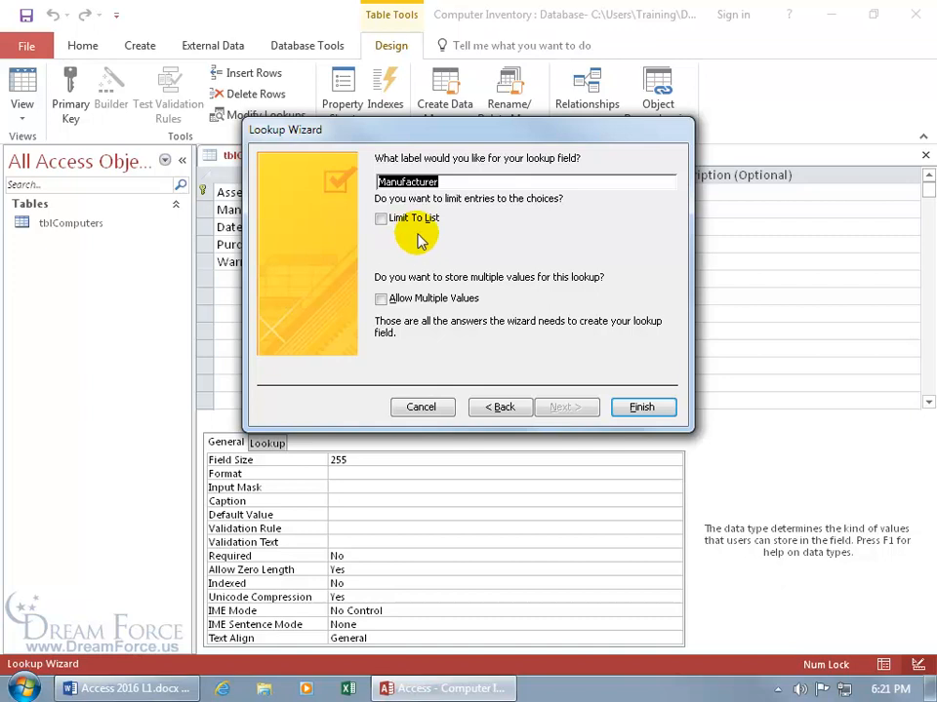
{"action": "left_click", "coordinate": [646, 410]}
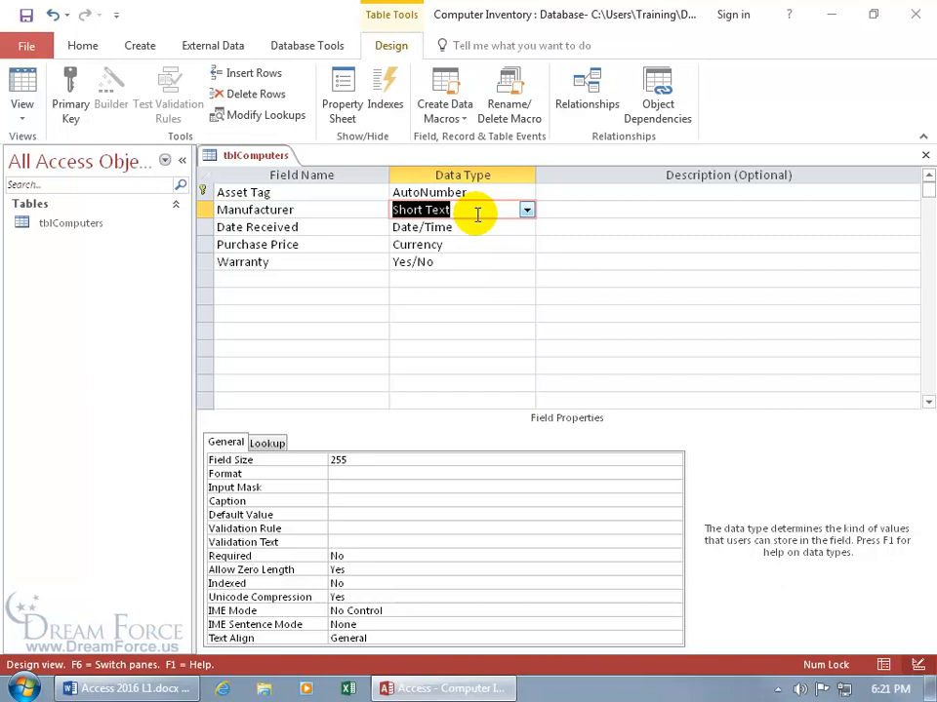
- Save the table design and switch tblComputers to Datasheet View
{"action": "left_click", "coordinate": [29, 19]}
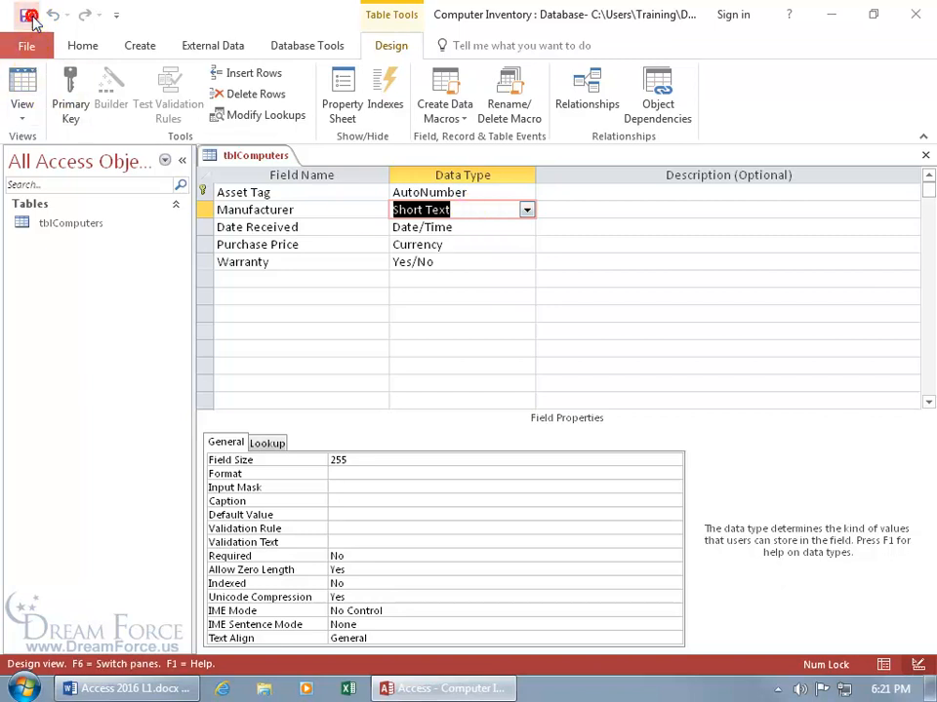
{"action": "left_click", "coordinate": [24, 86]}
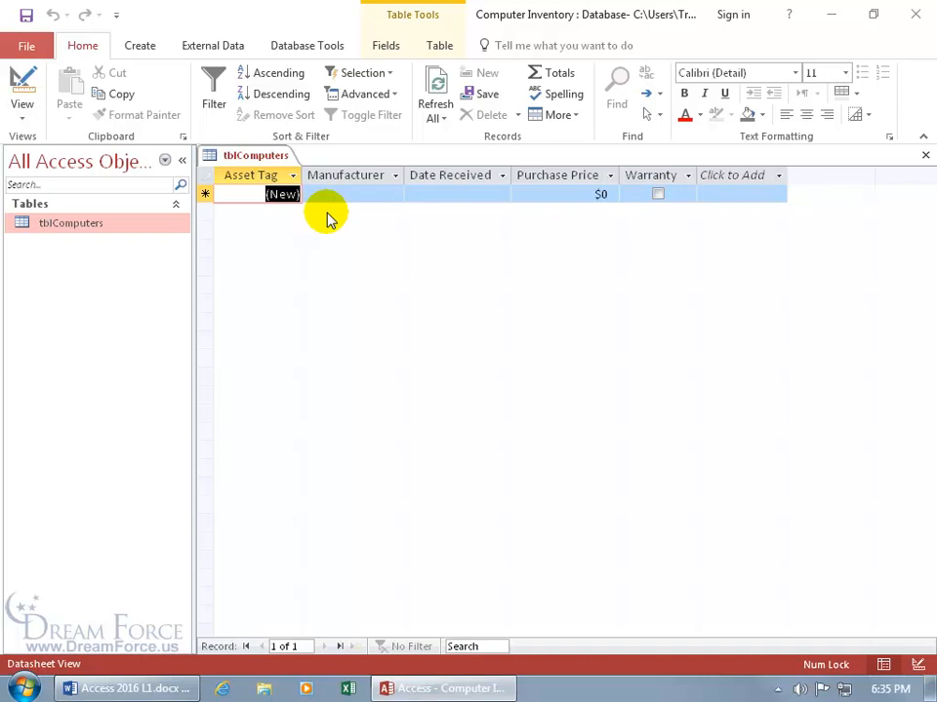
- Choose Atlas from the Manufacturer lookup list in the new record and replace it with Micron
{"action": "left_click", "coordinate": [351, 191]}
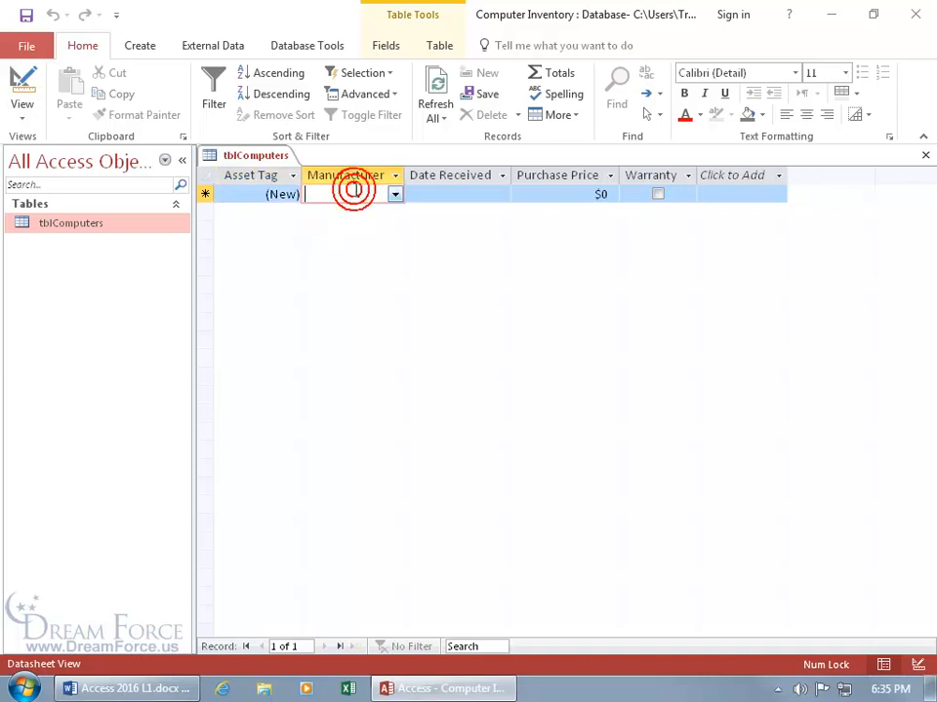
{"action": "left_click", "coordinate": [396, 196]}
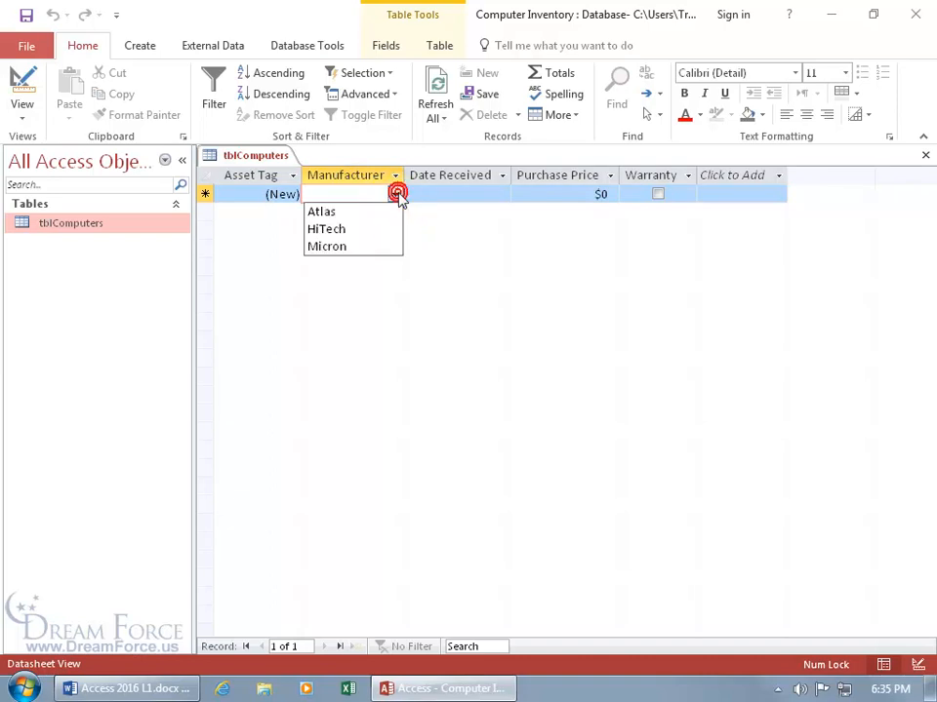
{"action": "left_click", "coordinate": [380, 211]}
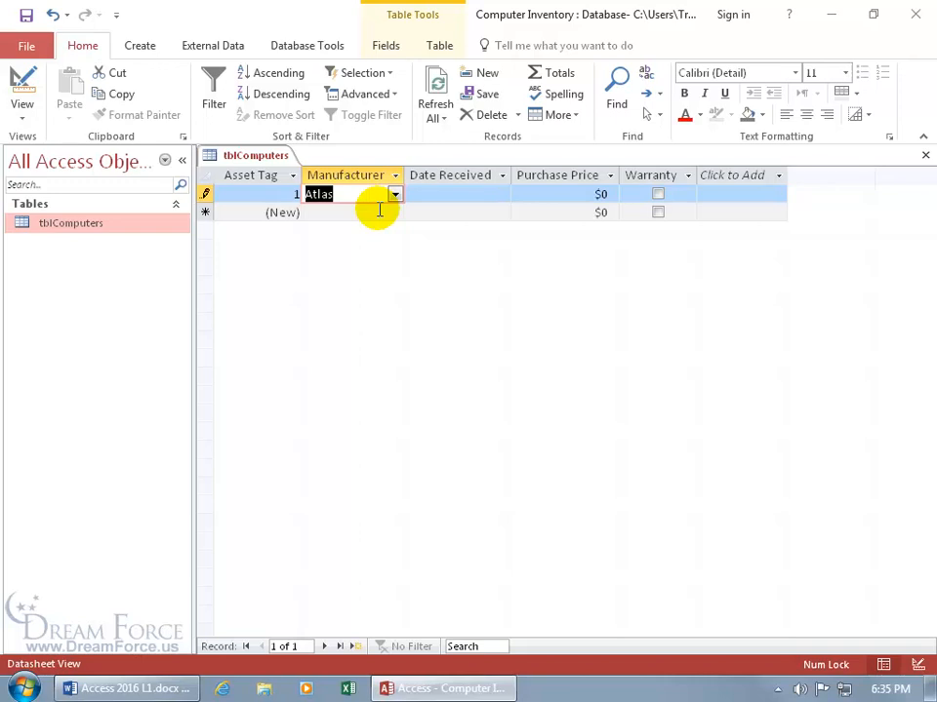
{"action": "key", "text": "Delete"}
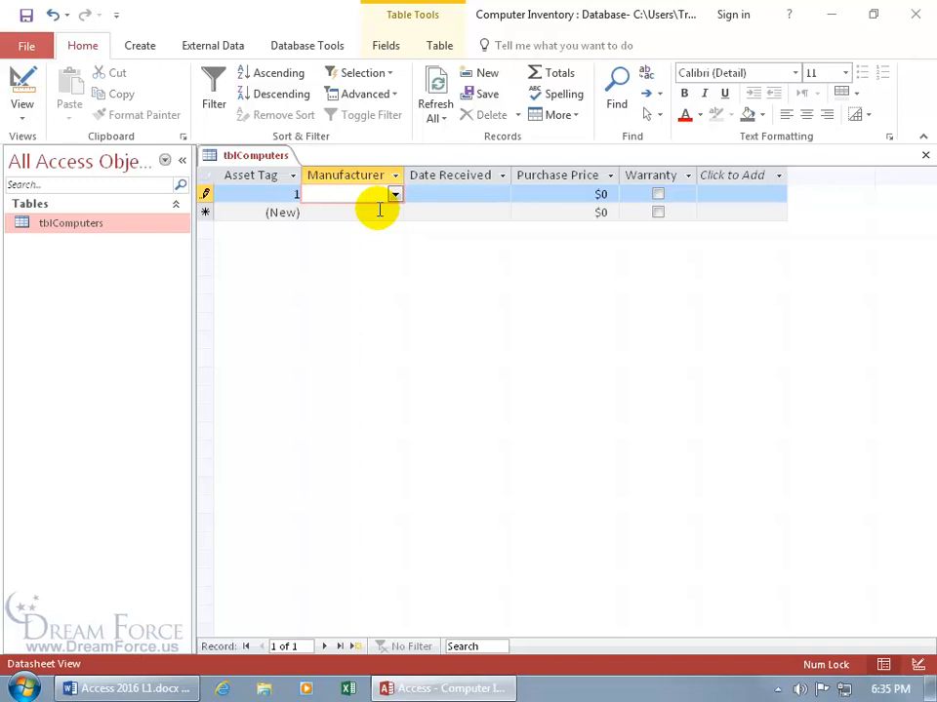
{"action": "type", "text": "m"}
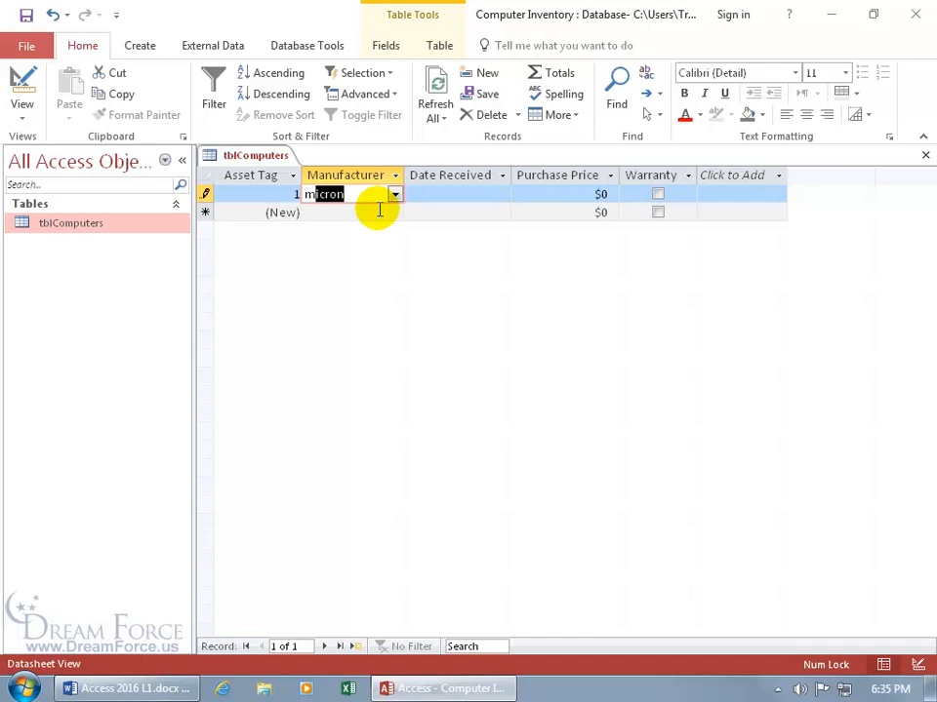
{"action": "type", "text": "ic"}
{"action": "key", "text": "Tab"}
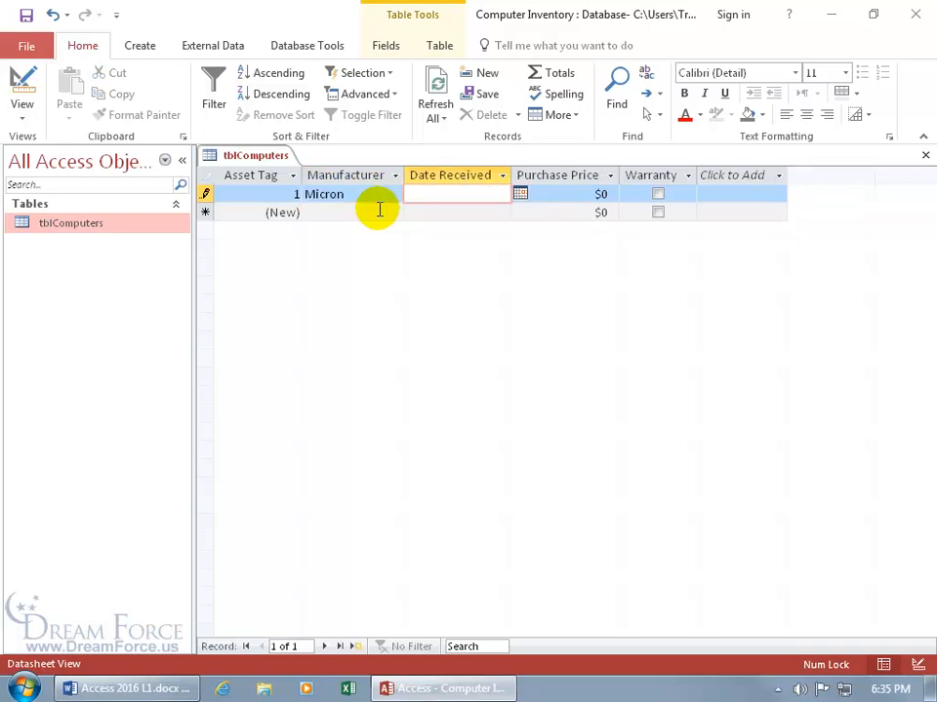
- Try 1/1/2017 as the Micron record's Date Received, clear it and pick January 2, 2017 from the calendar instead
{"action": "type", "text": "1/1/2017"}
{"action": "key", "text": "Tab"}
{"action": "left_click", "coordinate": [490, 194]}
{"action": "left_click_drag", "start_coordinate": [453, 194], "coordinate": [509, 195]}
{"action": "key", "text": "Delete"}
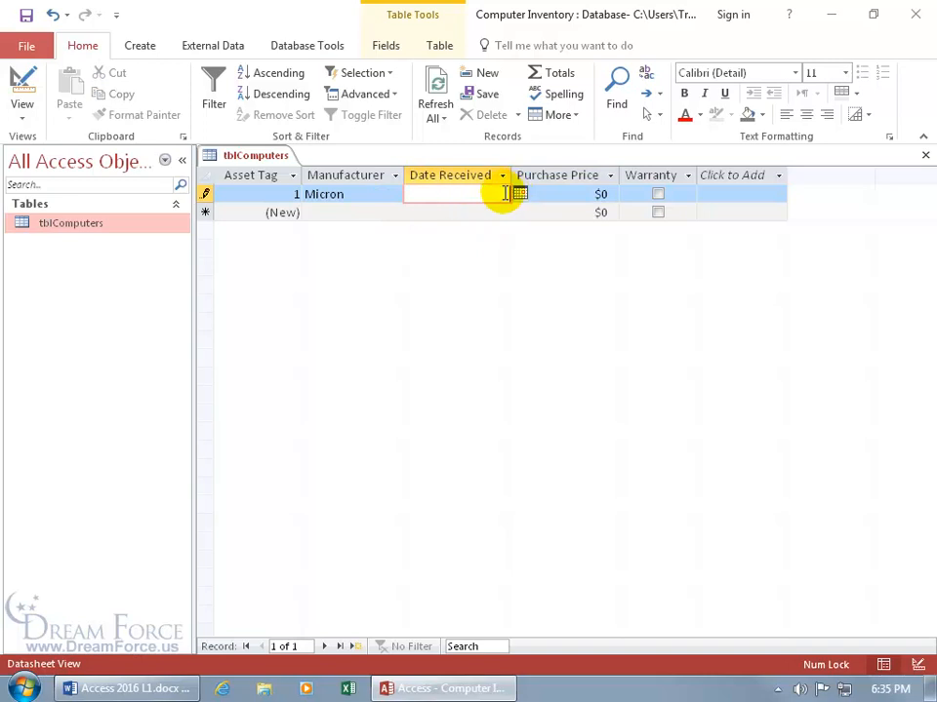
{"action": "left_click", "coordinate": [520, 194]}
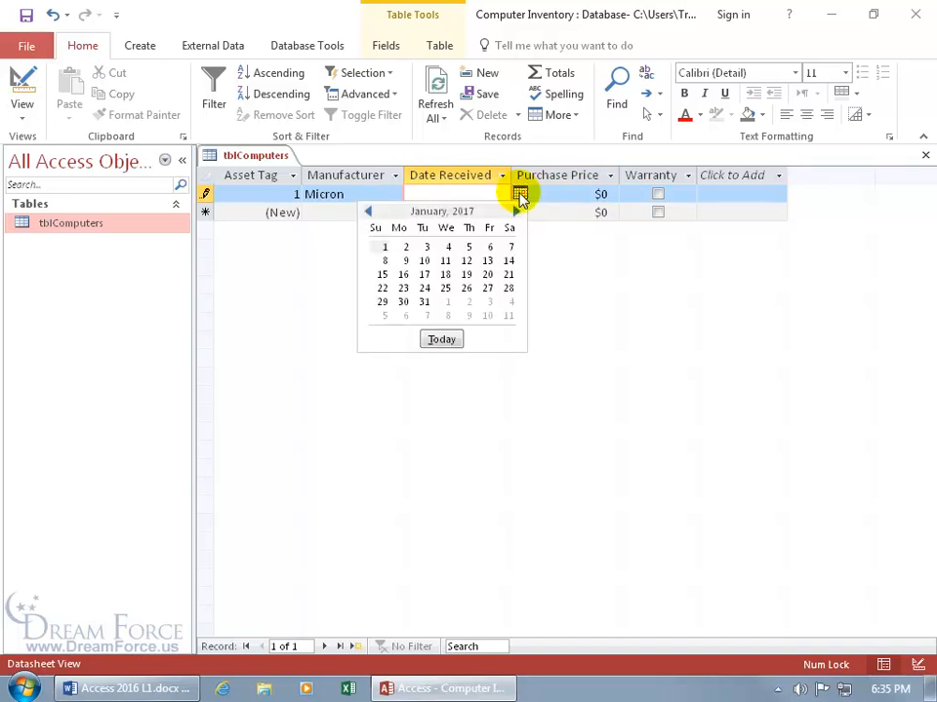
{"action": "left_click", "coordinate": [406, 248]}
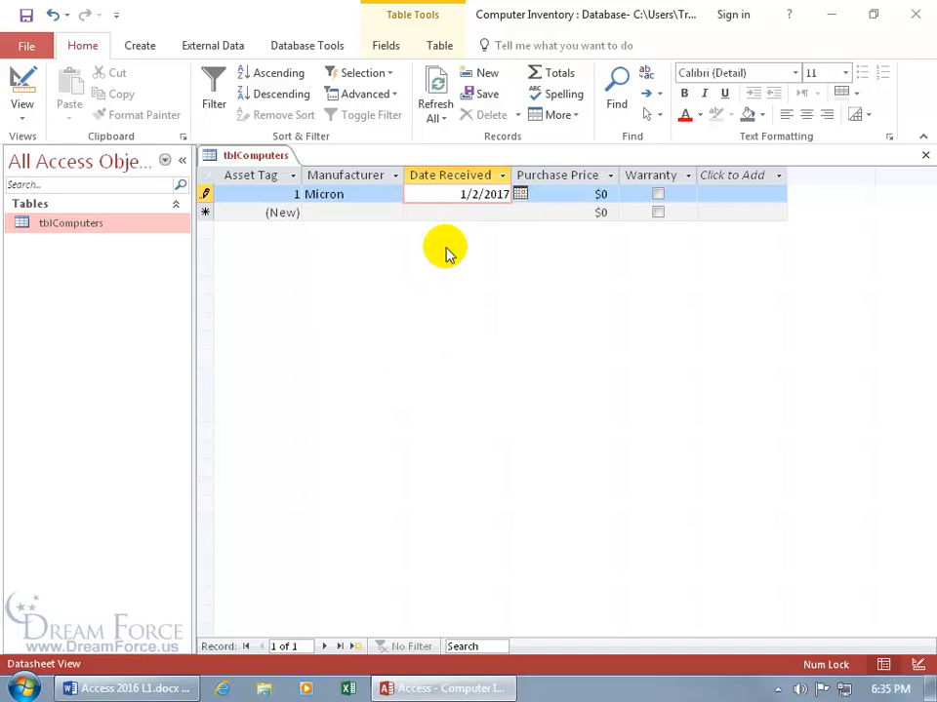
- Clear the Micron record's Date Received and insert the current date, 4/29/2017
{"action": "key", "text": "BackSpace"}
{"action": "key", "text": "BackSpace"}
{"action": "key", "text": "BackSpace"}
{"action": "key", "text": "BackSpace"}
{"action": "key", "text": "BackSpace"}
{"action": "key", "text": "ctrl+semicolon"}
{"action": "key", "text": "Tab"}
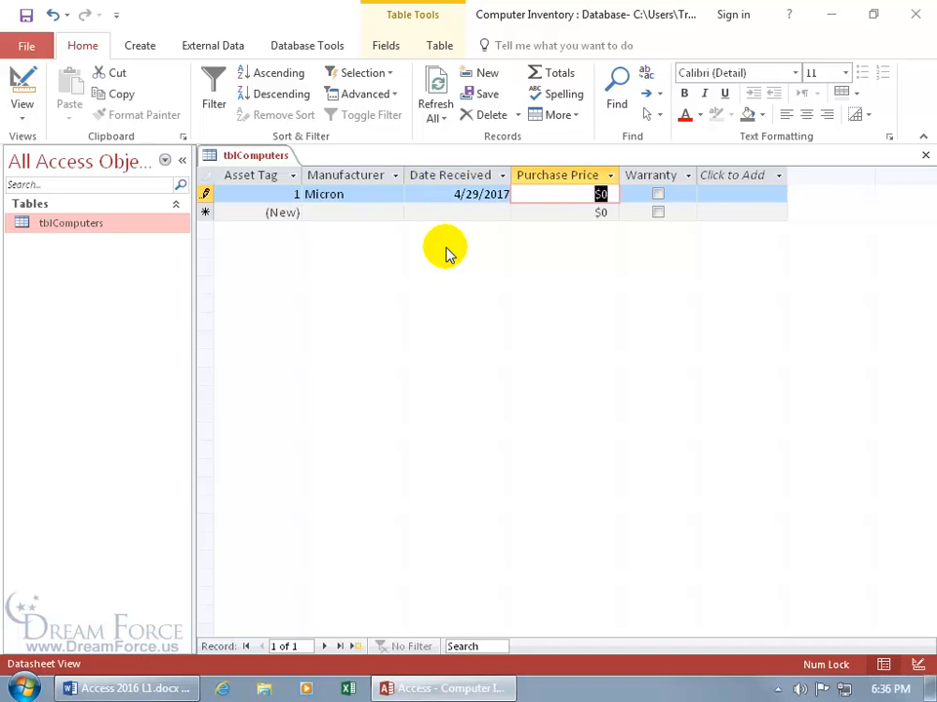
- Enter 1000 as the Micron record's Purchase Price and replace it with $1,200
{"action": "type", "text": "1000"}
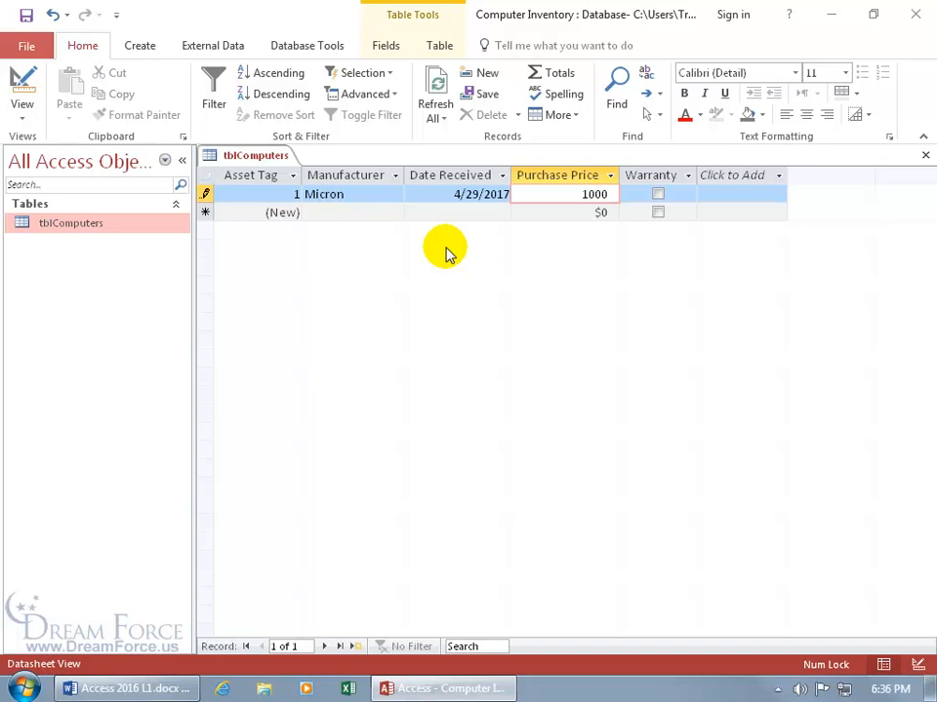
{"action": "key", "text": "Tab"}
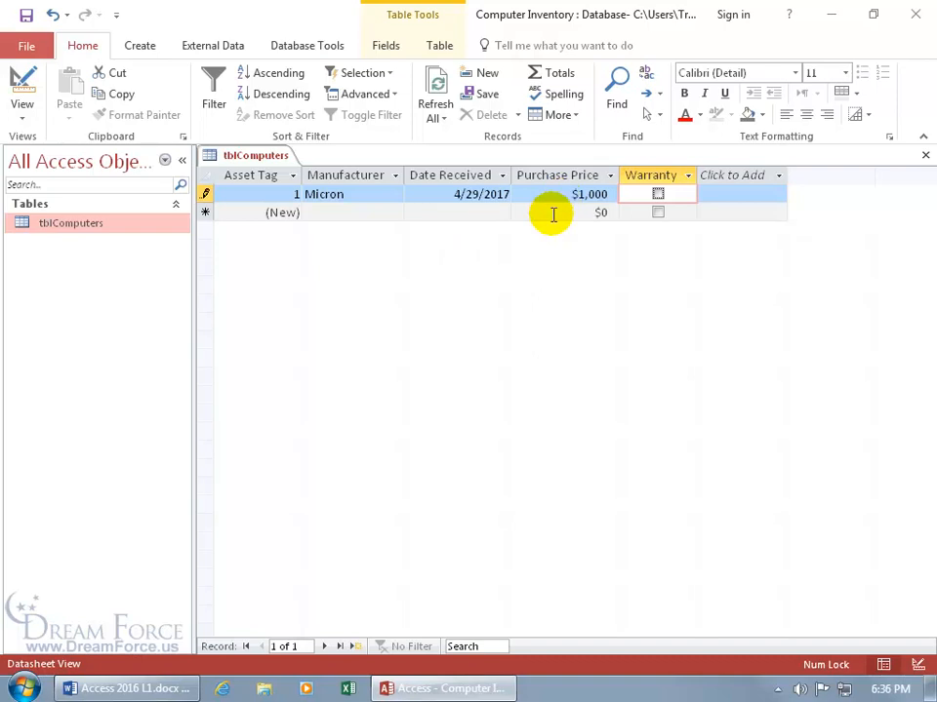
{"action": "key", "text": "shift+Tab"}
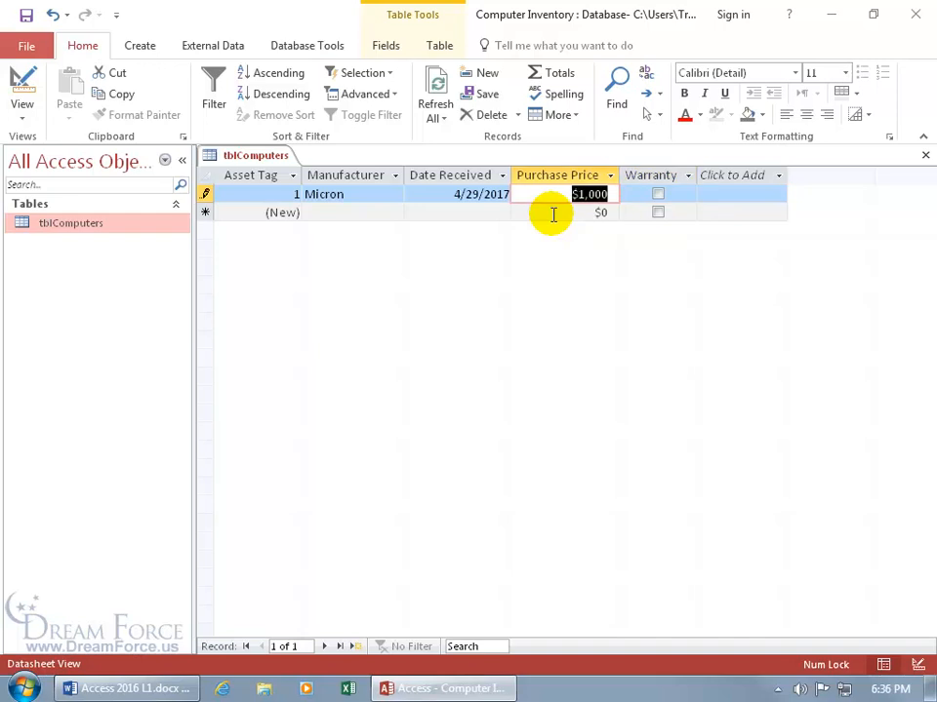
{"action": "type", "text": "1,200"}
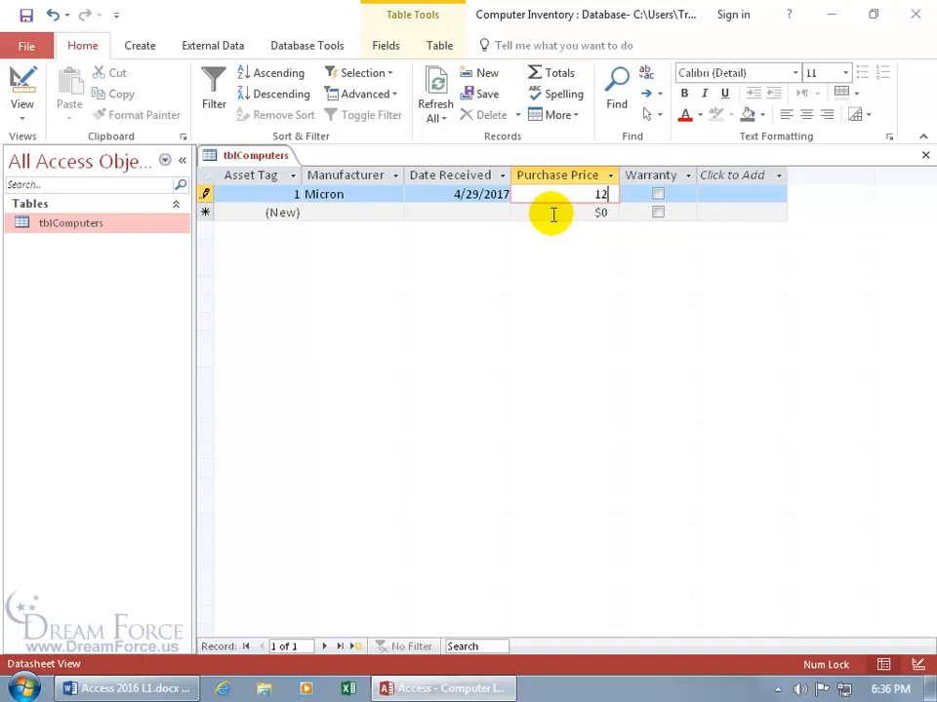
{"action": "key", "text": "Tab"}
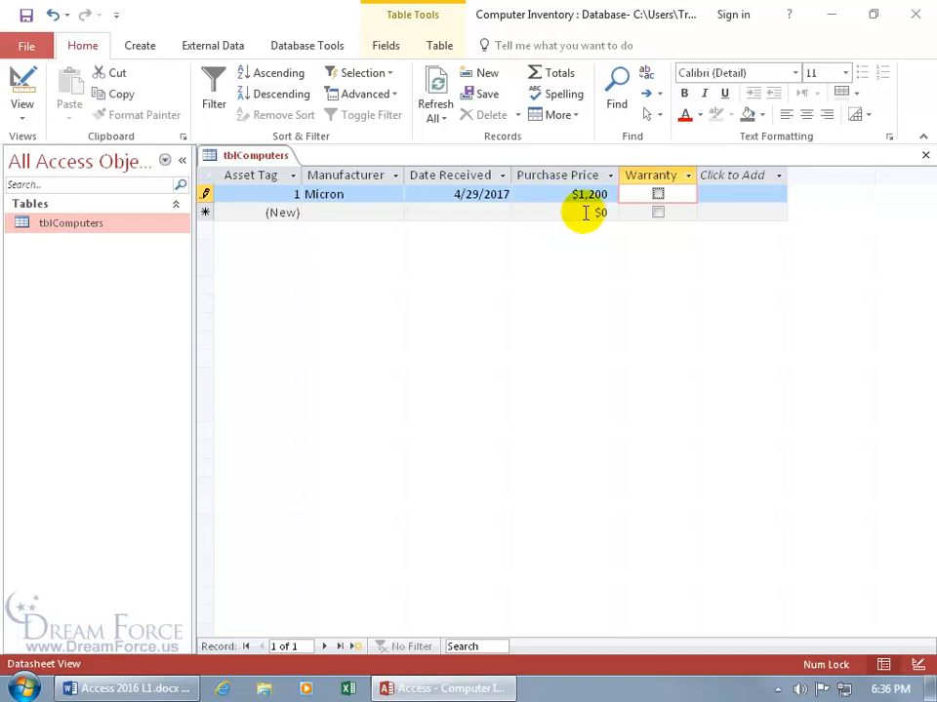
- Mark the Micron record's Warranty as Yes and save the record by moving to the new record row
{"action": "left_click", "coordinate": [658, 195]}
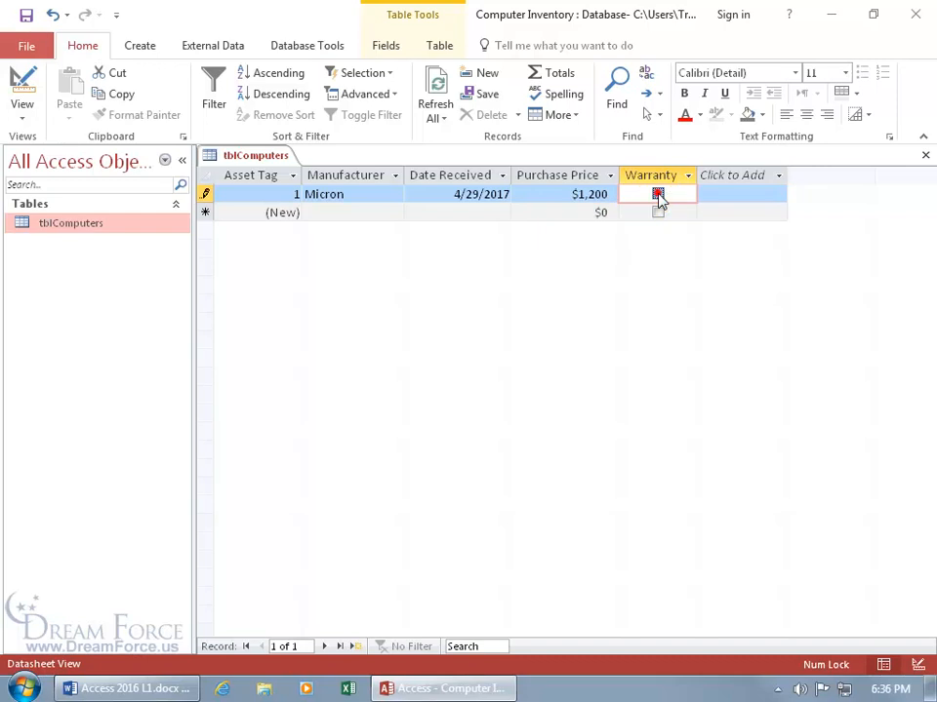
{"action": "left_click", "coordinate": [667, 196]}
{"action": "left_click", "coordinate": [669, 203]}
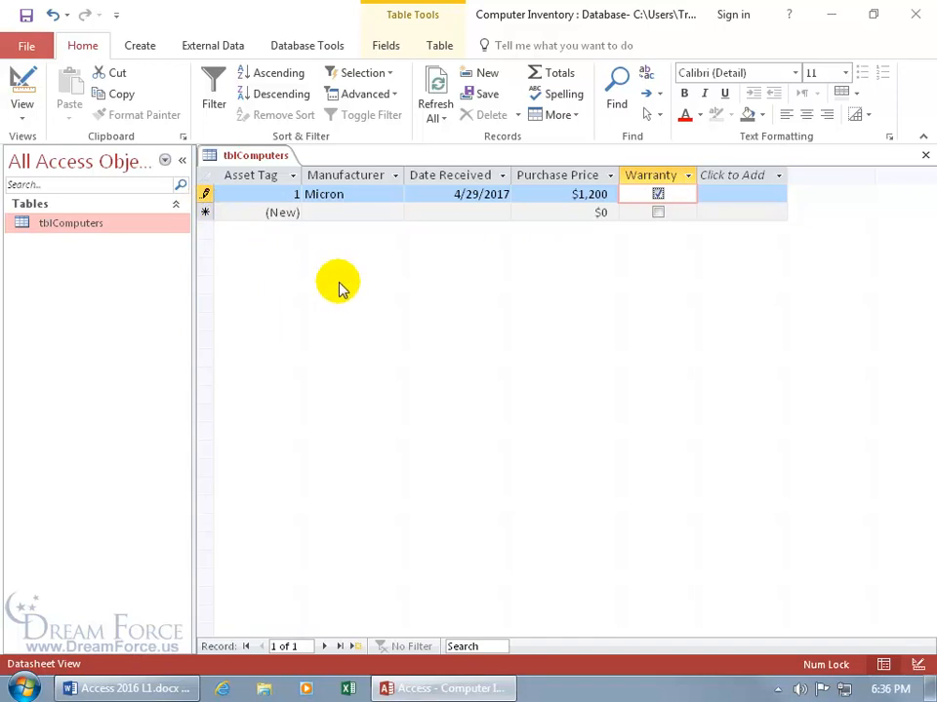
{"action": "left_click", "coordinate": [371, 212]}
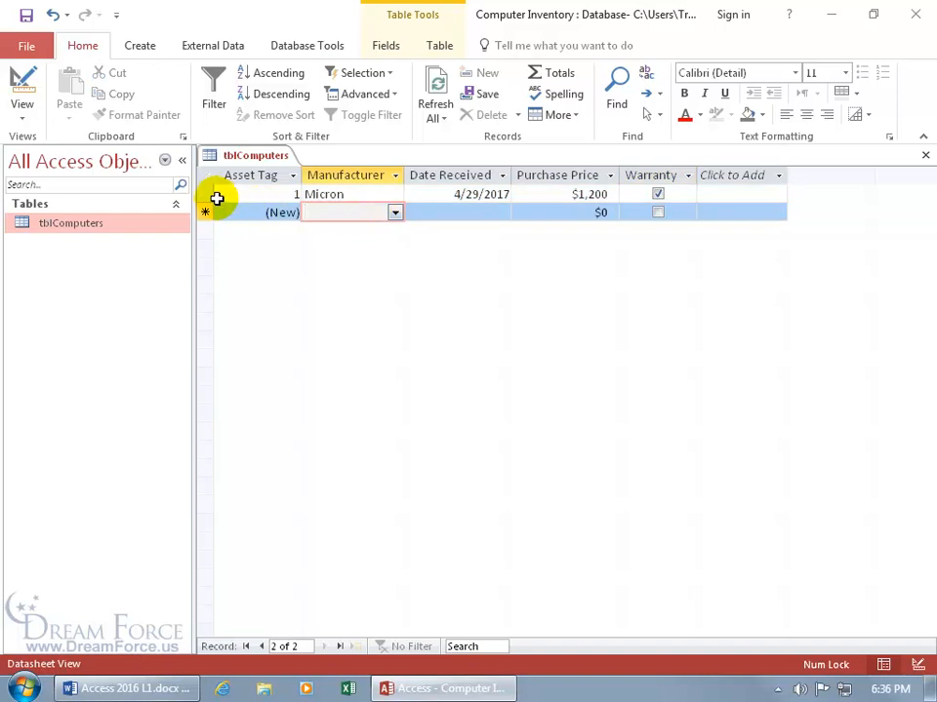
- Change the Micron record's Purchase Price to $1,100 and save the record
{"action": "left_click", "coordinate": [582, 194]}
{"action": "left_click_drag", "start_coordinate": [588, 194], "coordinate": [595, 195]}
{"action": "type", "text": "1"}
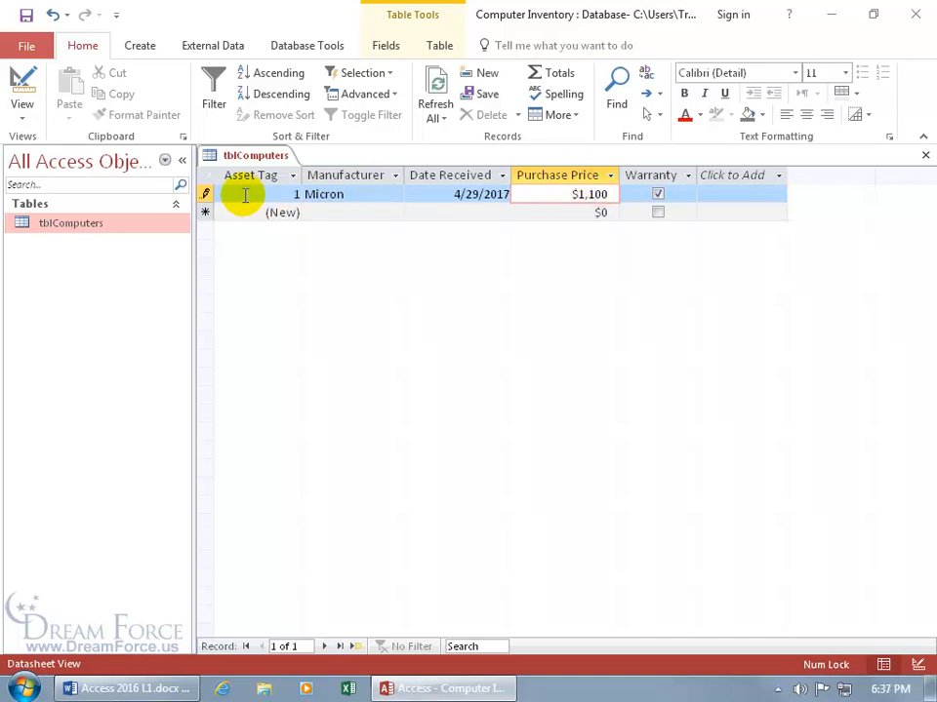
{"action": "left_click", "coordinate": [27, 15]}
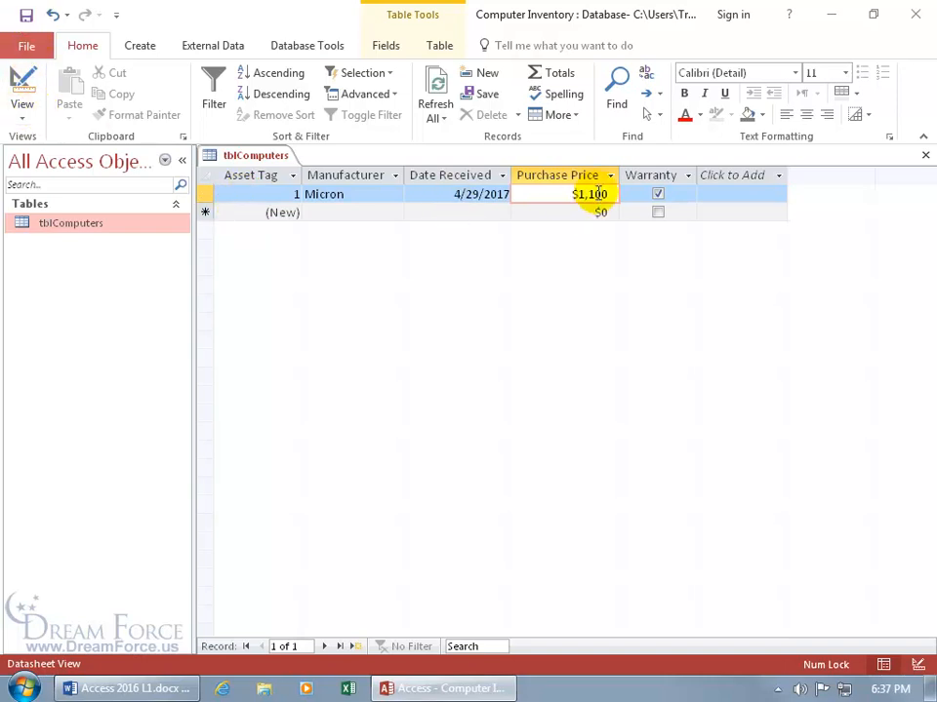
- Change the Micron record's Purchase Price to $1,000 and save the record without leaving it
{"action": "left_click_drag", "start_coordinate": [588, 194], "coordinate": [595, 193]}
{"action": "type", "text": "0"}
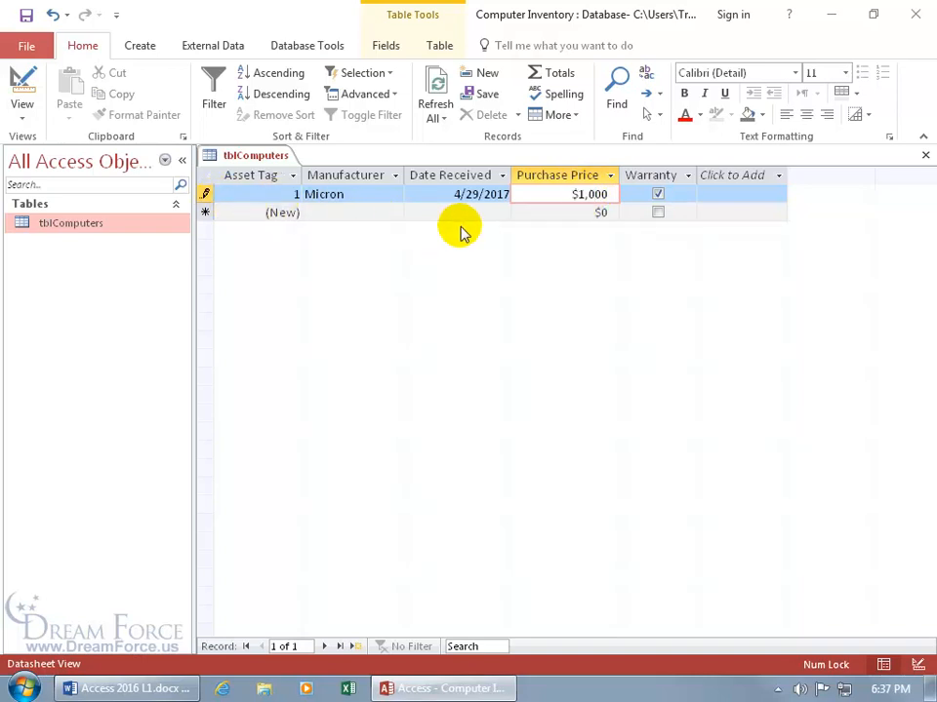
{"action": "key", "text": "shift+Return"}
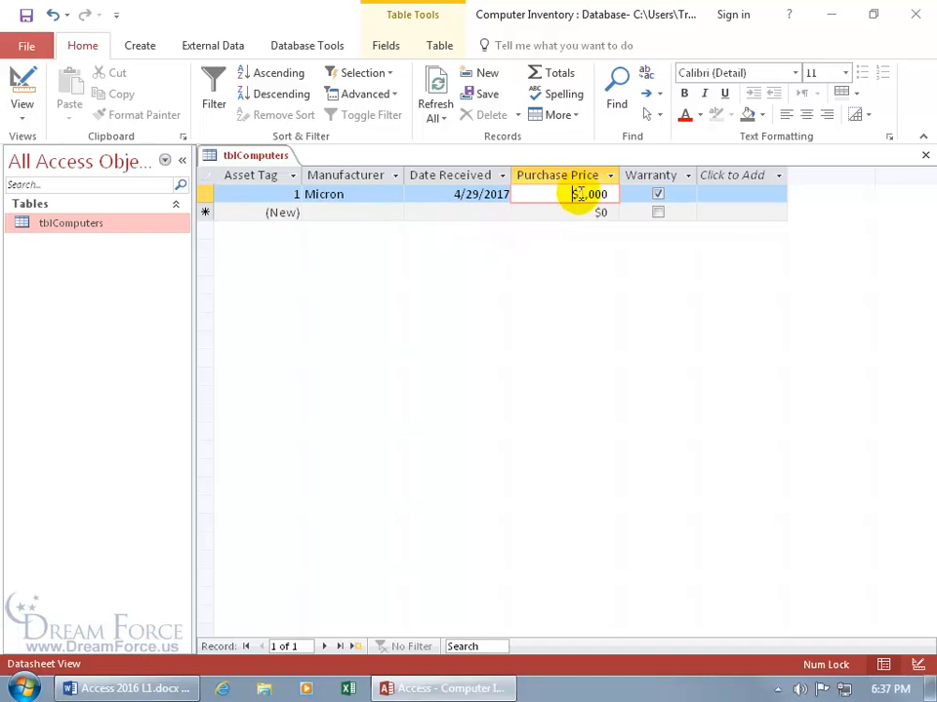
- Set the Micron record's Purchase Price to $1,700, then close and reopen tblComputers
{"action": "left_click_drag", "start_coordinate": [588, 194], "coordinate": [594, 194]}
{"action": "type", "text": "7"}
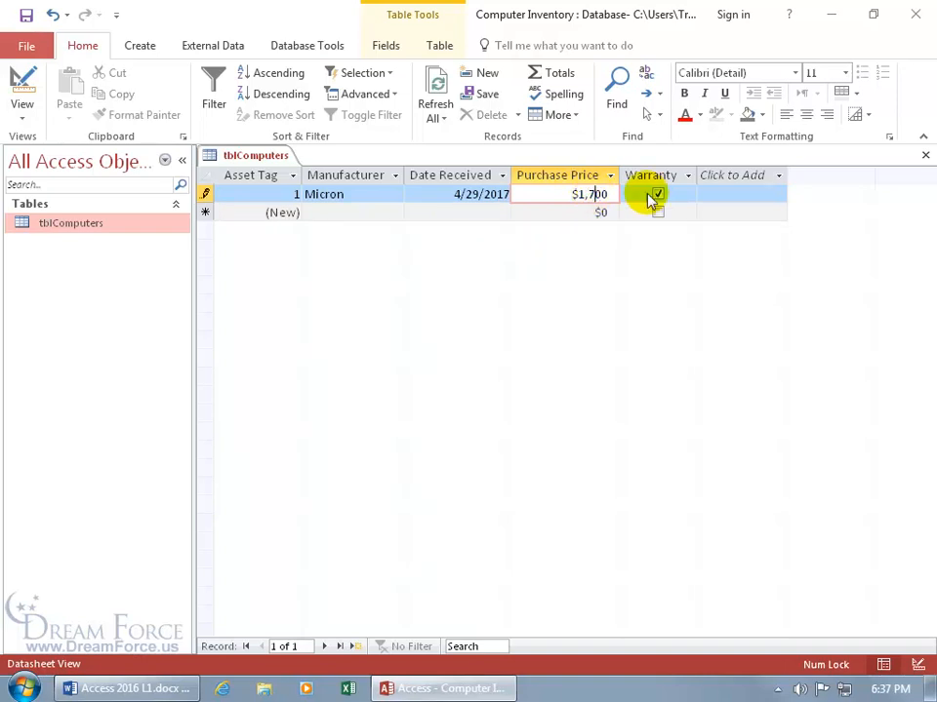
{"action": "left_click", "coordinate": [927, 156]}
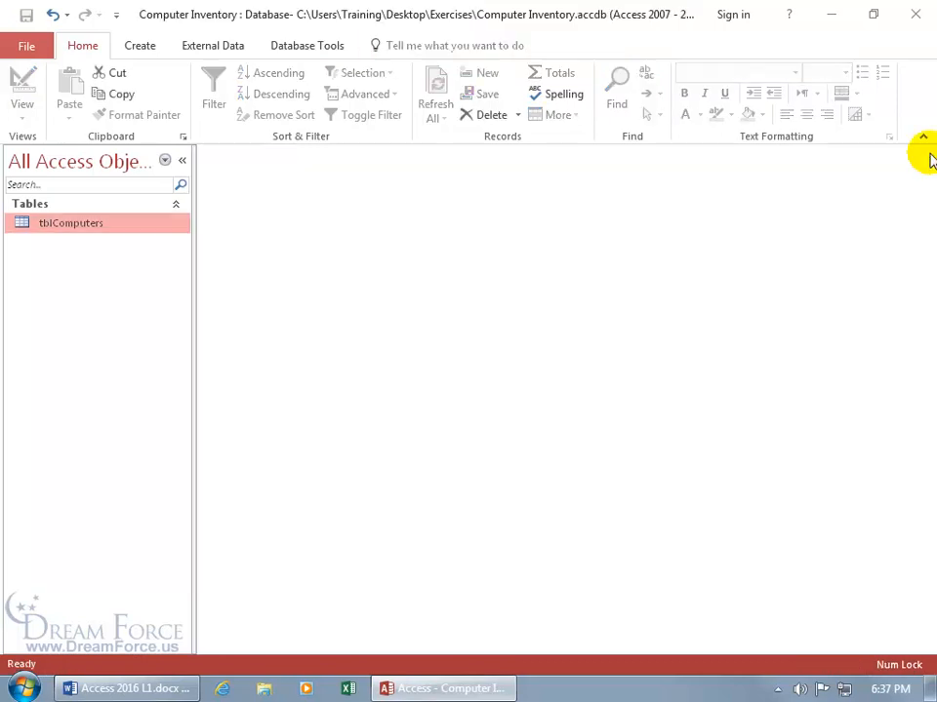
{"action": "double_click", "coordinate": [74, 226]}
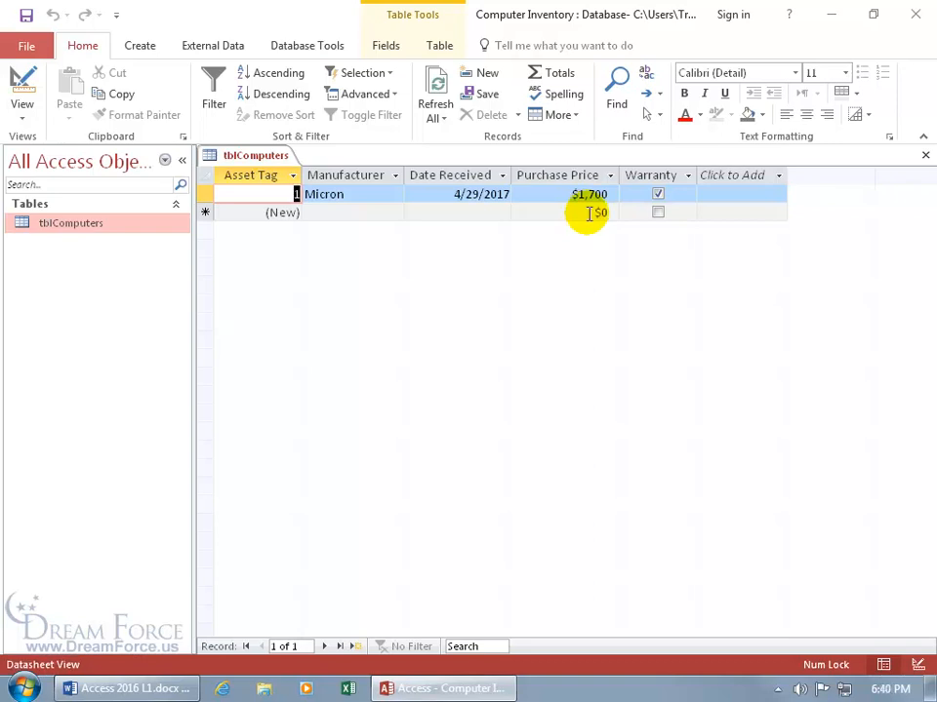
- Try a Purchase Price of $1,600 and a Date Received of 4/6/2017 in the Micron record, and cancel both edits
{"action": "left_click", "coordinate": [588, 194]}
{"action": "double_click", "coordinate": [589, 194]}
{"action": "left_click", "coordinate": [589, 193]}
{"action": "key", "text": "Delete"}
{"action": "type", "text": "6"}
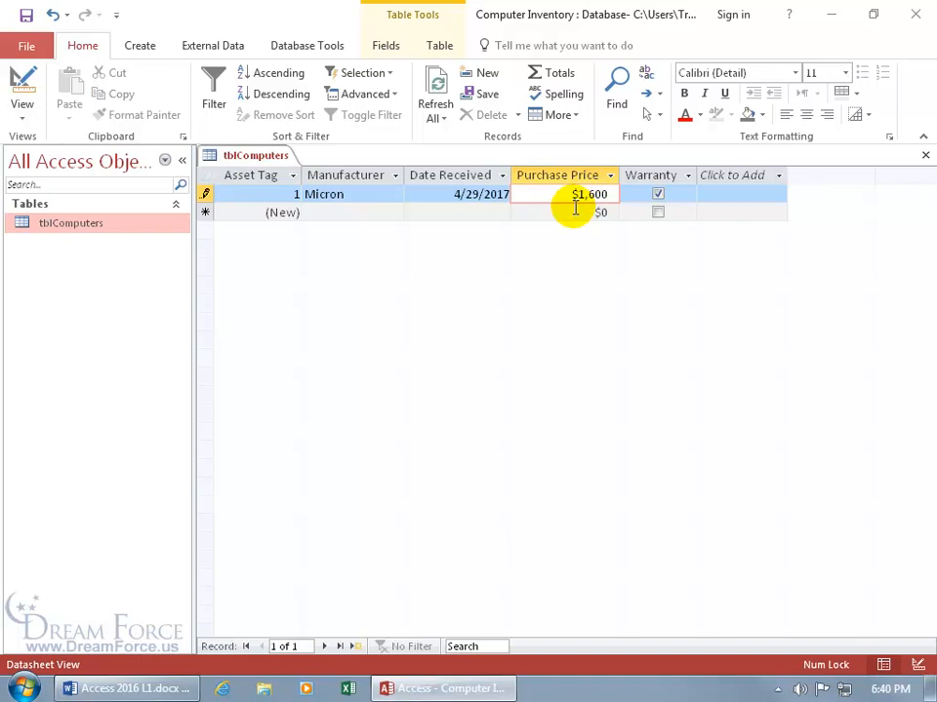
{"action": "left_click", "coordinate": [478, 195]}
{"action": "left_click", "coordinate": [519, 194]}
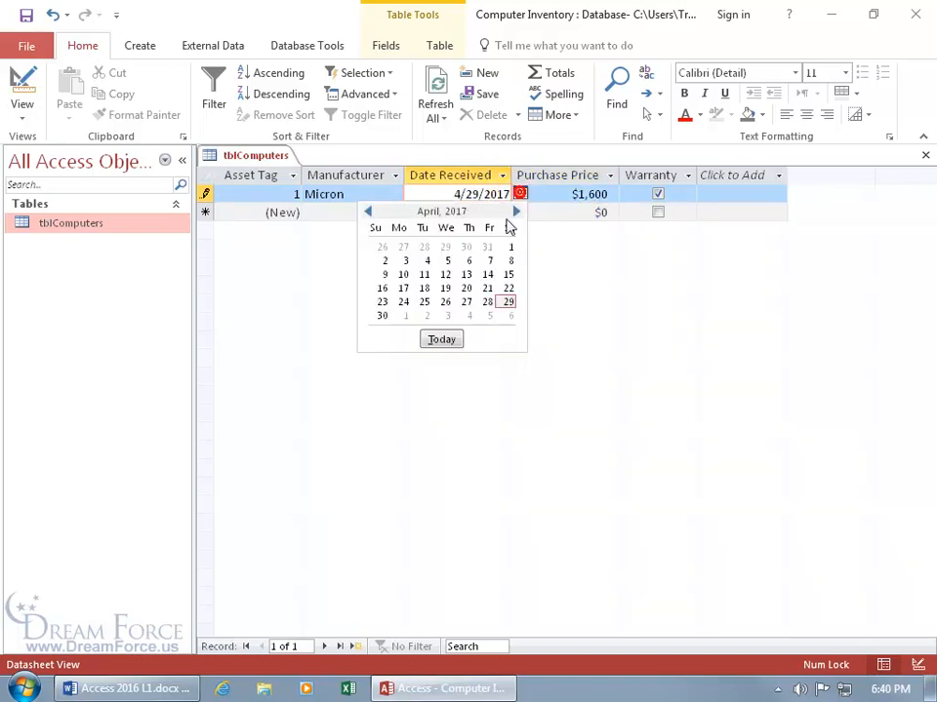
{"action": "left_click", "coordinate": [469, 260]}
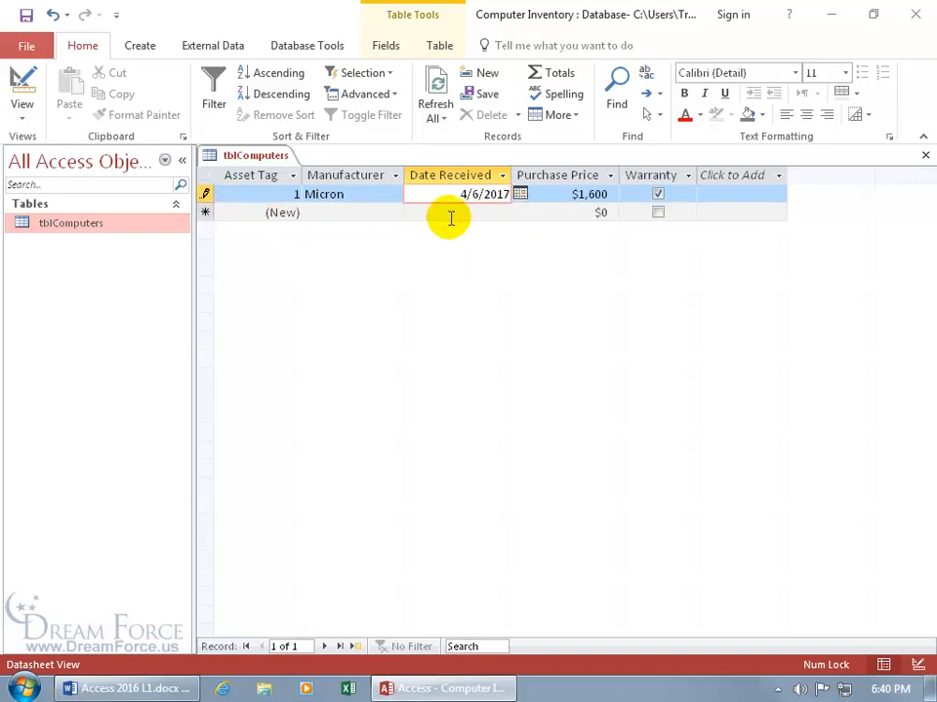
{"action": "key", "text": "Escape"}
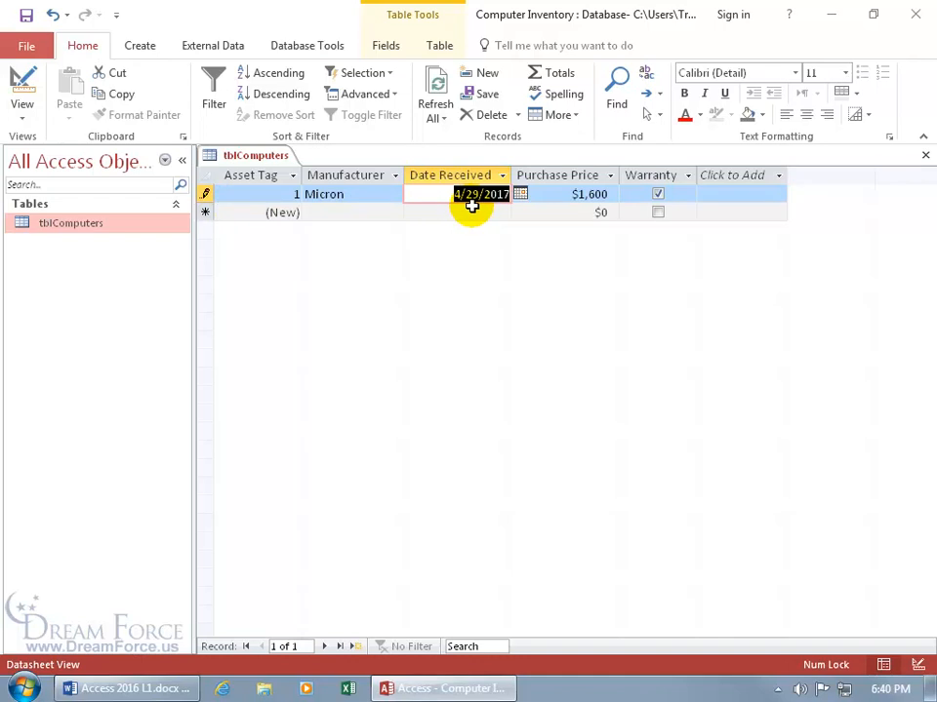
{"action": "key", "text": "Escape"}
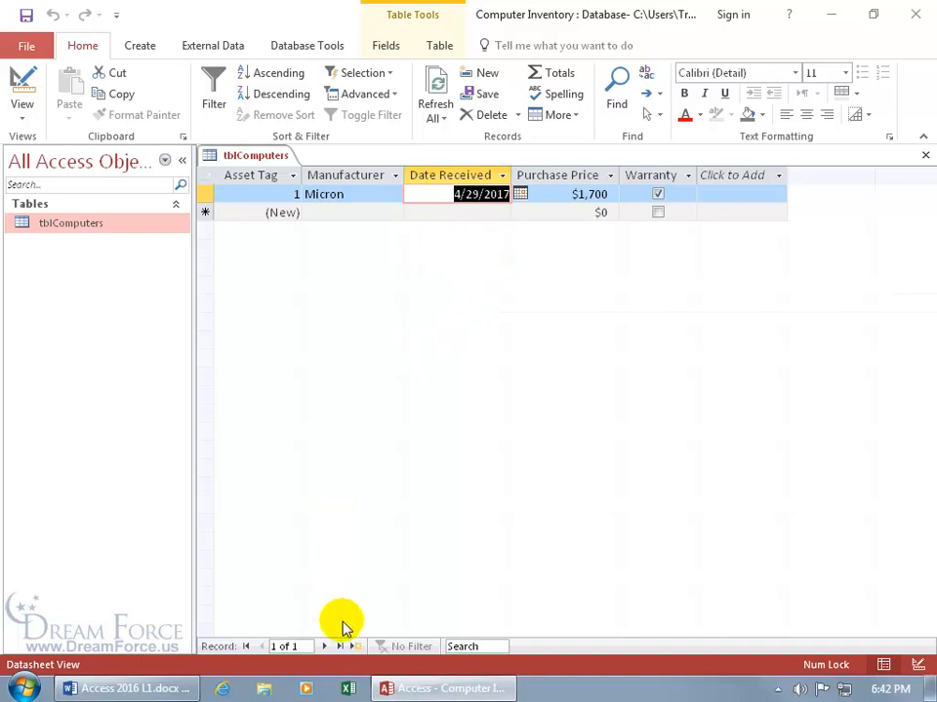
- Move to the blank new record below the Micron record, ending in its Date Received field
{"action": "left_click", "coordinate": [356, 646]}
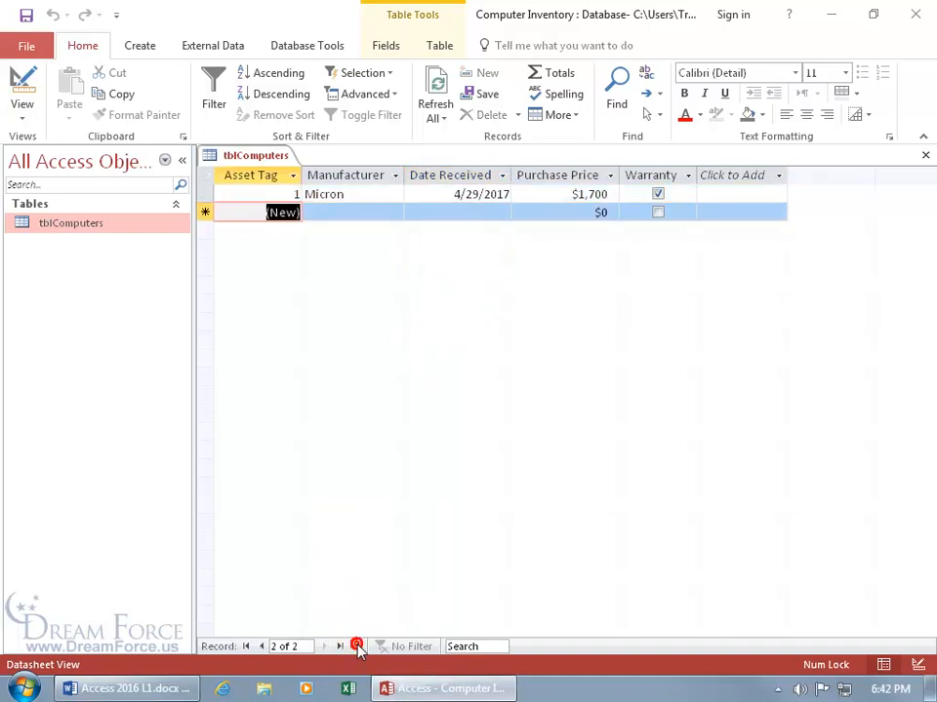
{"action": "left_click", "coordinate": [498, 193]}
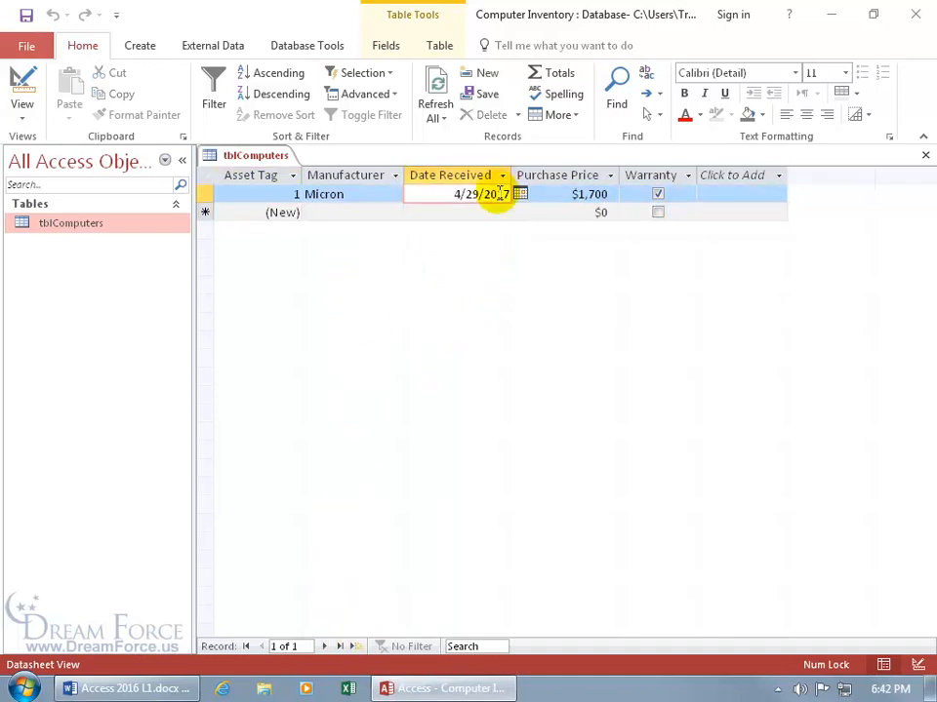
{"action": "key", "text": "Down"}
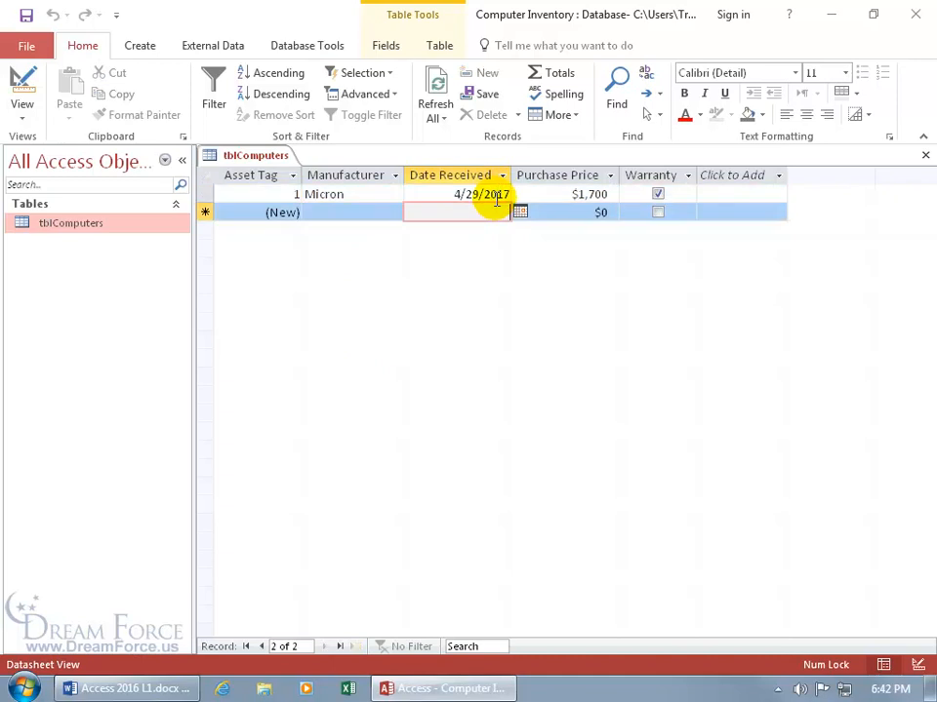
- Start a new record below the Micron record with Atlas as the Manufacturer
{"action": "left_click", "coordinate": [496, 196]}
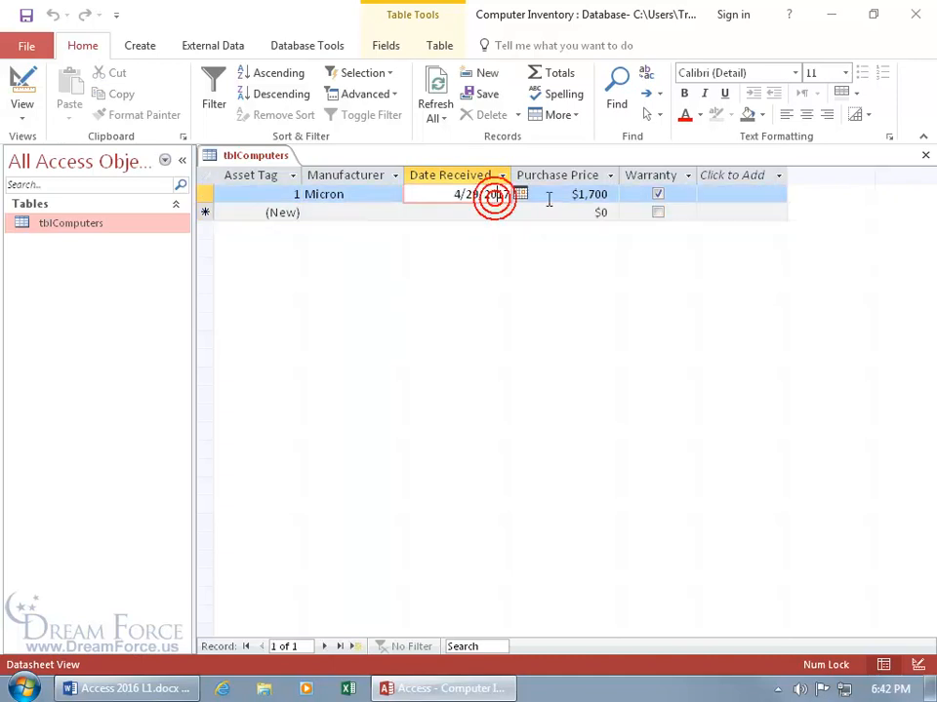
{"action": "left_click", "coordinate": [632, 202]}
{"action": "left_click", "coordinate": [653, 199]}
{"action": "key", "text": "Tab"}
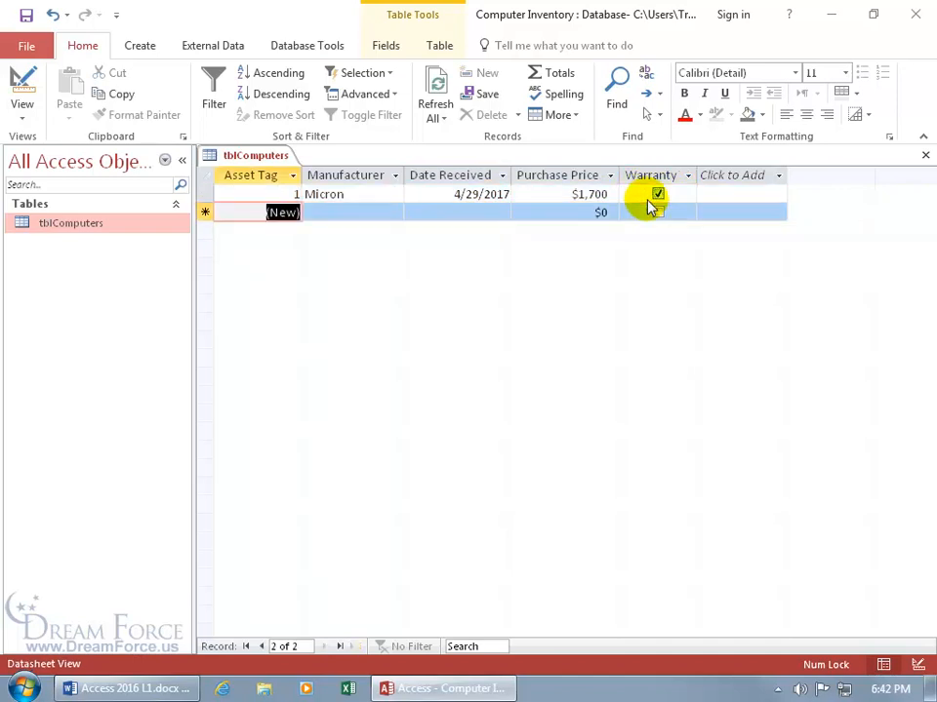
{"action": "key", "text": "Tab"}
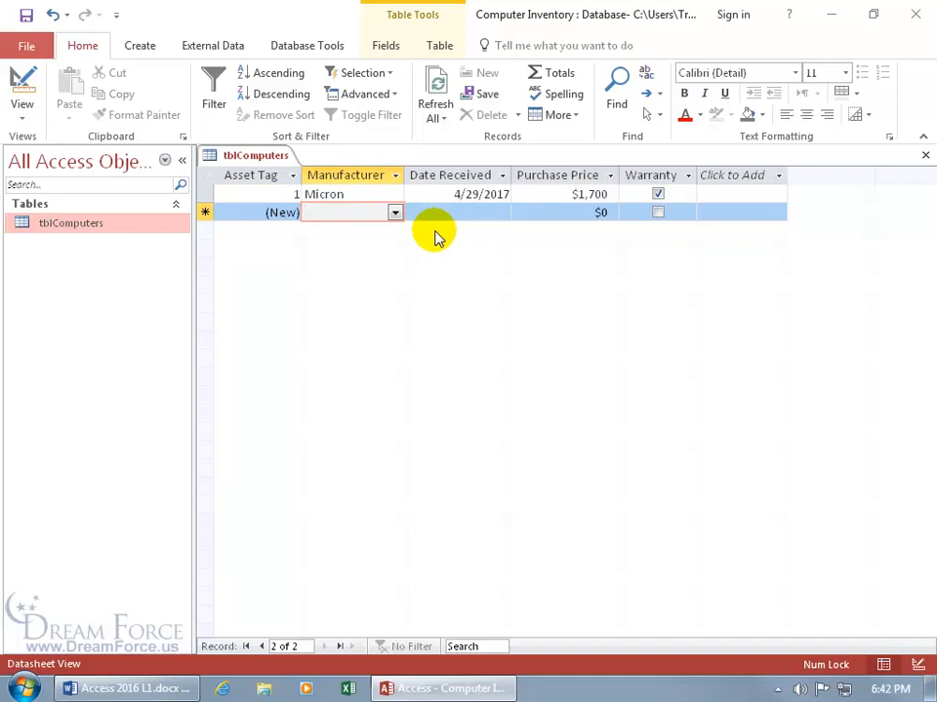
{"action": "type", "text": "A"}
{"action": "key", "text": "Tab"}
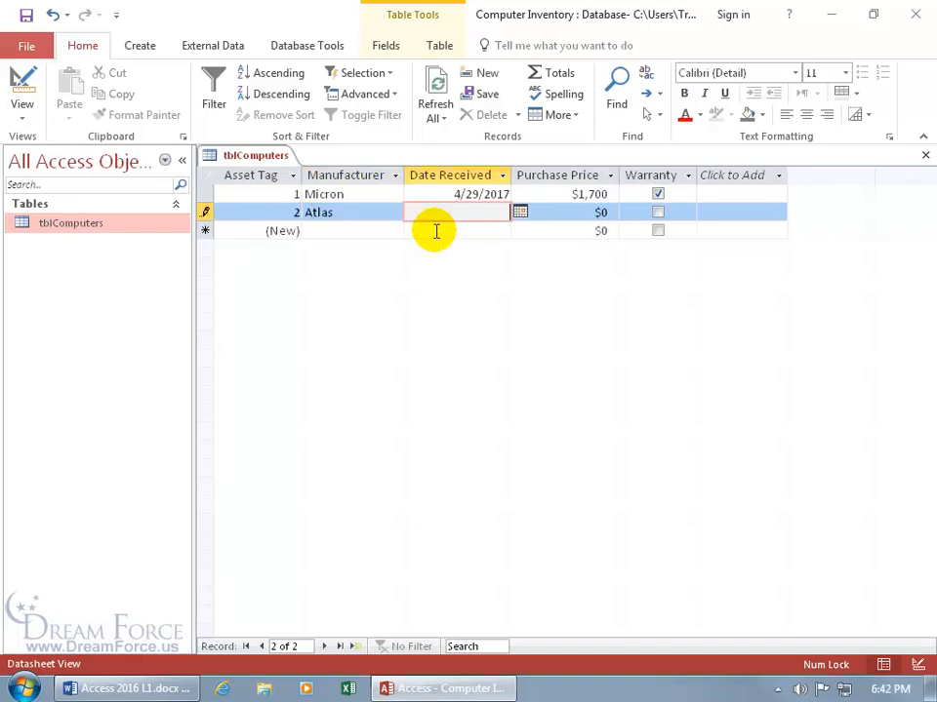
- Give the Atlas record a Date Received of 1/2/2017 and a Purchase Price of $1,000, and save the record
{"action": "type", "text": "1/2/2017"}
{"action": "key", "text": "Tab"}
{"action": "type", "text": "1,00"}
{"action": "type", "text": "000"}
{"action": "key", "text": "Tab"}
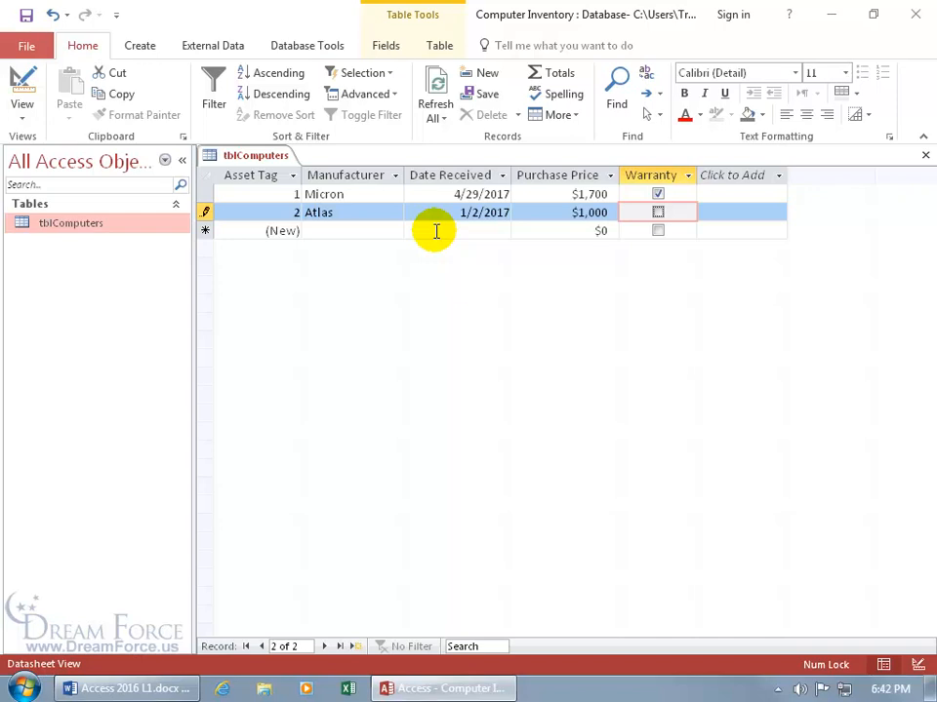
{"action": "key", "text": "shift+Return"}
{"action": "key", "text": "Down"}
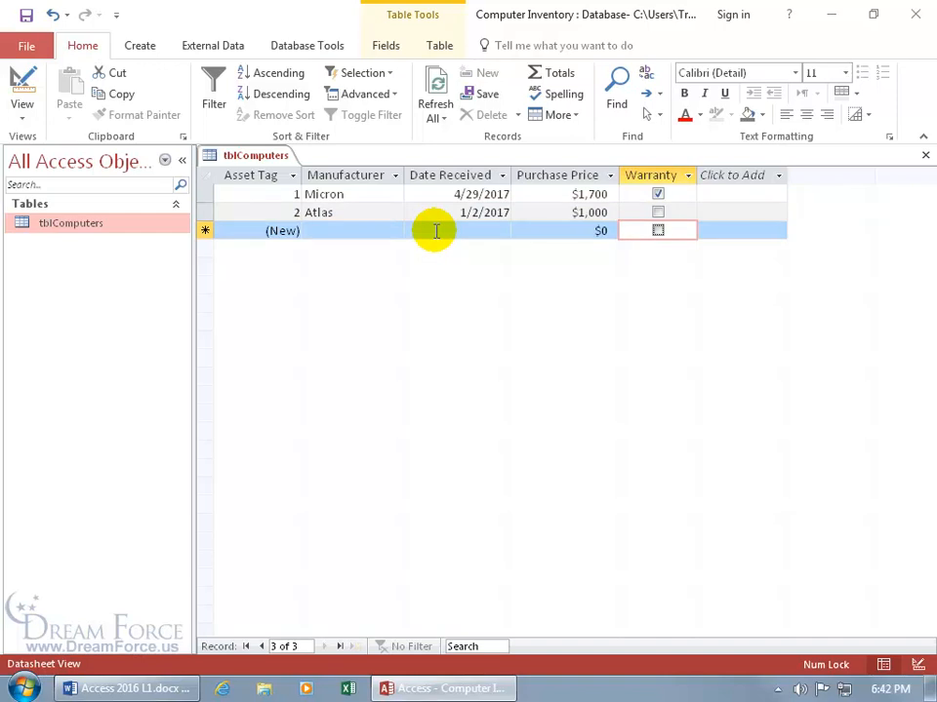
{"action": "key", "text": "ctrl+Up"}
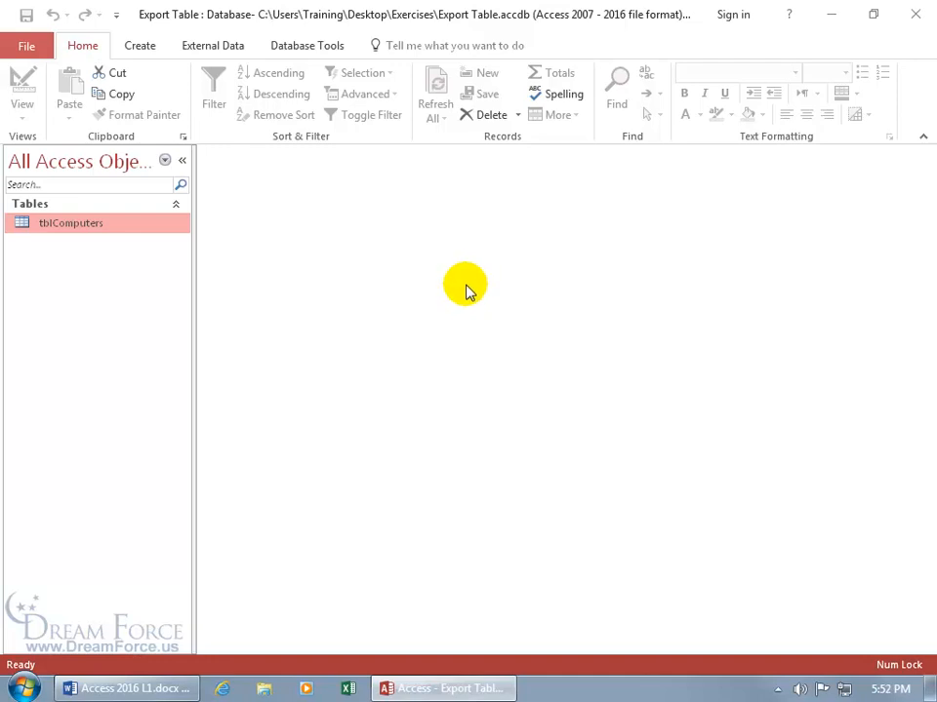
- Look over tblComputers in the Export Table database and publish it to the Desktop as the XPS document tblComputers.xps
{"action": "double_click", "coordinate": [72, 224]}
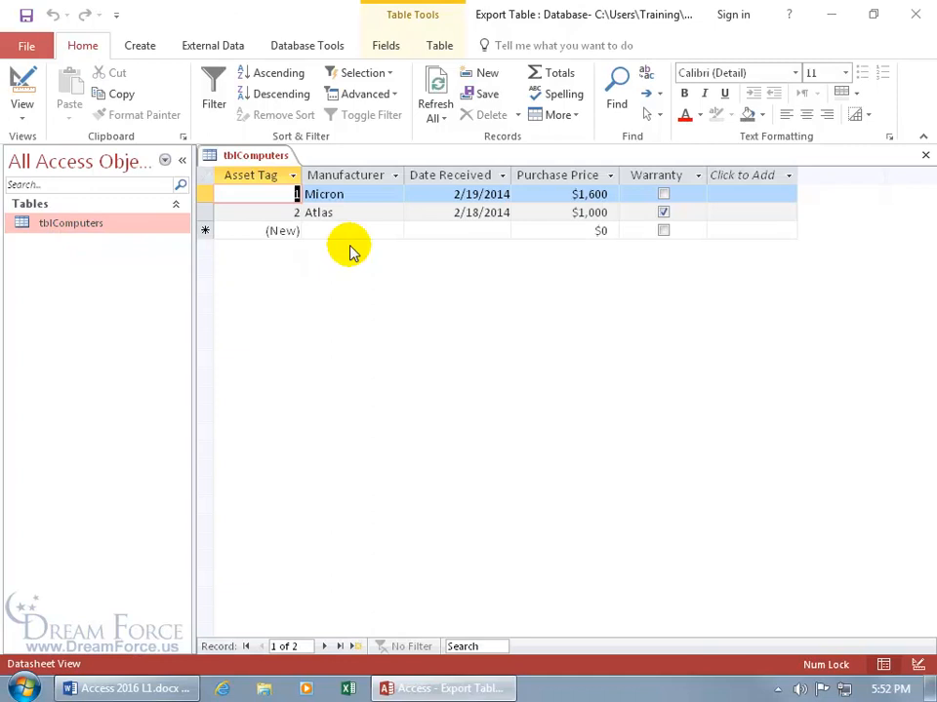
{"action": "left_click", "coordinate": [923, 156]}
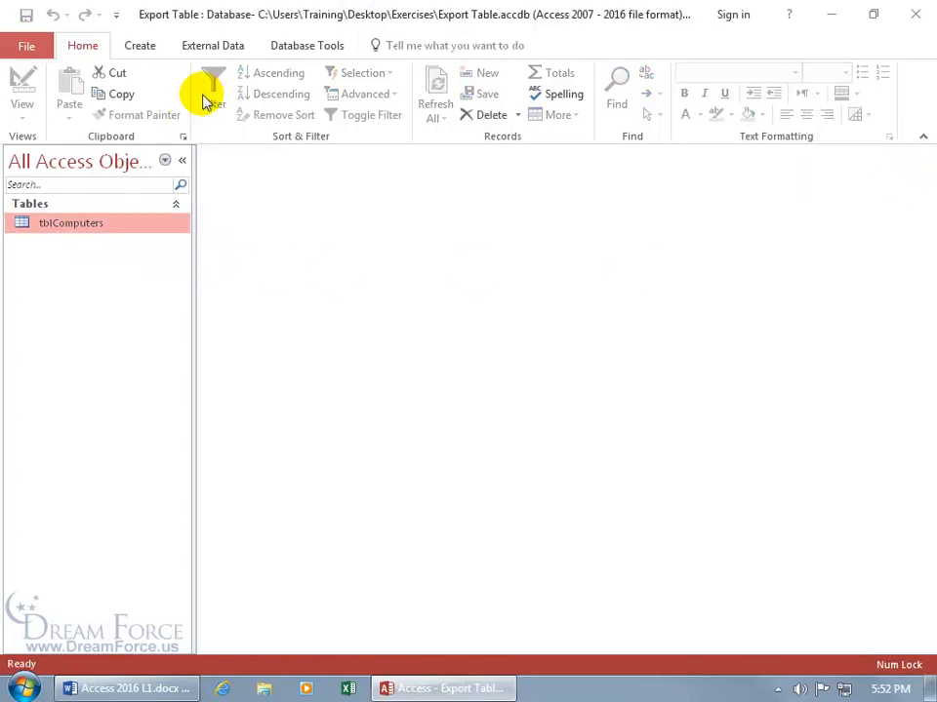
{"action": "left_click", "coordinate": [210, 49]}
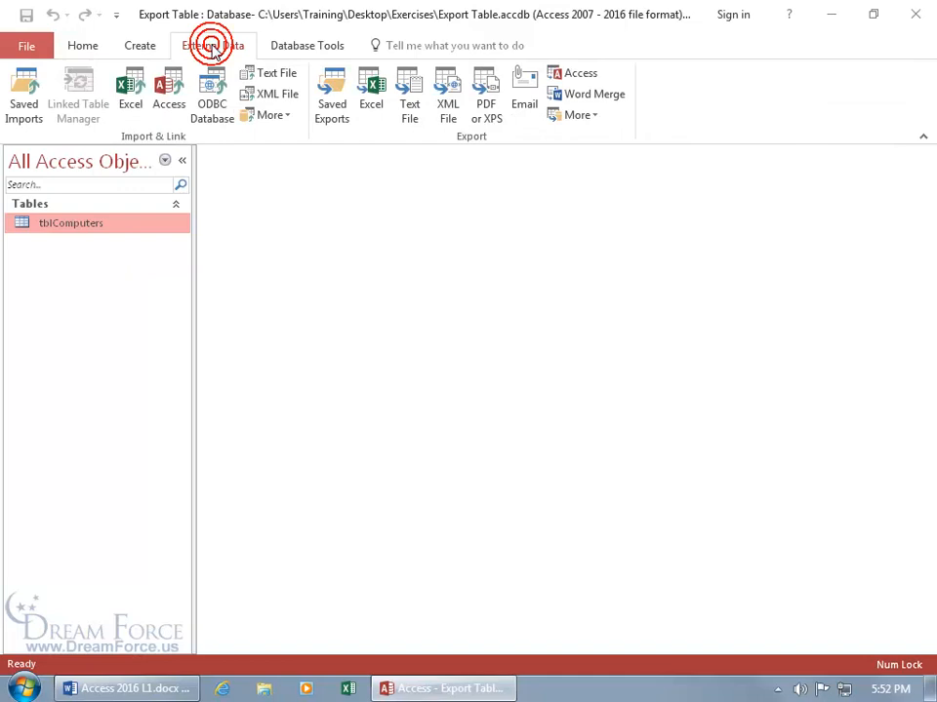
{"action": "left_click", "coordinate": [496, 125]}
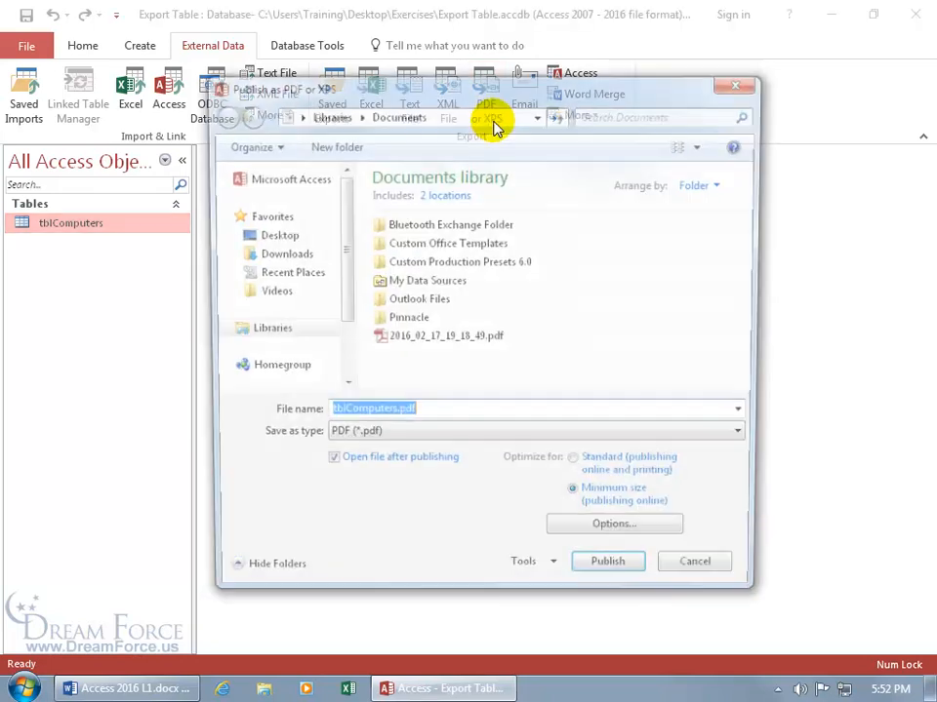
{"action": "left_click", "coordinate": [273, 236]}
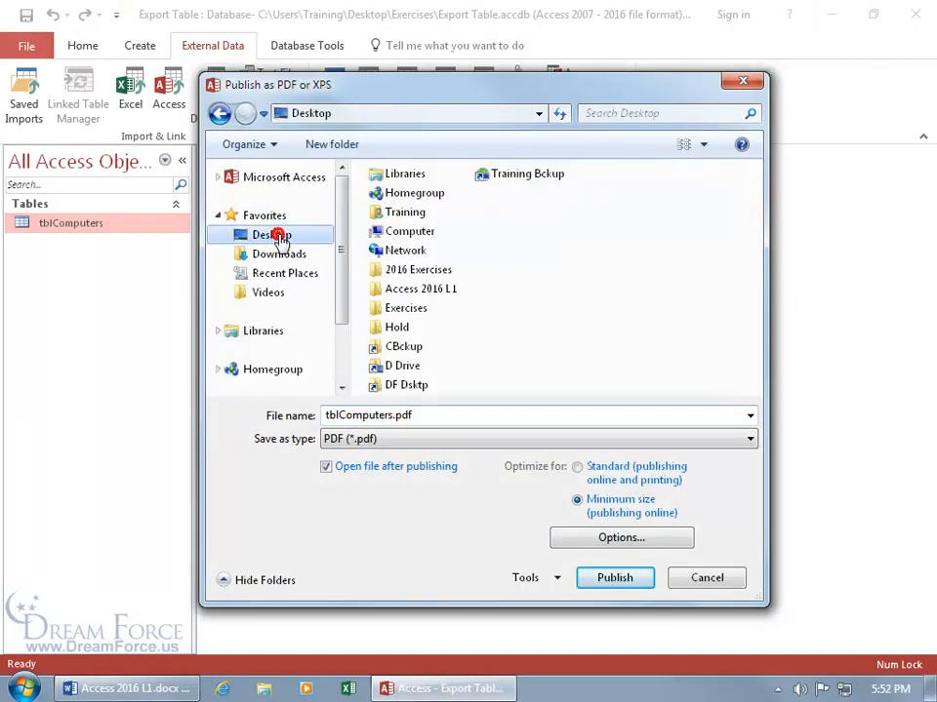
{"action": "left_click", "coordinate": [375, 441]}
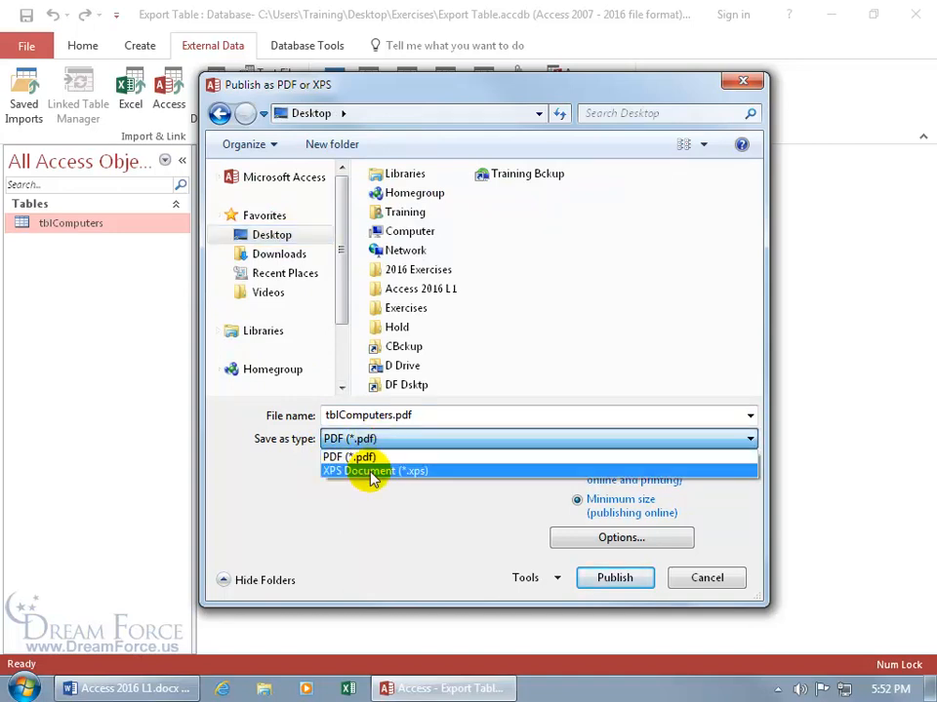
{"action": "left_click", "coordinate": [372, 474]}
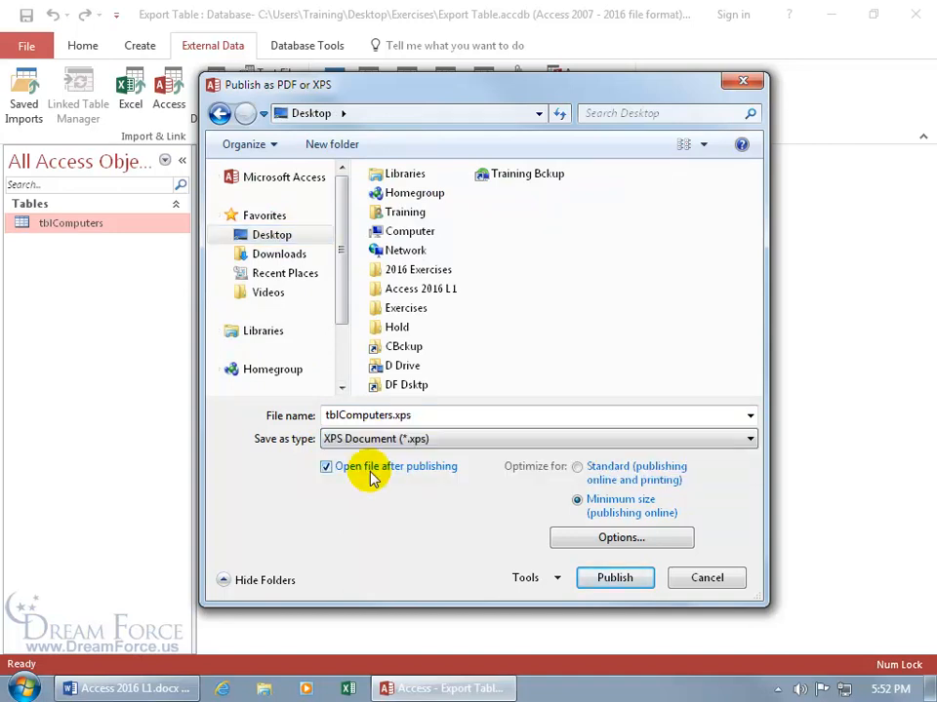
{"action": "left_click", "coordinate": [614, 578]}
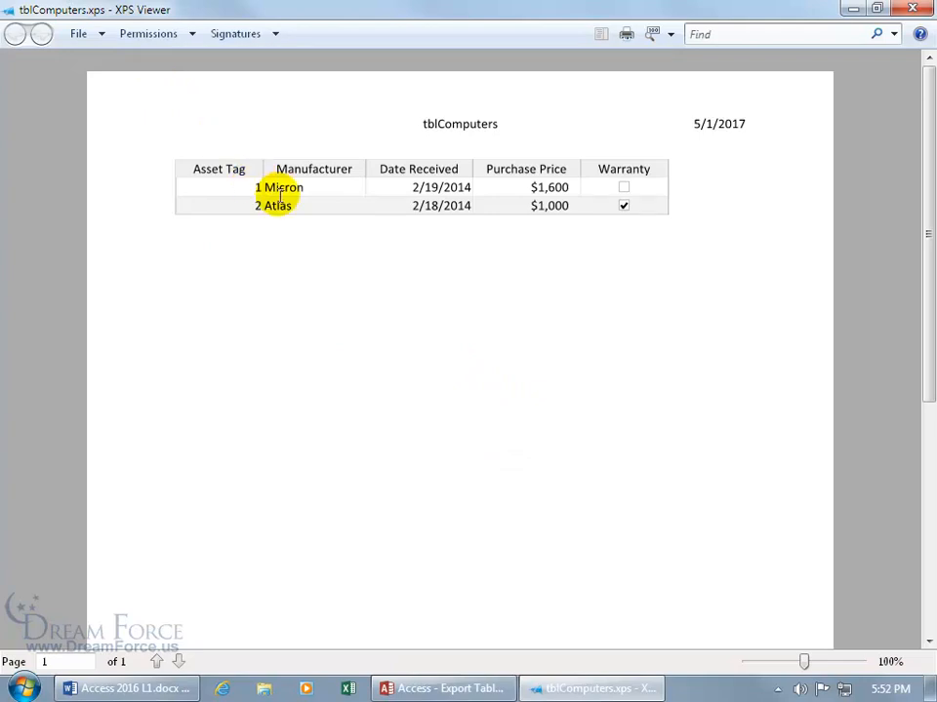
- Review the published XPS document, and close both it and the export wizard without saving the export steps
{"action": "left_click_drag", "start_coordinate": [929, 234], "coordinate": [922, 203]}
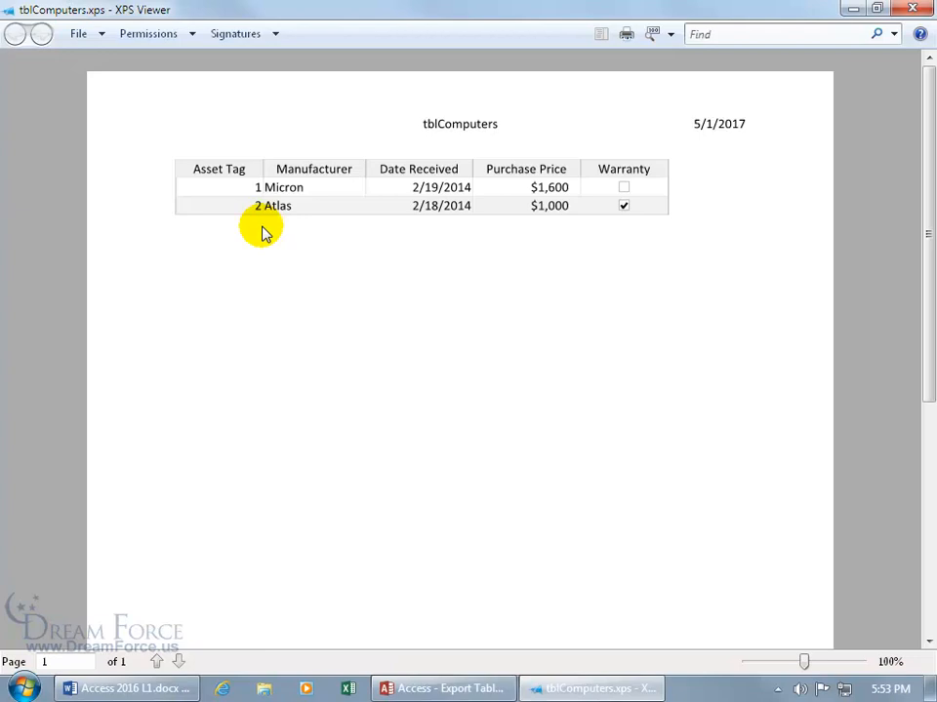
{"action": "left_click", "coordinate": [910, 9]}
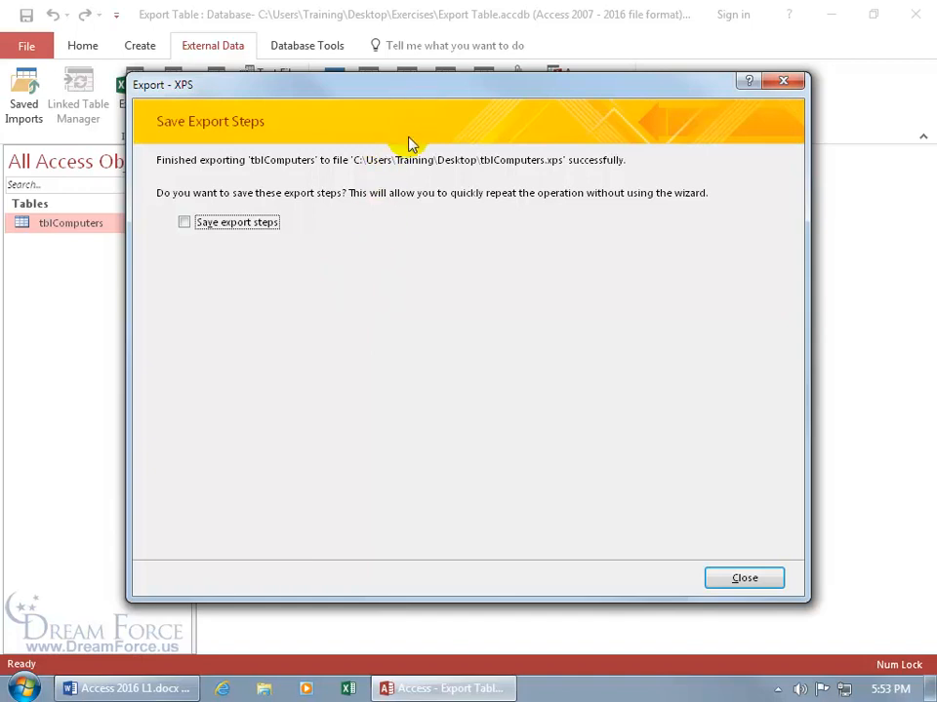
{"action": "left_click", "coordinate": [399, 246]}
{"action": "left_click", "coordinate": [735, 575]}
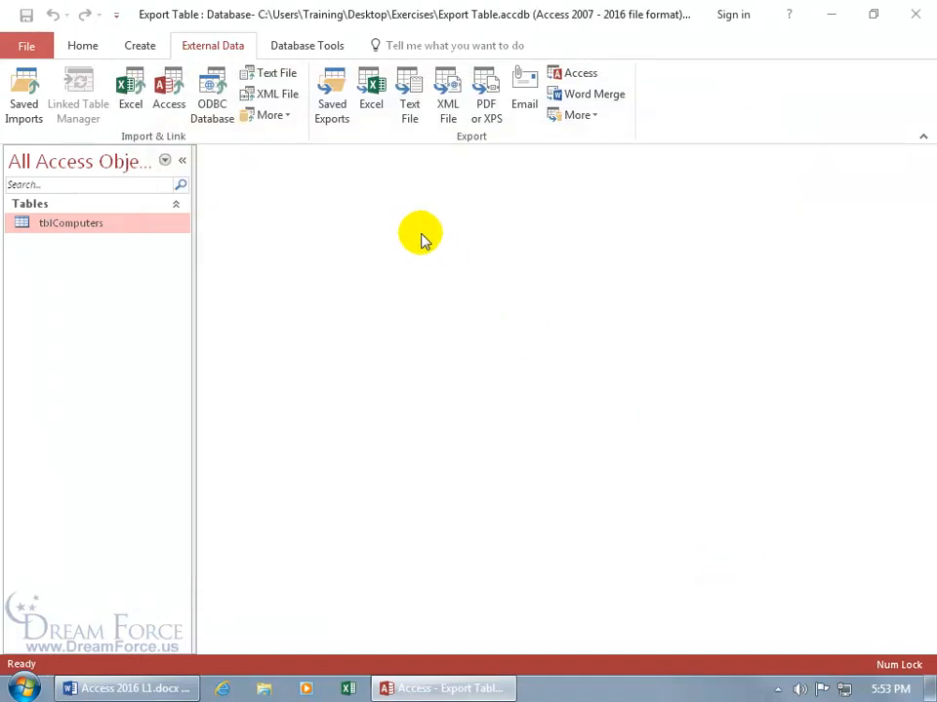
- Publish tblComputers to the Desktop as tblComputers.pdf, and close the PDF and the export wizard without saving the export steps
{"action": "left_click", "coordinate": [493, 114]}
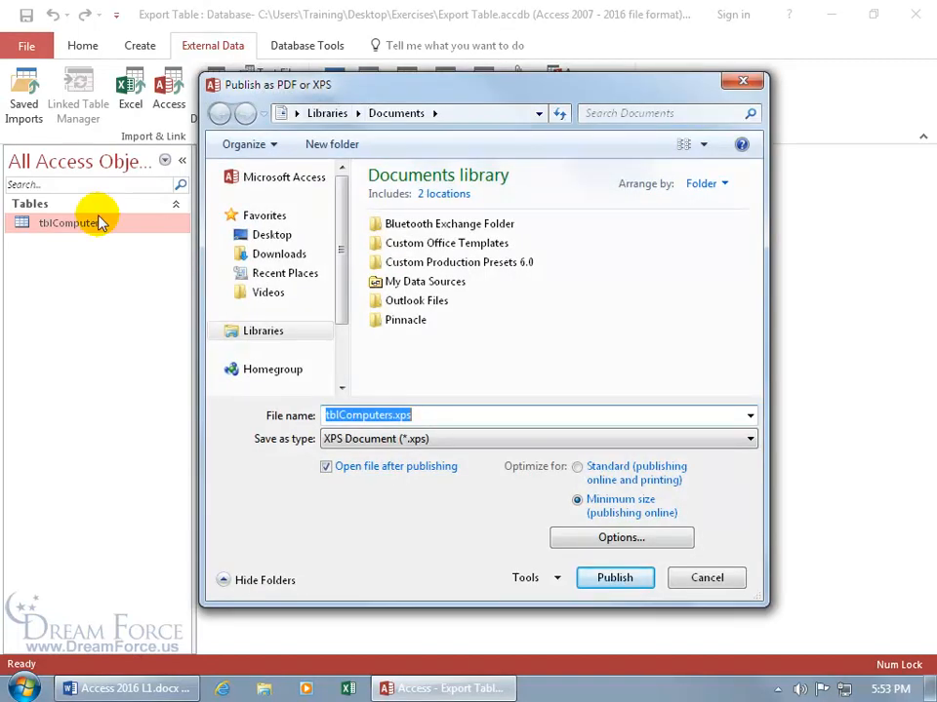
{"action": "left_click", "coordinate": [275, 241]}
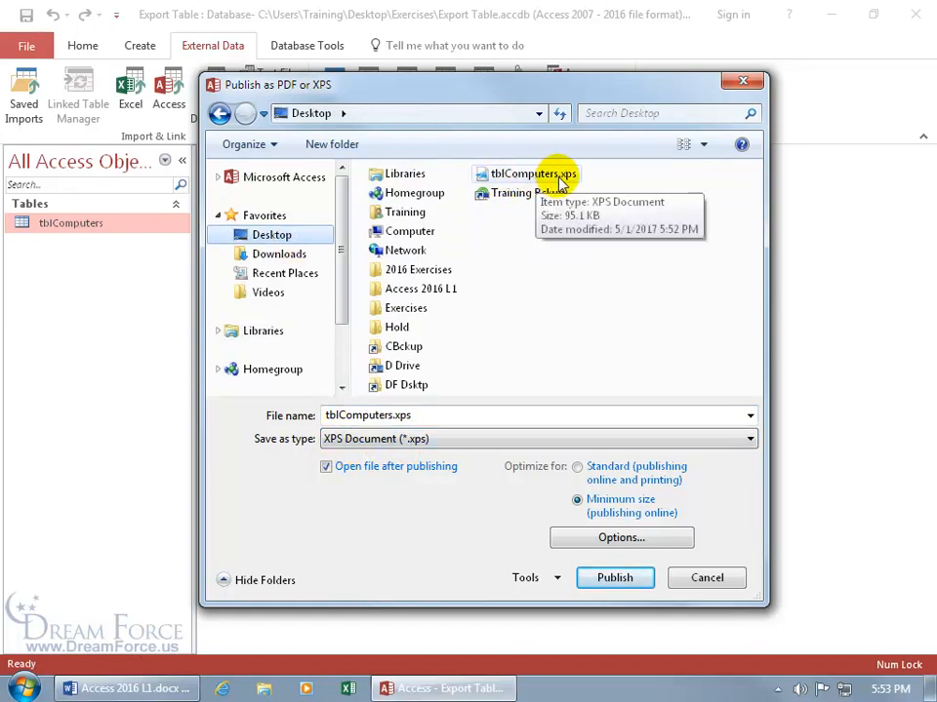
{"action": "left_click", "coordinate": [383, 438]}
{"action": "left_click", "coordinate": [371, 456]}
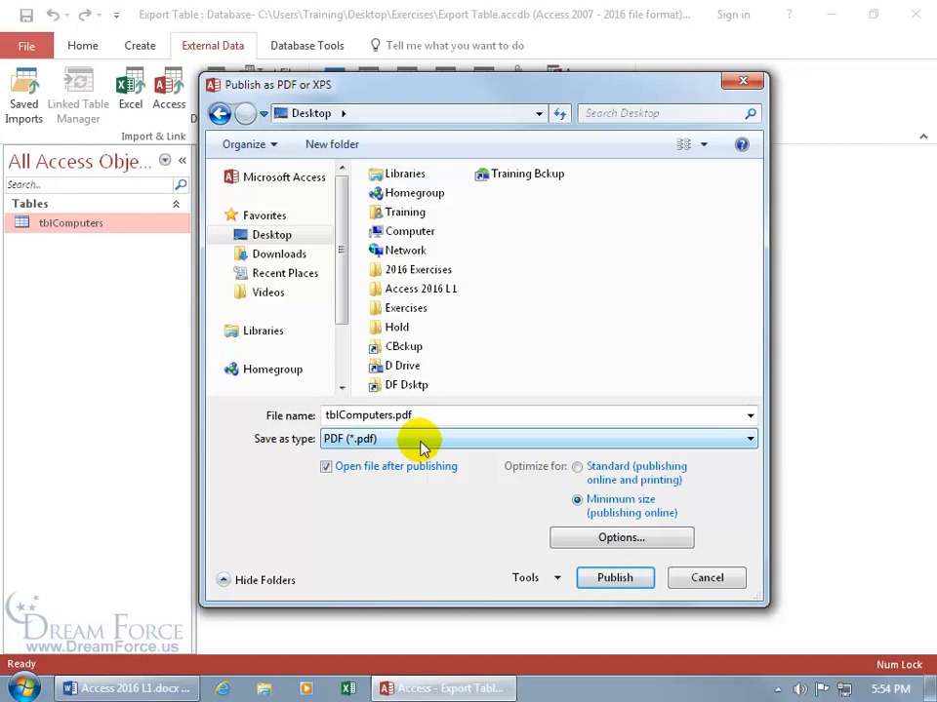
{"action": "left_click", "coordinate": [615, 579]}
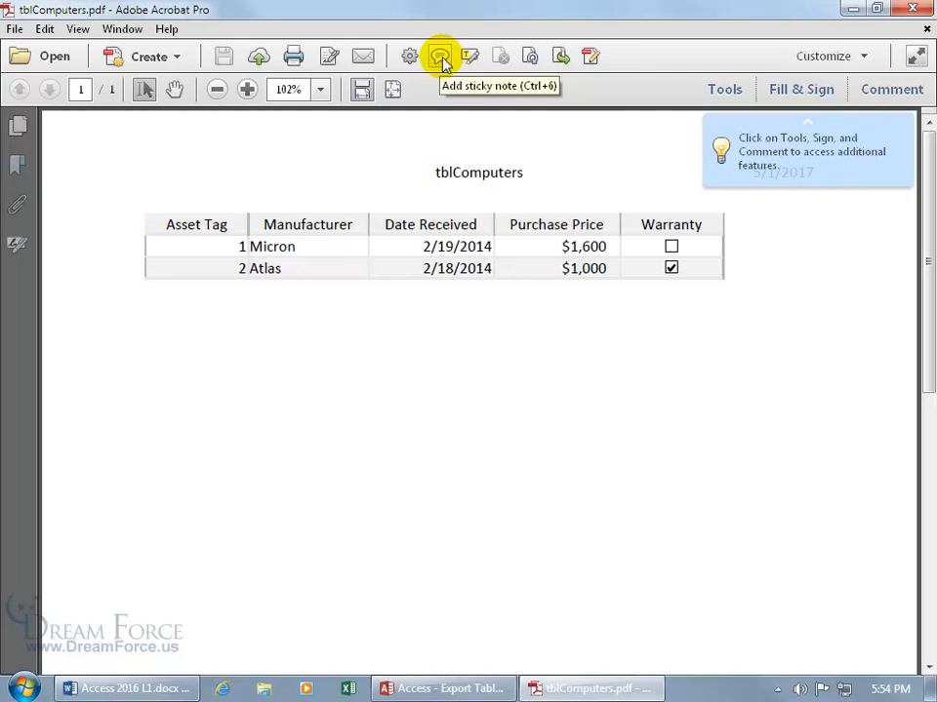
{"action": "left_click", "coordinate": [922, 12]}
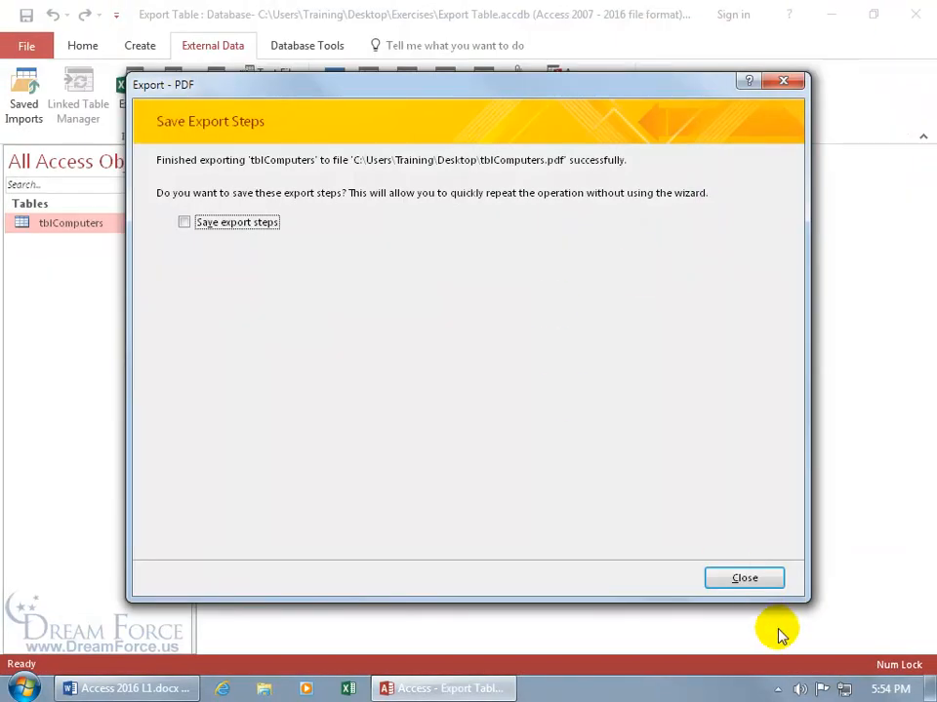
{"action": "left_click", "coordinate": [758, 583]}
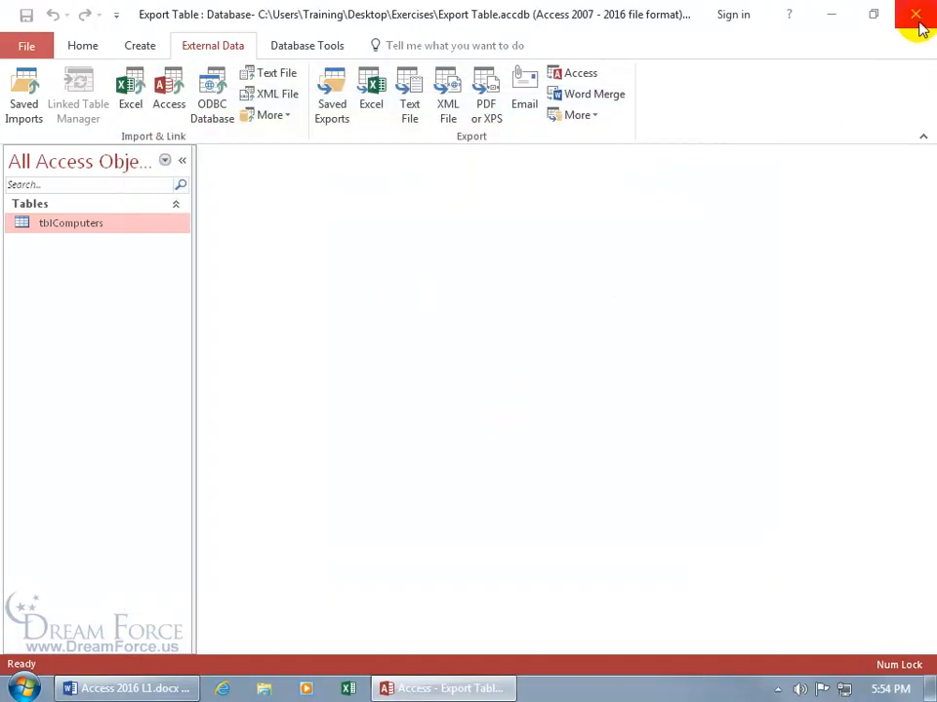
- Minimize Access and move tblComputers.xps and tblComputers.pdf side by side to the middle of the desktop
{"action": "left_click", "coordinate": [837, 16]}
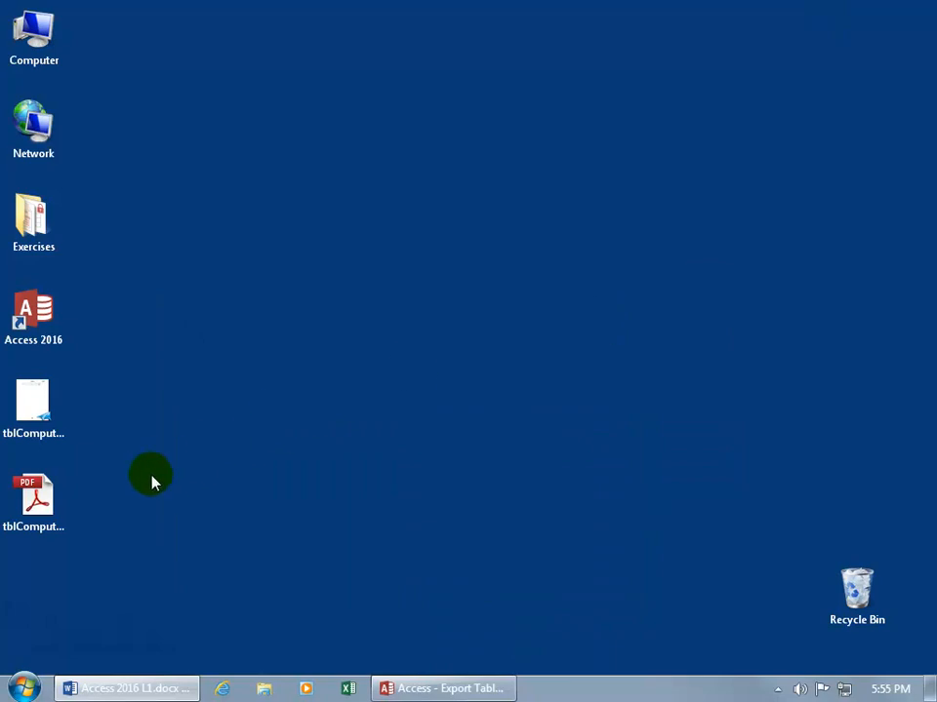
{"action": "left_click_drag", "start_coordinate": [39, 402], "coordinate": [388, 324]}
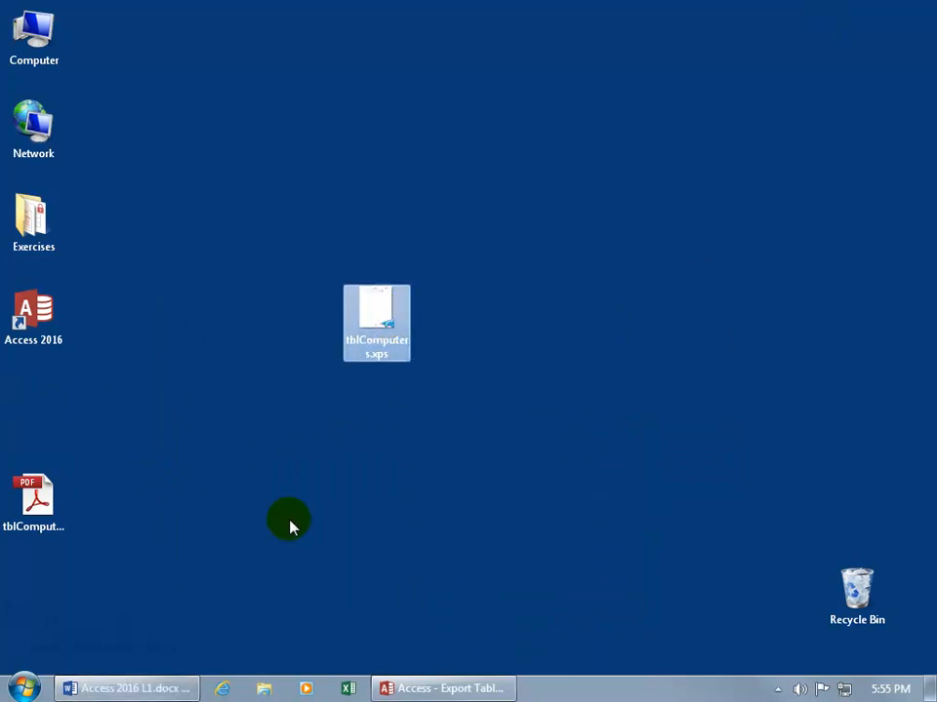
{"action": "left_click_drag", "start_coordinate": [78, 512], "coordinate": [483, 322]}
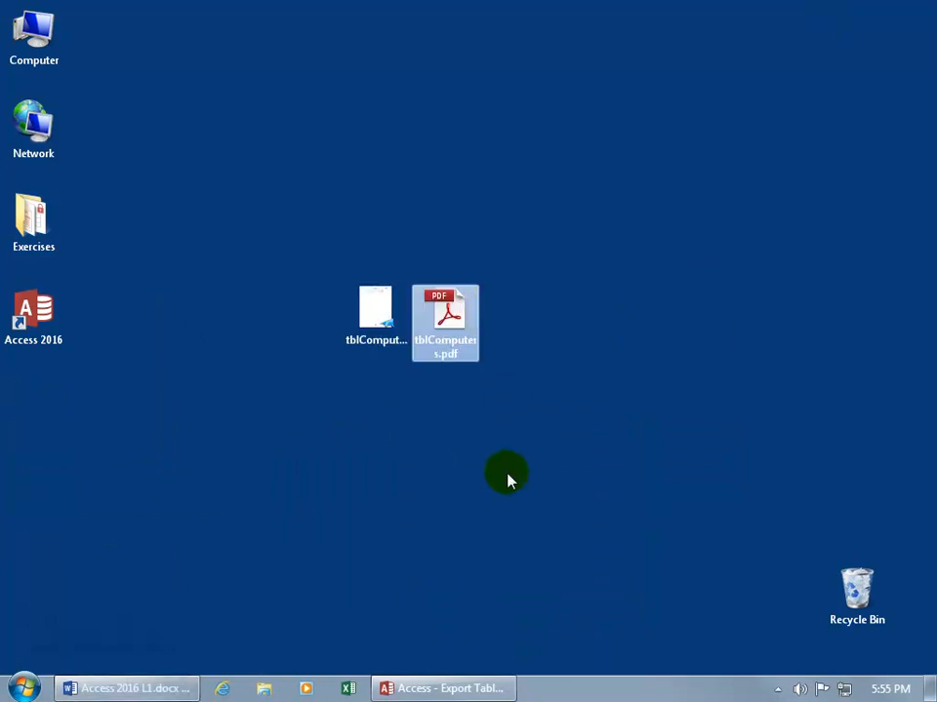
- Open tblComputers.xps from the desktop, examine the viewer's file, permission and signature commands, and close it
{"action": "double_click", "coordinate": [365, 336]}
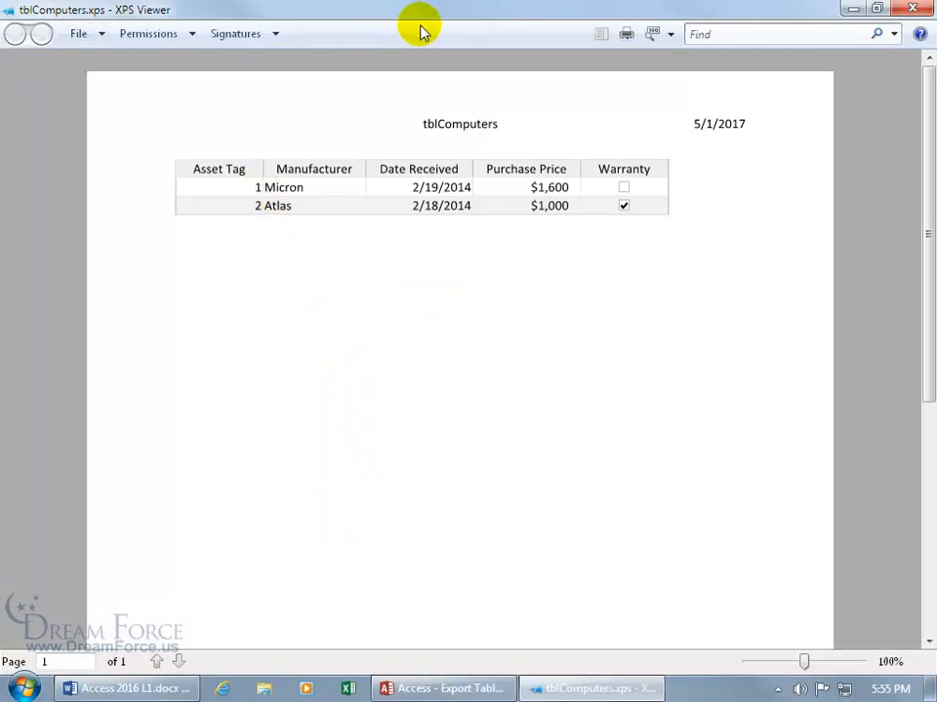
{"action": "left_click", "coordinate": [95, 36]}
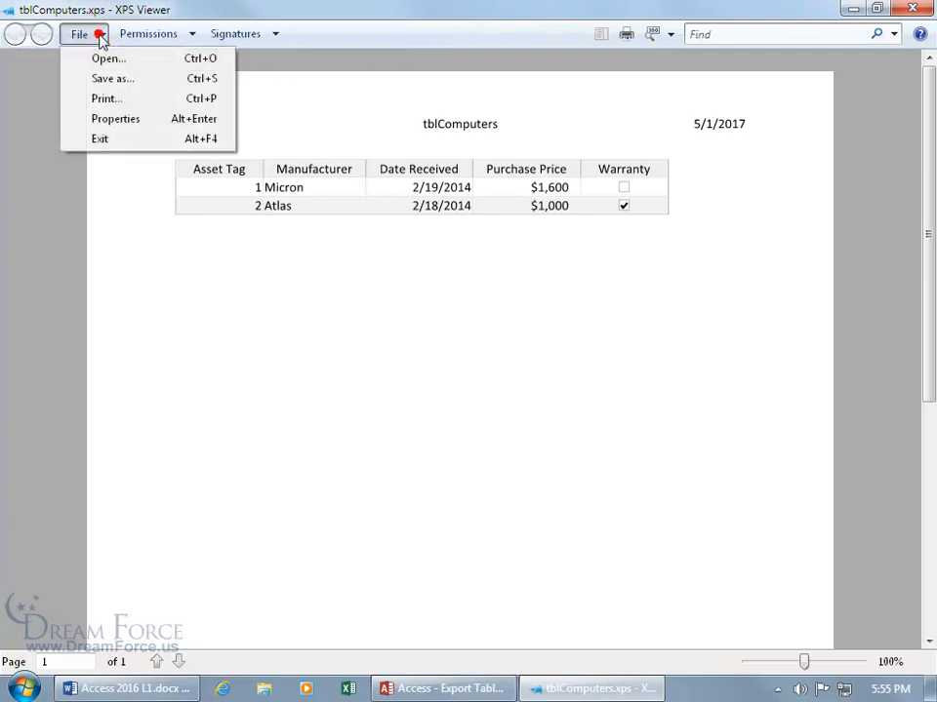
{"action": "mouse_move", "coordinate": [137, 39]}
{"action": "mouse_move", "coordinate": [234, 41]}
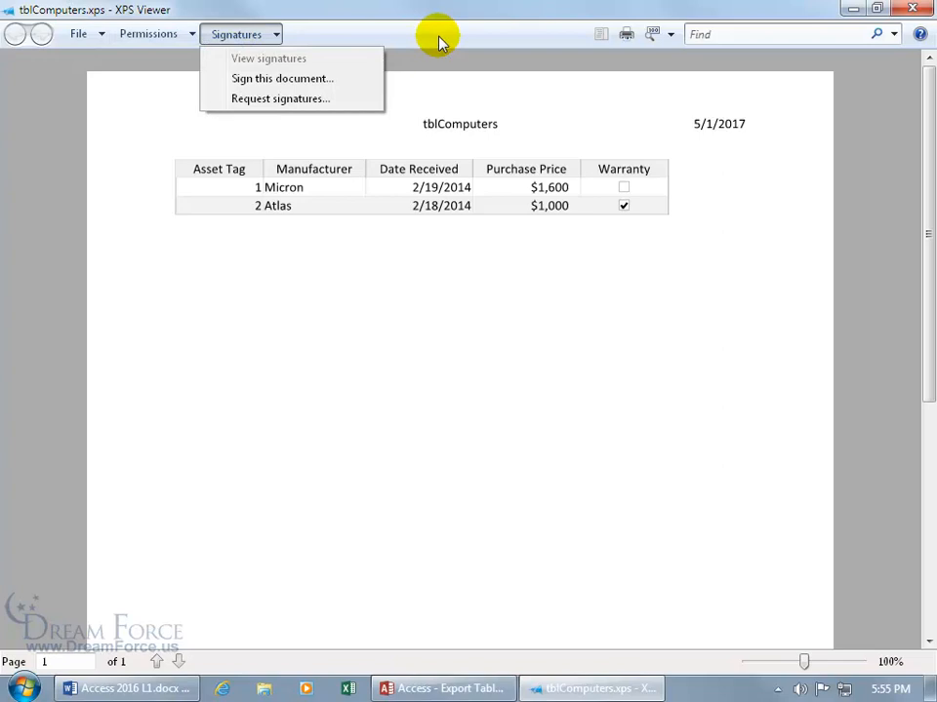
{"action": "left_click", "coordinate": [439, 41]}
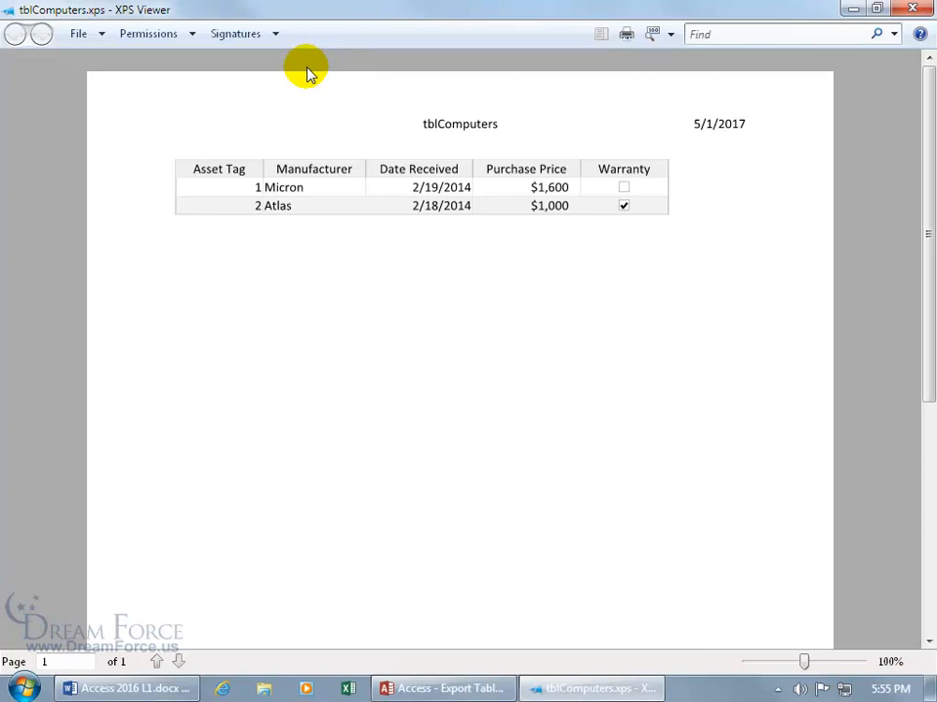
{"action": "left_click", "coordinate": [912, 9]}
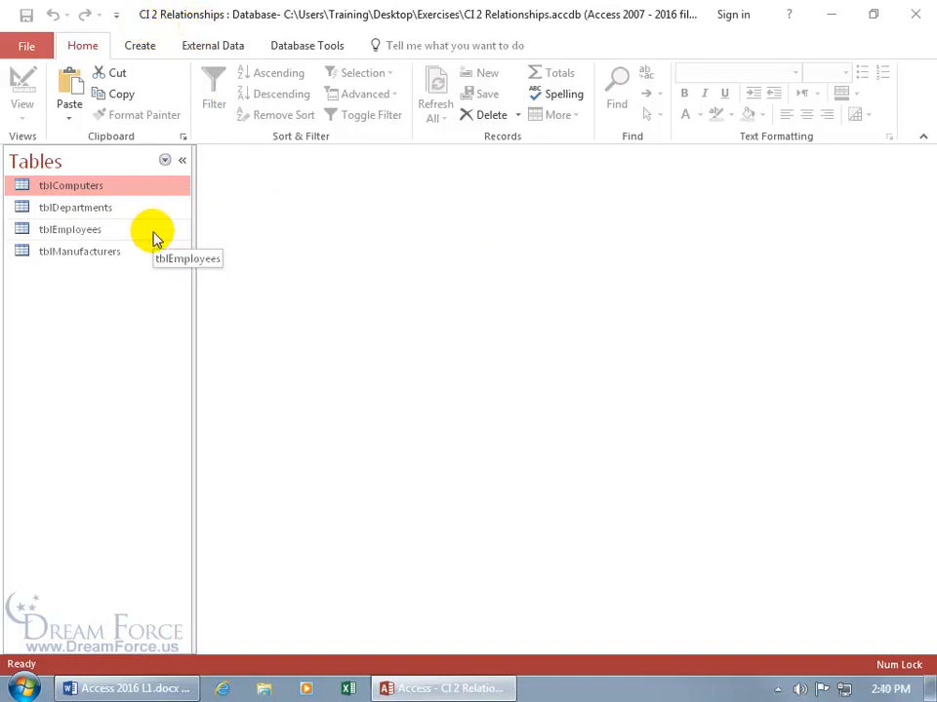
- Review the records in tblEmployees, close the table, and copy it from the list of tables
{"action": "double_click", "coordinate": [84, 234]}
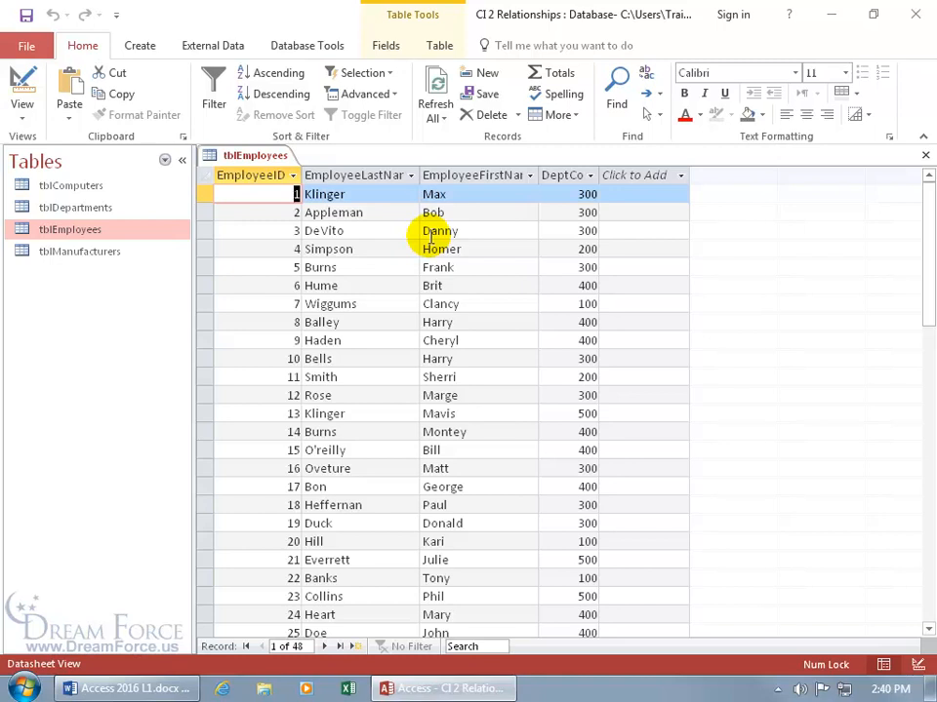
{"action": "left_click", "coordinate": [924, 156]}
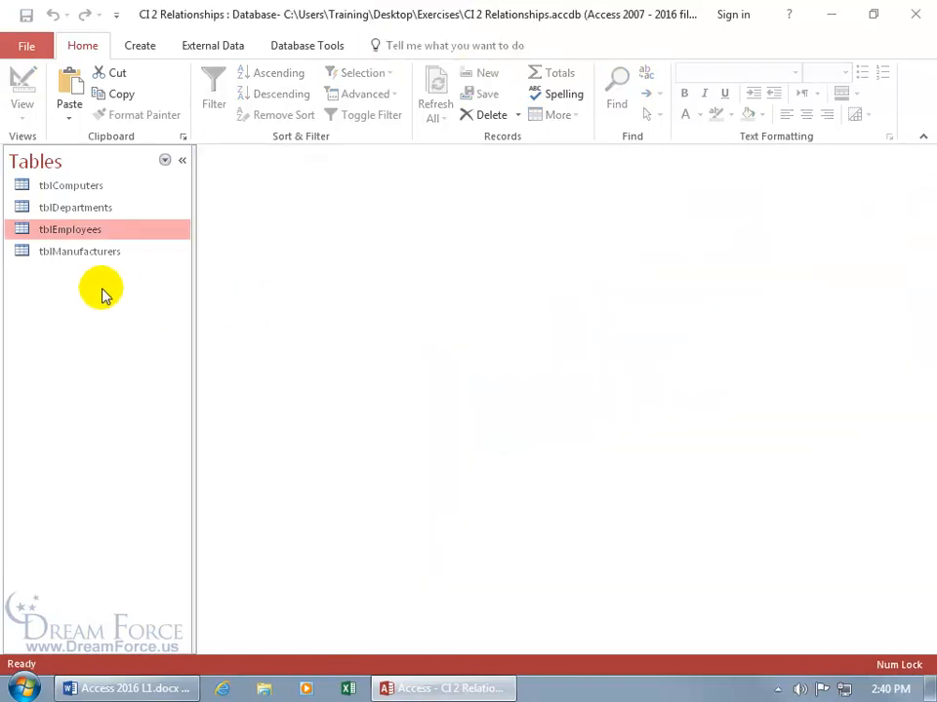
{"action": "right_click", "coordinate": [71, 233]}
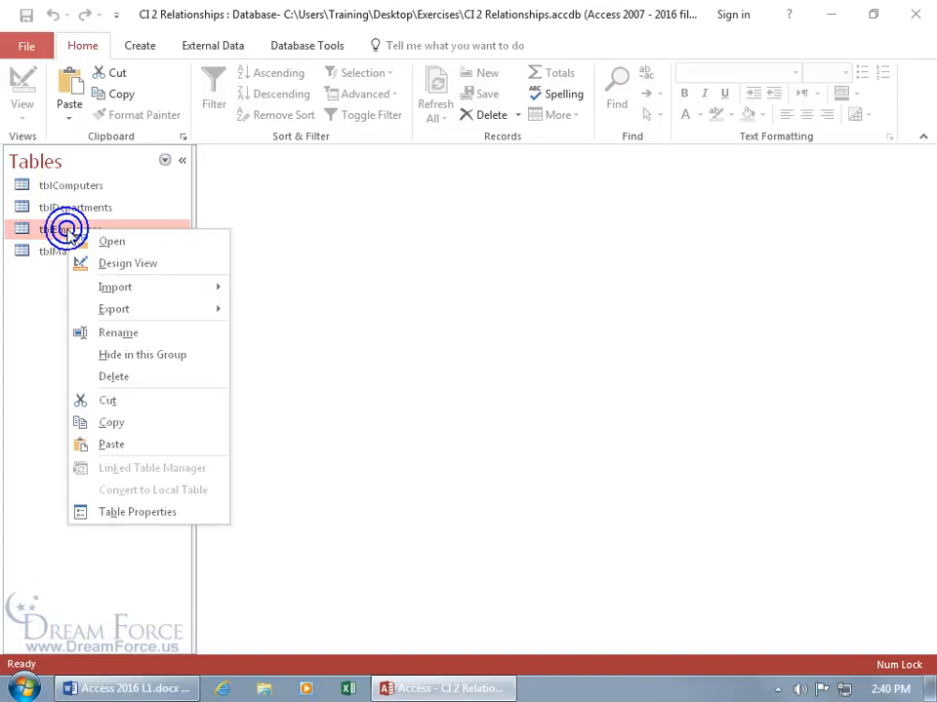
{"action": "left_click", "coordinate": [109, 427]}
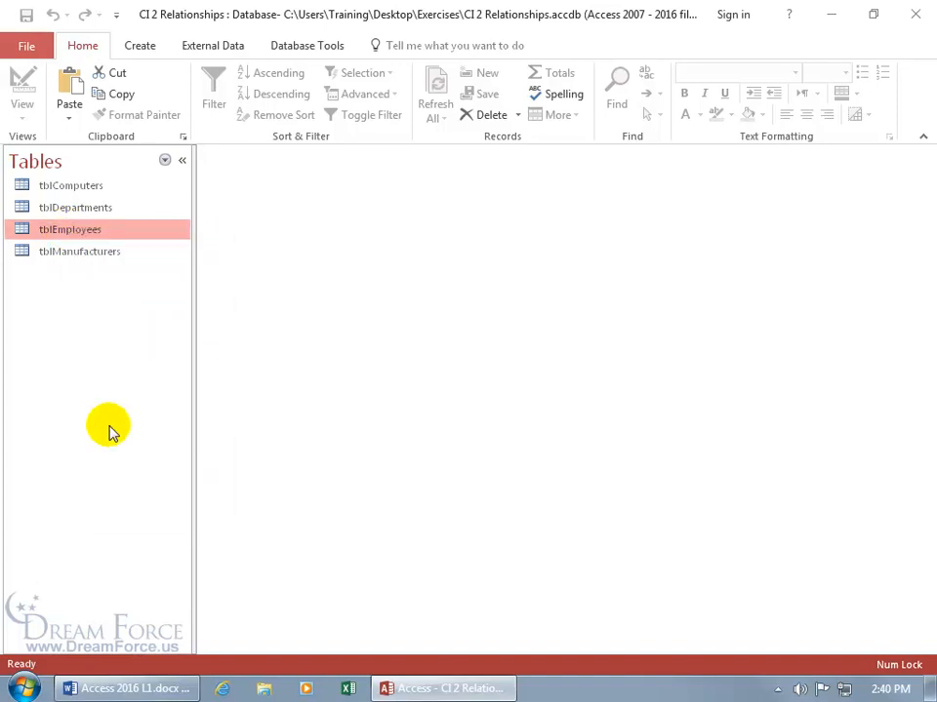
- Paste the copied table as Copy Of tblEmployees with the Structure Only option
{"action": "right_click", "coordinate": [57, 205]}
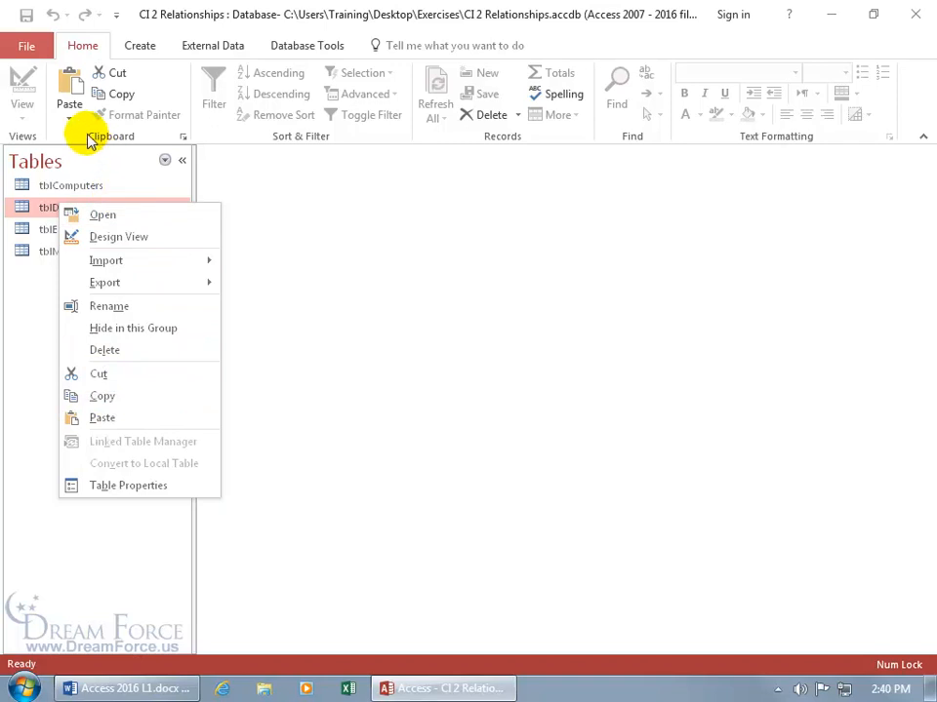
{"action": "left_click", "coordinate": [71, 86]}
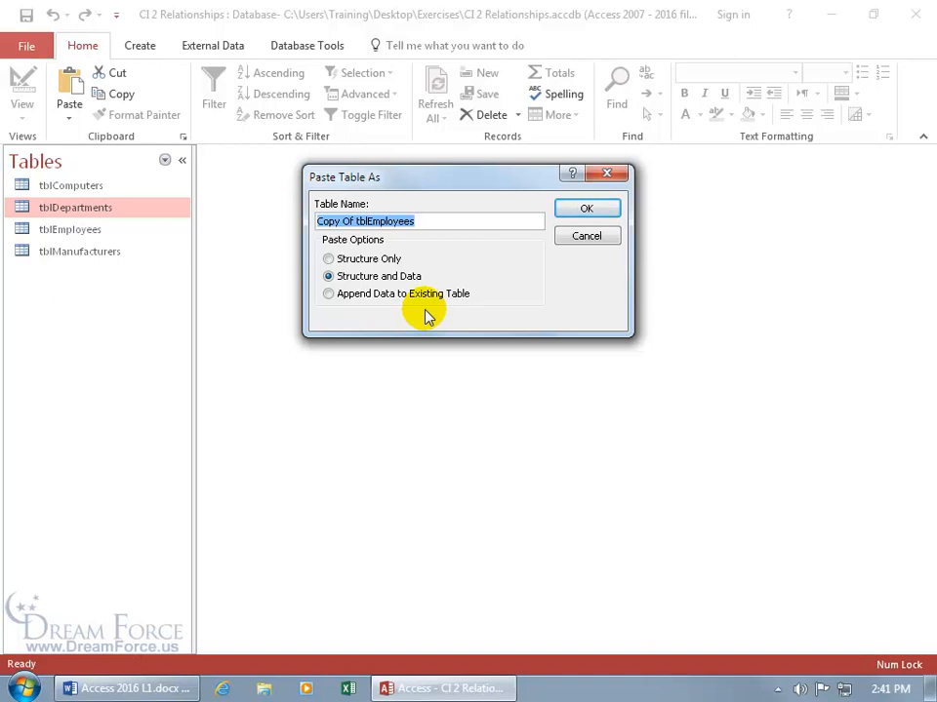
{"action": "left_click", "coordinate": [350, 260]}
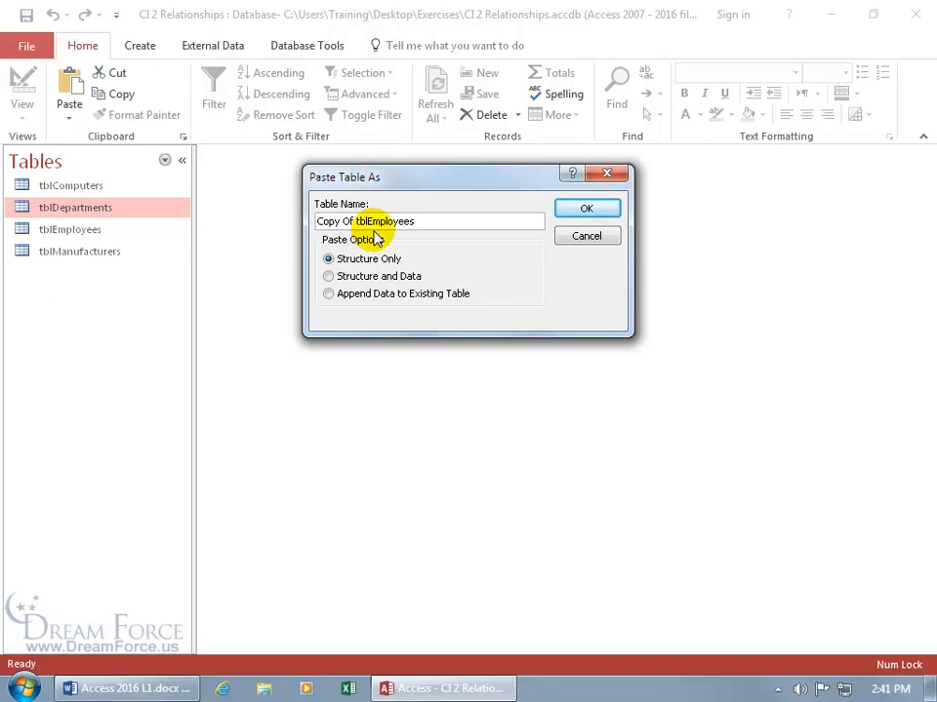
{"action": "left_click", "coordinate": [583, 211]}
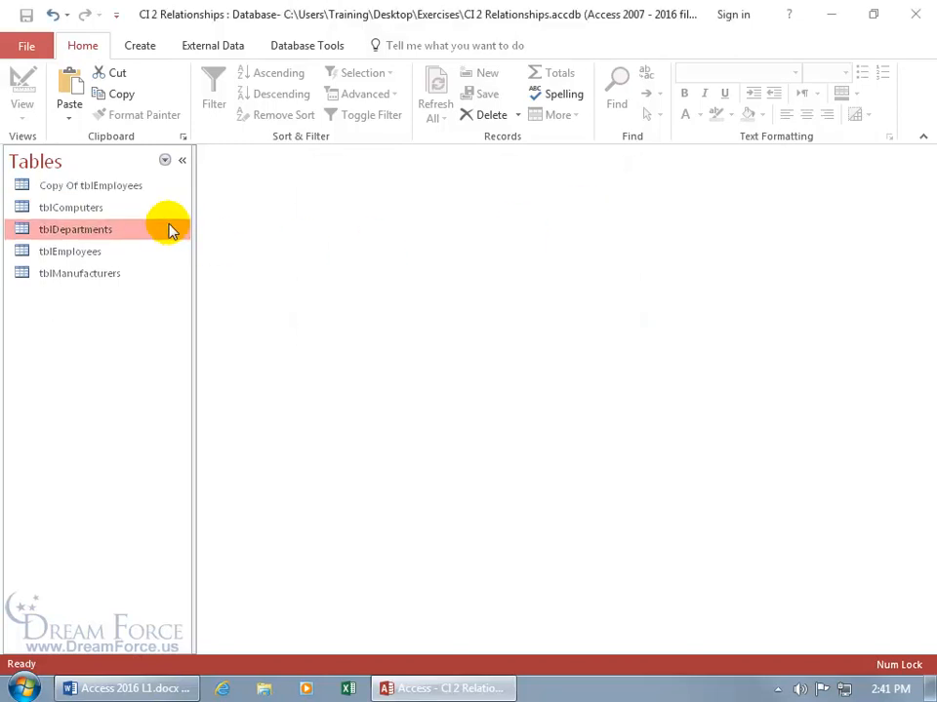
- Open Copy Of tblEmployees and examine the data types and properties of its last name, first name and department code fields
{"action": "double_click", "coordinate": [85, 187]}
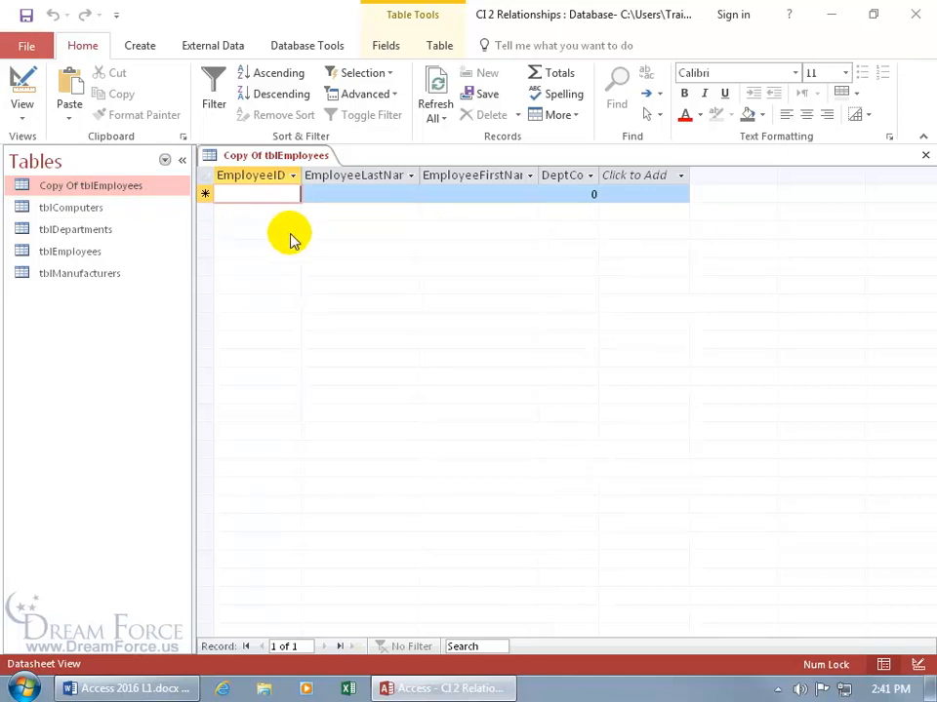
{"action": "left_click", "coordinate": [361, 193]}
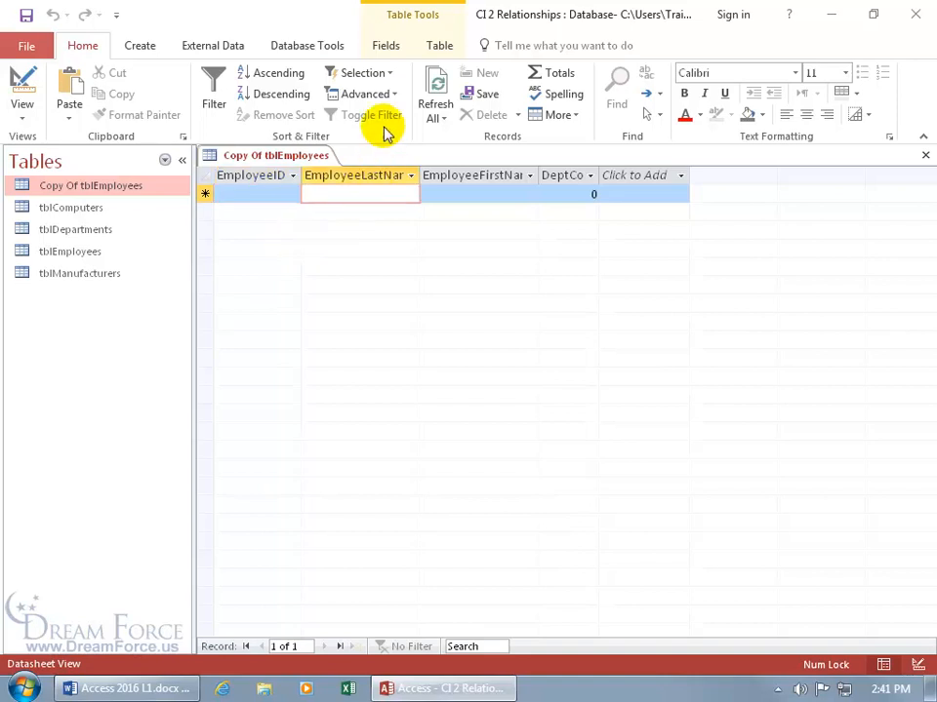
{"action": "left_click", "coordinate": [388, 49]}
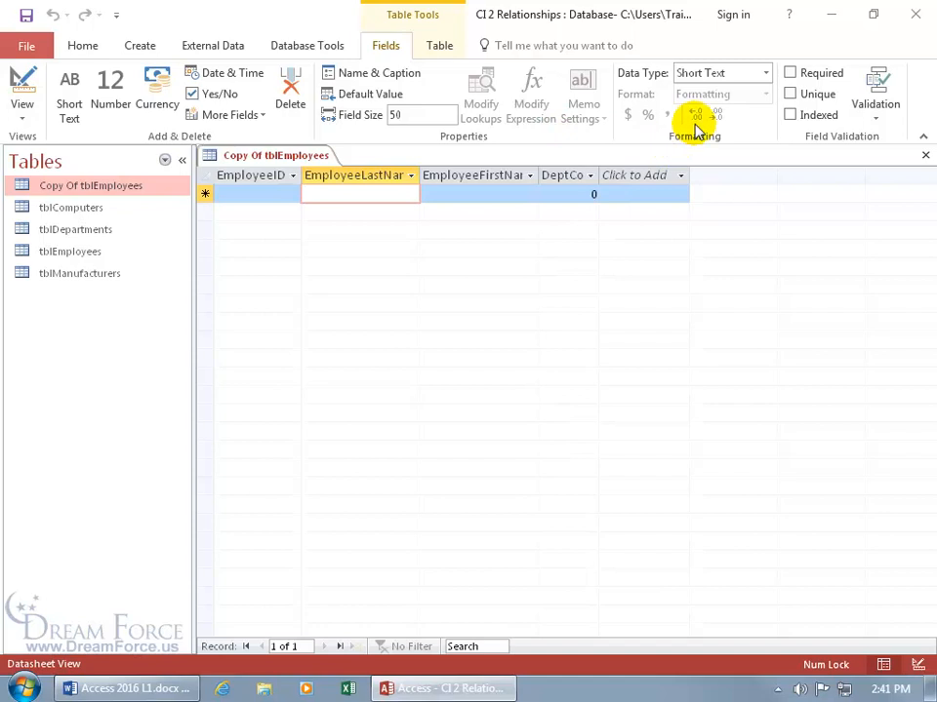
{"action": "left_click", "coordinate": [426, 193]}
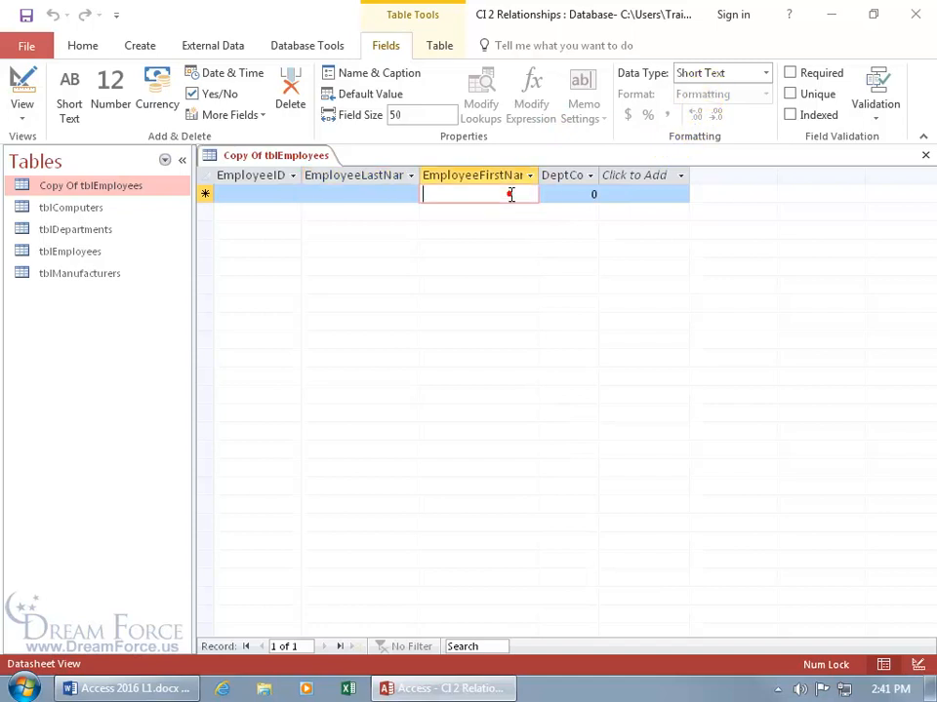
{"action": "left_click", "coordinate": [587, 194]}
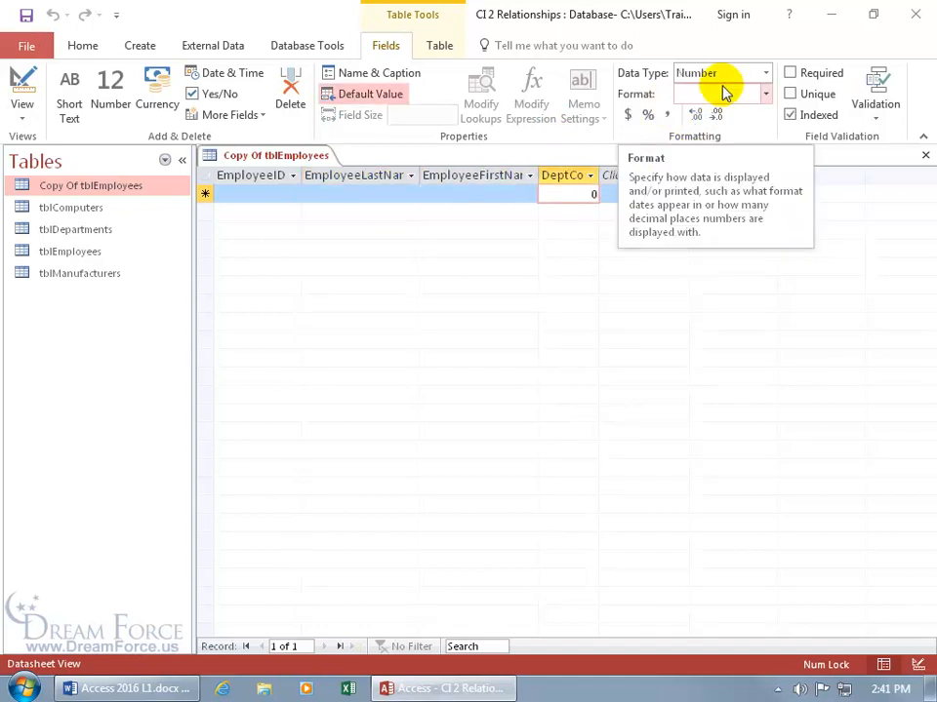
- Open tblEmployees to compare the properties of its department code and first name fields with the copy, and close both tables
{"action": "double_click", "coordinate": [76, 252]}
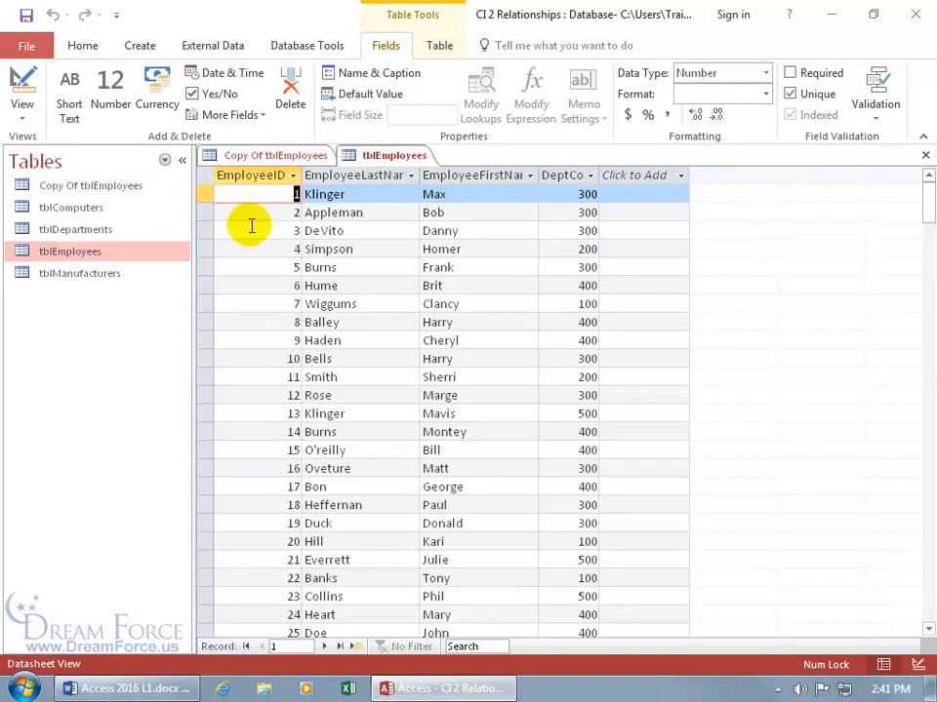
{"action": "left_click", "coordinate": [574, 194]}
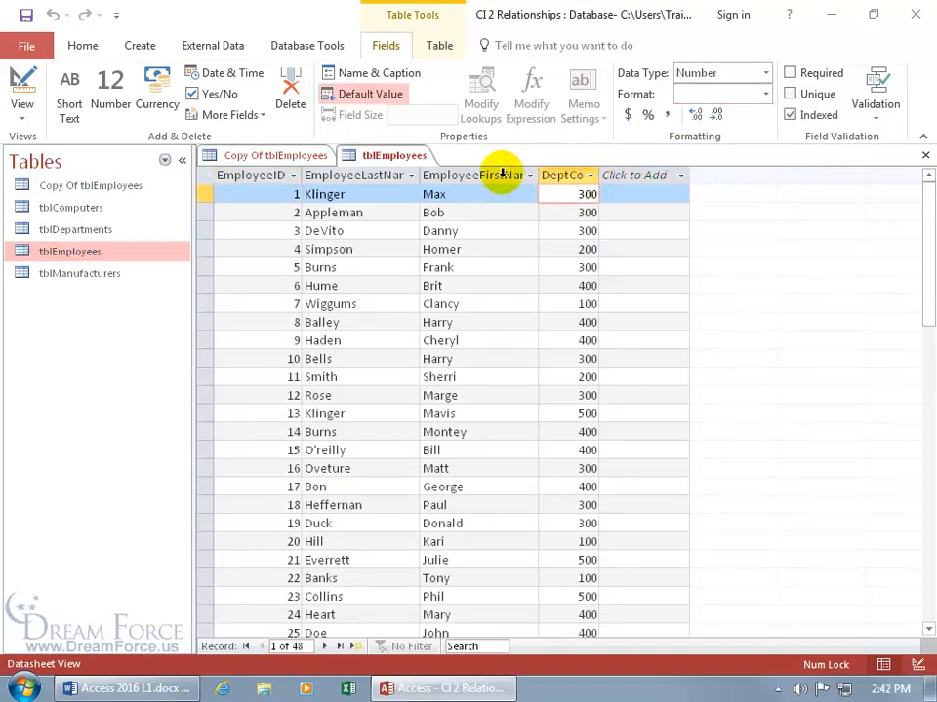
{"action": "left_click", "coordinate": [460, 194]}
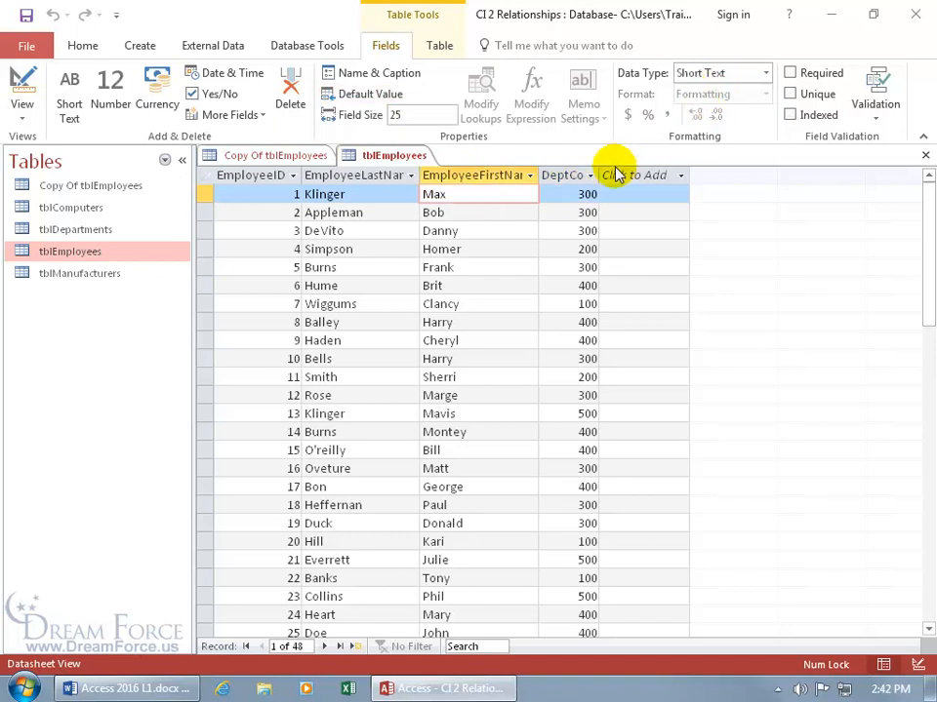
{"action": "left_click", "coordinate": [924, 155]}
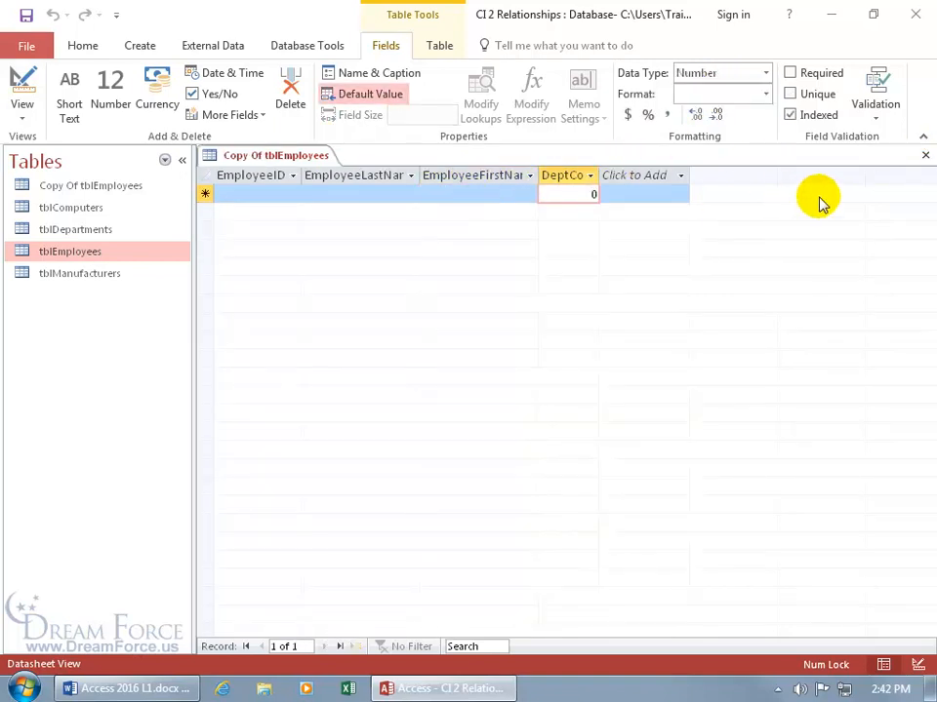
{"action": "left_click", "coordinate": [924, 155]}
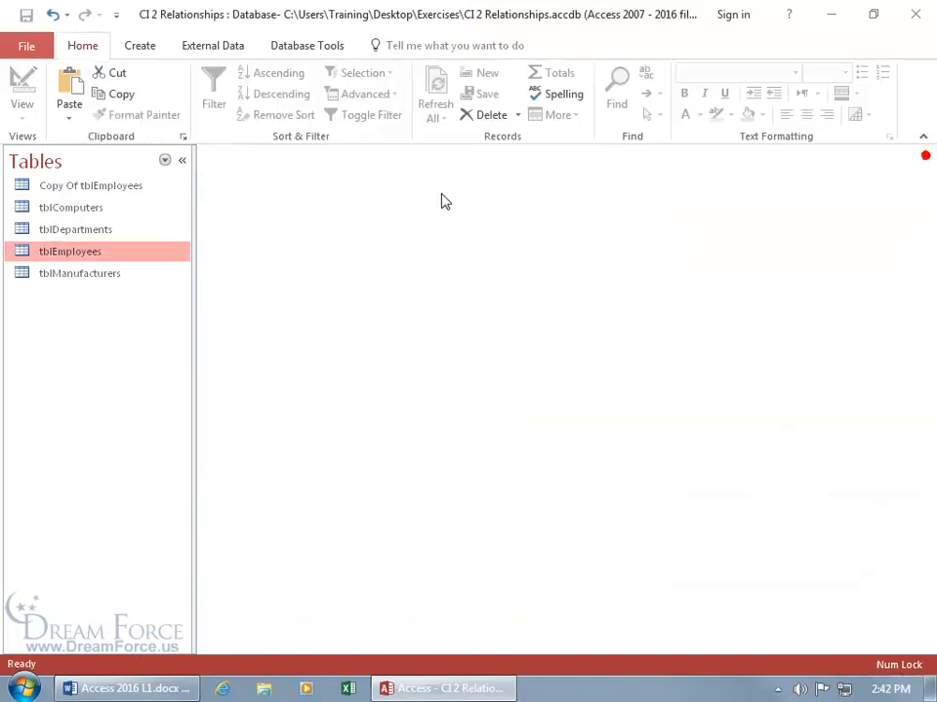
- Delete the Copy Of tblEmployees table from the database
{"action": "right_click", "coordinate": [95, 185]}
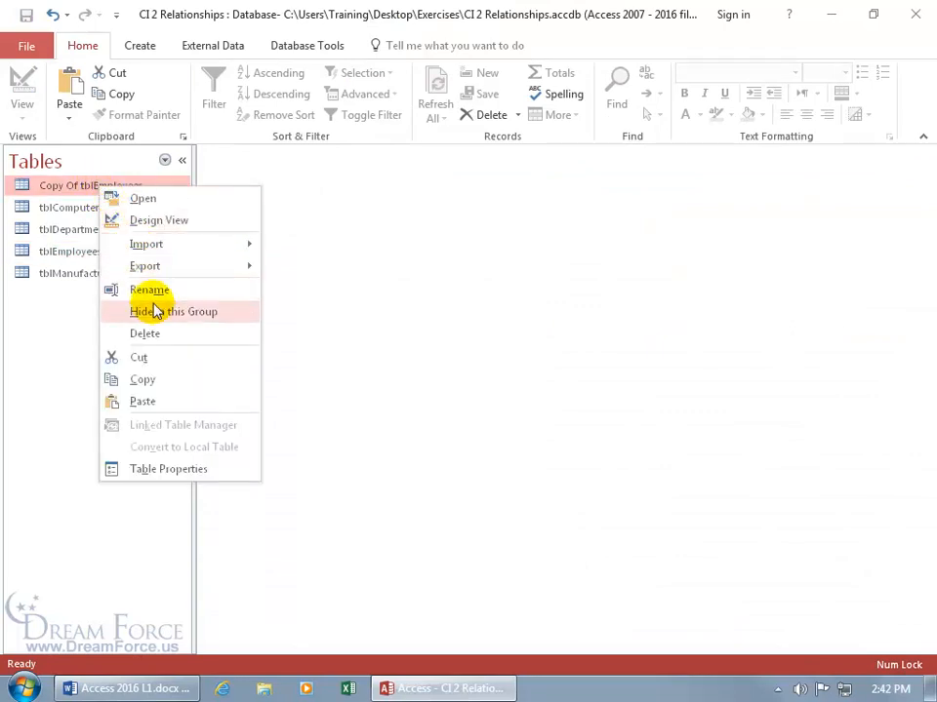
{"action": "left_click", "coordinate": [147, 333]}
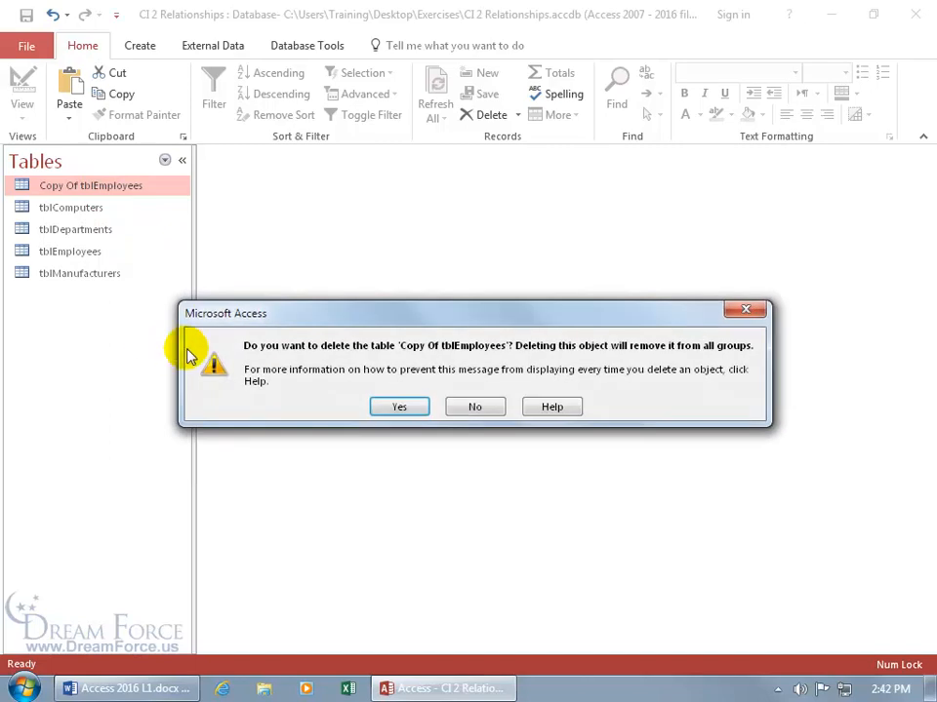
{"action": "left_click", "coordinate": [390, 408]}
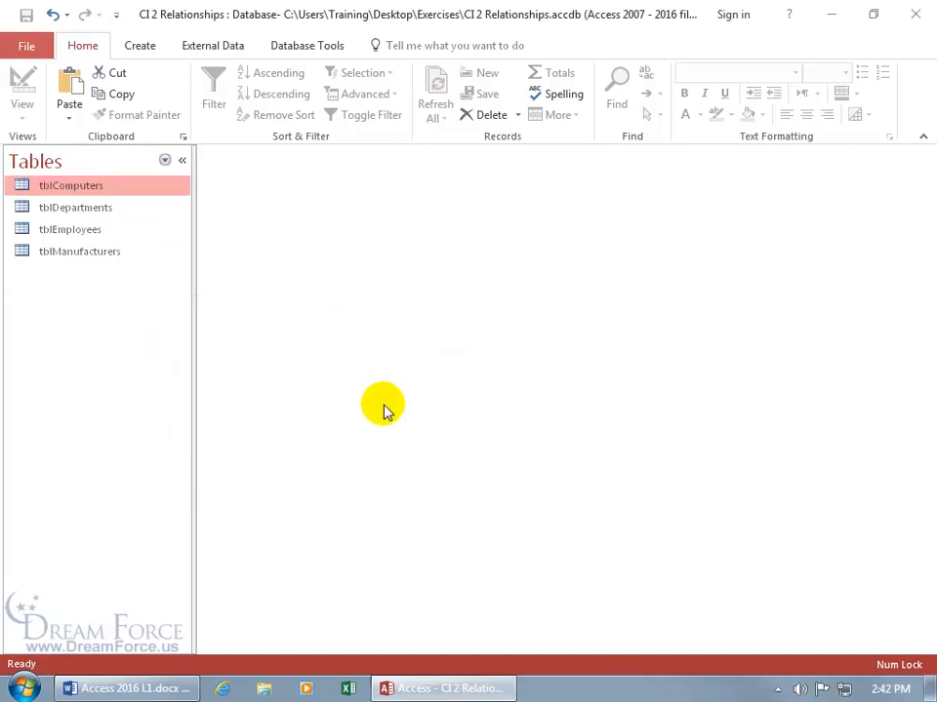
- Paste the copied employee table with Structure and Data under the name tblEmployees Backup
{"action": "left_click", "coordinate": [69, 90]}
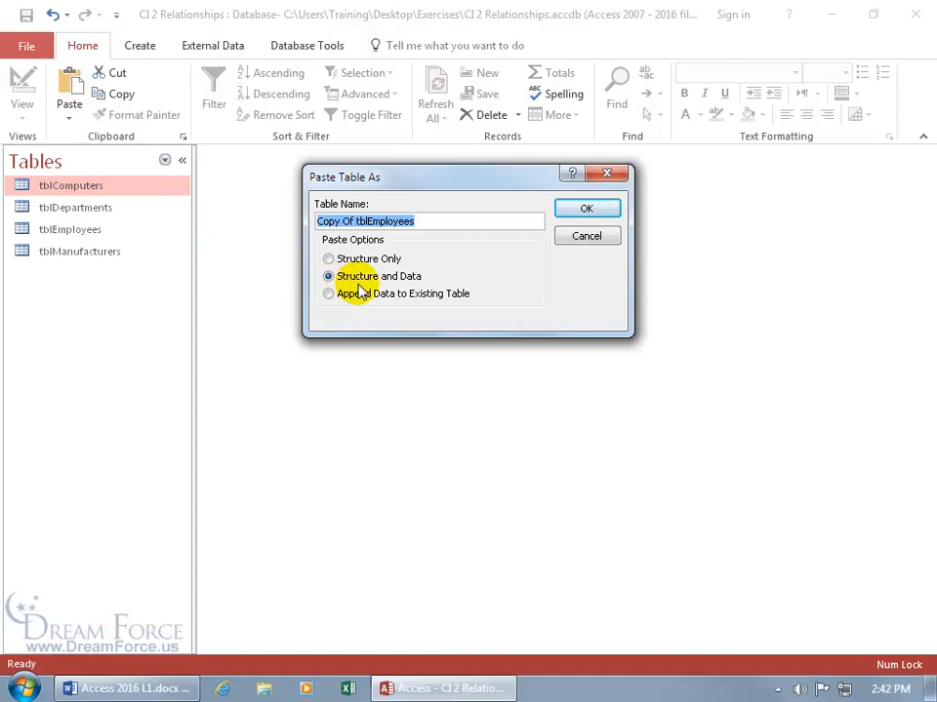
{"action": "left_click", "coordinate": [355, 217]}
{"action": "left_click_drag", "start_coordinate": [353, 220], "coordinate": [250, 220]}
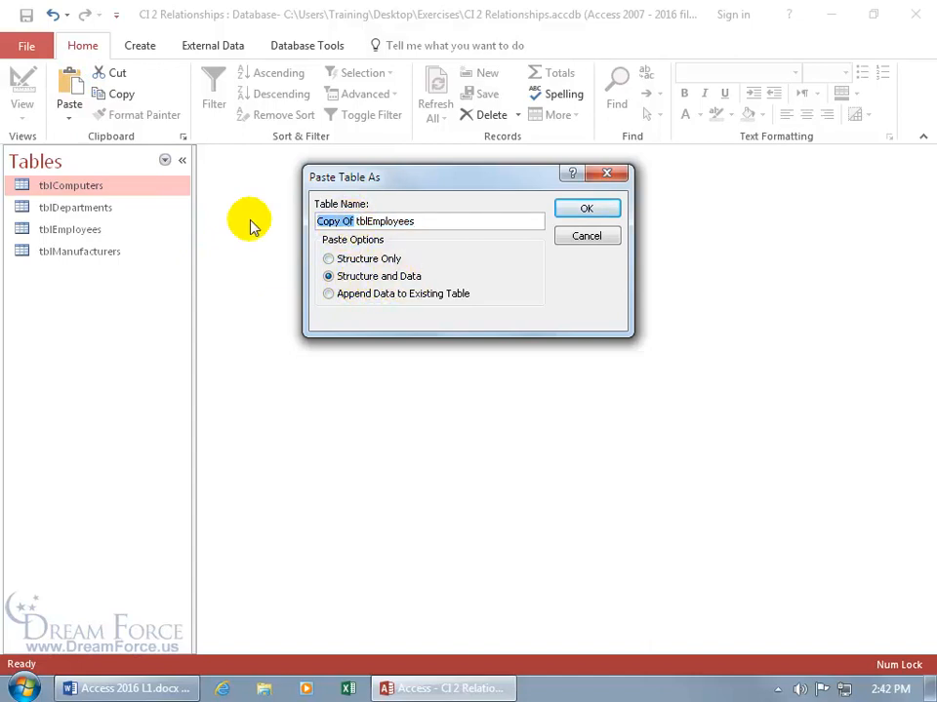
{"action": "key", "text": "BackSpace"}
{"action": "left_click", "coordinate": [395, 222]}
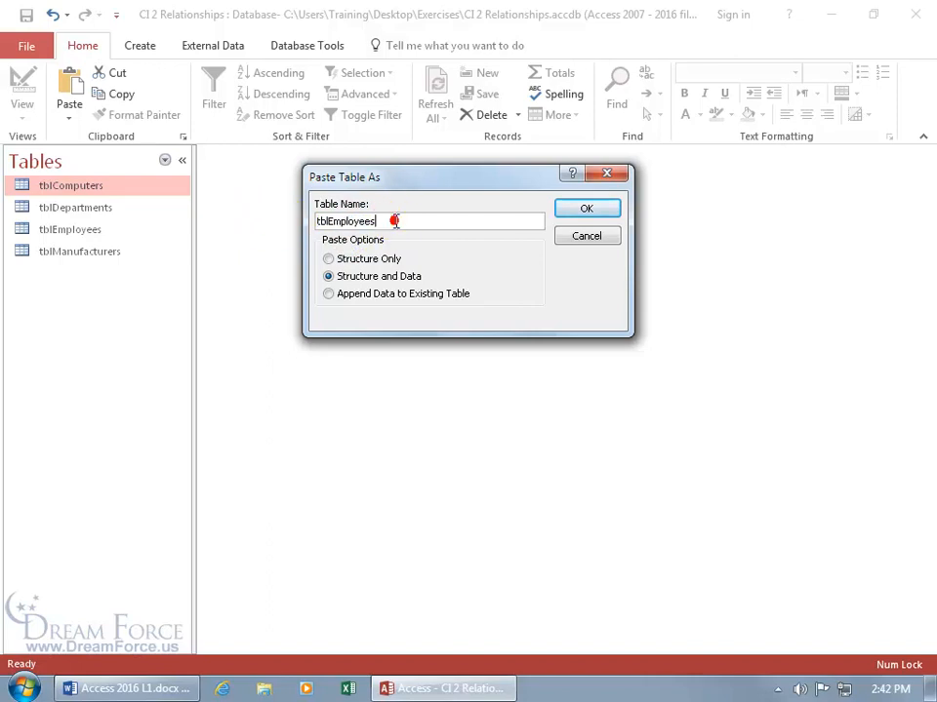
{"action": "type", "text": "Backup"}
{"action": "key", "text": "Return"}
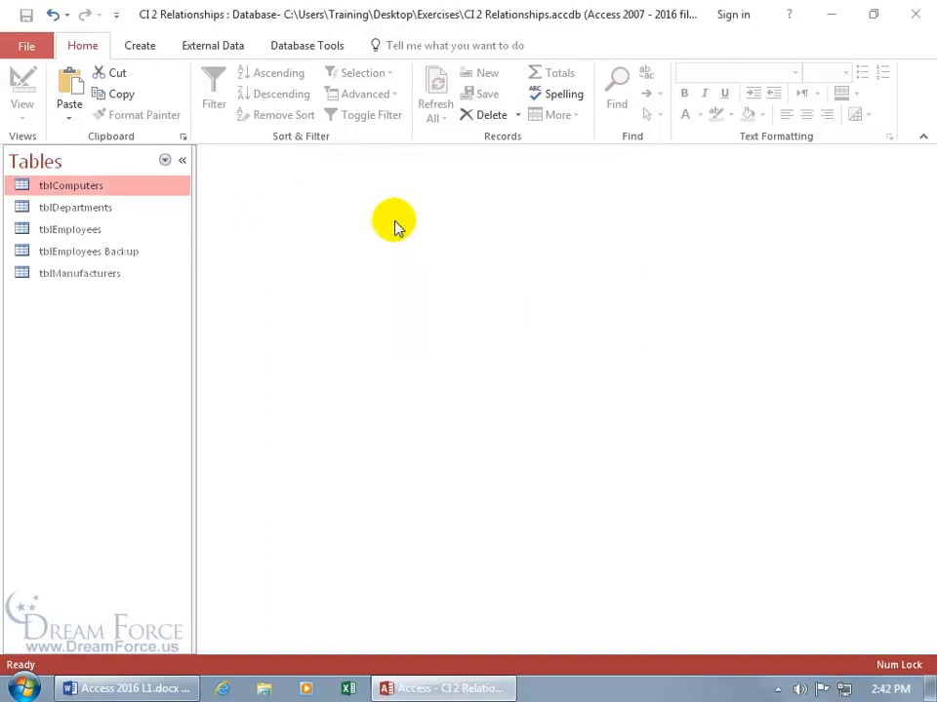
- Open tblEmployees, replace the last name in the seventh record with "j", and save the record by moving to the next one
{"action": "double_click", "coordinate": [81, 237]}
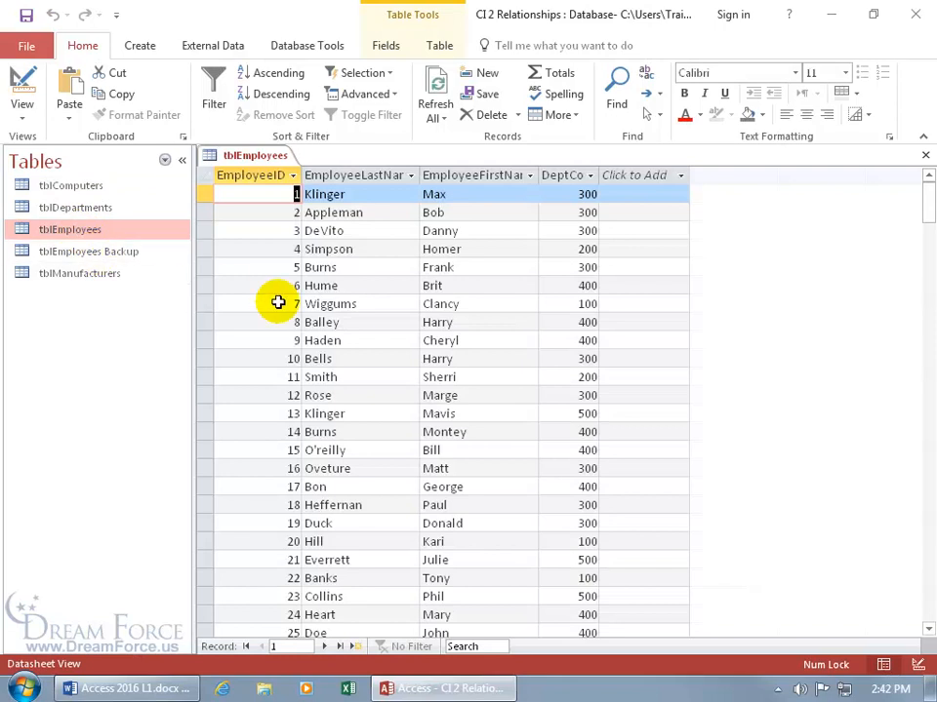
{"action": "double_click", "coordinate": [369, 304]}
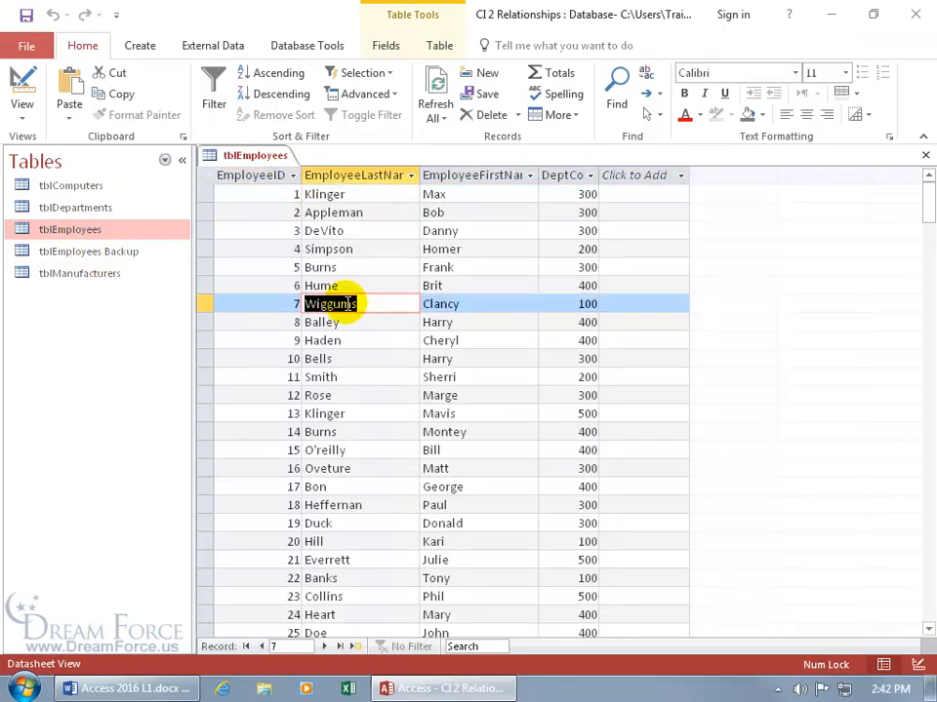
{"action": "key", "text": "Delete"}
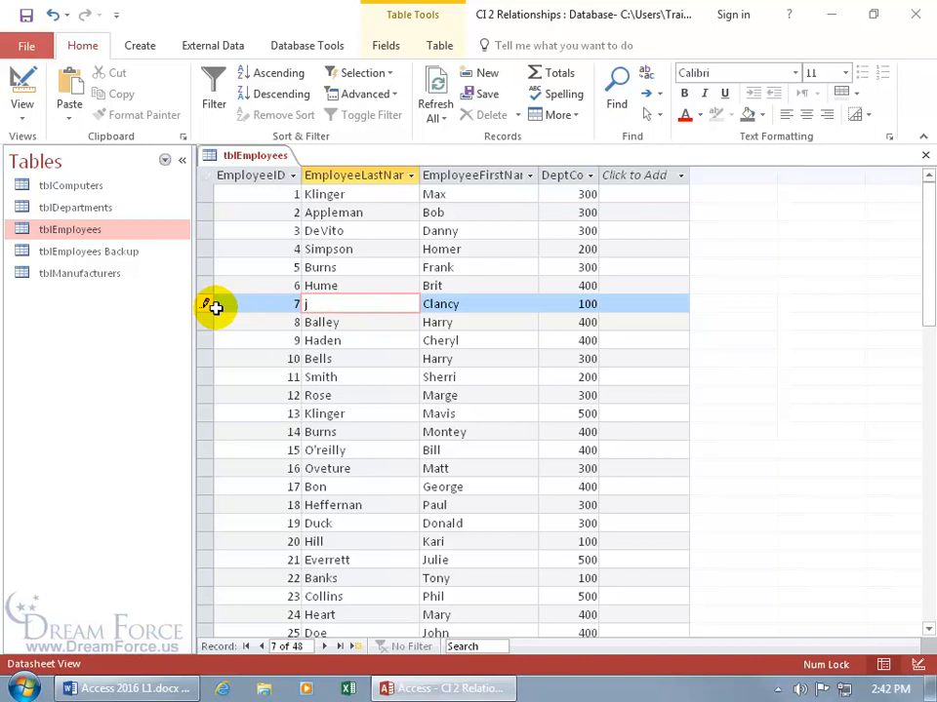
{"action": "left_click", "coordinate": [320, 322]}
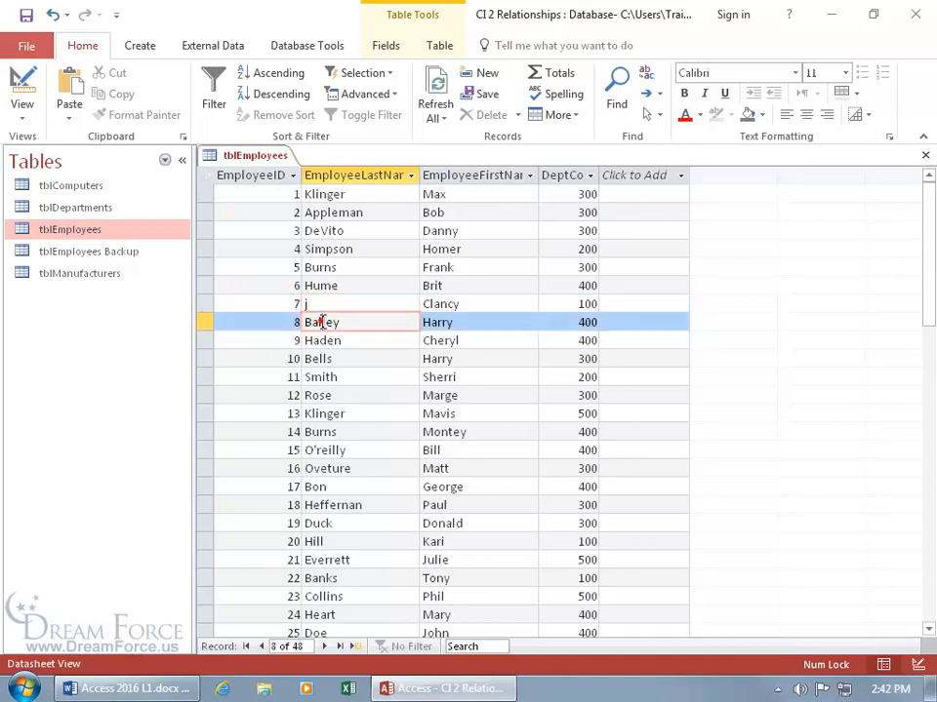
- Permanently delete the seventh record from tblEmployees and close the table
{"action": "left_click", "coordinate": [206, 304]}
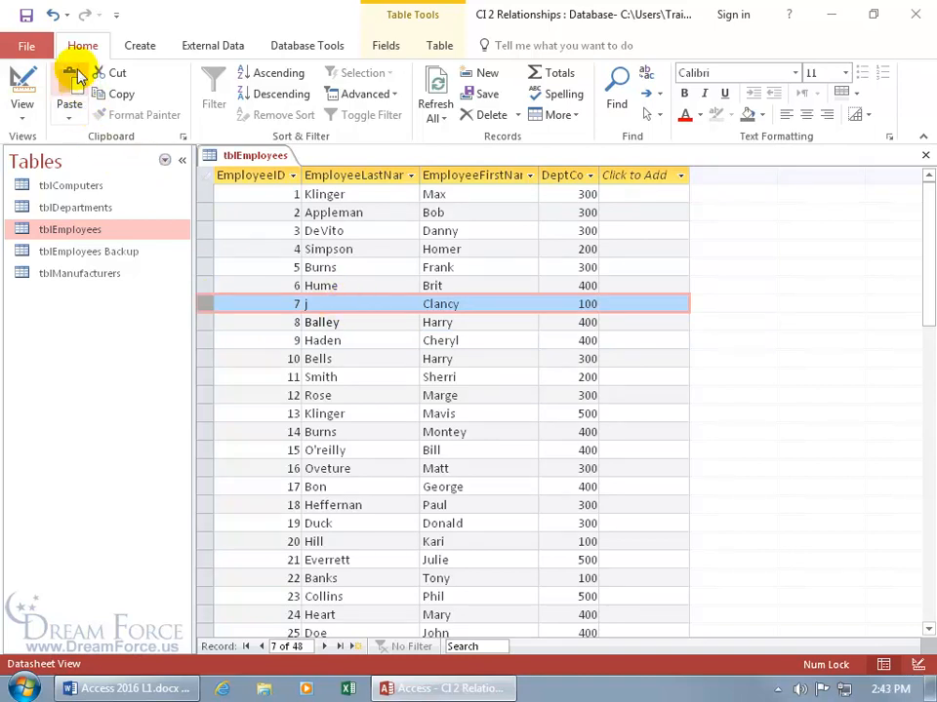
{"action": "left_click", "coordinate": [492, 117]}
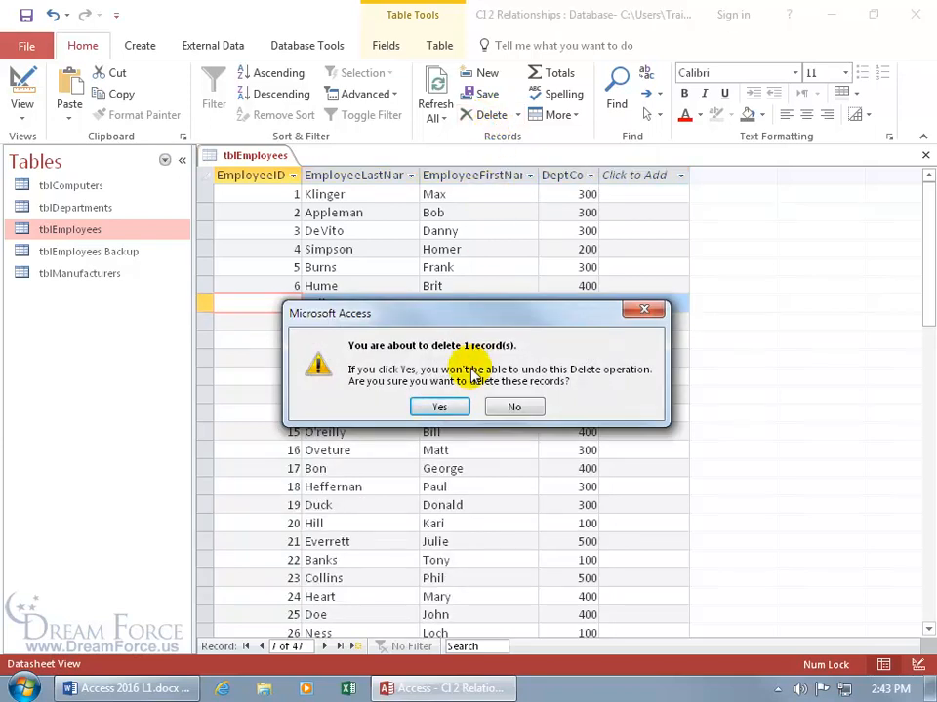
{"action": "left_click", "coordinate": [437, 405]}
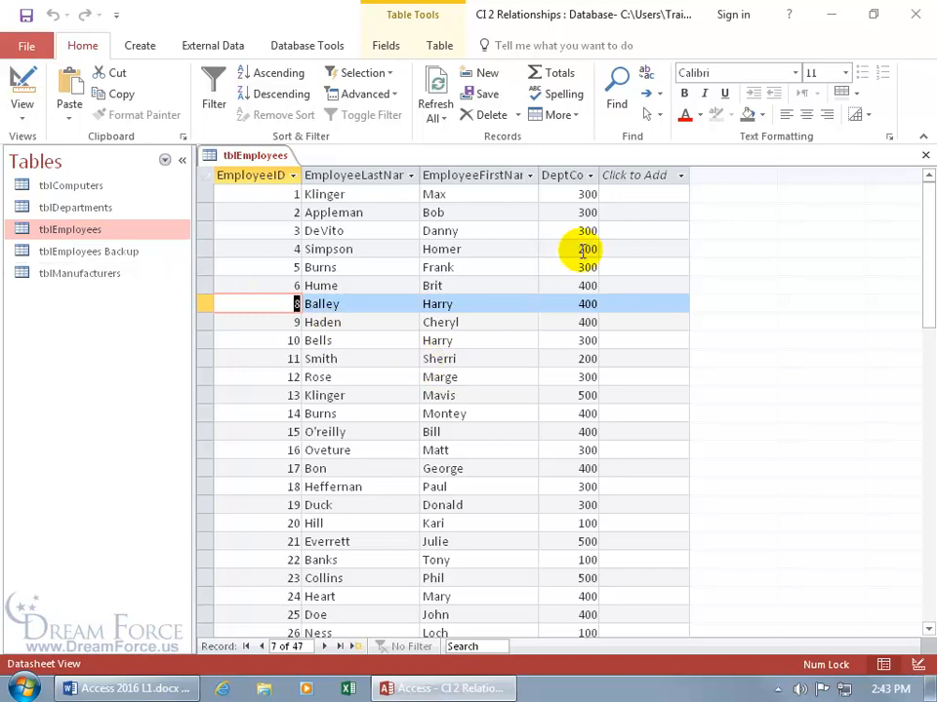
{"action": "left_click", "coordinate": [925, 156]}
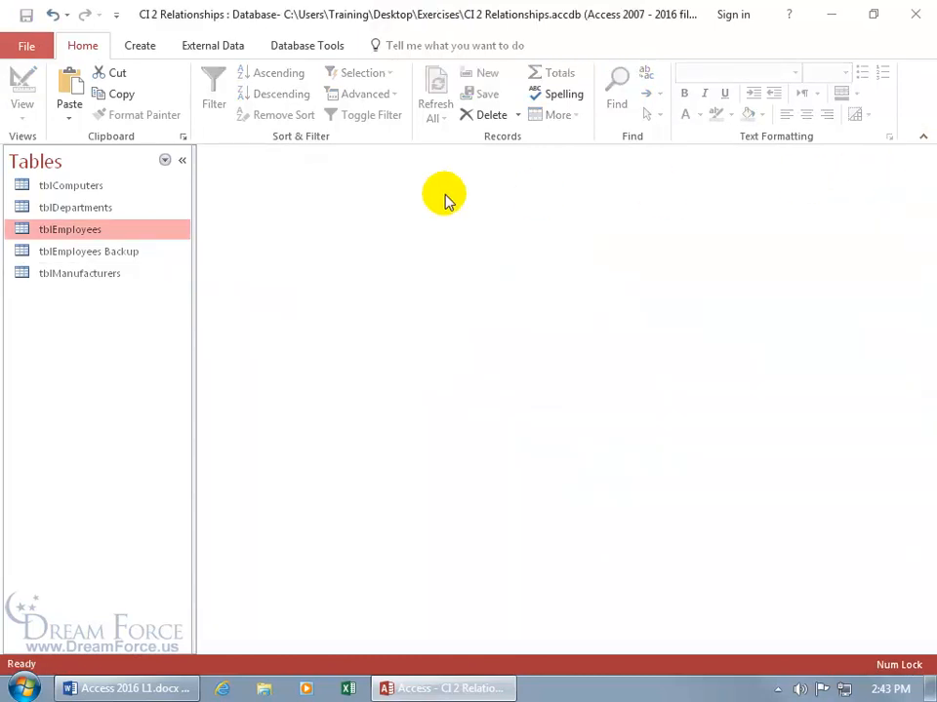
- Delete the tblEmployees table from the database, agreeing to empty the clipboard as well
{"action": "right_click", "coordinate": [80, 232]}
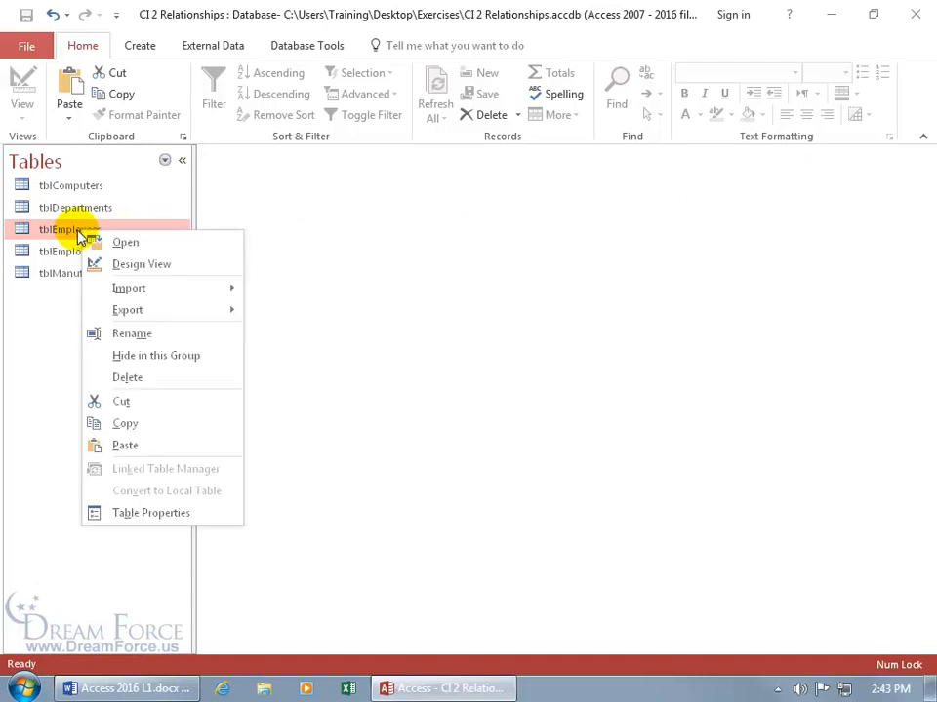
{"action": "left_click", "coordinate": [137, 378]}
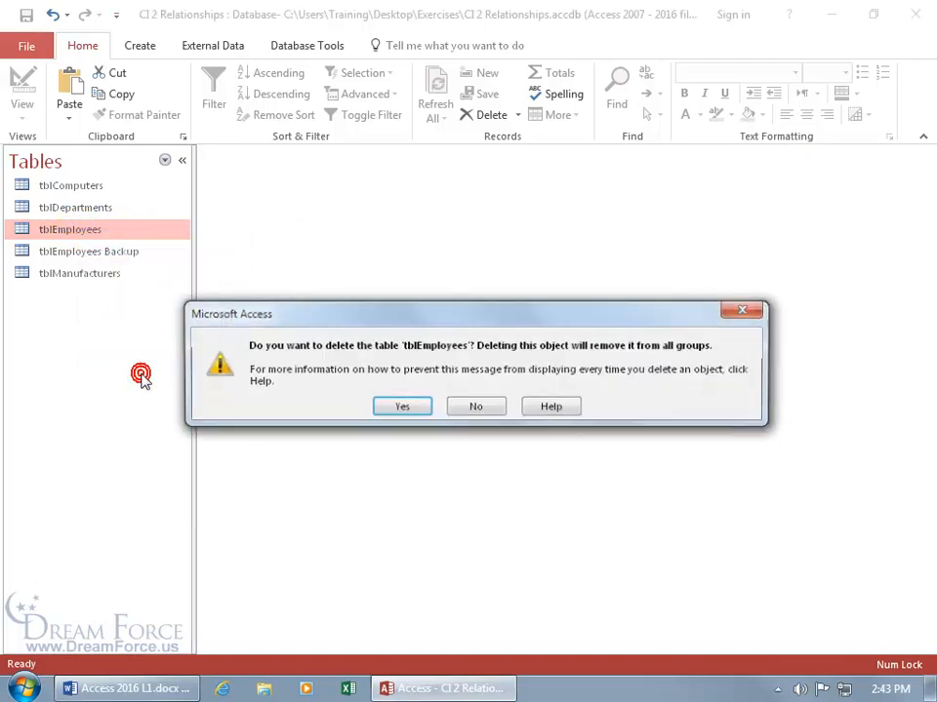
{"action": "left_click", "coordinate": [408, 410]}
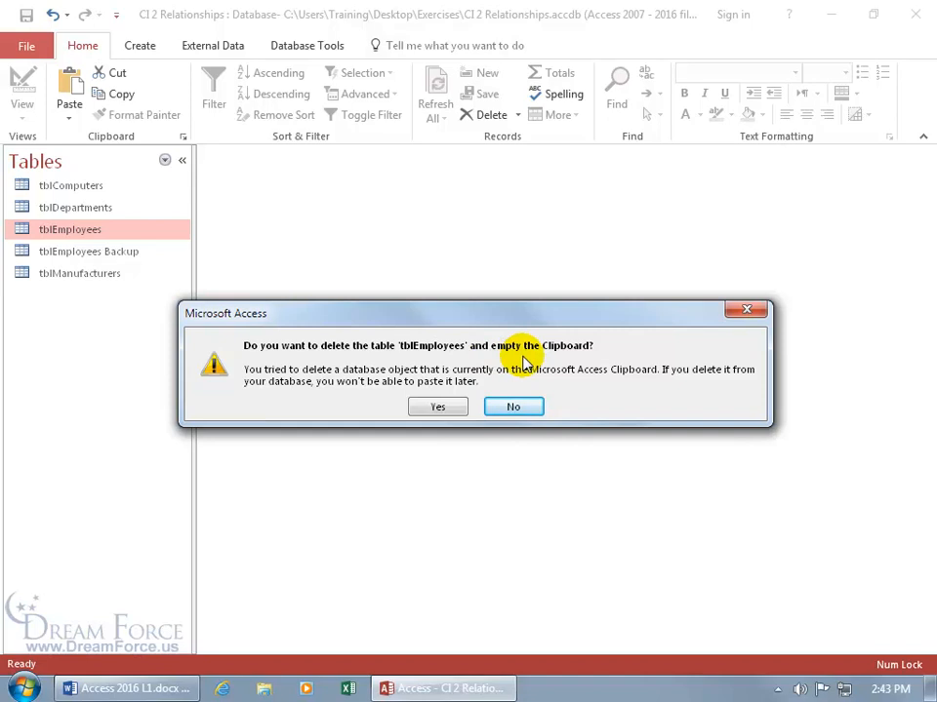
{"action": "left_click", "coordinate": [437, 408]}
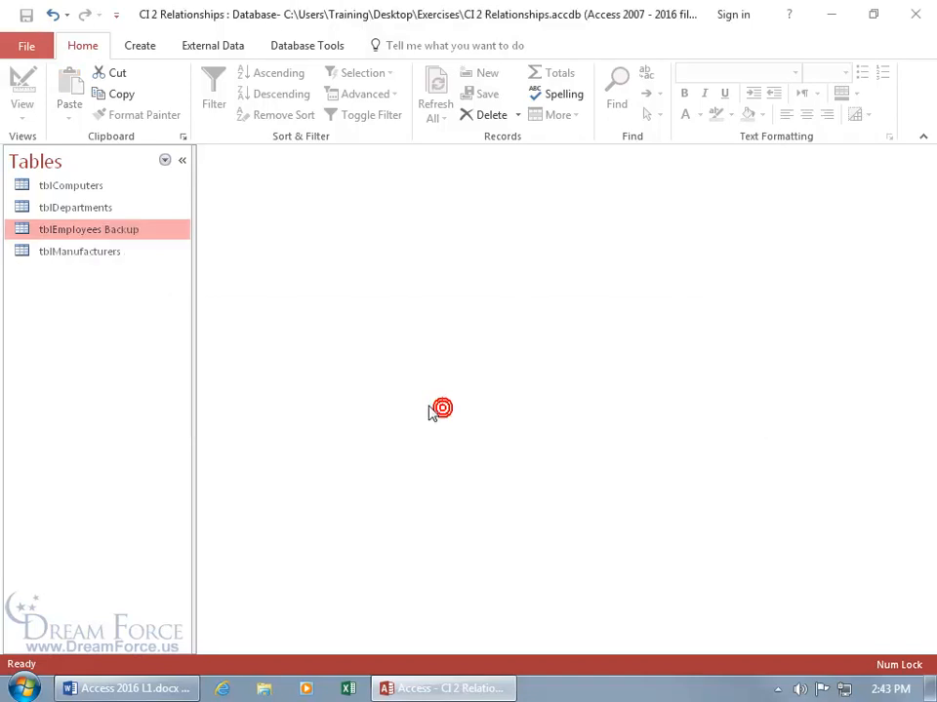
- Review the records of tblEmployees Backup, close it, and rename the table as tblEmployees
{"action": "double_click", "coordinate": [83, 238]}
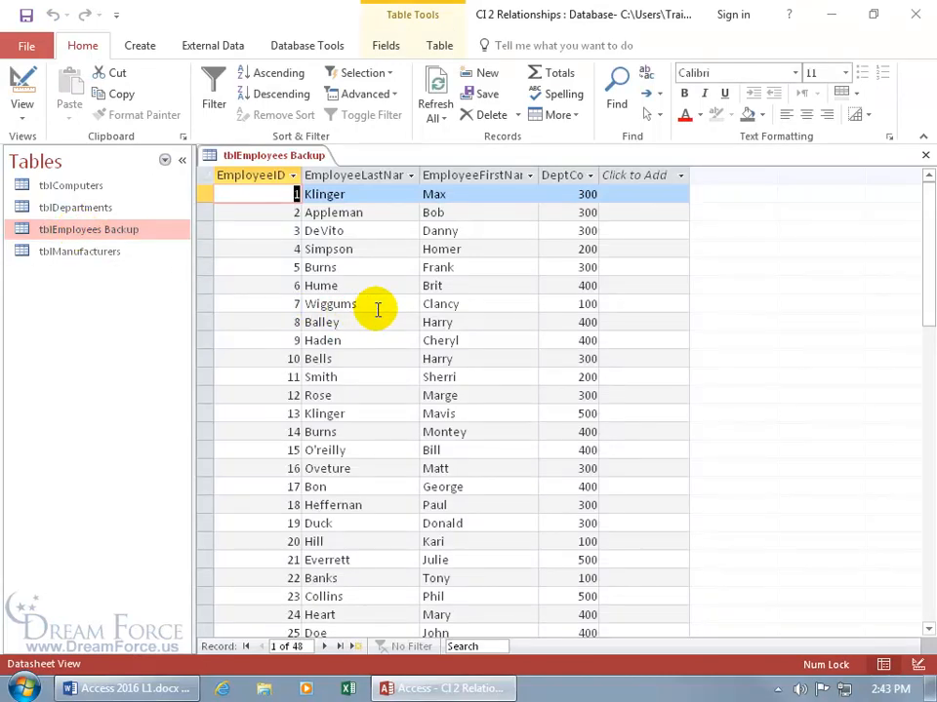
{"action": "left_click", "coordinate": [925, 155]}
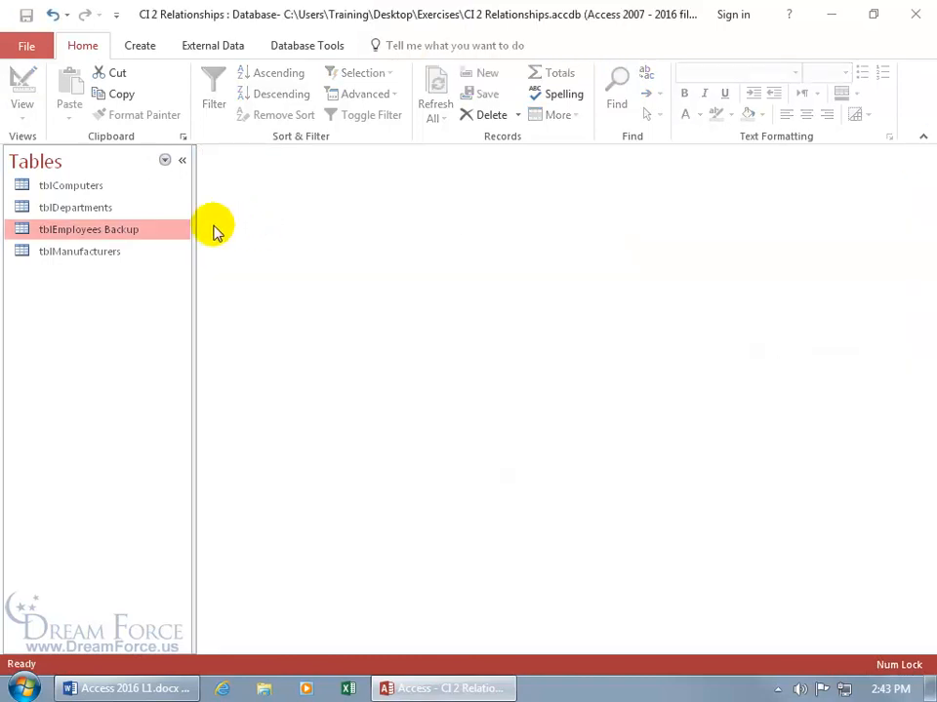
{"action": "right_click", "coordinate": [121, 238]}
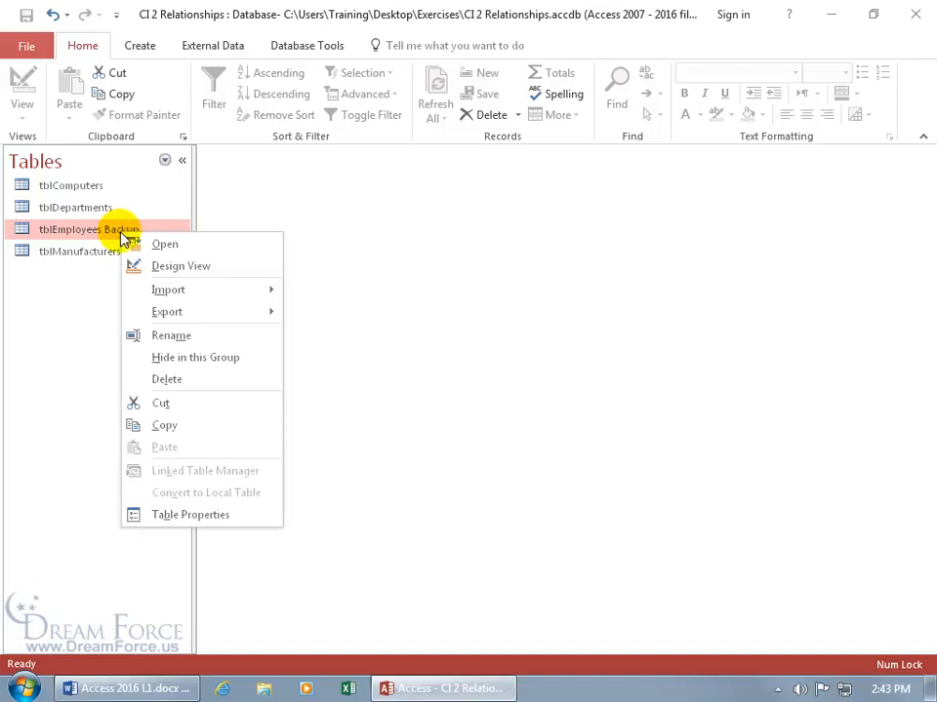
{"action": "left_click", "coordinate": [164, 337]}
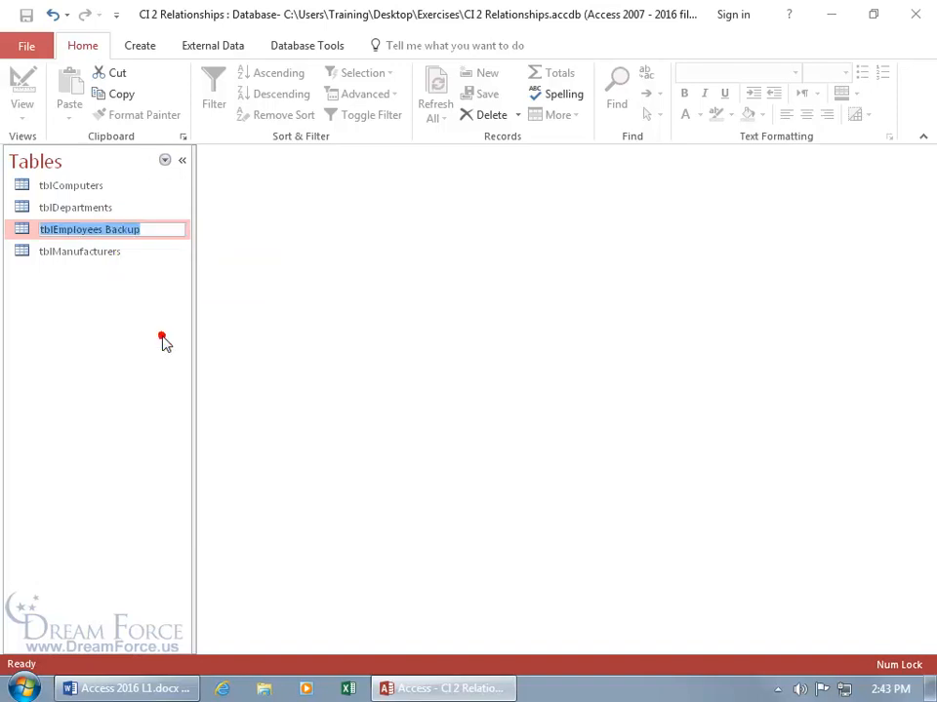
{"action": "left_click", "coordinate": [153, 230]}
{"action": "left_click_drag", "start_coordinate": [153, 230], "coordinate": [105, 232]}
{"action": "key", "text": "BackSpace"}
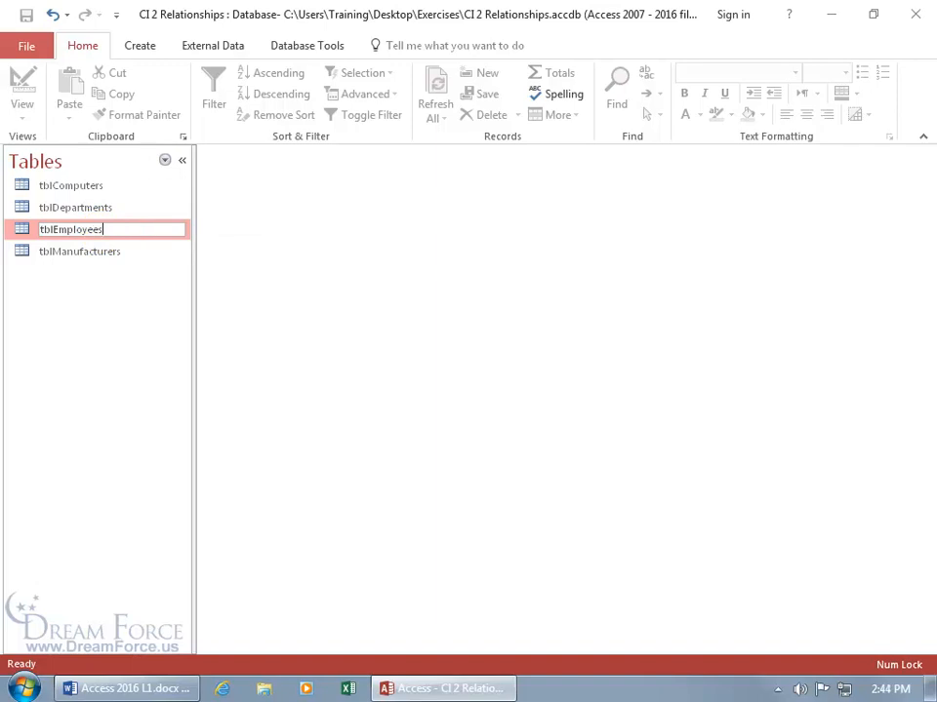
{"action": "key", "text": "Return"}
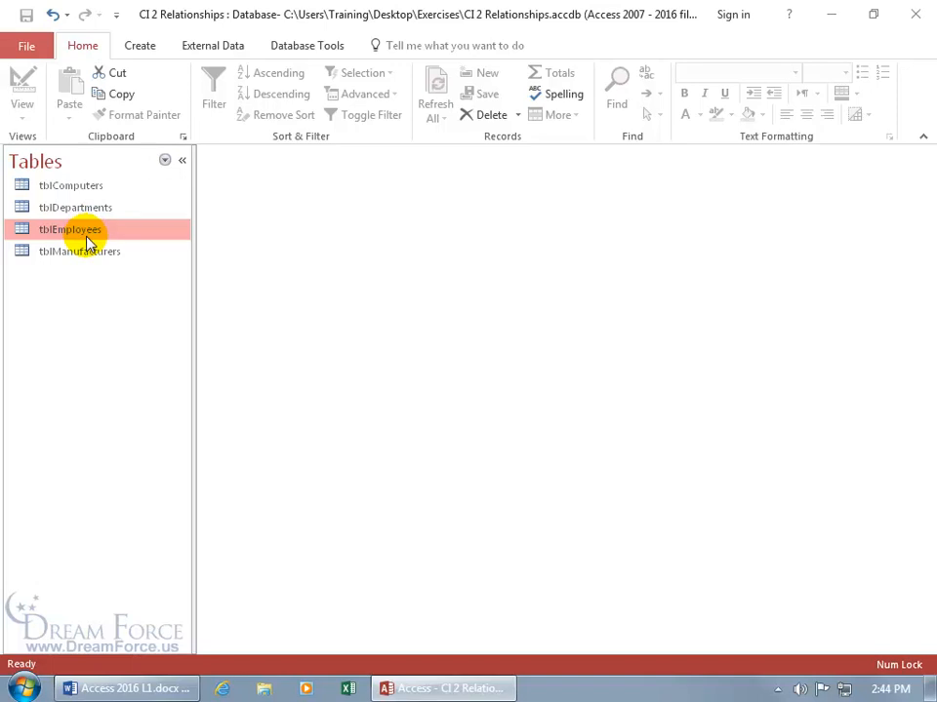
{"action": "right_click", "coordinate": [77, 231]}
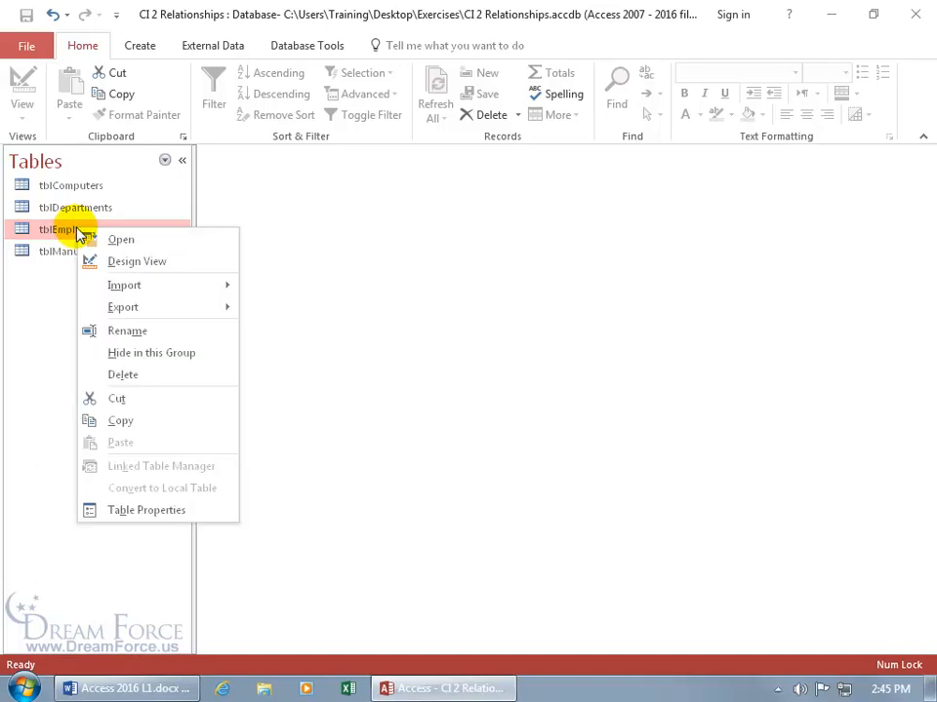
{"action": "left_click", "coordinate": [135, 424]}
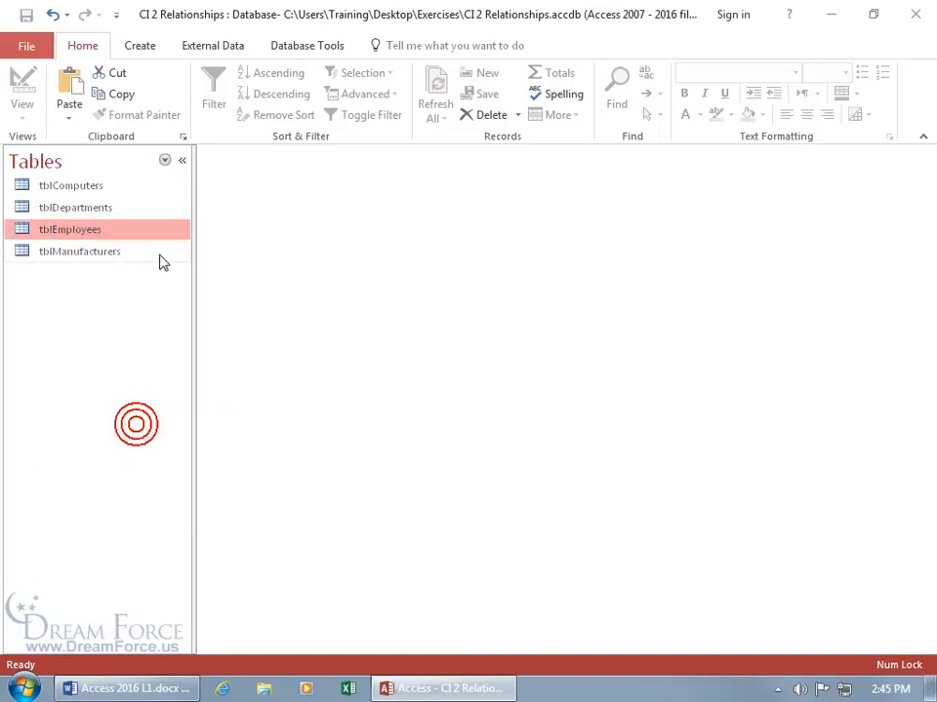
{"action": "left_click", "coordinate": [77, 96]}
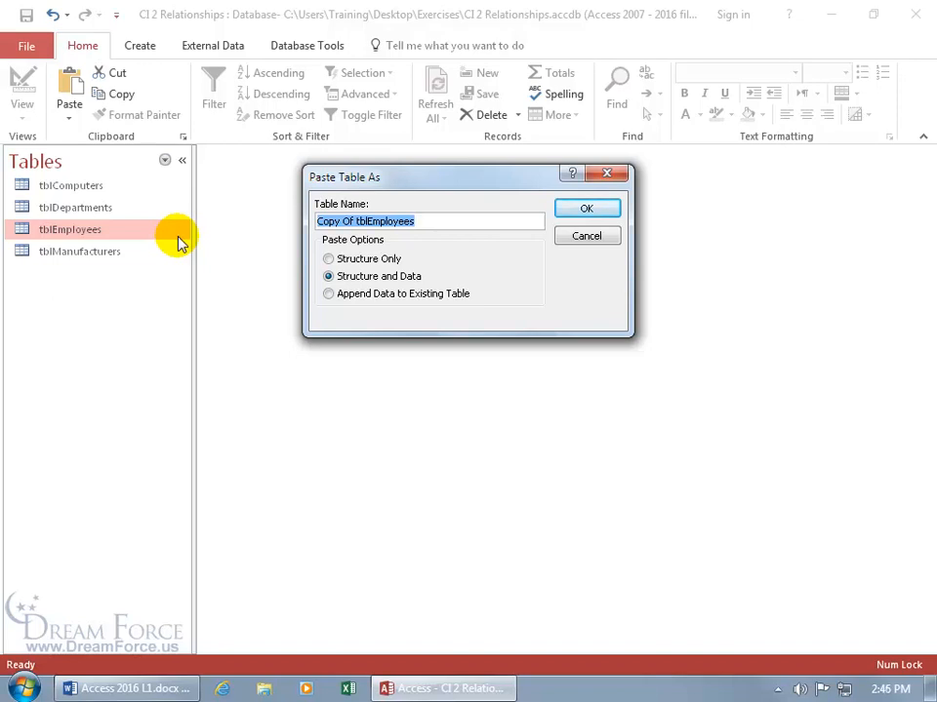
{"action": "left_click", "coordinate": [579, 236]}
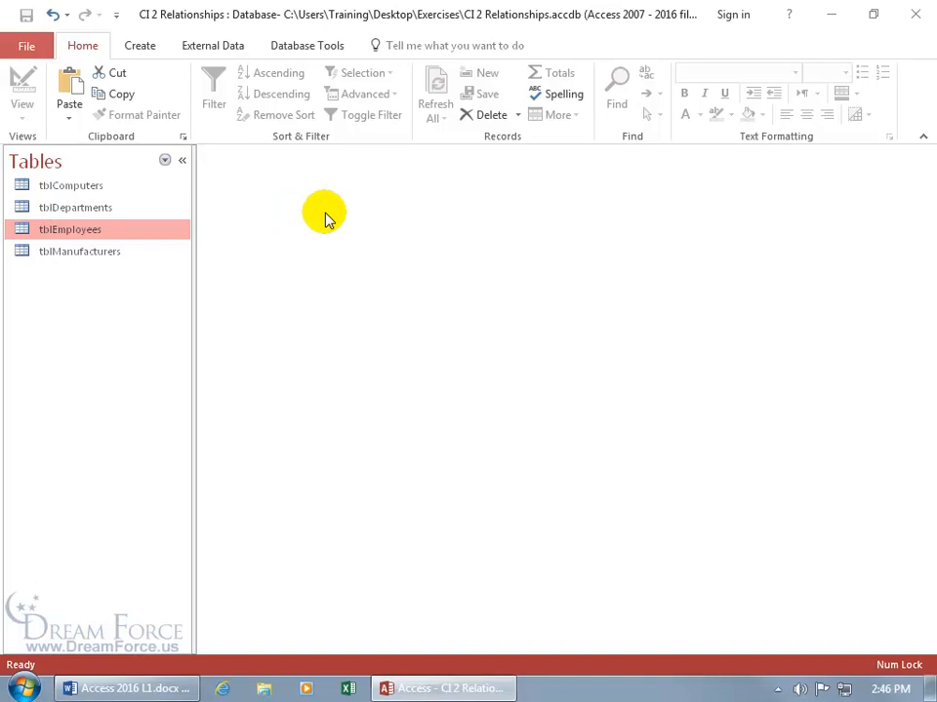
- Minimize the current database, open the Exercises folder on the desktop, and open Books.accdb from it
{"action": "left_click", "coordinate": [830, 14]}
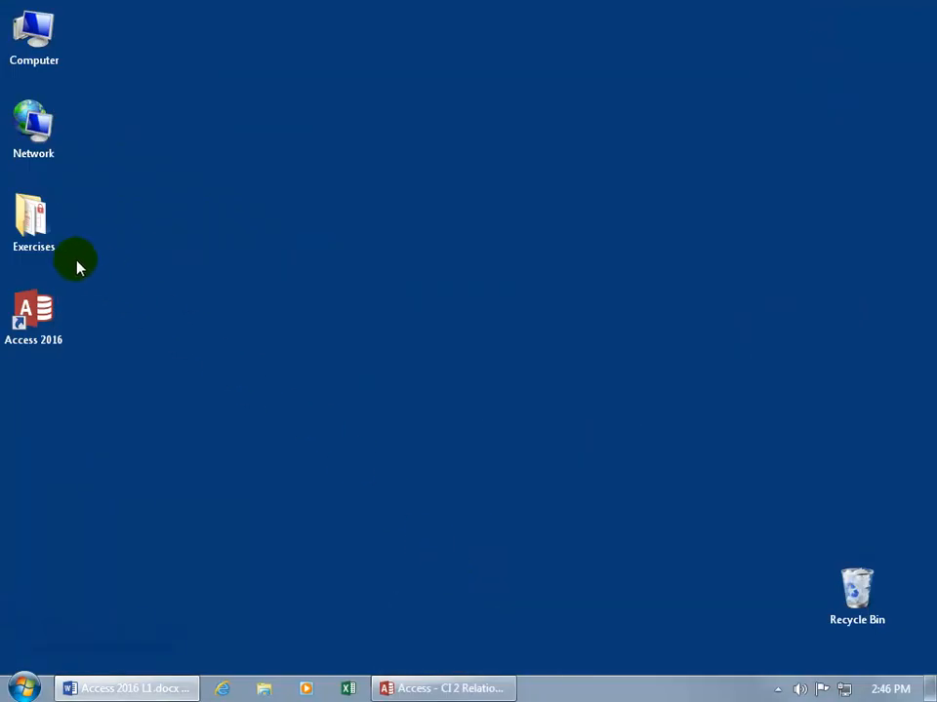
{"action": "left_click", "coordinate": [33, 228]}
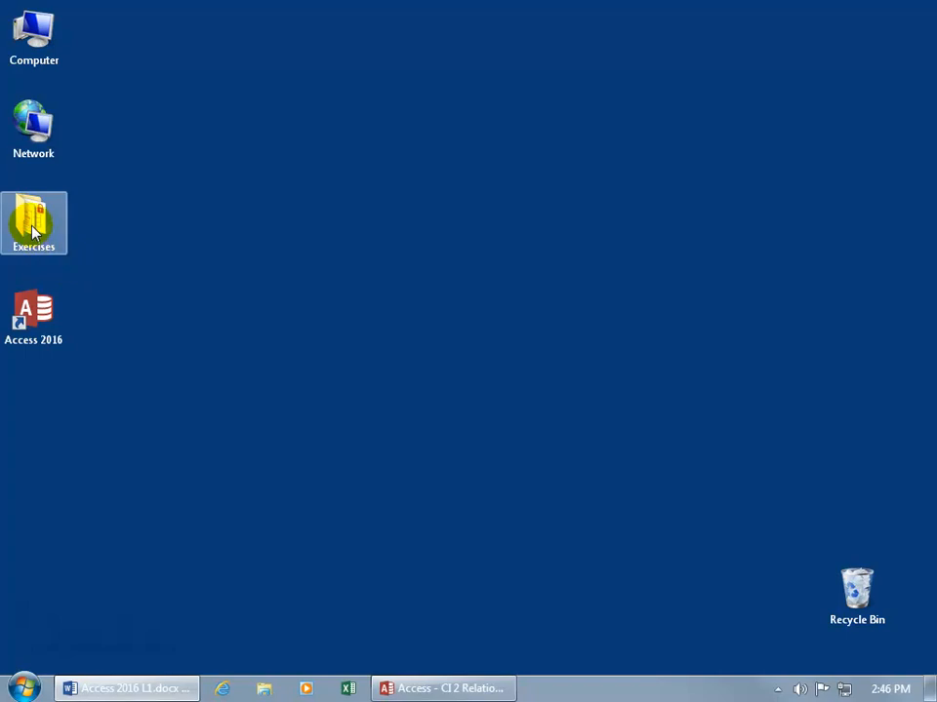
{"action": "double_click", "coordinate": [33, 228]}
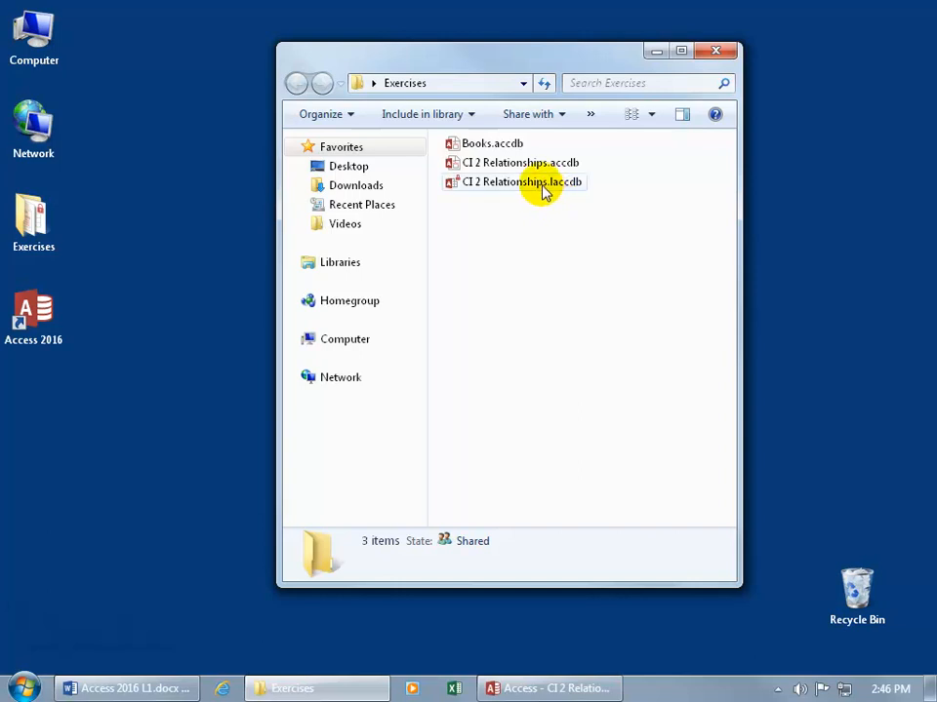
{"action": "mouse_move", "coordinate": [544, 193]}
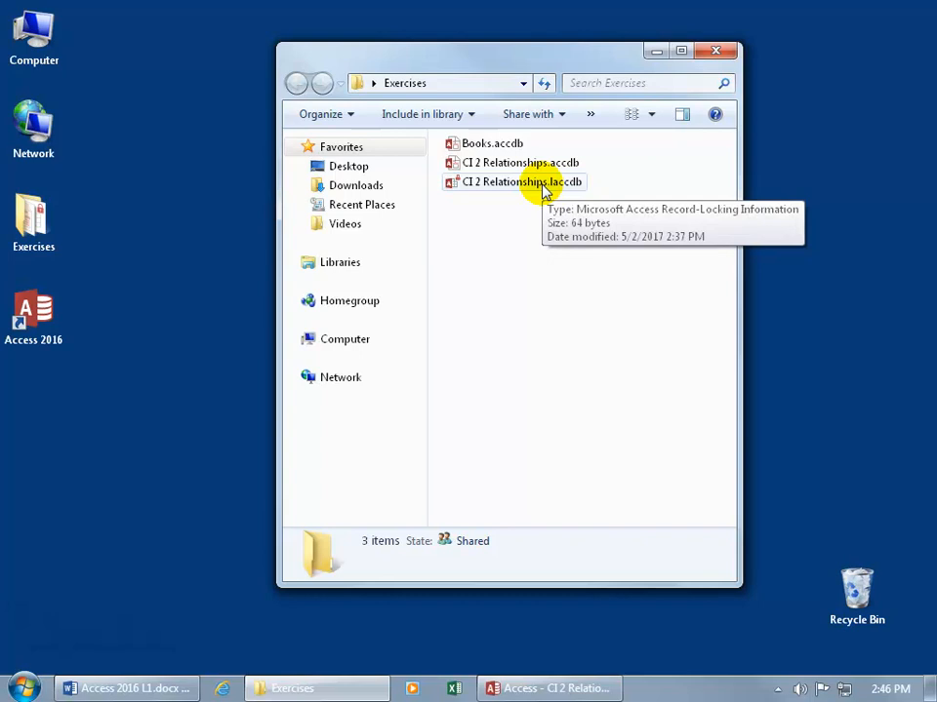
{"action": "double_click", "coordinate": [485, 149]}
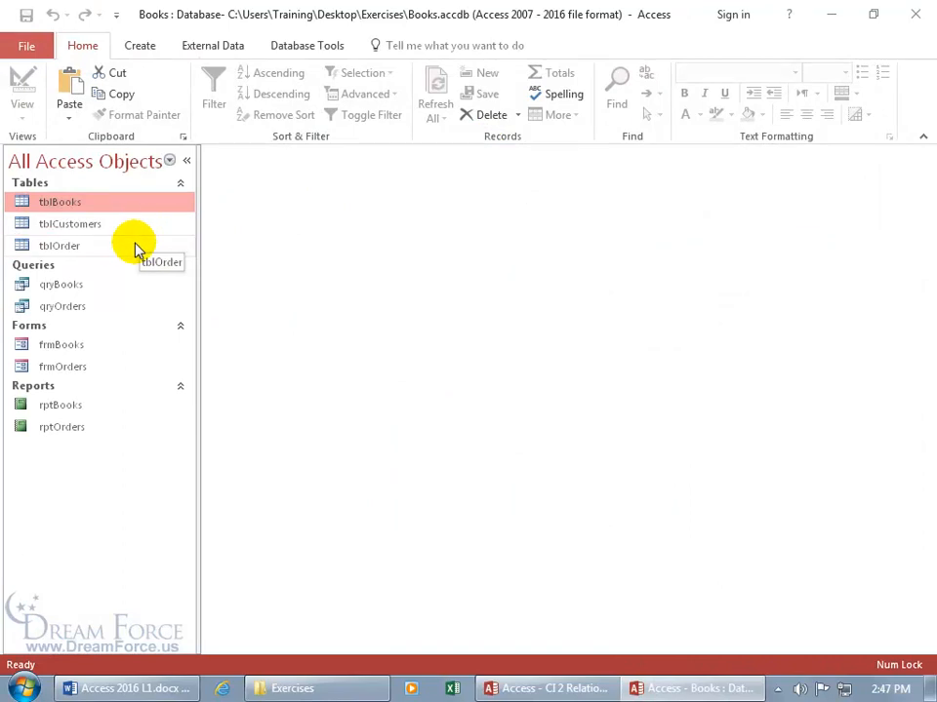
- Return to the CI 2 Relationships database and begin an Access export of tblEmployees with Books.accdb in the Exercises folder as destination
{"action": "left_click", "coordinate": [576, 691]}
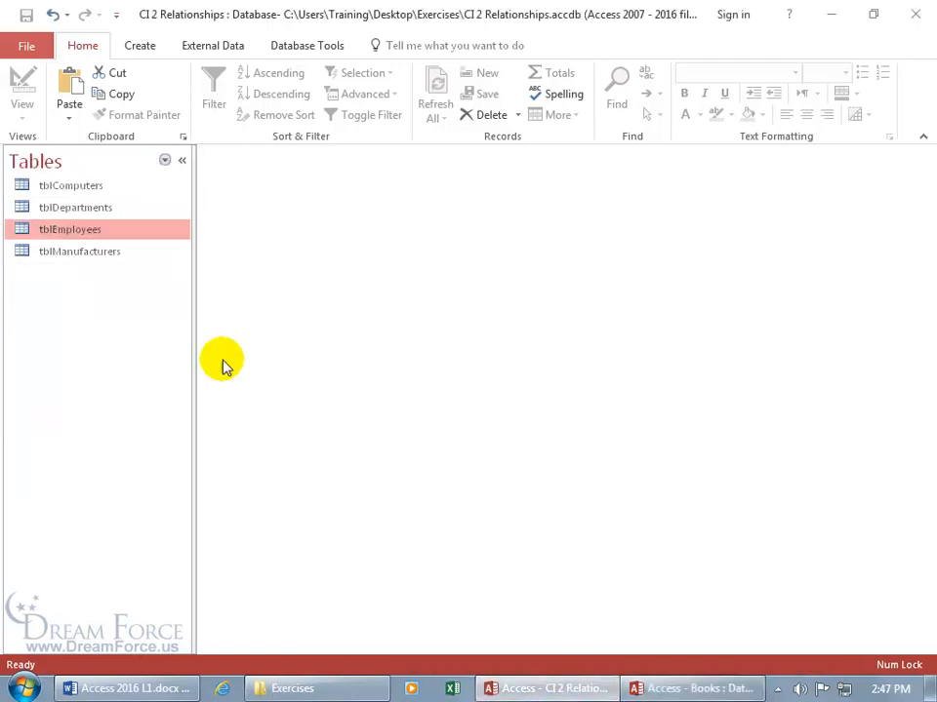
{"action": "right_click", "coordinate": [80, 239]}
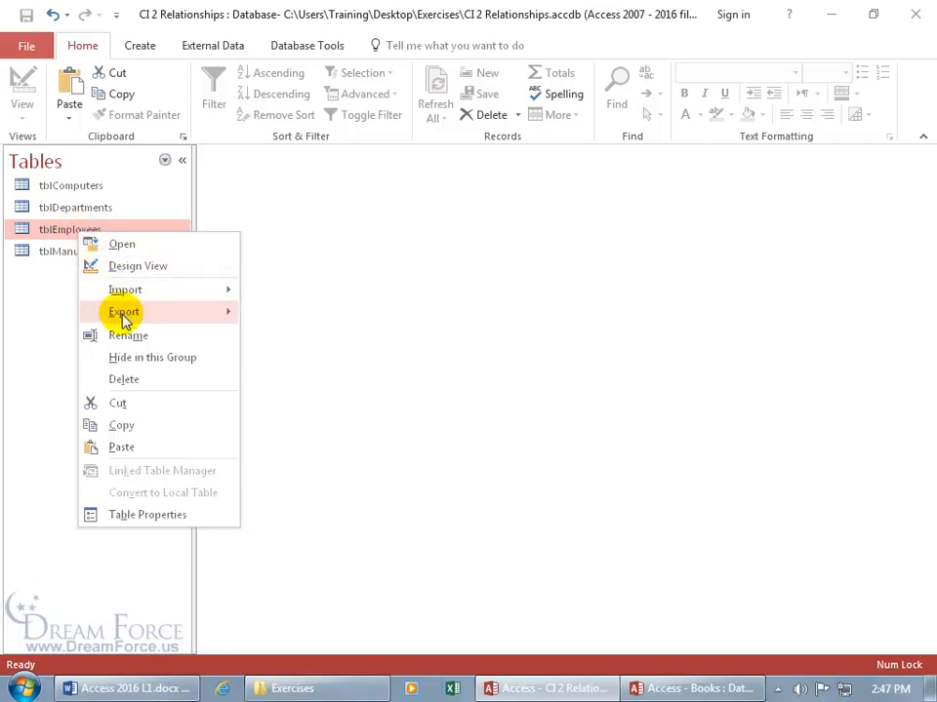
{"action": "mouse_move", "coordinate": [125, 323]}
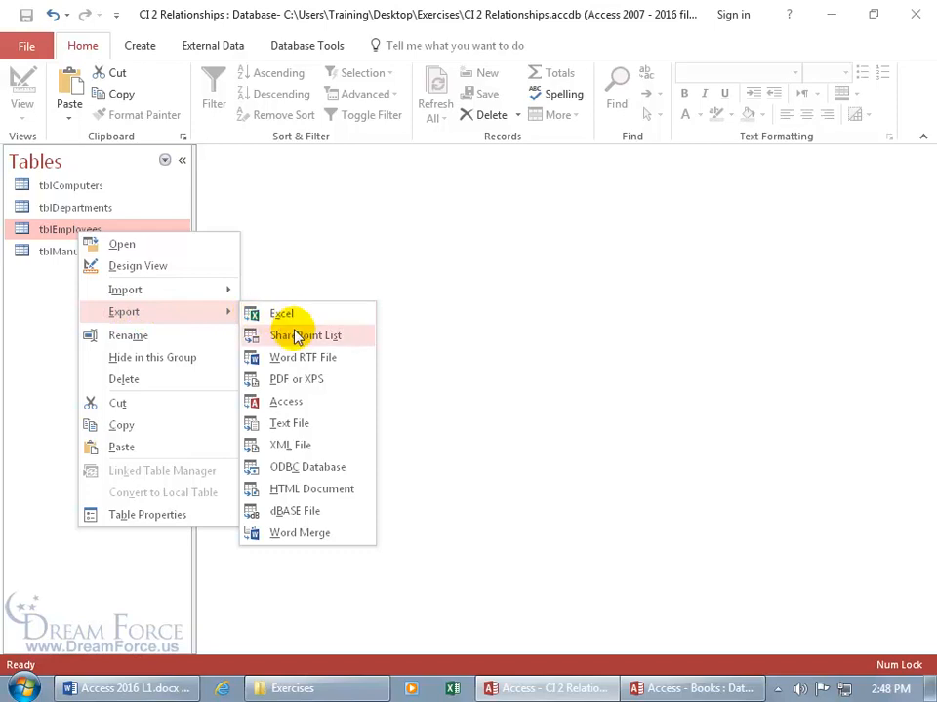
{"action": "left_click", "coordinate": [298, 409]}
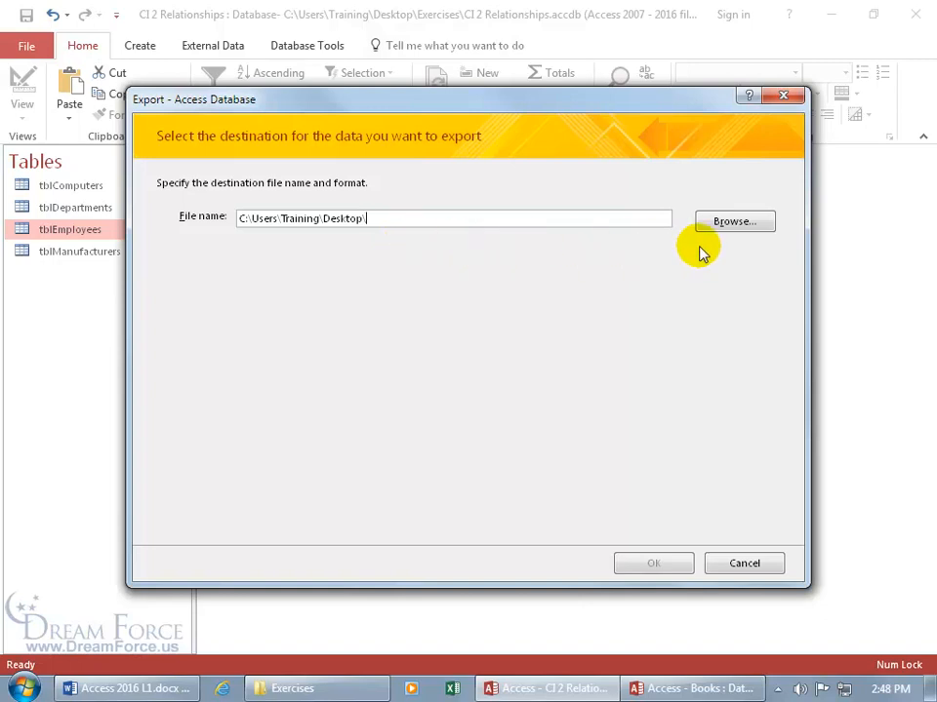
{"action": "left_click", "coordinate": [738, 223]}
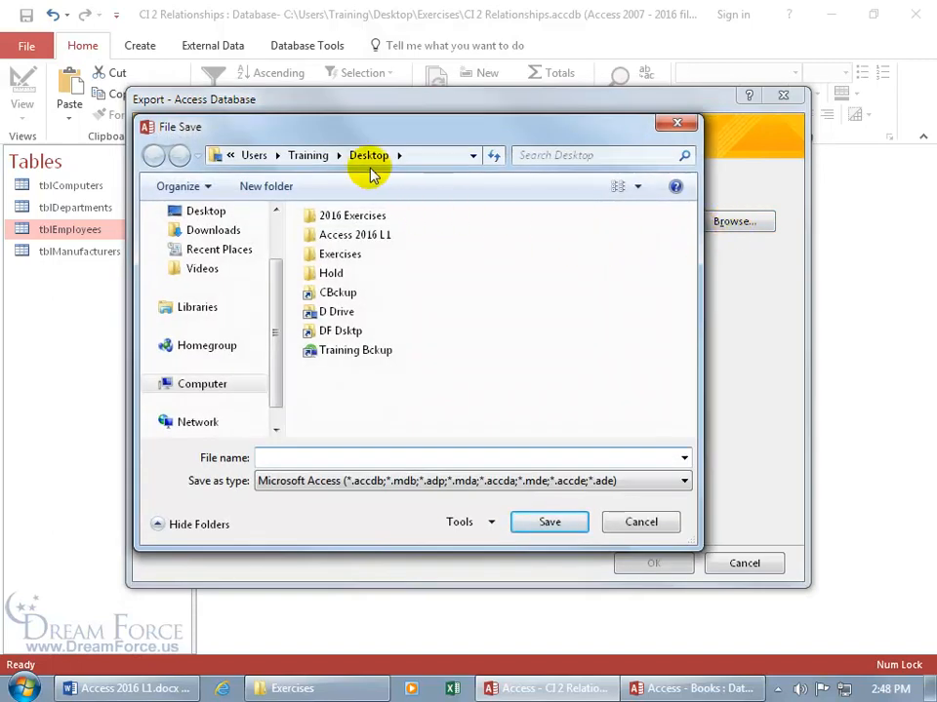
{"action": "double_click", "coordinate": [328, 259]}
{"action": "double_click", "coordinate": [349, 216]}
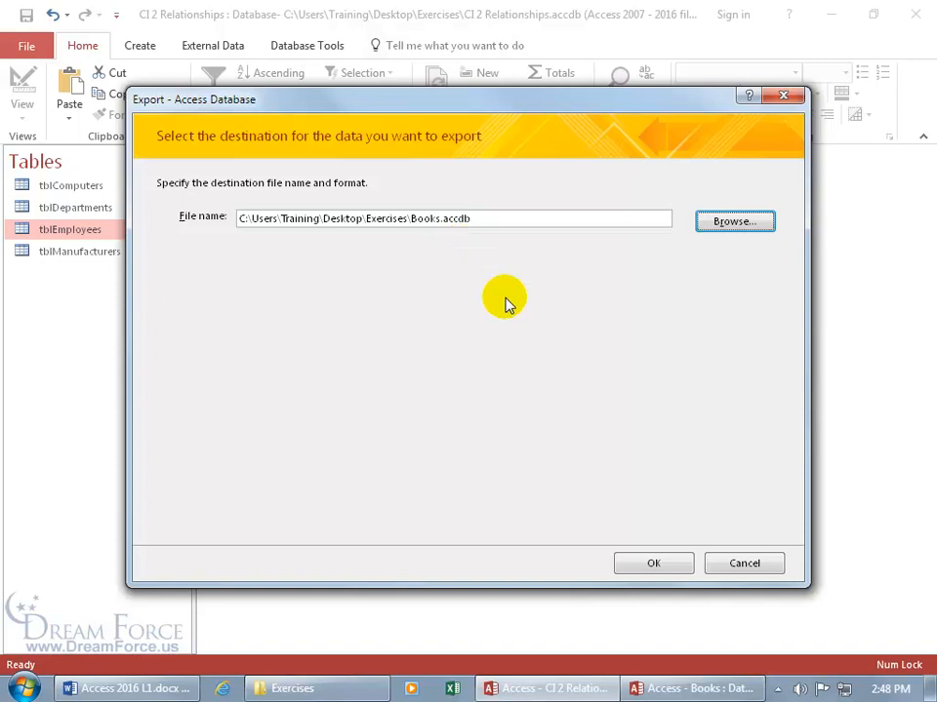
- Export tblEmployees as Definition Only without saving the export steps, and open the exported table in the Books database
{"action": "left_click", "coordinate": [649, 562]}
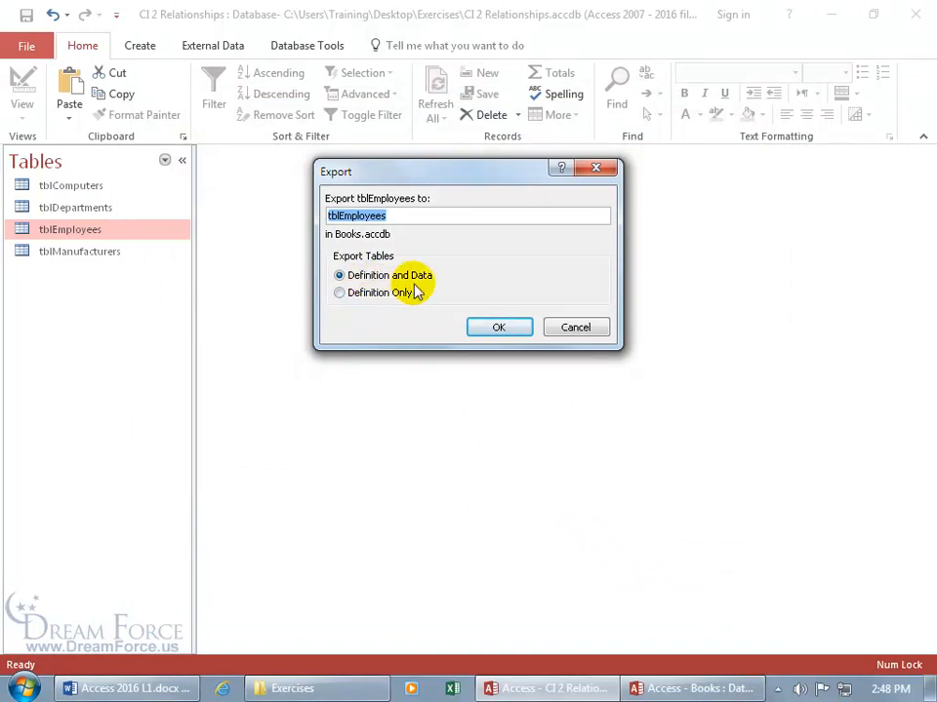
{"action": "left_click", "coordinate": [368, 302]}
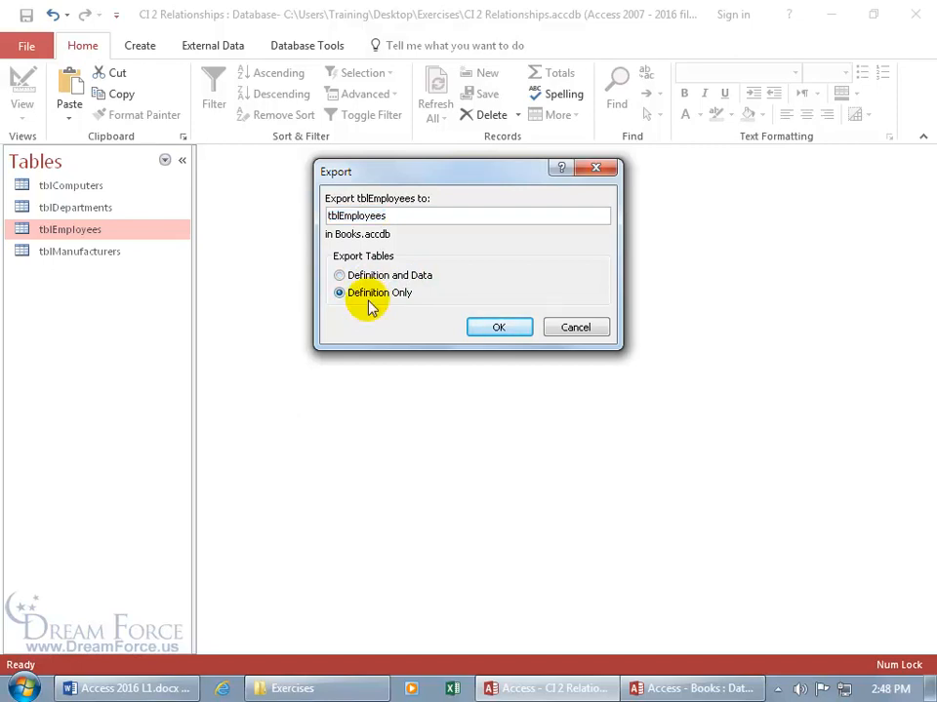
{"action": "left_click", "coordinate": [488, 328]}
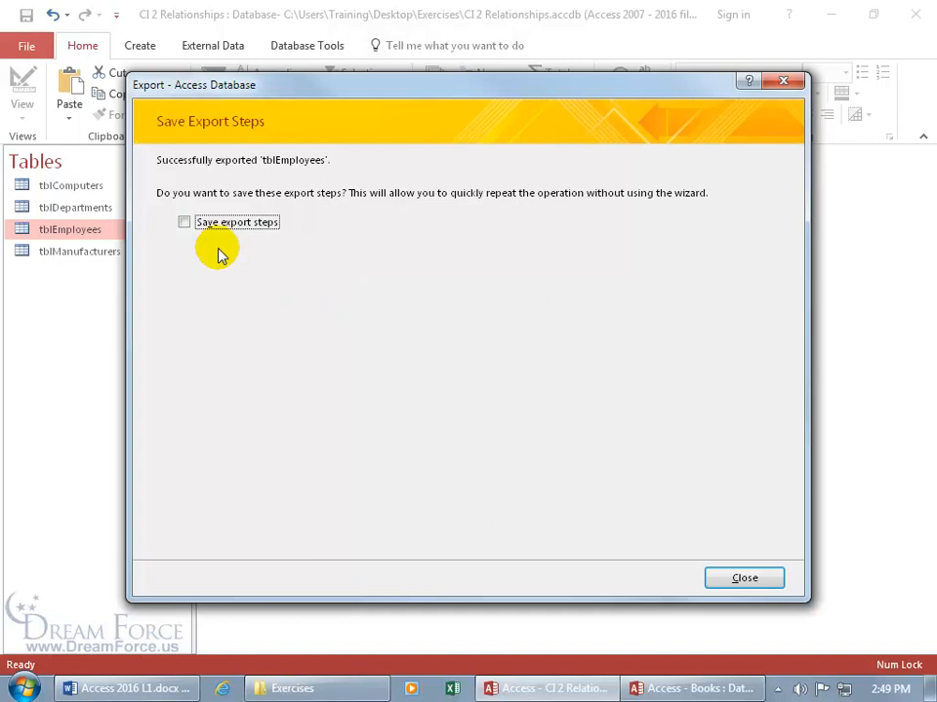
{"action": "left_click", "coordinate": [722, 581]}
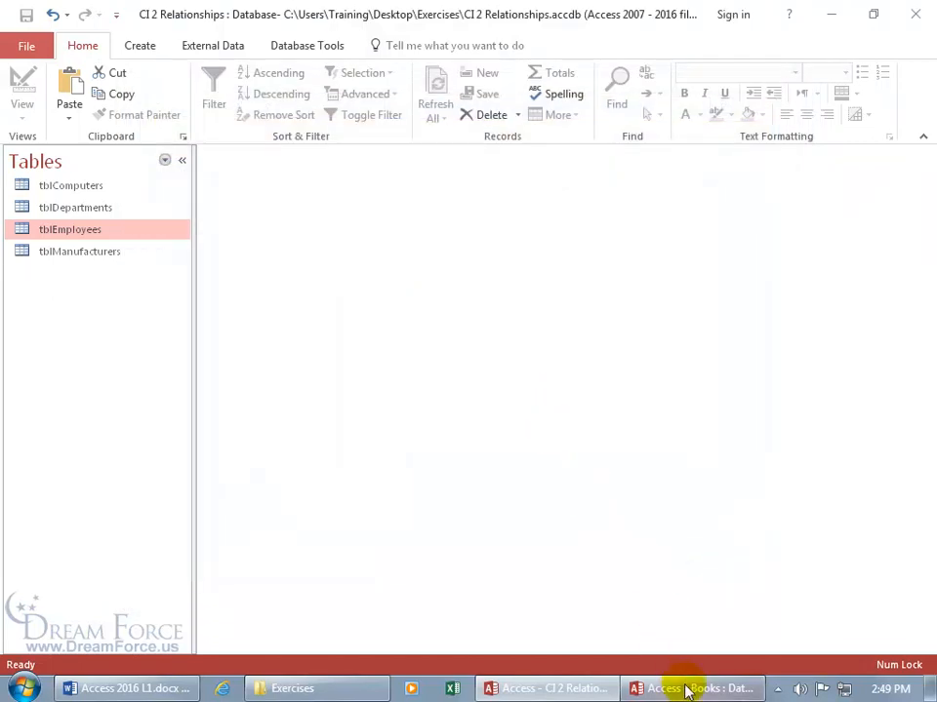
{"action": "left_click", "coordinate": [686, 691]}
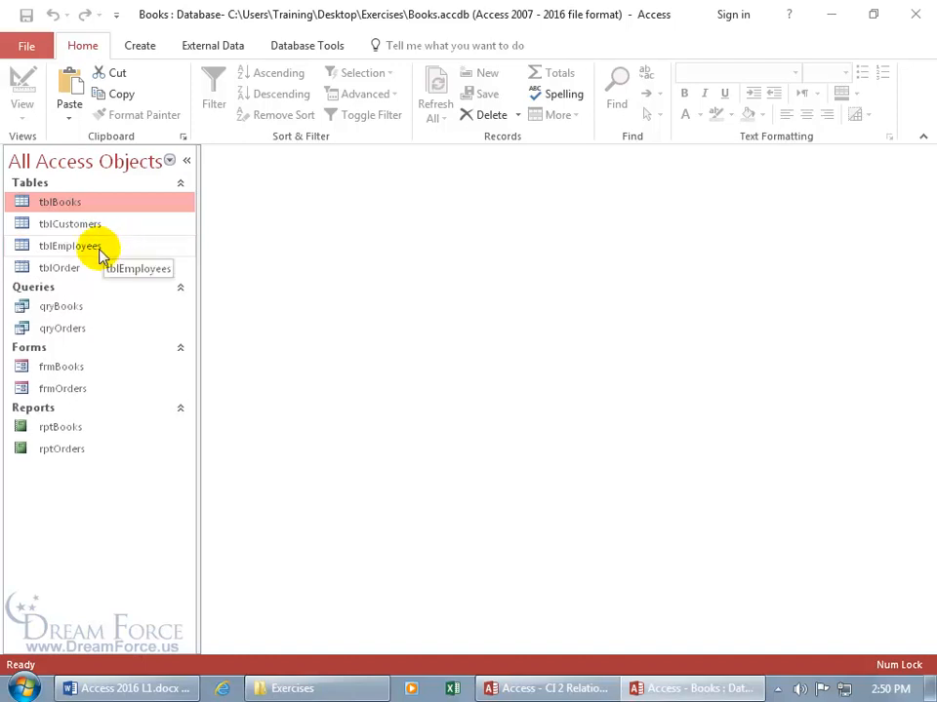
{"action": "double_click", "coordinate": [98, 252]}
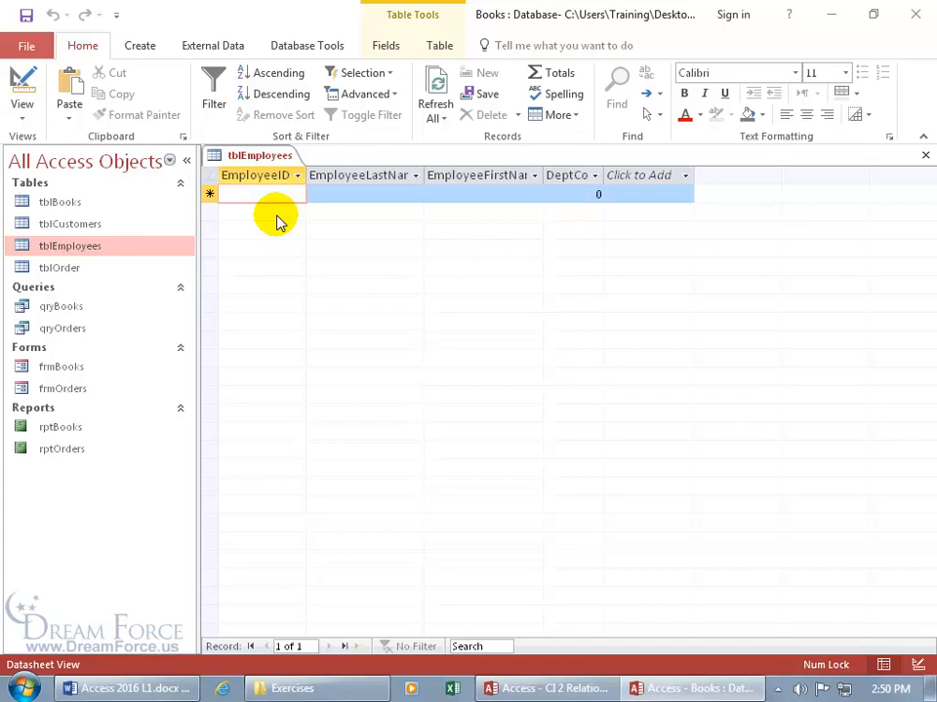
- Copy tblEmployees from the CI 2 Relationships database and start pasting it into the Books database
{"action": "left_click", "coordinate": [543, 687]}
{"action": "right_click", "coordinate": [82, 239]}
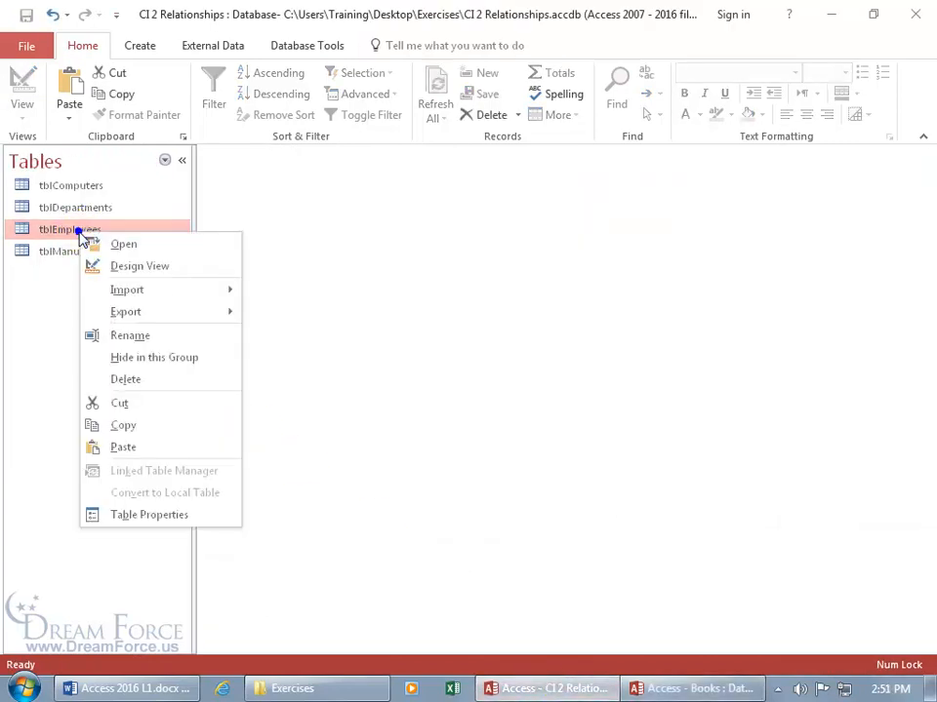
{"action": "left_click", "coordinate": [131, 425]}
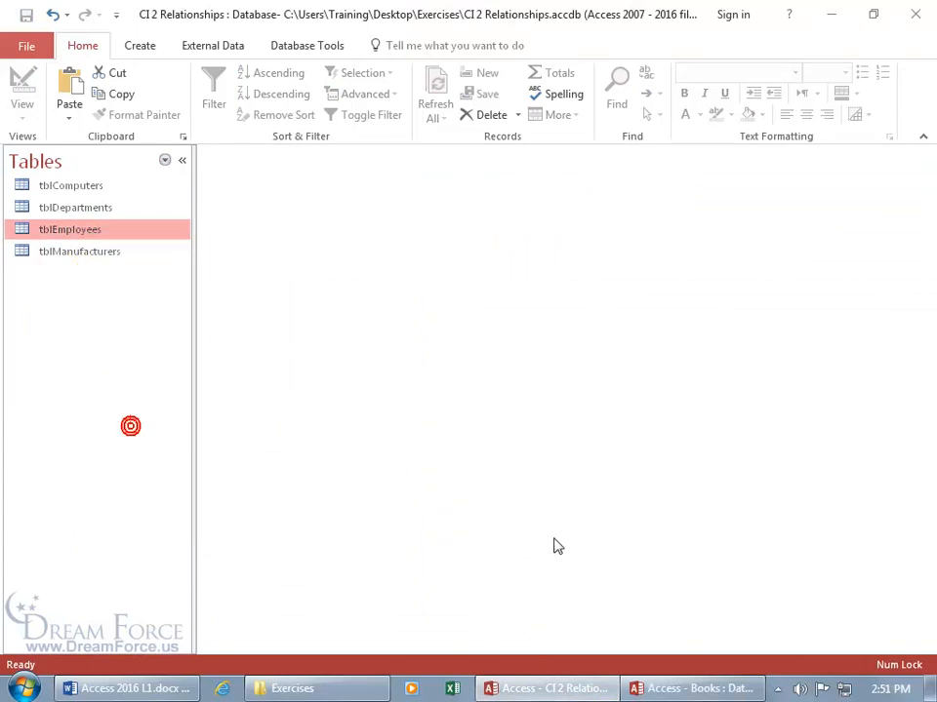
{"action": "left_click", "coordinate": [675, 689]}
{"action": "right_click", "coordinate": [90, 245]}
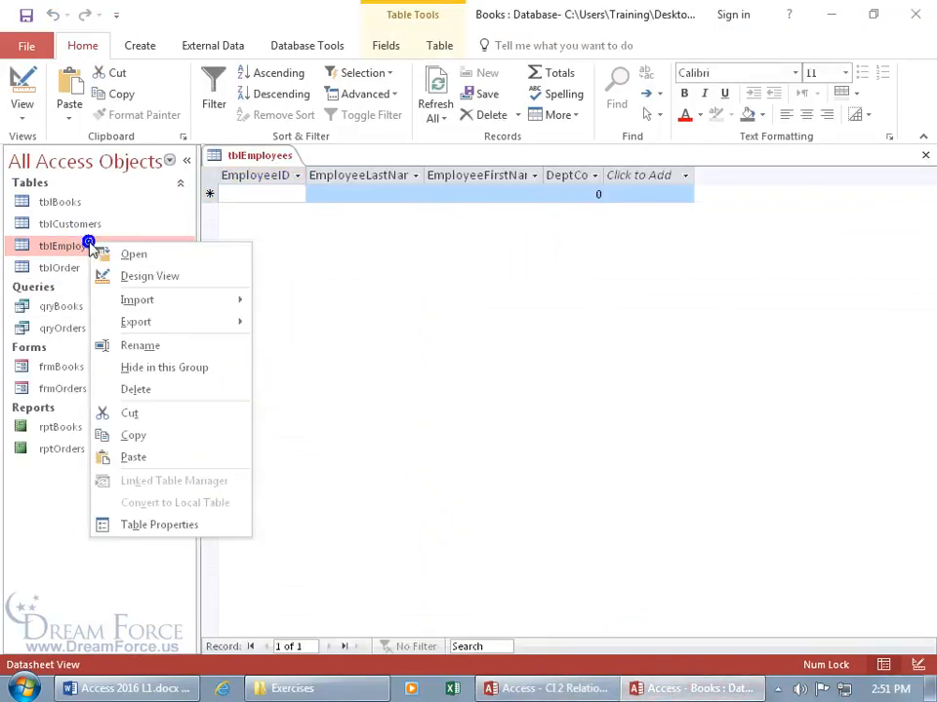
{"action": "left_click", "coordinate": [134, 456]}
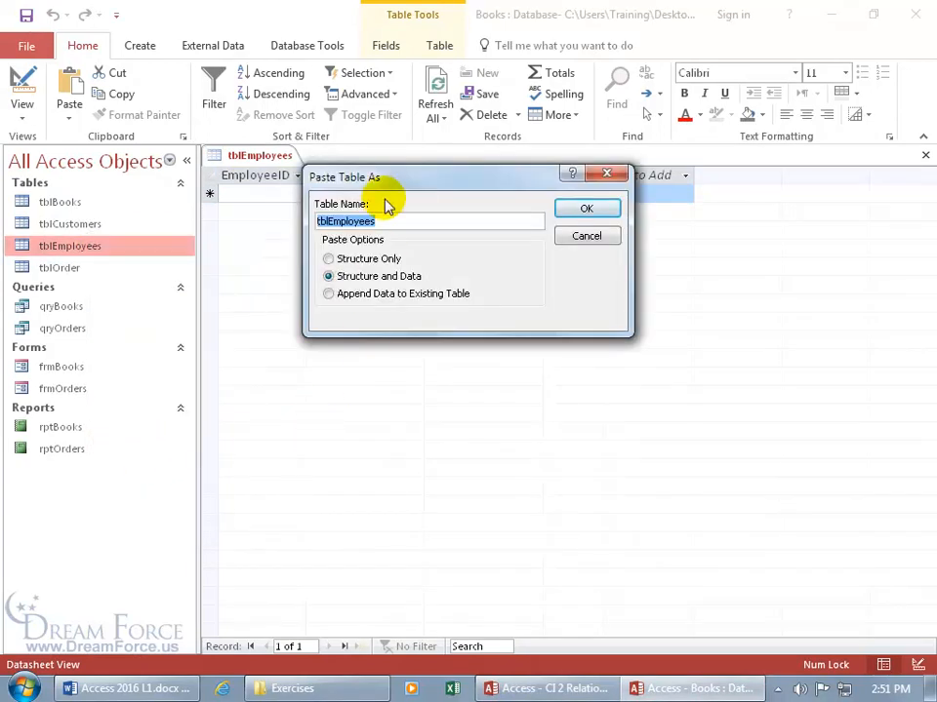
- Append the copied data to the existing table tblEmployees and refresh the open datasheet
{"action": "left_click_drag", "start_coordinate": [389, 188], "coordinate": [372, 288]}
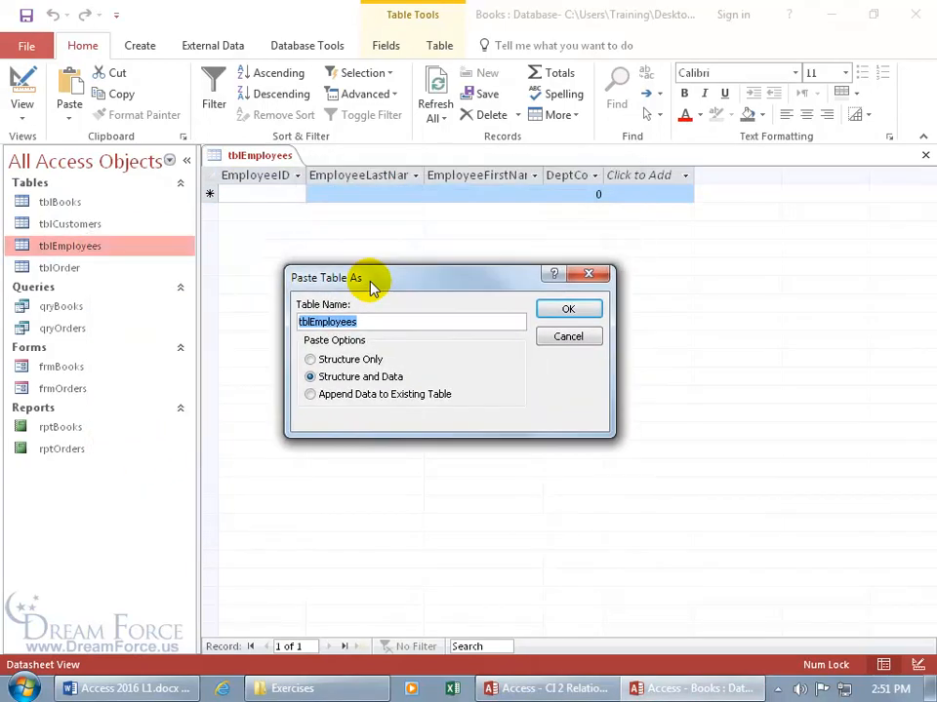
{"action": "left_click", "coordinate": [312, 395]}
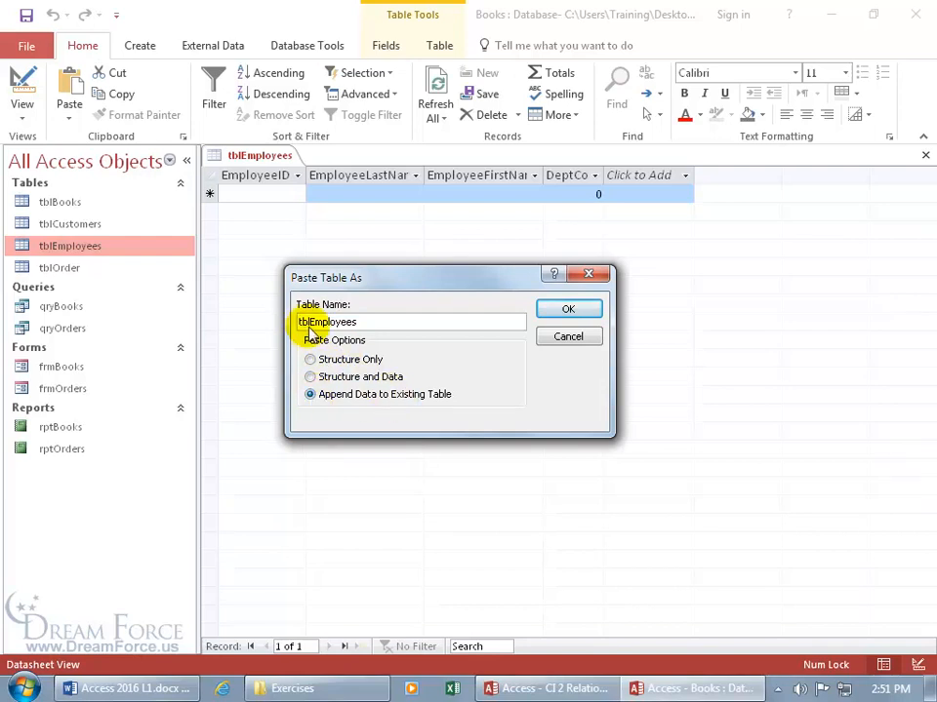
{"action": "left_click", "coordinate": [366, 322]}
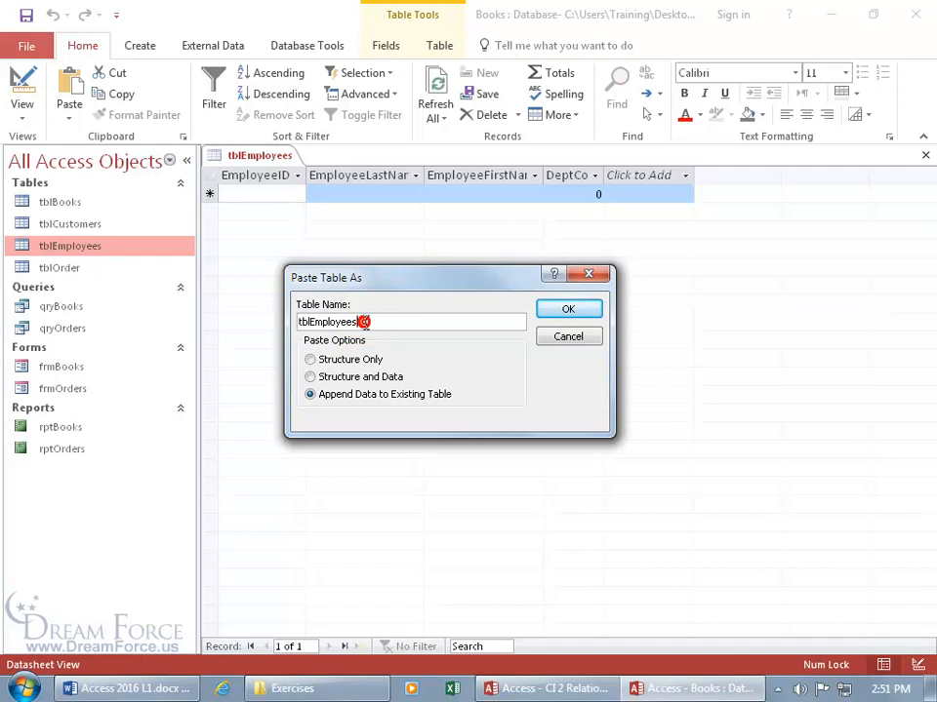
{"action": "type", "text": "s"}
{"action": "key", "text": "BackSpace"}
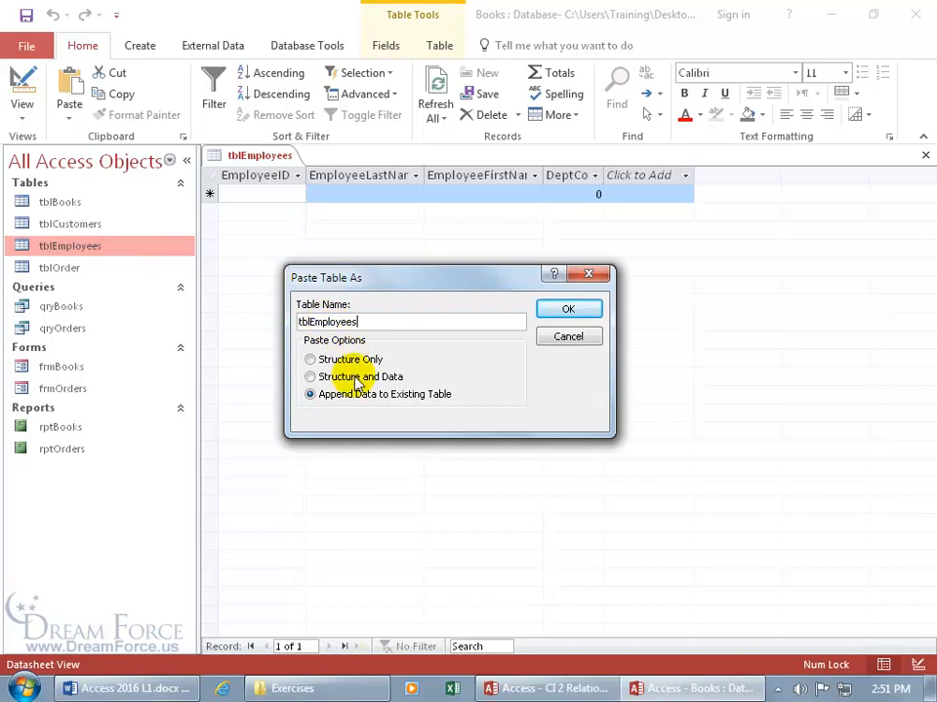
{"action": "left_click", "coordinate": [565, 312]}
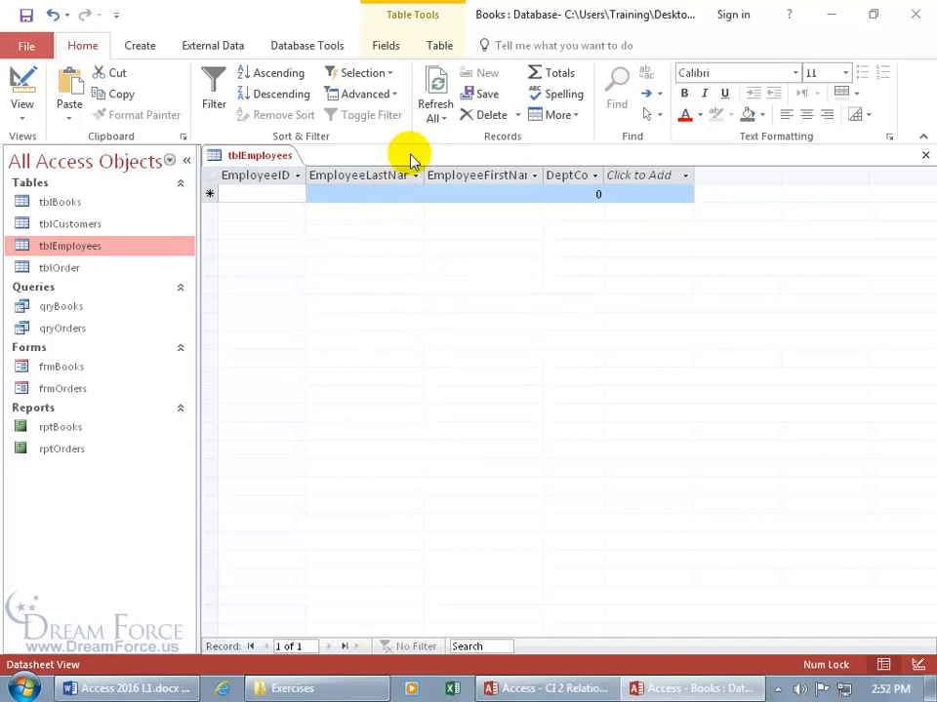
{"action": "left_click", "coordinate": [437, 88]}
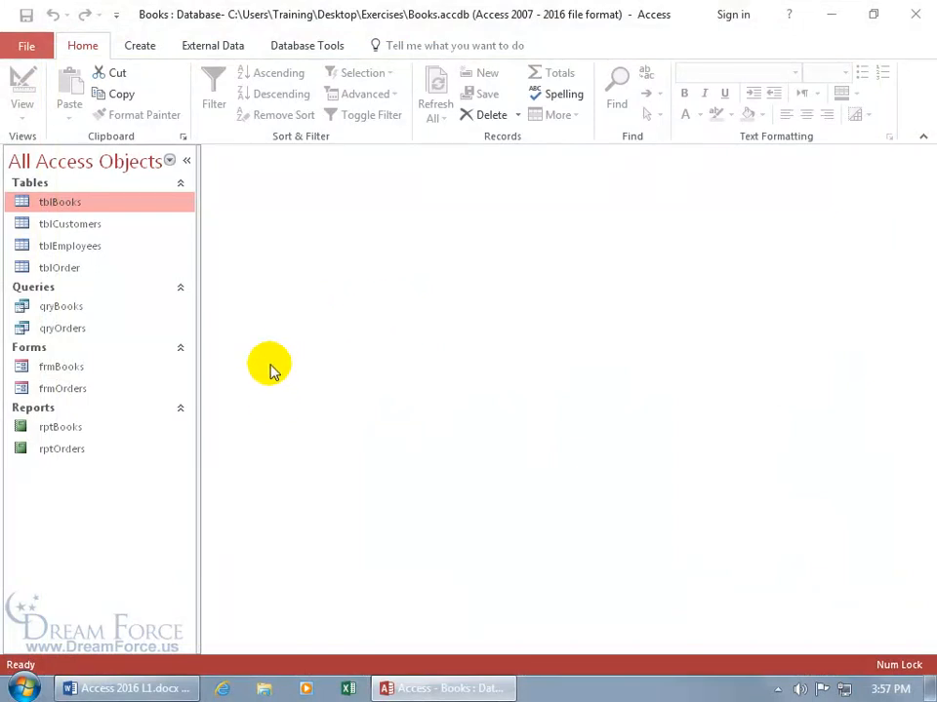
- Delete tblEmployees from the Books database and confirm the deletion
{"action": "right_click", "coordinate": [84, 250]}
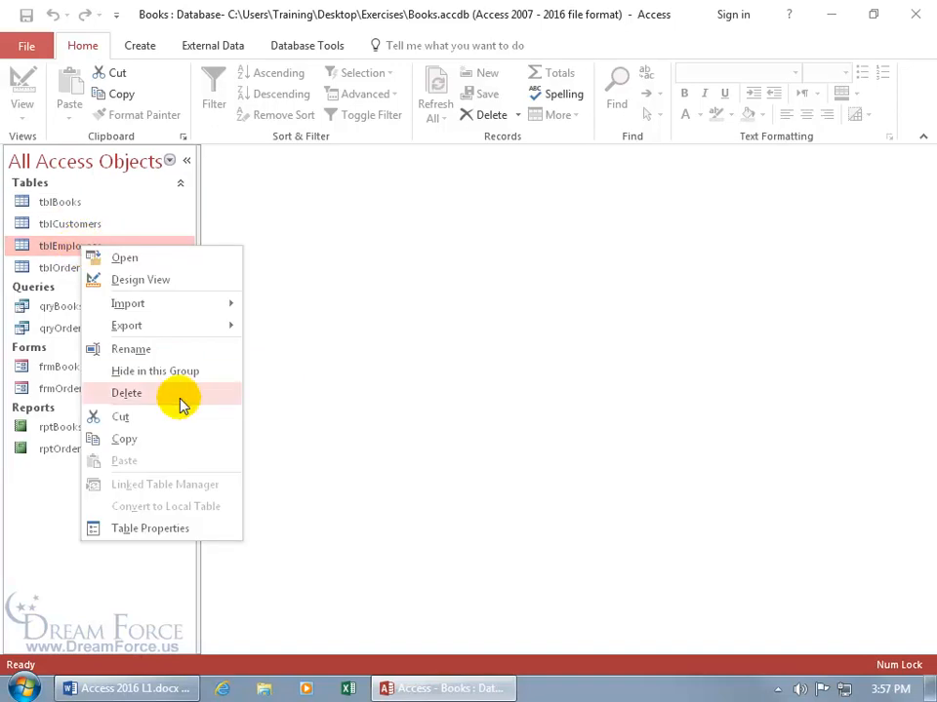
{"action": "left_click", "coordinate": [44, 250]}
{"action": "key", "text": "Delete"}
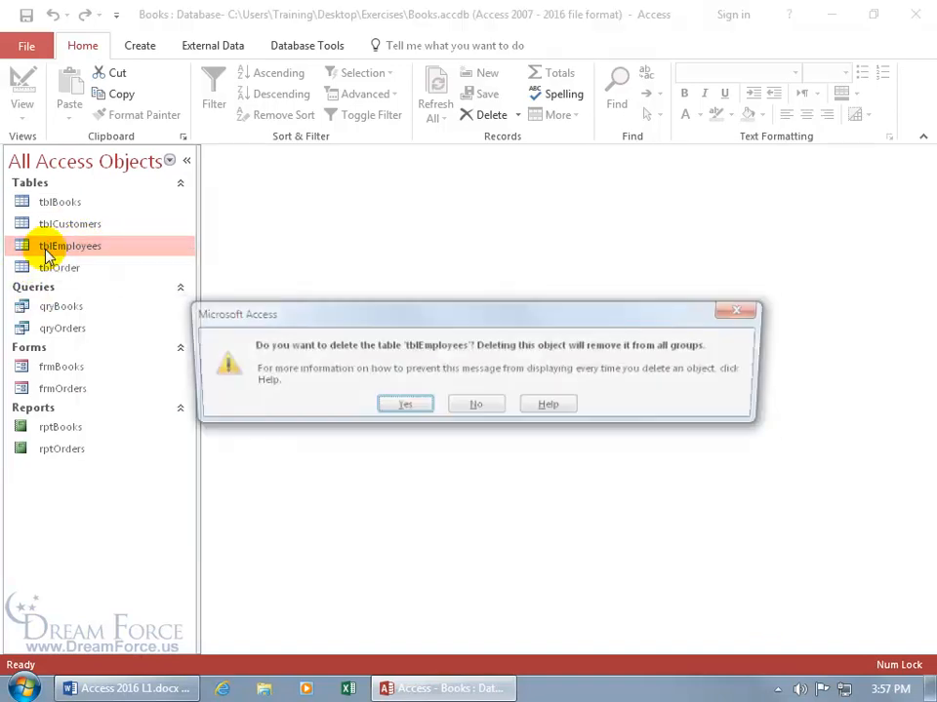
{"action": "left_click", "coordinate": [398, 411]}
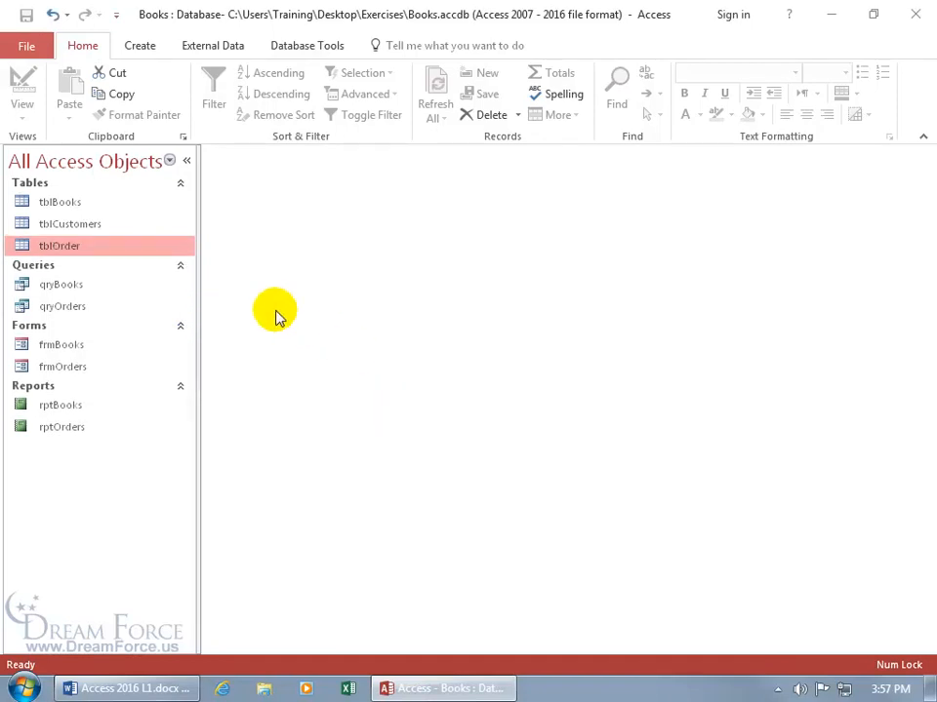
- Give tblOrder the Hidden attribute in its table properties
{"action": "right_click", "coordinate": [70, 252]}
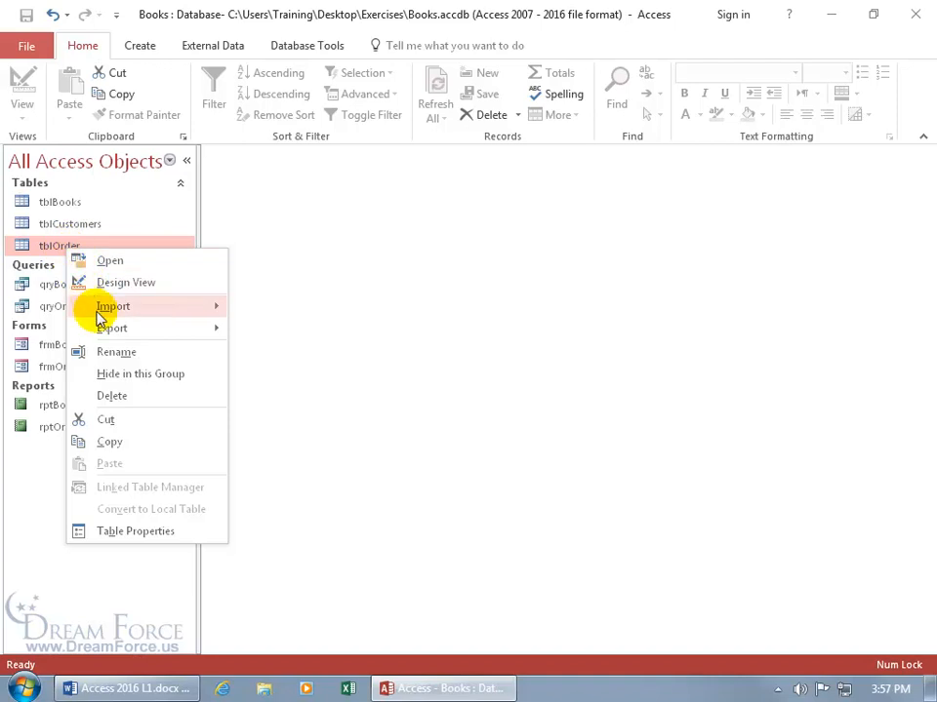
{"action": "left_click", "coordinate": [119, 533]}
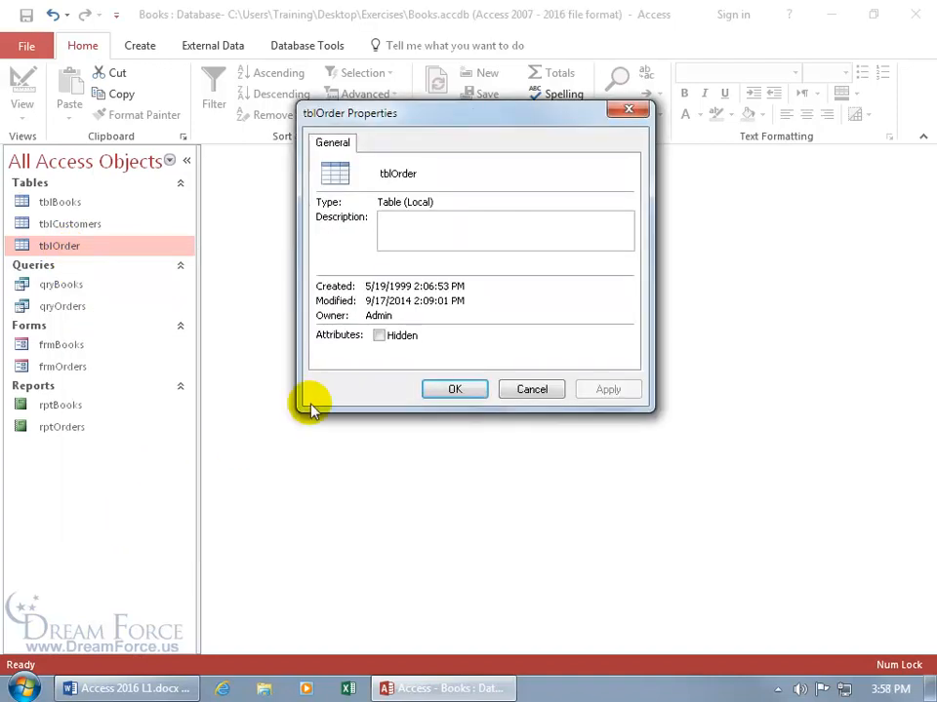
{"action": "left_click", "coordinate": [381, 336]}
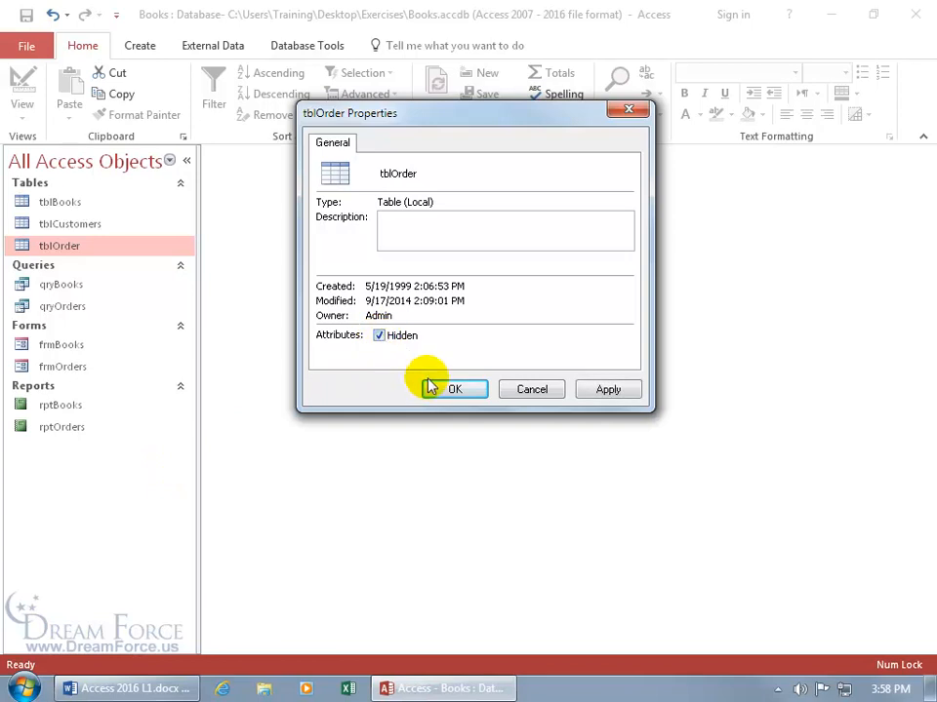
{"action": "left_click", "coordinate": [454, 390]}
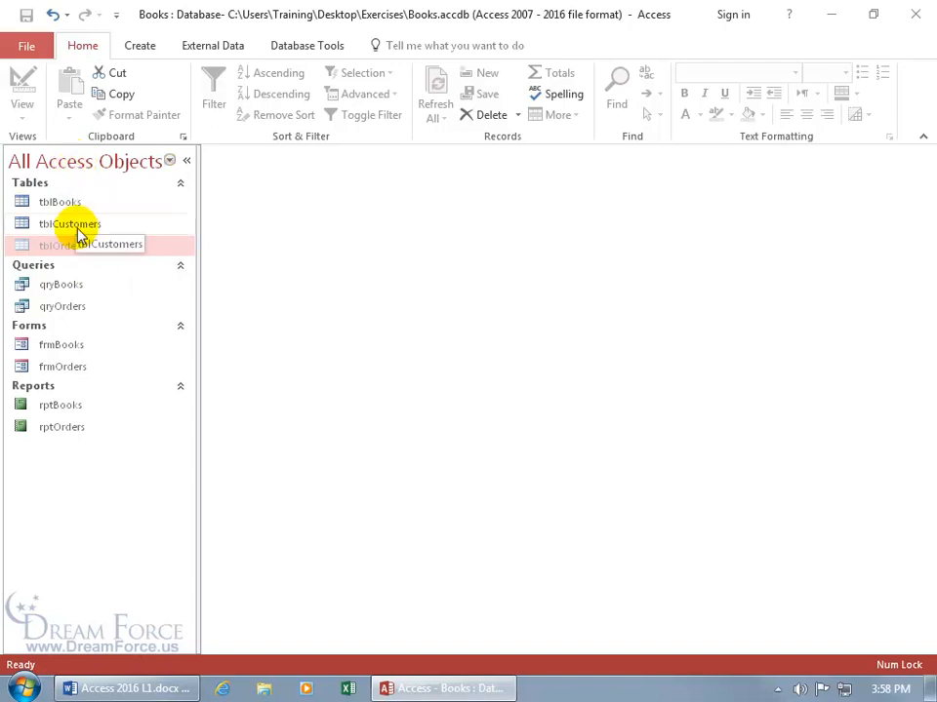
- Turn off Show Hidden Objects in the Navigation Options
{"action": "right_click", "coordinate": [75, 472]}
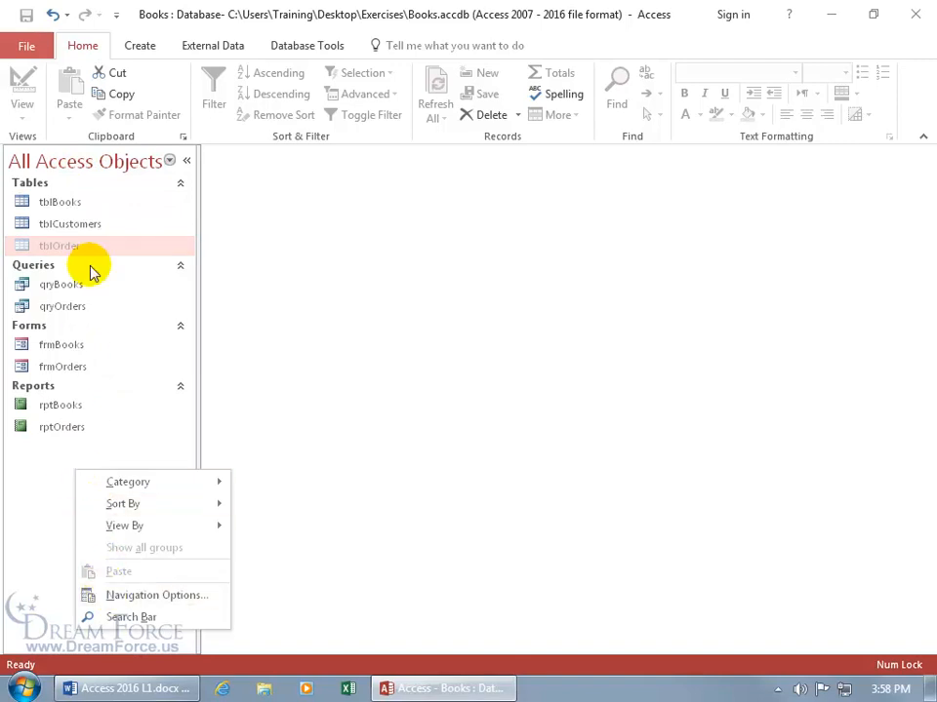
{"action": "right_click", "coordinate": [81, 164]}
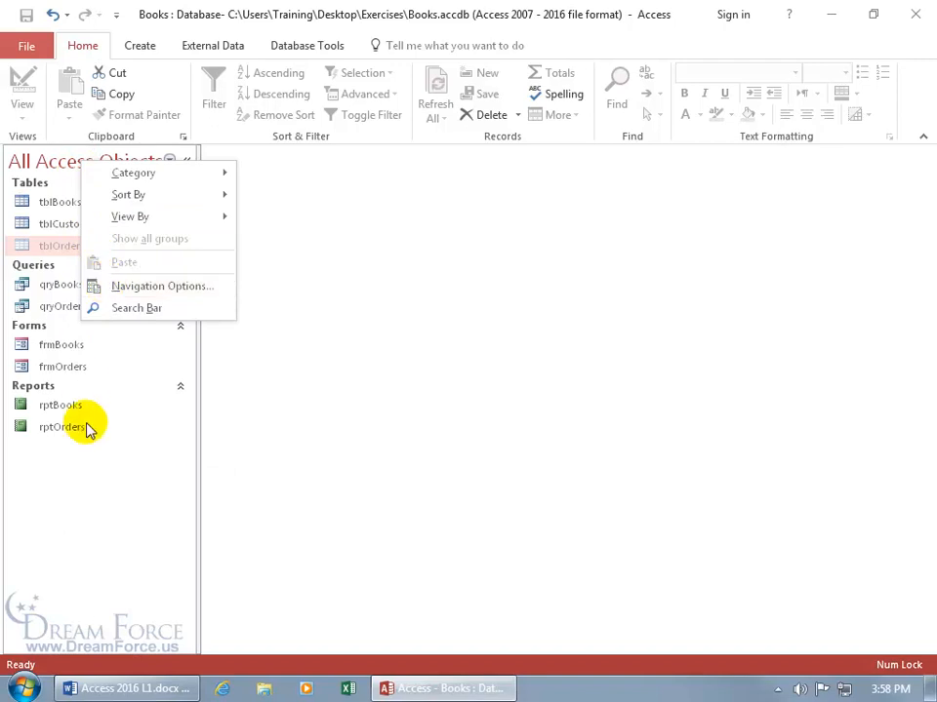
{"action": "left_click", "coordinate": [136, 288]}
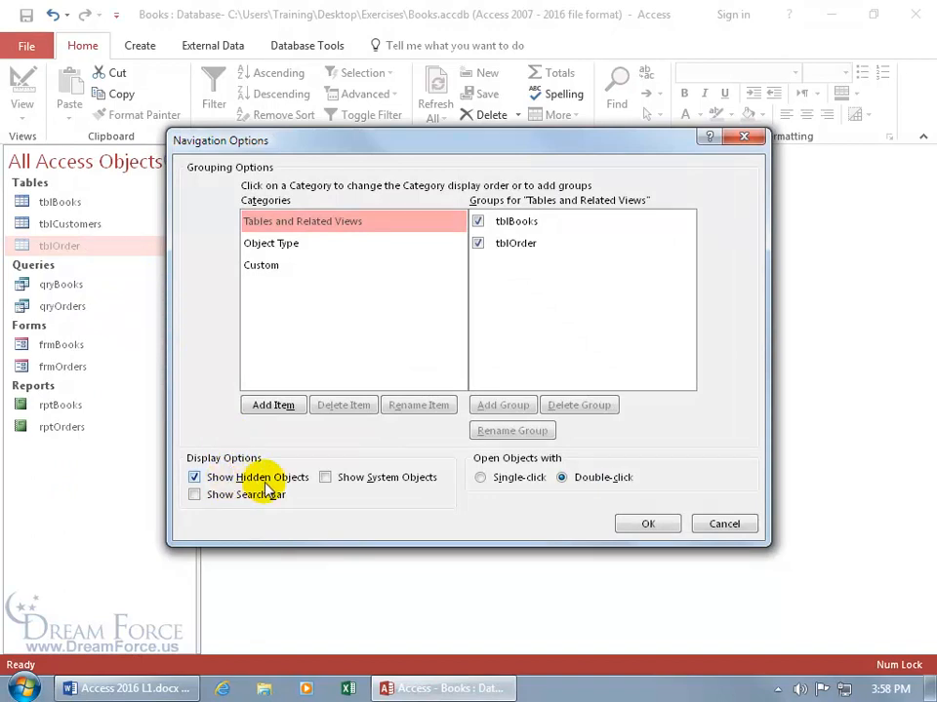
{"action": "left_click", "coordinate": [194, 479]}
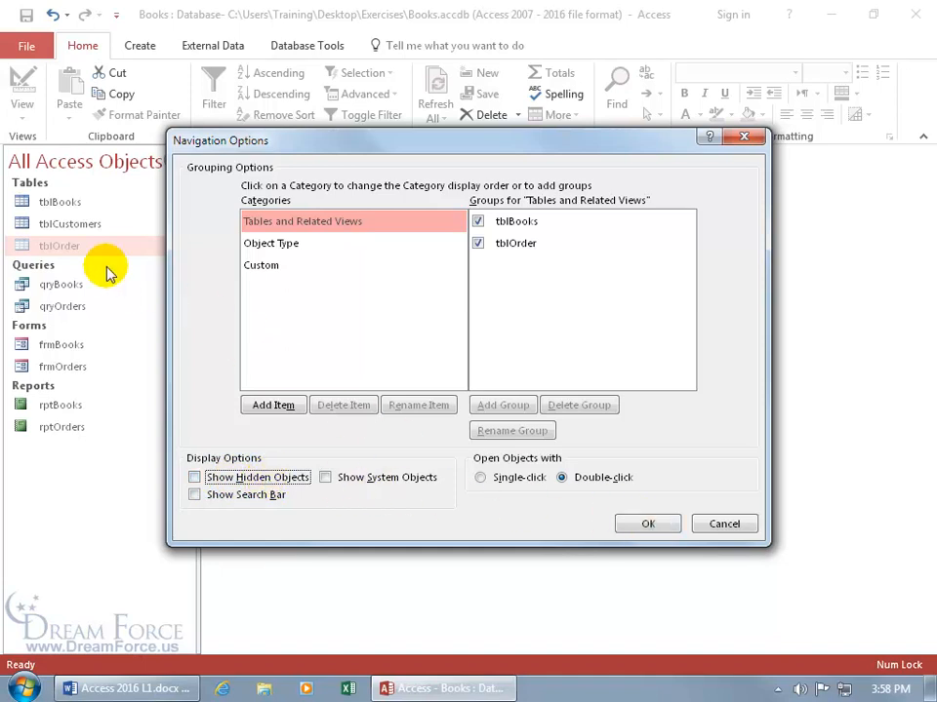
{"action": "left_click", "coordinate": [644, 526]}
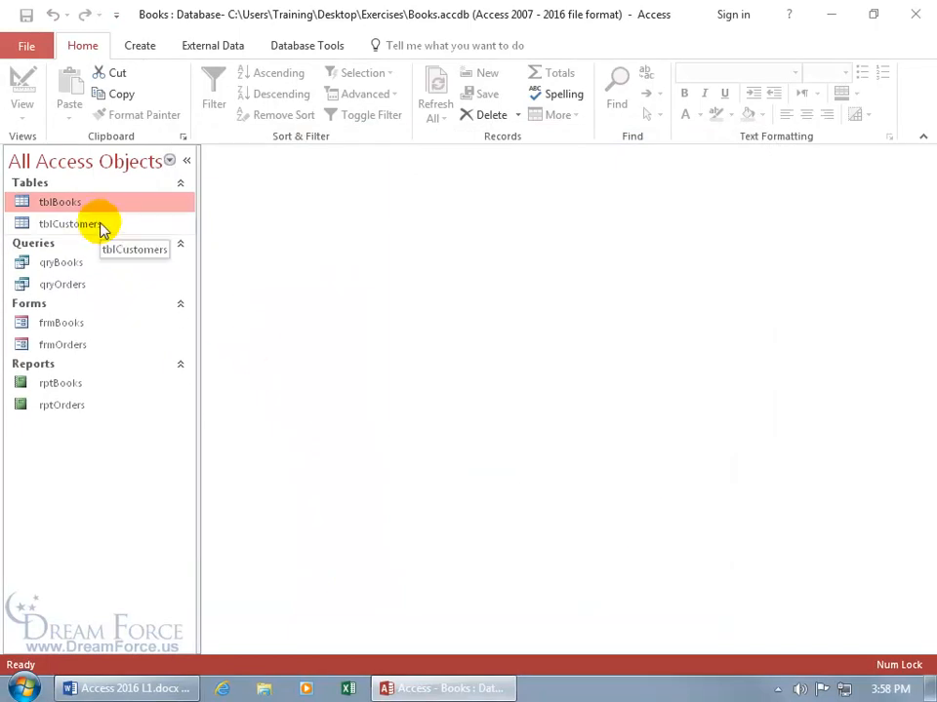
- Turn Show Hidden Objects back on in the Navigation Options, and open and close the hidden tblOrder table
{"action": "right_click", "coordinate": [80, 170]}
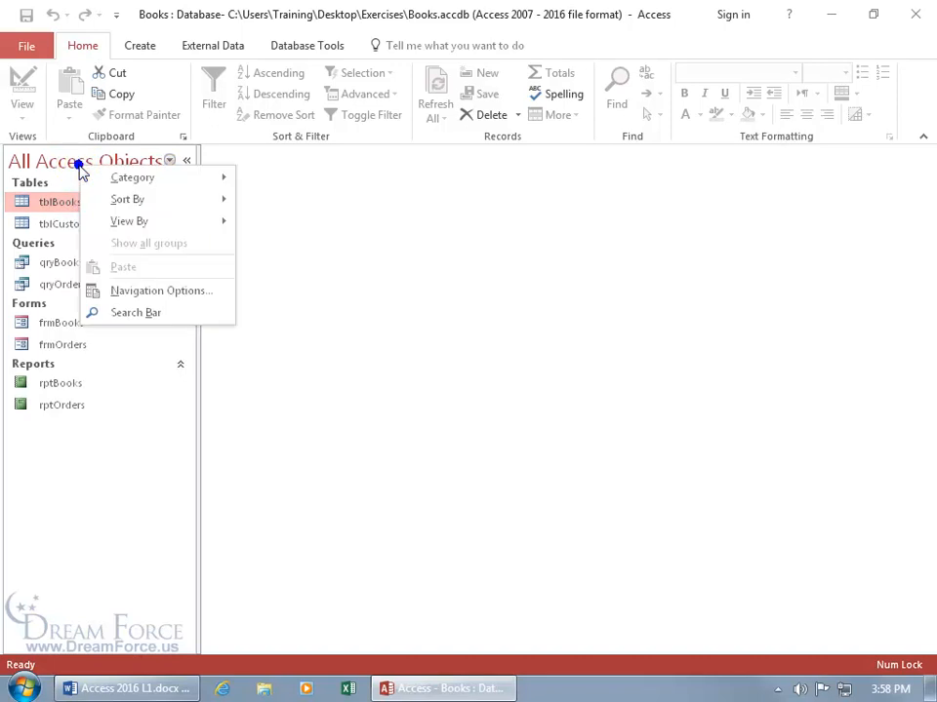
{"action": "left_click", "coordinate": [142, 291]}
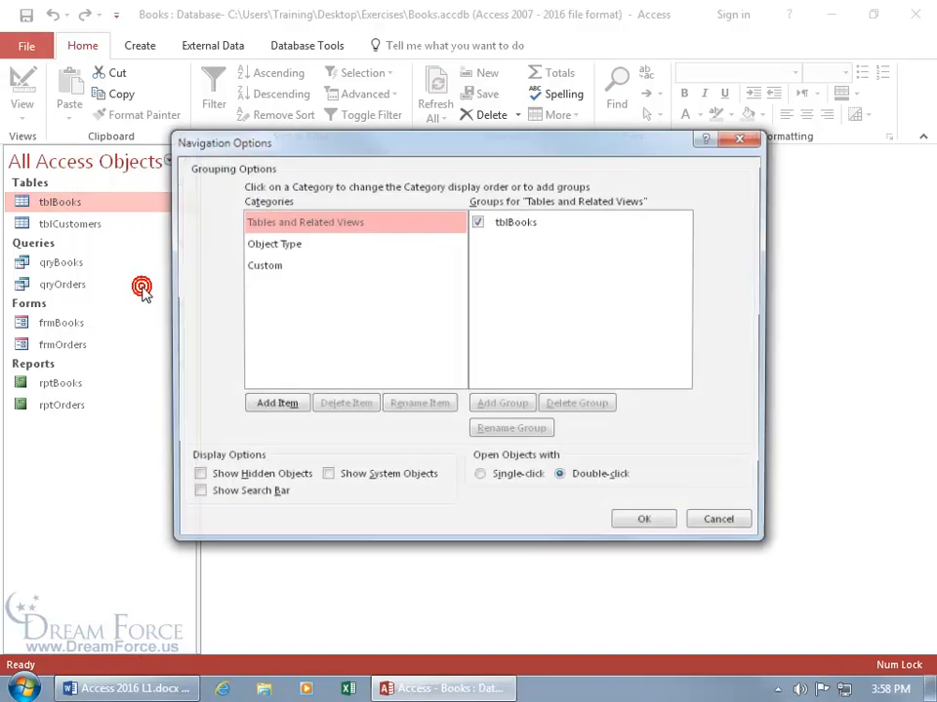
{"action": "left_click", "coordinate": [194, 478]}
{"action": "left_click", "coordinate": [653, 525]}
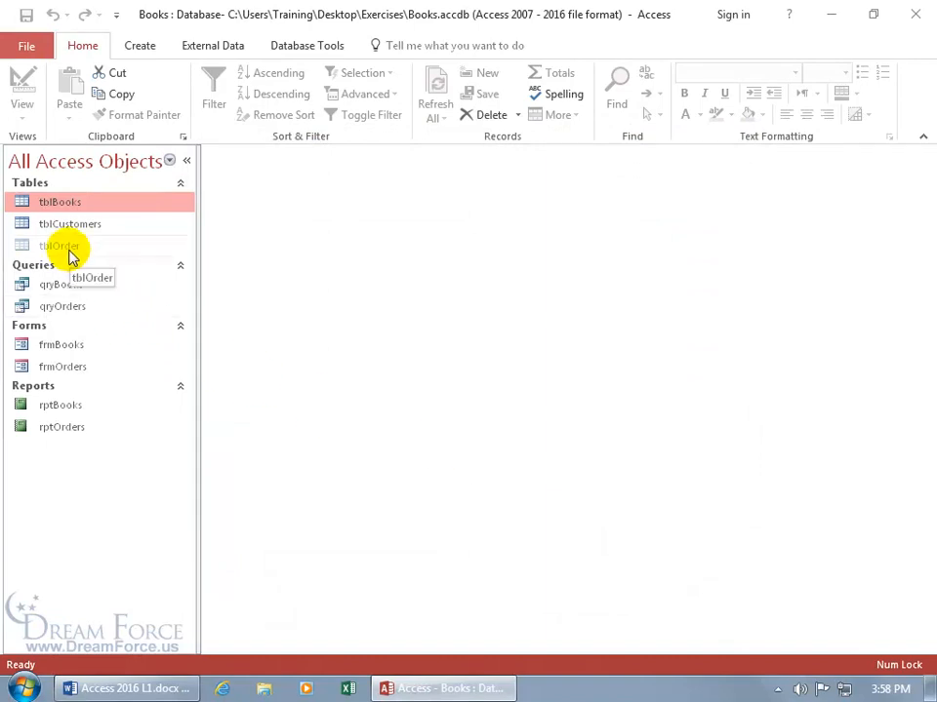
{"action": "double_click", "coordinate": [70, 254]}
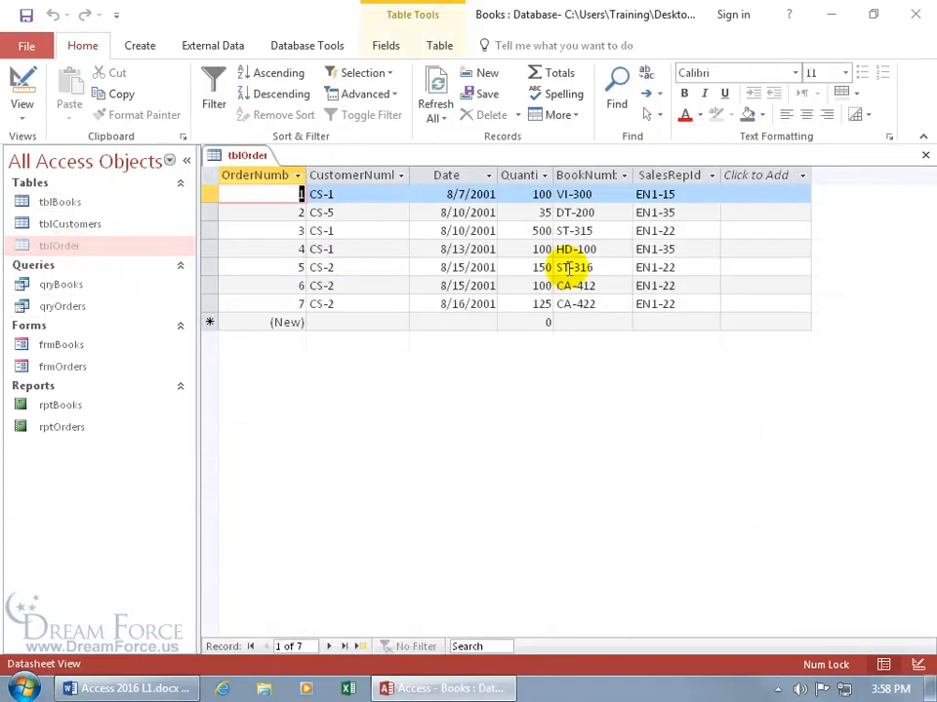
{"action": "left_click", "coordinate": [925, 155]}
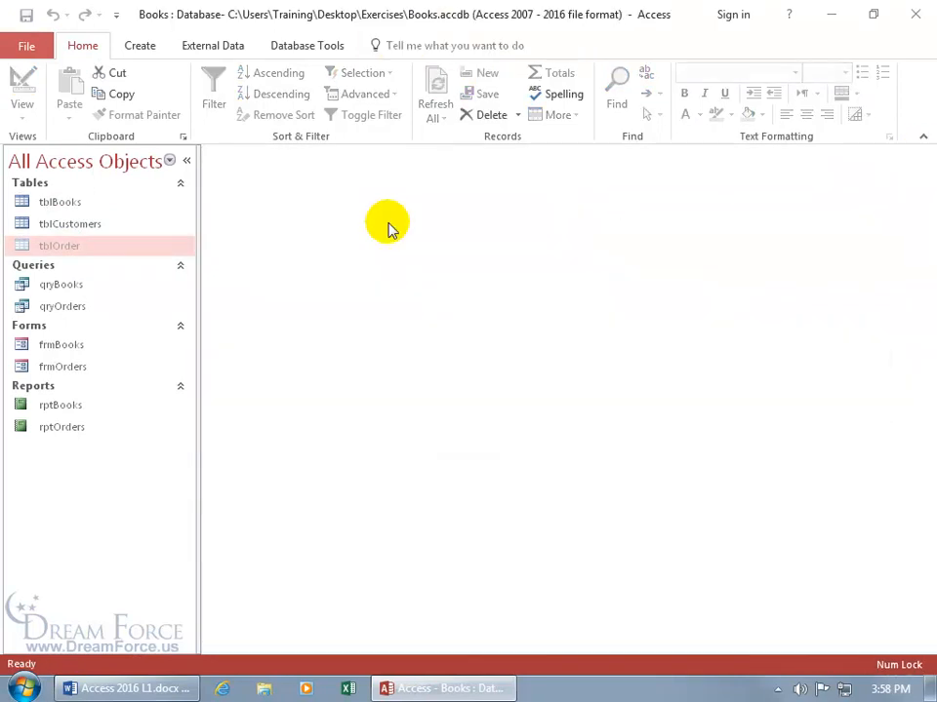
- Remove the Hidden attribute from tblOrder in its table properties
{"action": "right_click", "coordinate": [64, 252]}
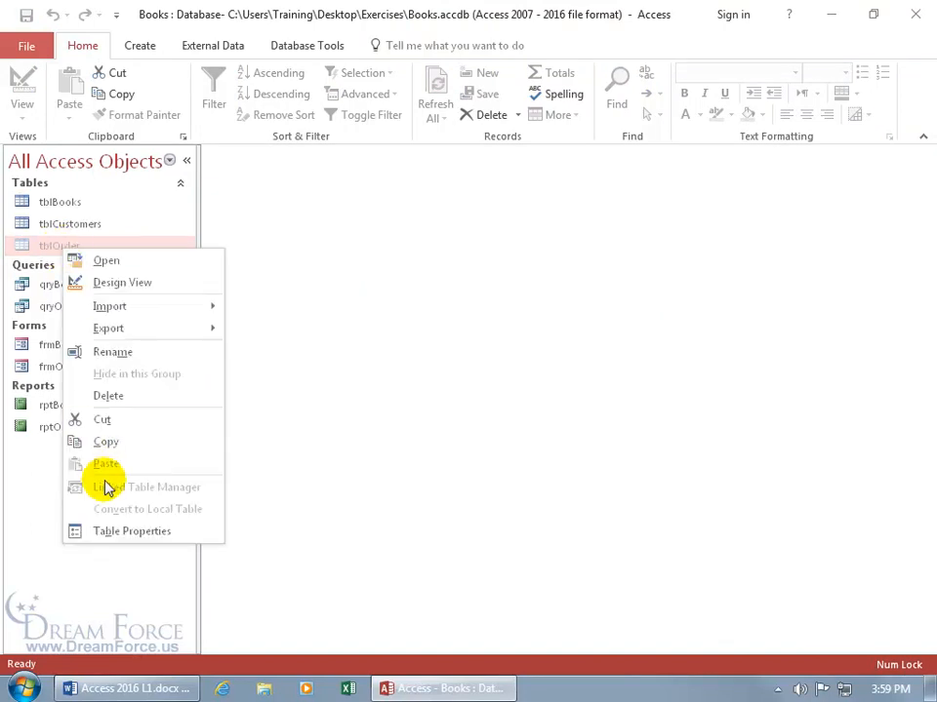
{"action": "left_click", "coordinate": [117, 531]}
{"action": "left_click", "coordinate": [379, 336]}
{"action": "left_click", "coordinate": [444, 389]}
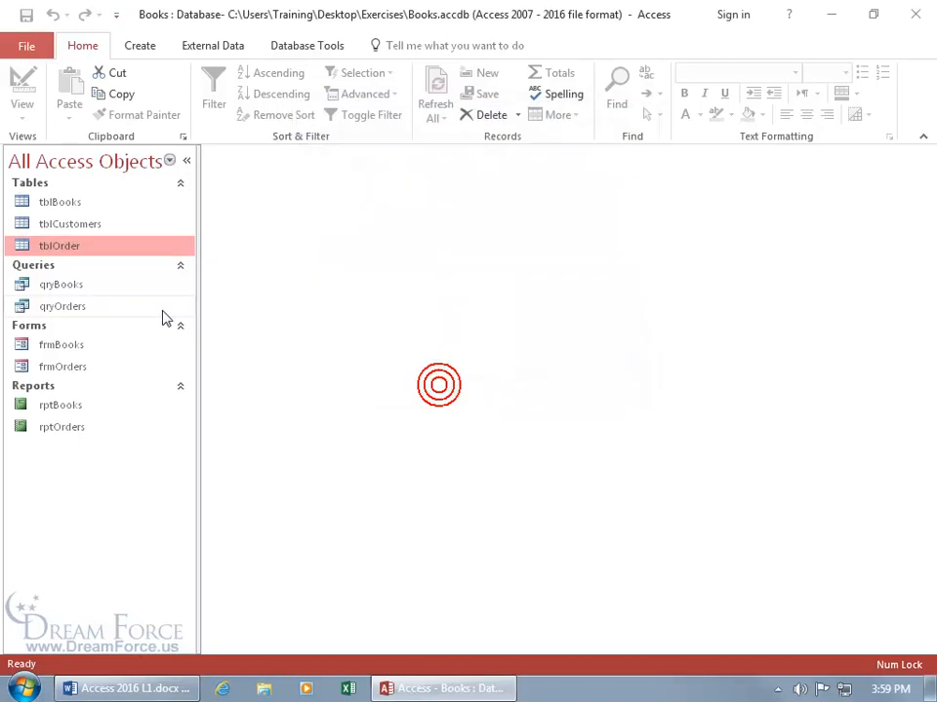
- Hide tblOrder in its group and unhide it there again
{"action": "right_click", "coordinate": [62, 249]}
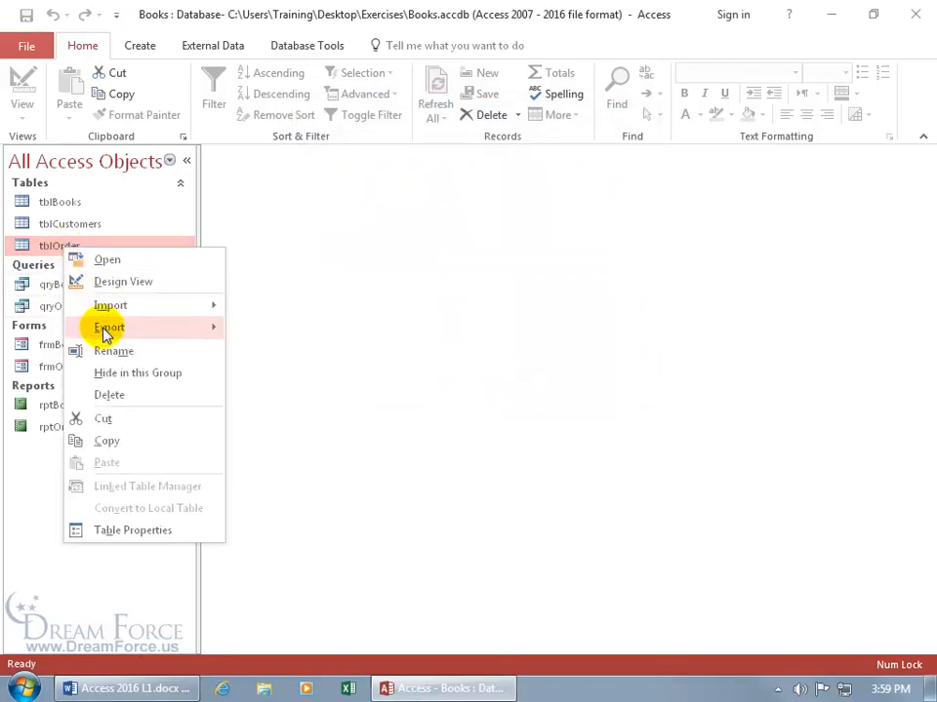
{"action": "left_click", "coordinate": [115, 377]}
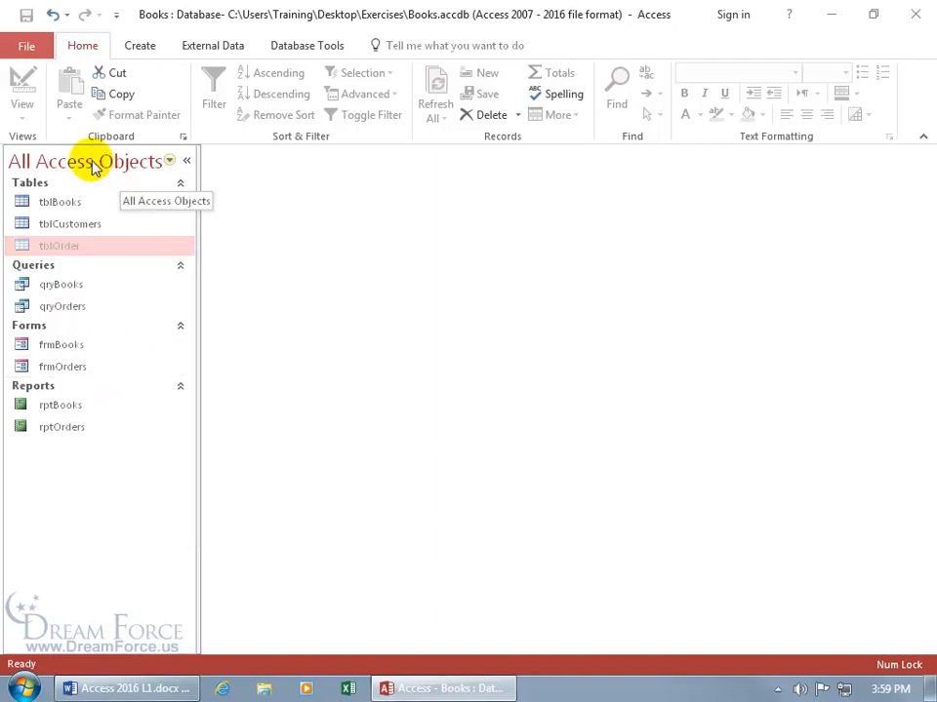
{"action": "right_click", "coordinate": [62, 250]}
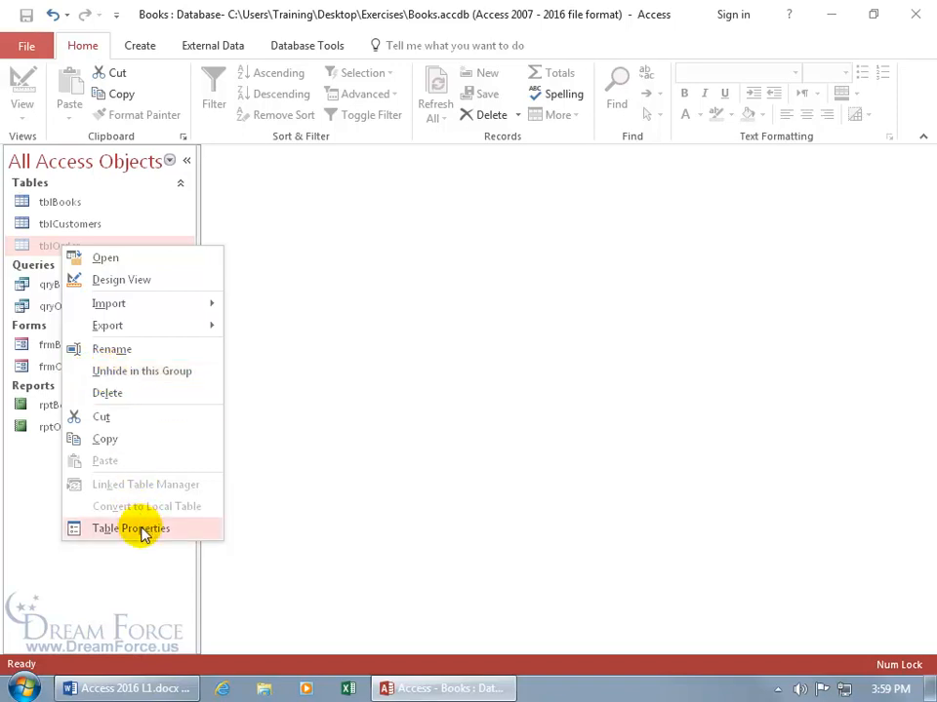
{"action": "left_click", "coordinate": [144, 372]}
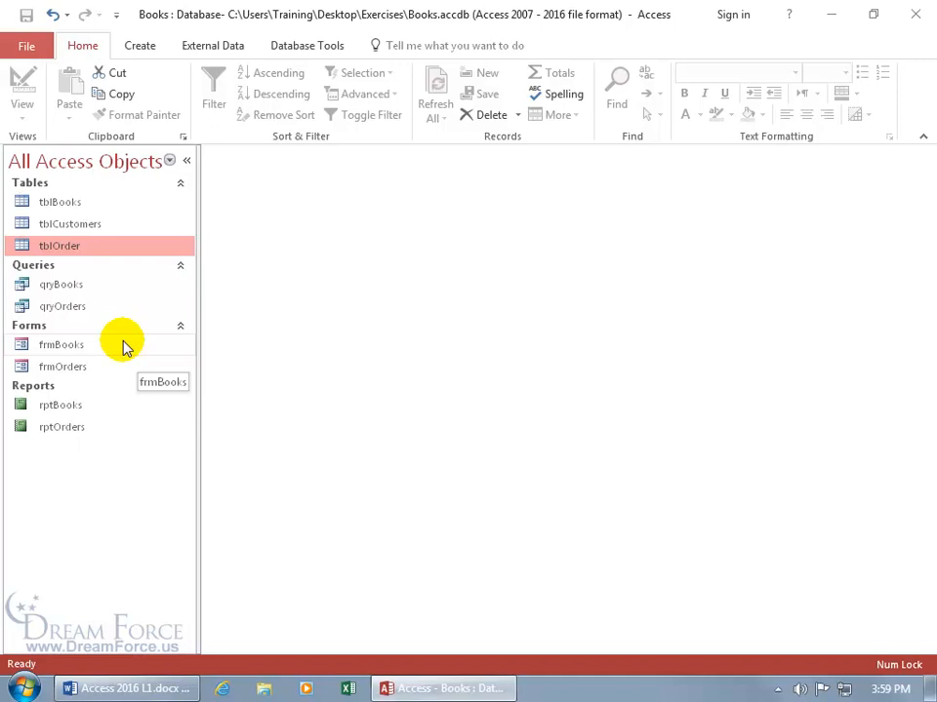
- Hide the whole Tables group among the database objects
{"action": "right_click", "coordinate": [24, 192]}
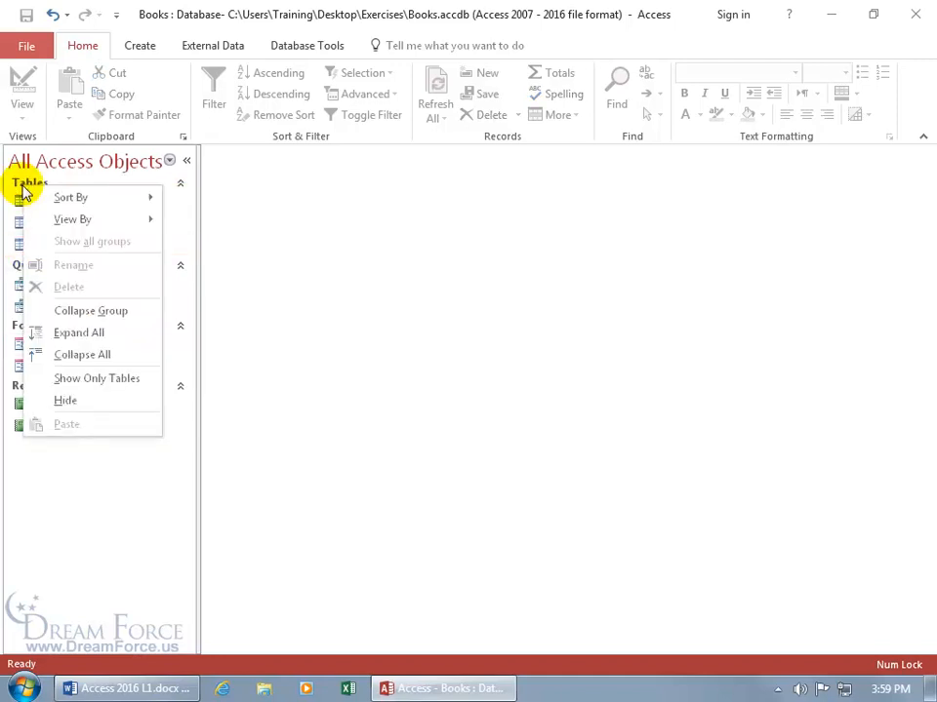
{"action": "left_click", "coordinate": [67, 401]}
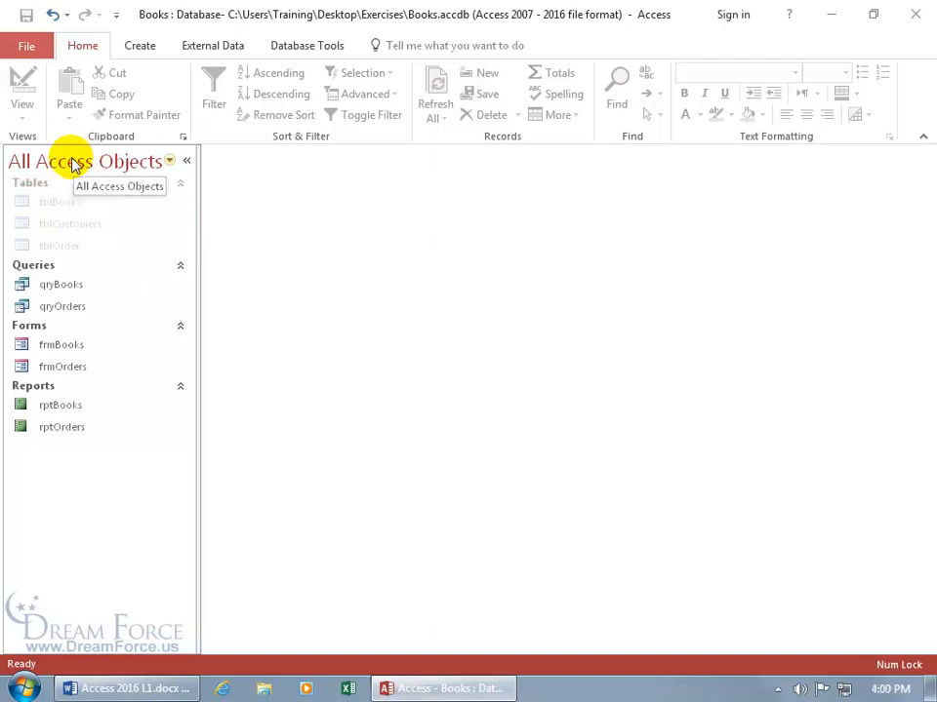
- Unhide the Tables group among the database objects, and collapse and re-expand it
{"action": "right_click", "coordinate": [32, 182]}
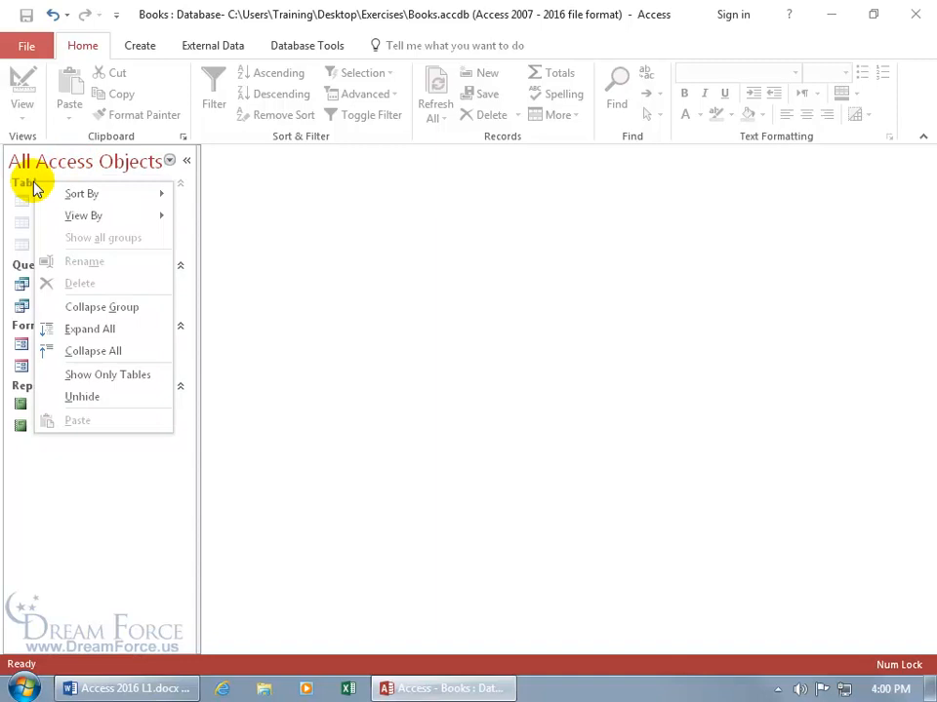
{"action": "left_click", "coordinate": [82, 400]}
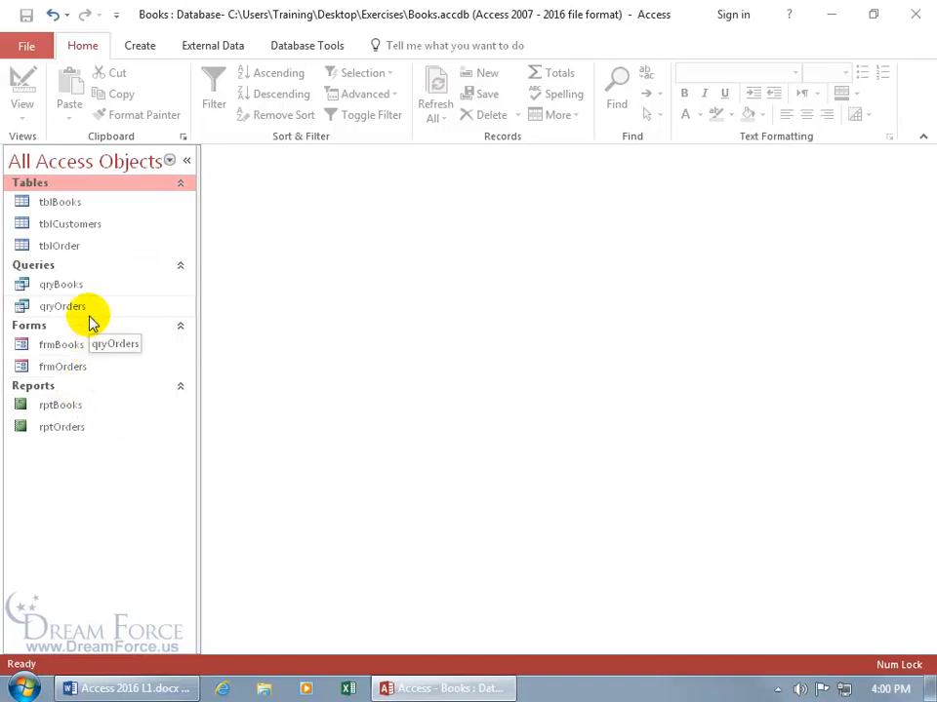
{"action": "left_click", "coordinate": [181, 185]}
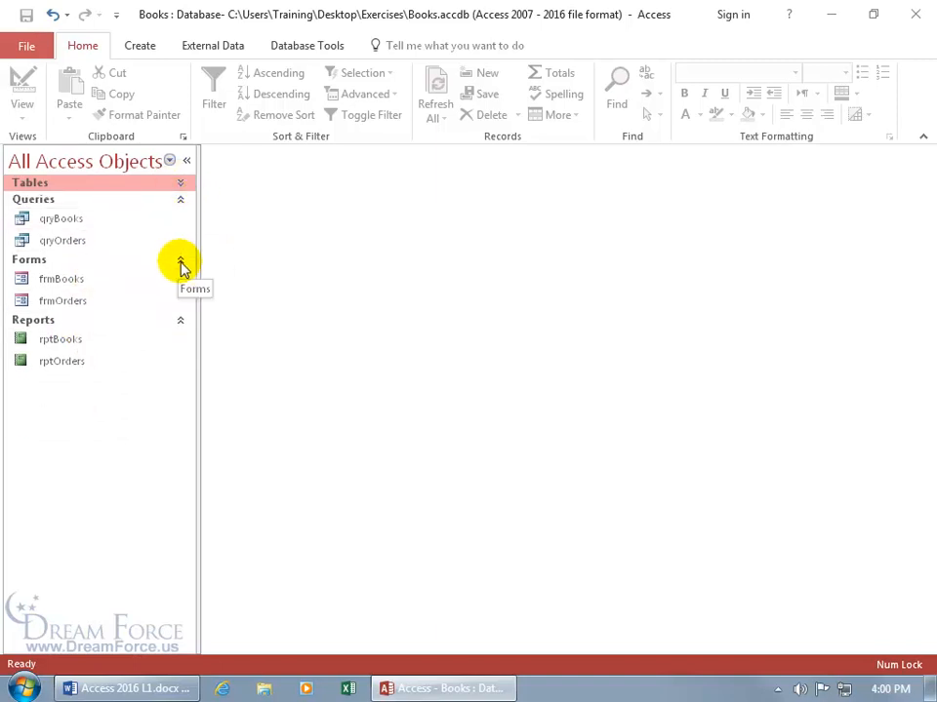
{"action": "left_click", "coordinate": [180, 184]}
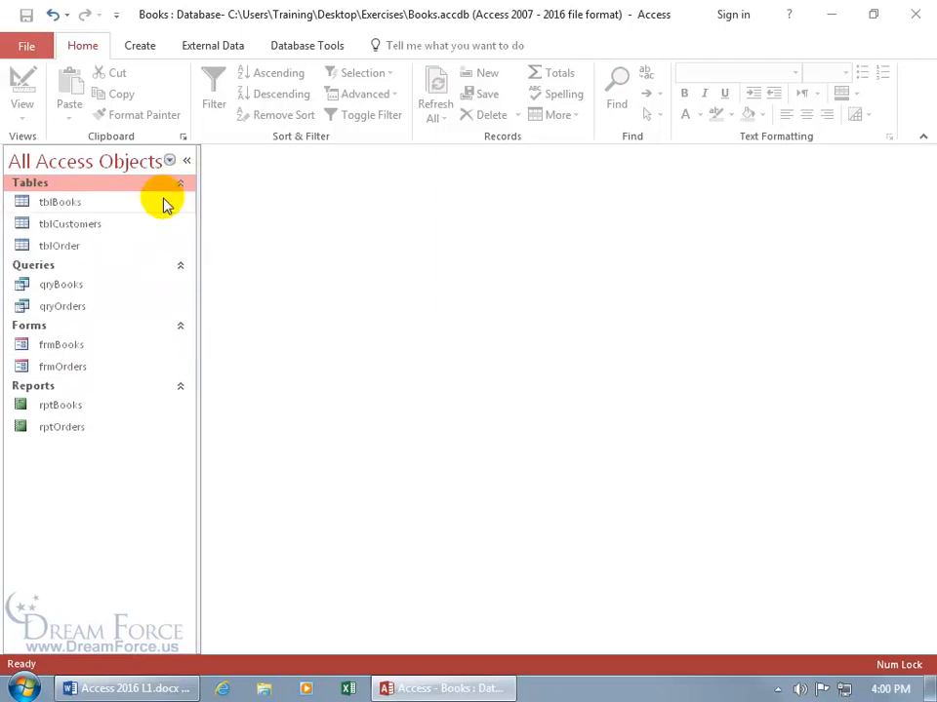
- Show only the Queries group among the database objects and restore all groups
{"action": "right_click", "coordinate": [34, 273]}
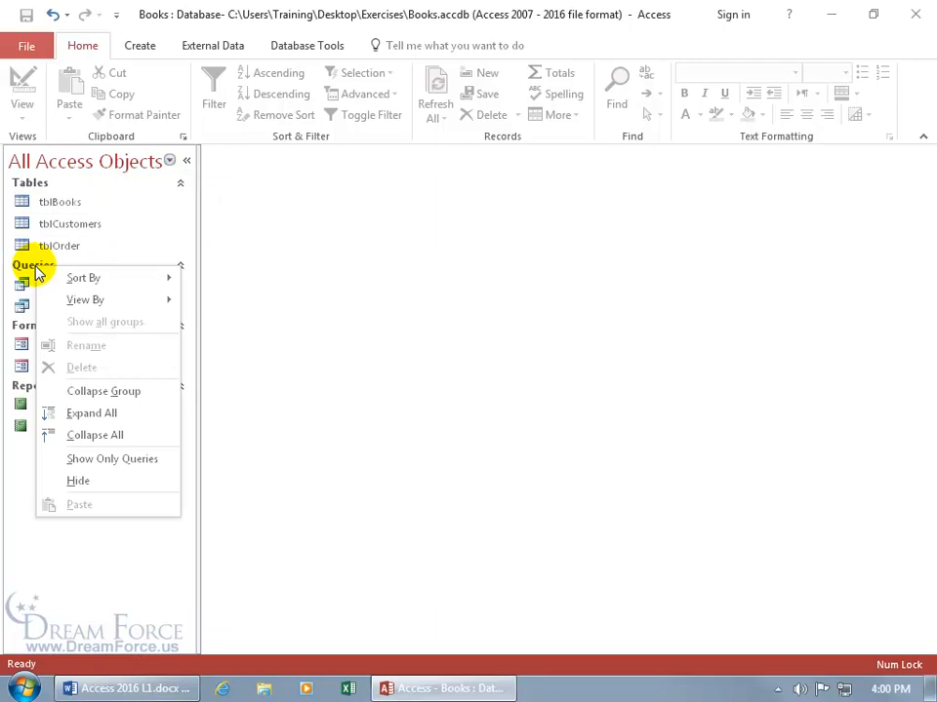
{"action": "left_click", "coordinate": [88, 464]}
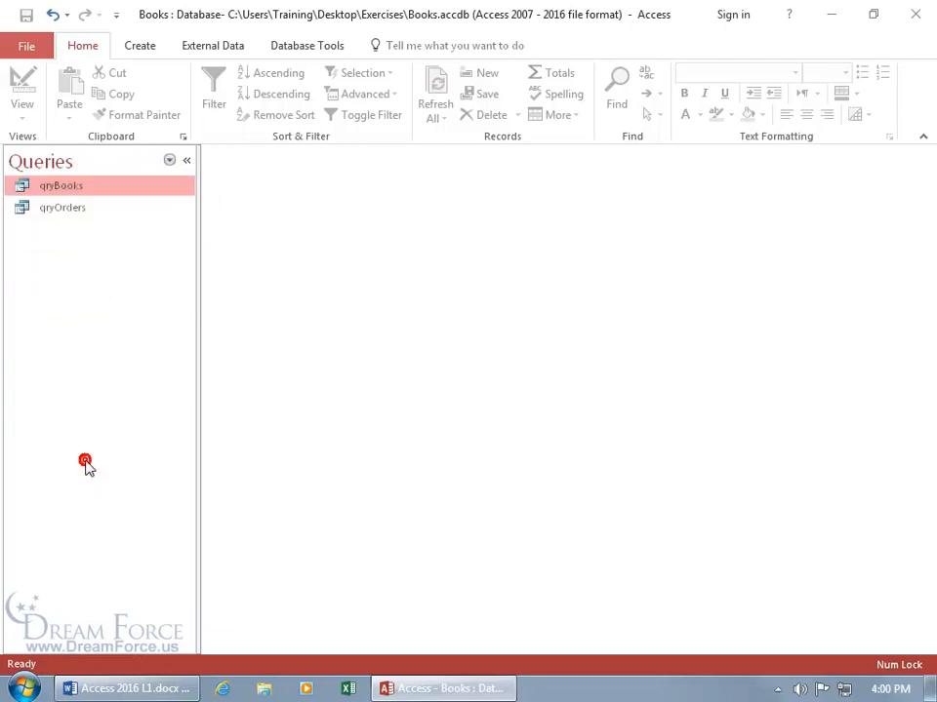
{"action": "right_click", "coordinate": [76, 254]}
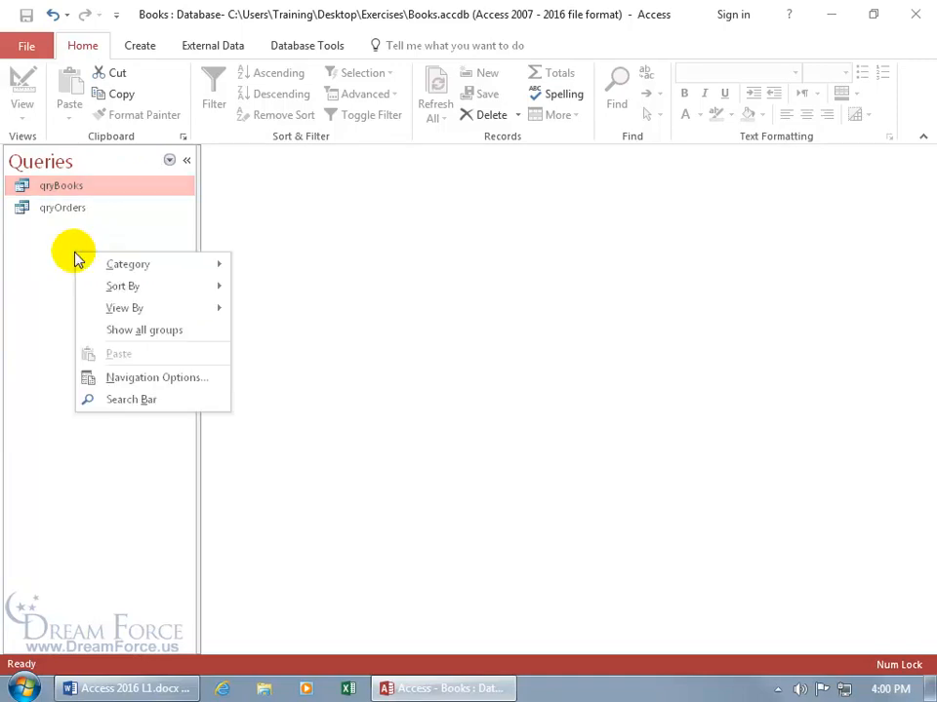
{"action": "left_click", "coordinate": [108, 330]}
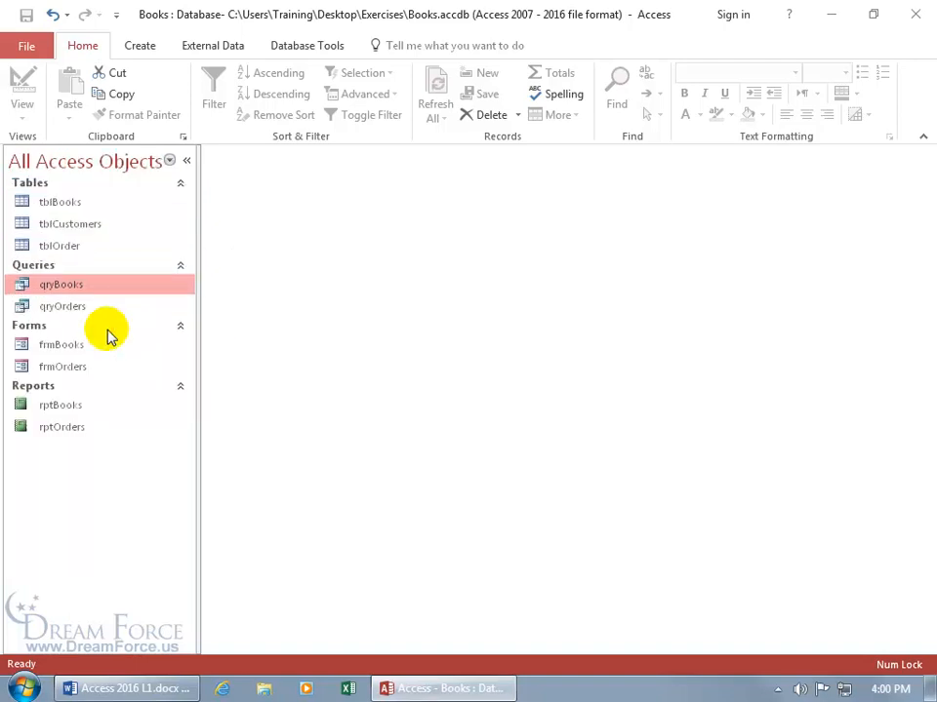
- Show only the Queries group again, switch the group filter to Tables, and return it to All Access Objects
{"action": "right_click", "coordinate": [42, 265]}
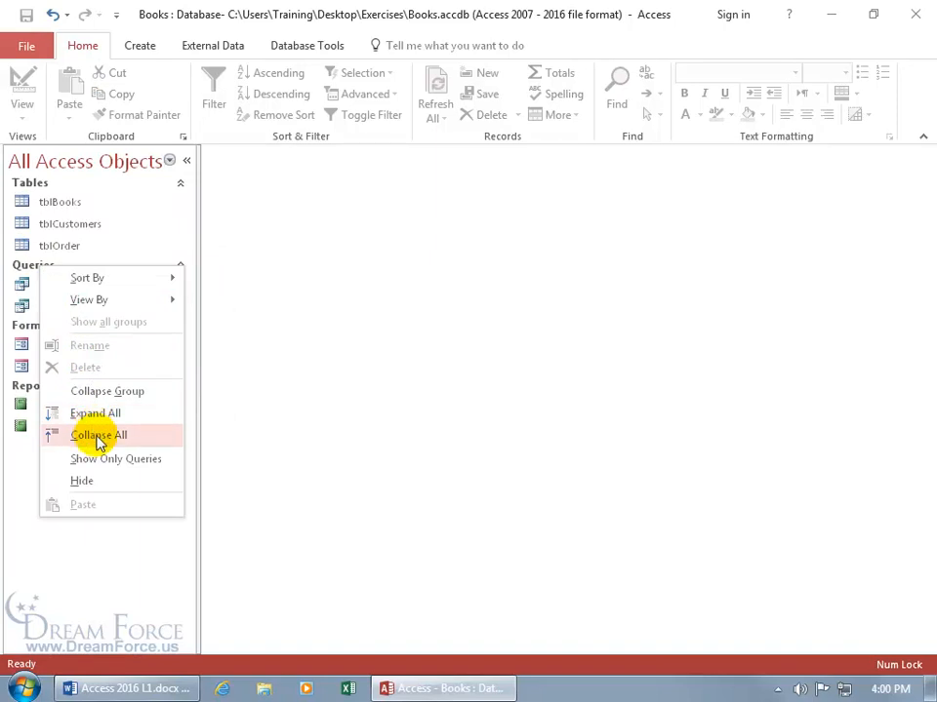
{"action": "left_click", "coordinate": [84, 464]}
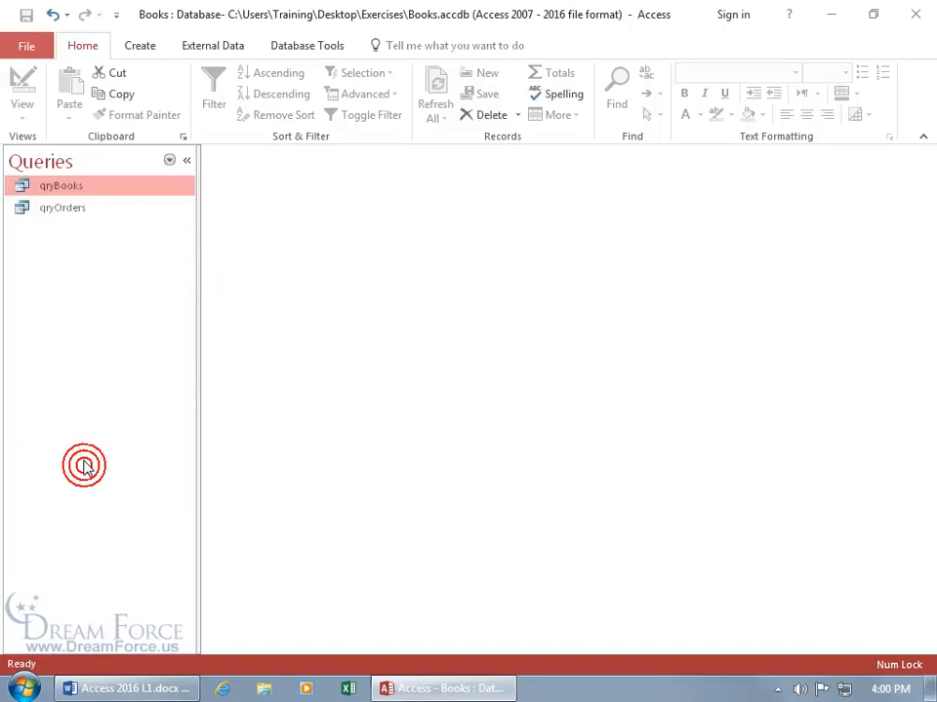
{"action": "left_click", "coordinate": [171, 161]}
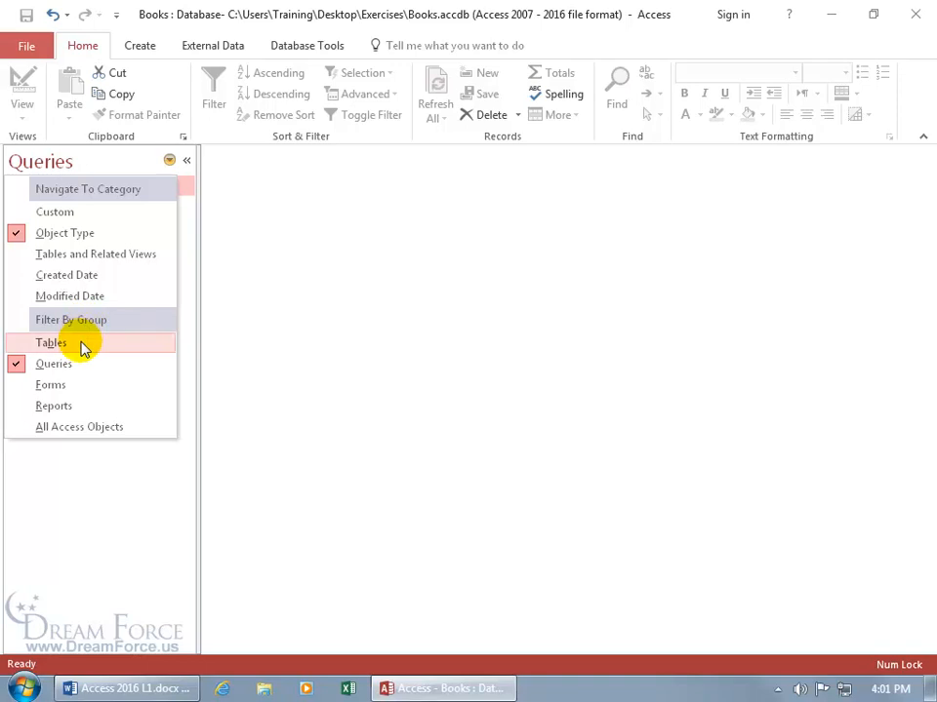
{"action": "left_click", "coordinate": [83, 347]}
{"action": "left_click", "coordinate": [171, 161]}
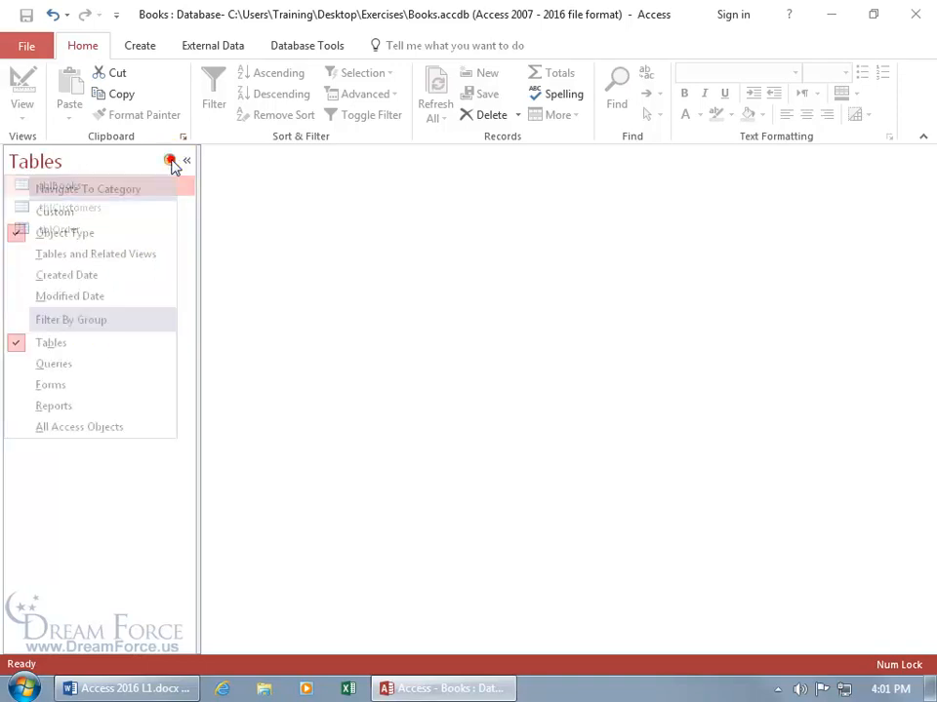
{"action": "left_click", "coordinate": [121, 428]}
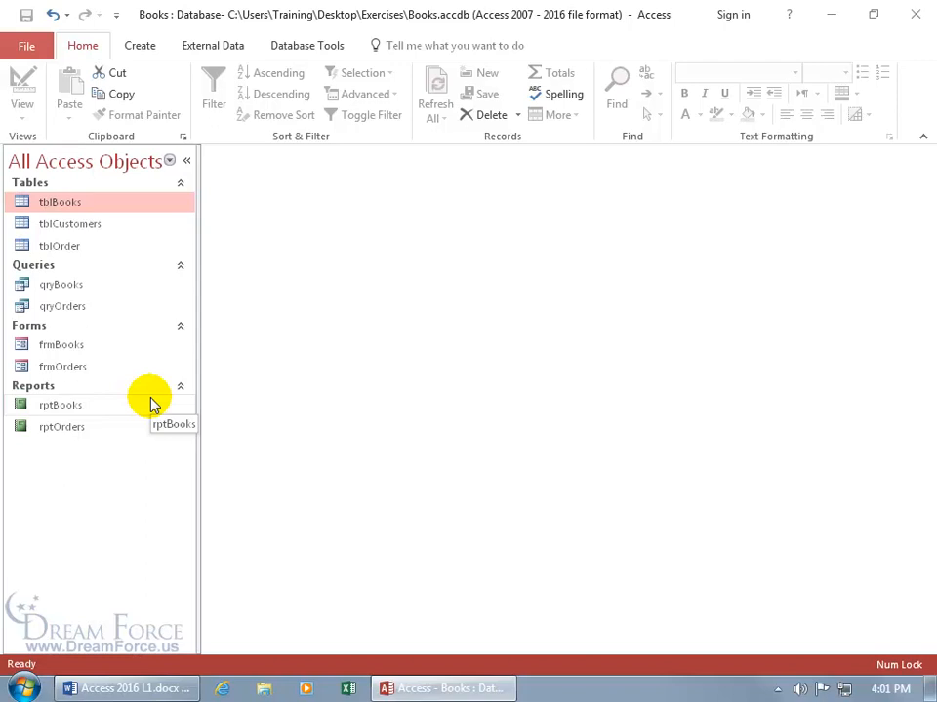
- Add a description to tblOrder's table properties noting whose database the table came from
{"action": "right_click", "coordinate": [66, 250]}
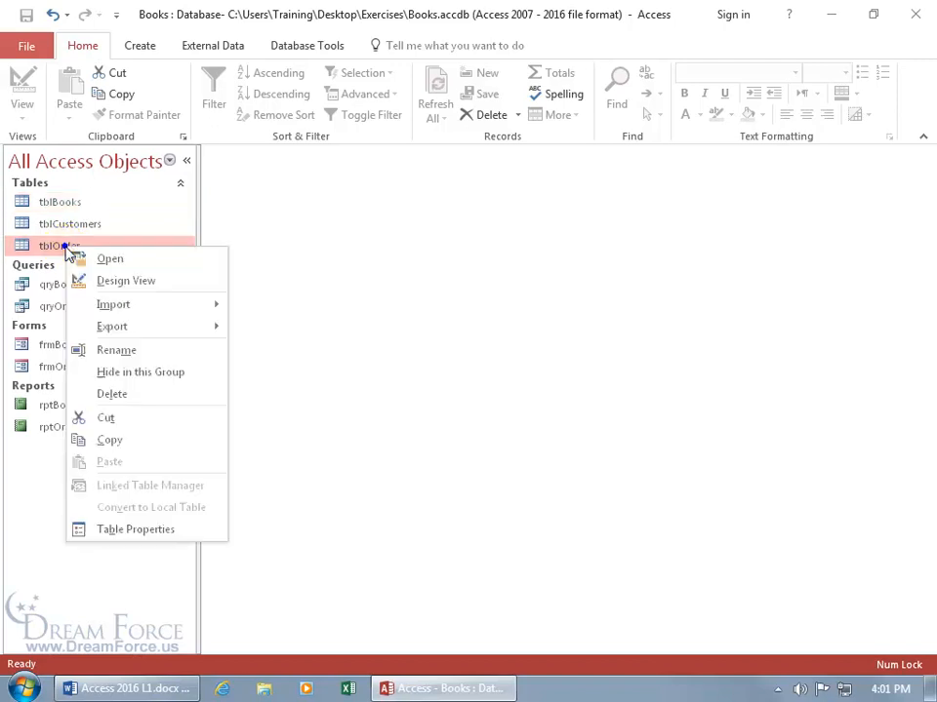
{"action": "left_click", "coordinate": [122, 531]}
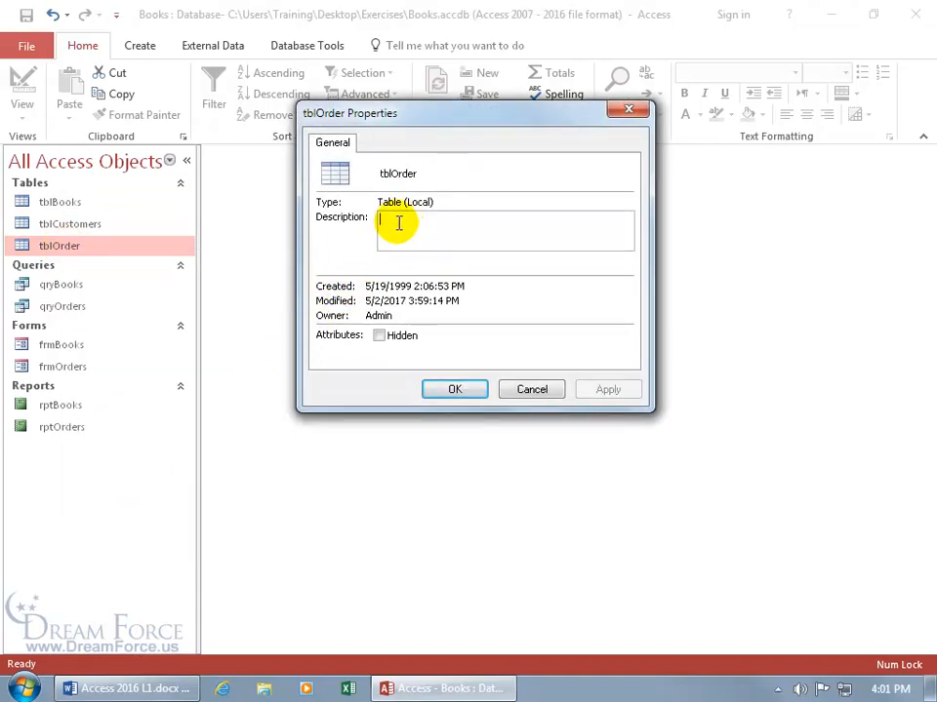
{"action": "type", "text": "I got this from Gomer Pile's database."}
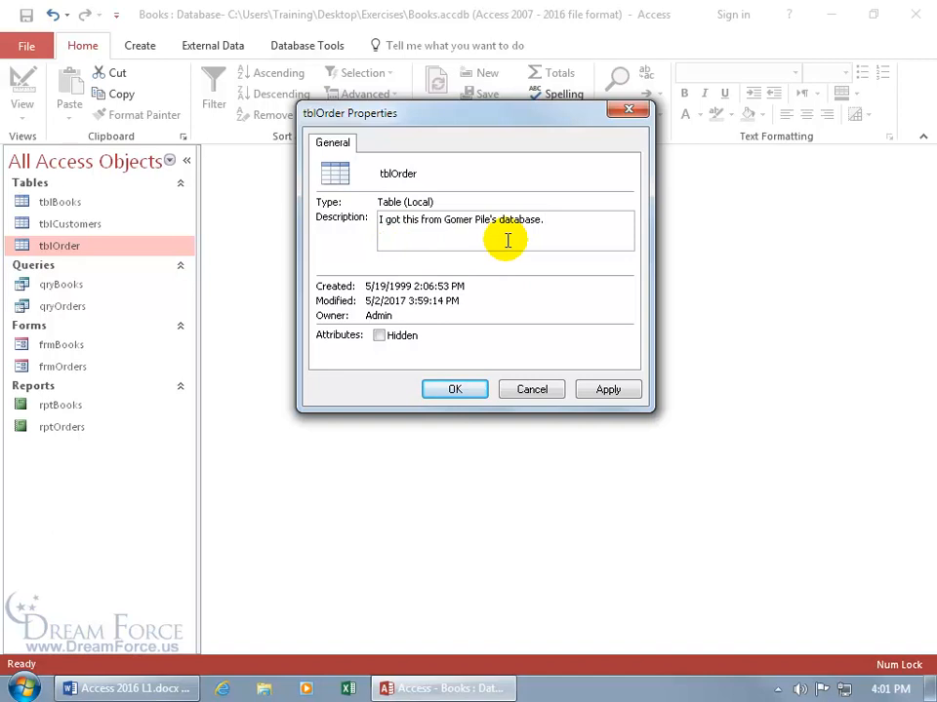
{"action": "left_click", "coordinate": [458, 390]}
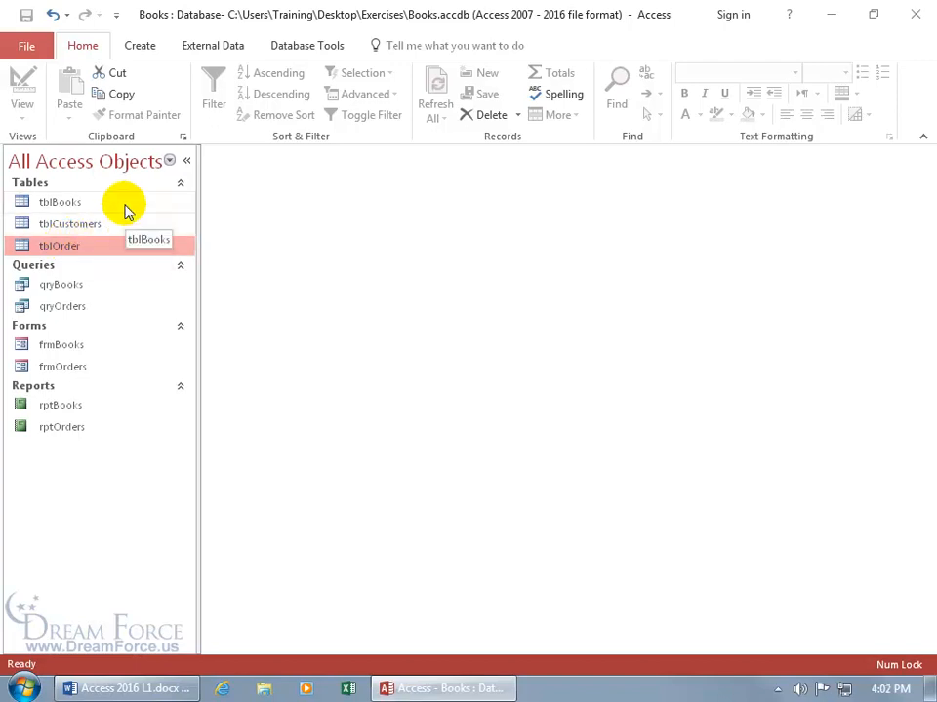
- Display the database objects by Details, and widen the Navigation Pane to read tblOrder's description before narrowing it back
{"action": "right_click", "coordinate": [89, 163]}
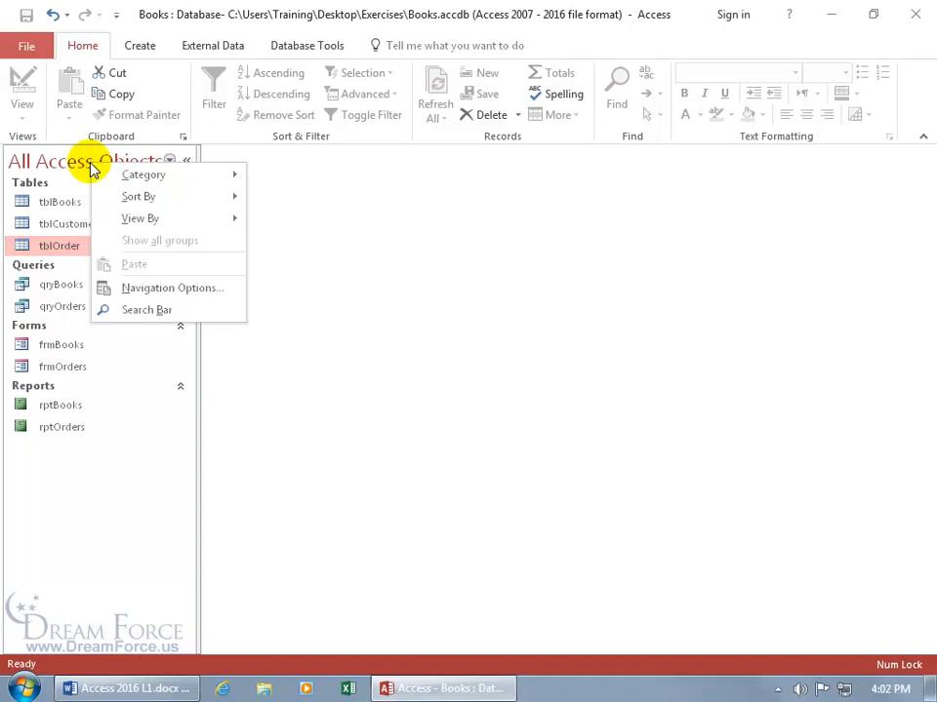
{"action": "mouse_move", "coordinate": [134, 225]}
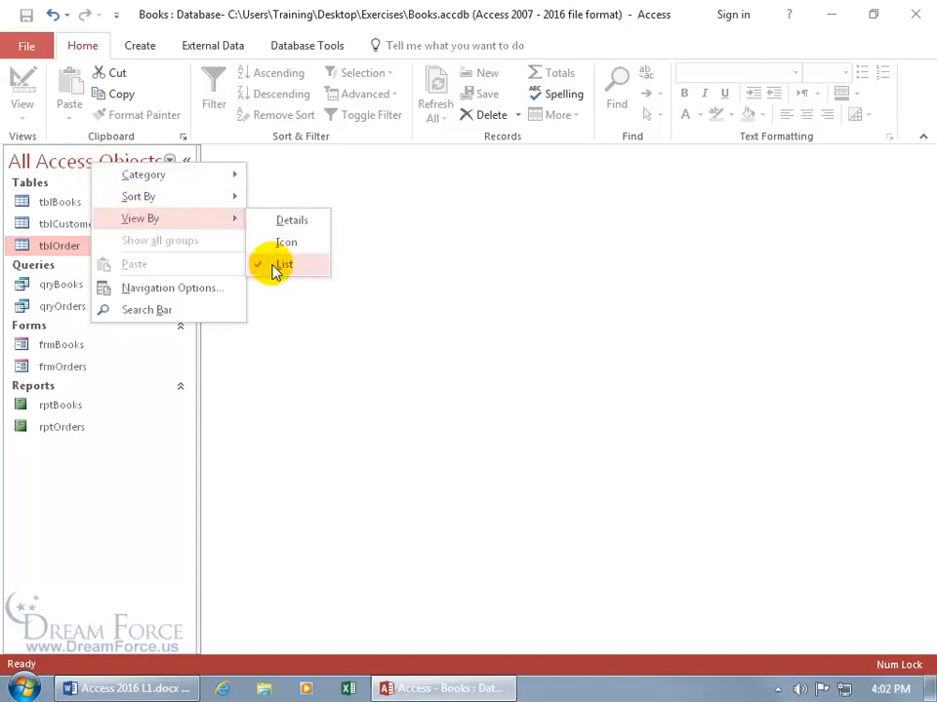
{"action": "left_click", "coordinate": [300, 227]}
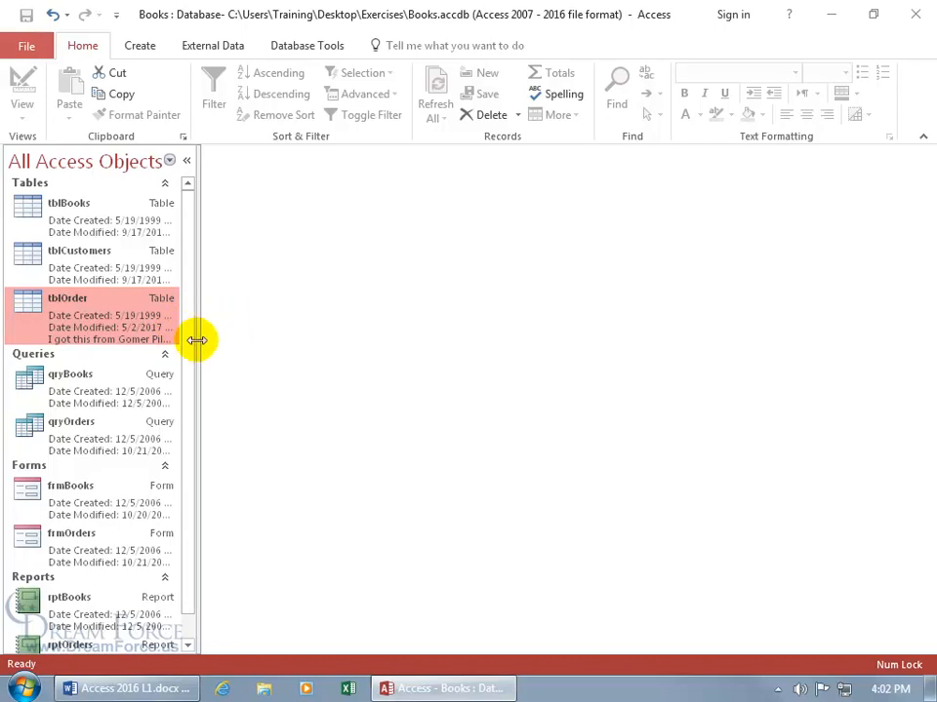
{"action": "left_click_drag", "start_coordinate": [194, 338], "coordinate": [245, 338]}
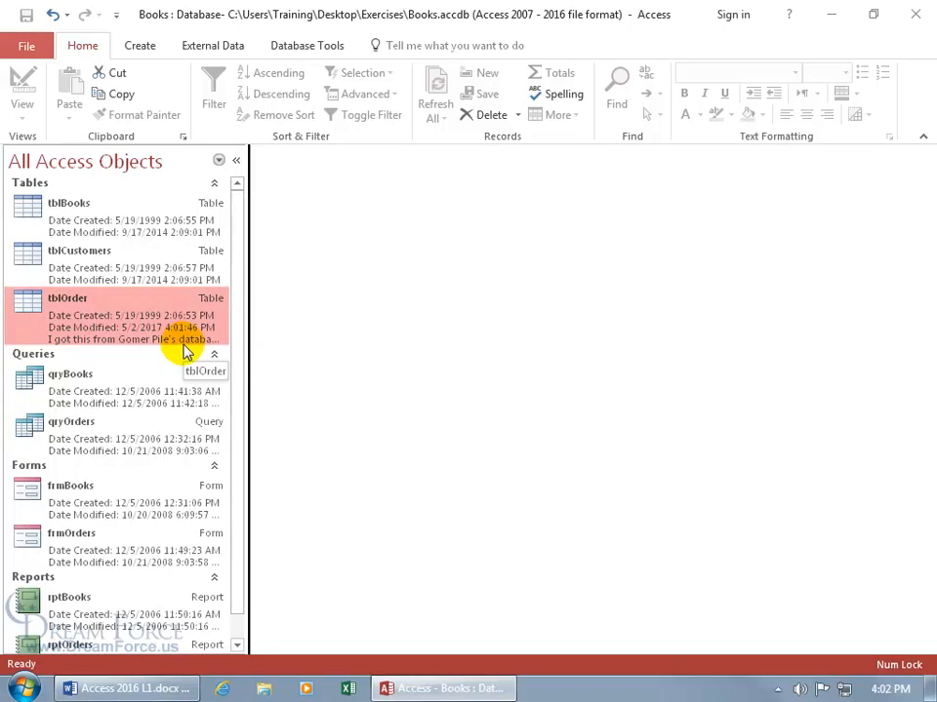
{"action": "left_click_drag", "start_coordinate": [245, 339], "coordinate": [195, 343]}
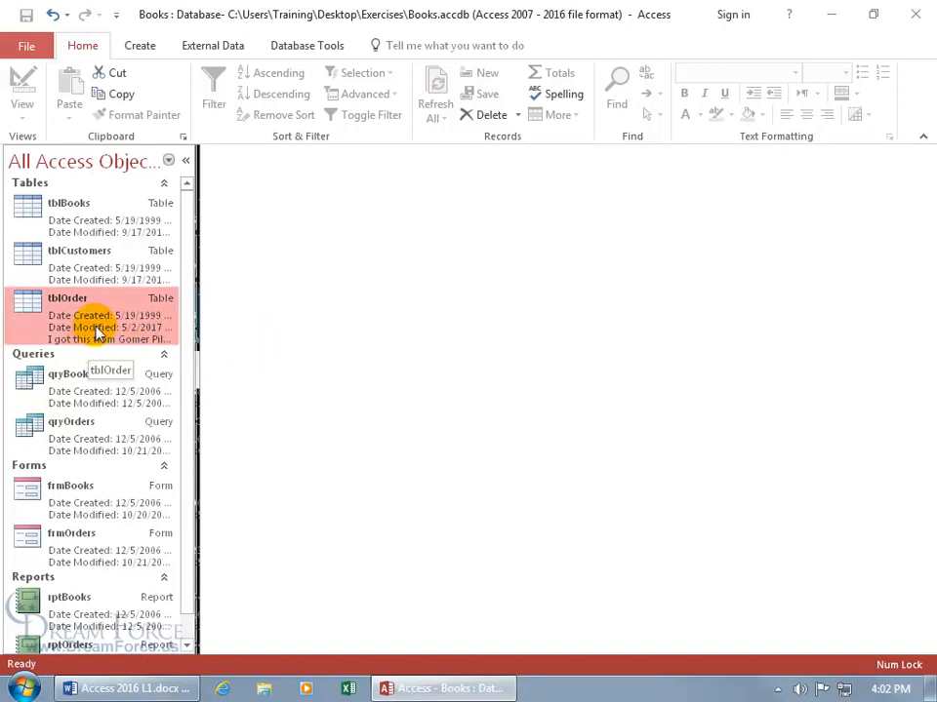
- Change the database objects' display to Icon and back to List
{"action": "right_click", "coordinate": [104, 163]}
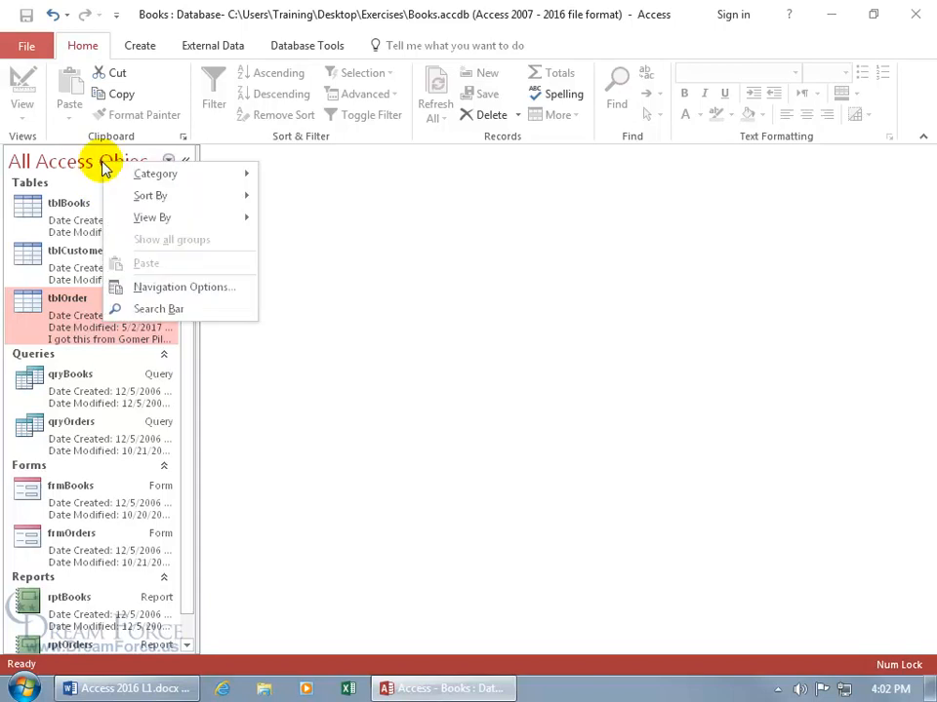
{"action": "mouse_move", "coordinate": [149, 220]}
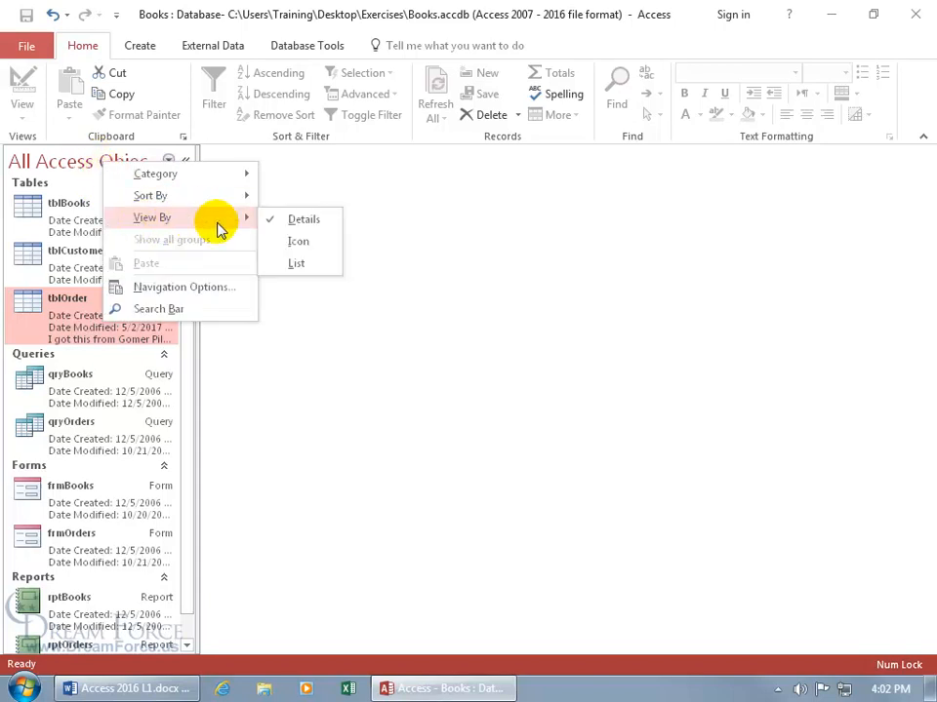
{"action": "left_click", "coordinate": [298, 242]}
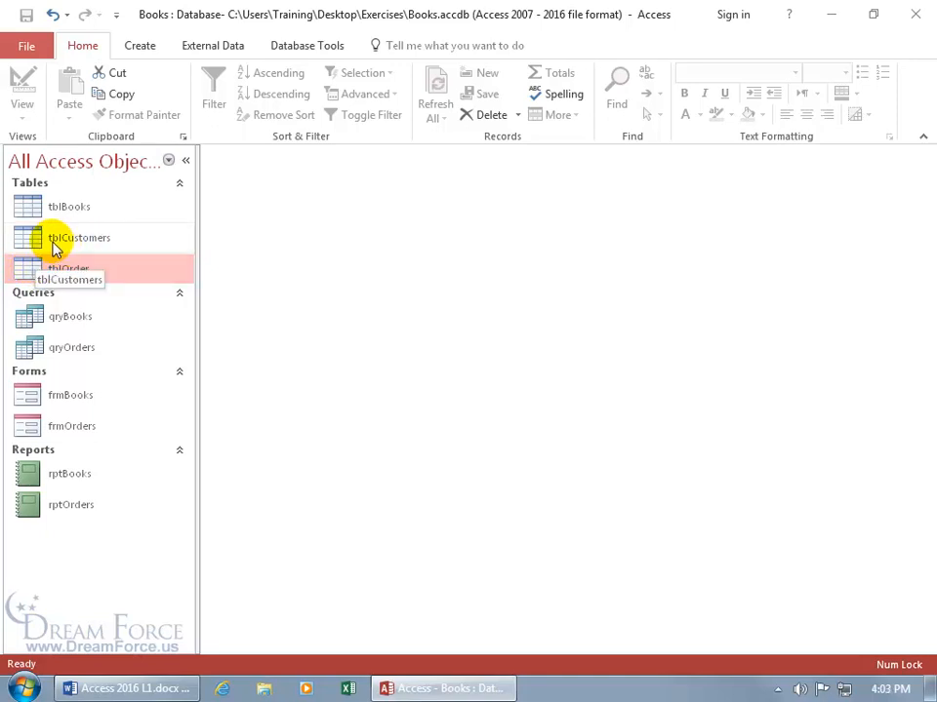
{"action": "right_click", "coordinate": [85, 161]}
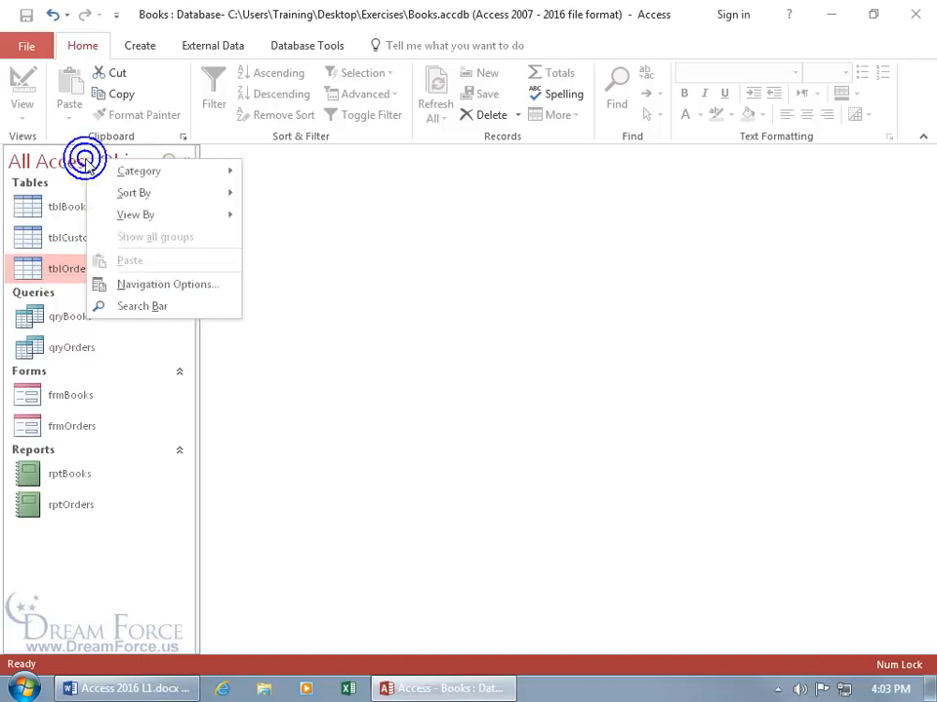
{"action": "mouse_move", "coordinate": [127, 215]}
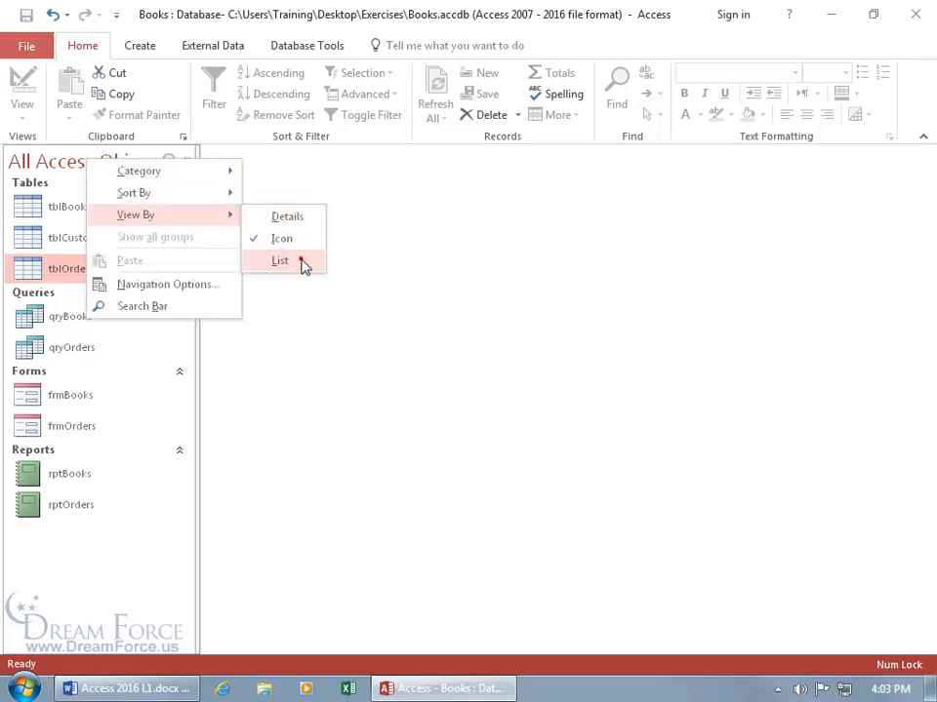
{"action": "left_click", "coordinate": [281, 261]}
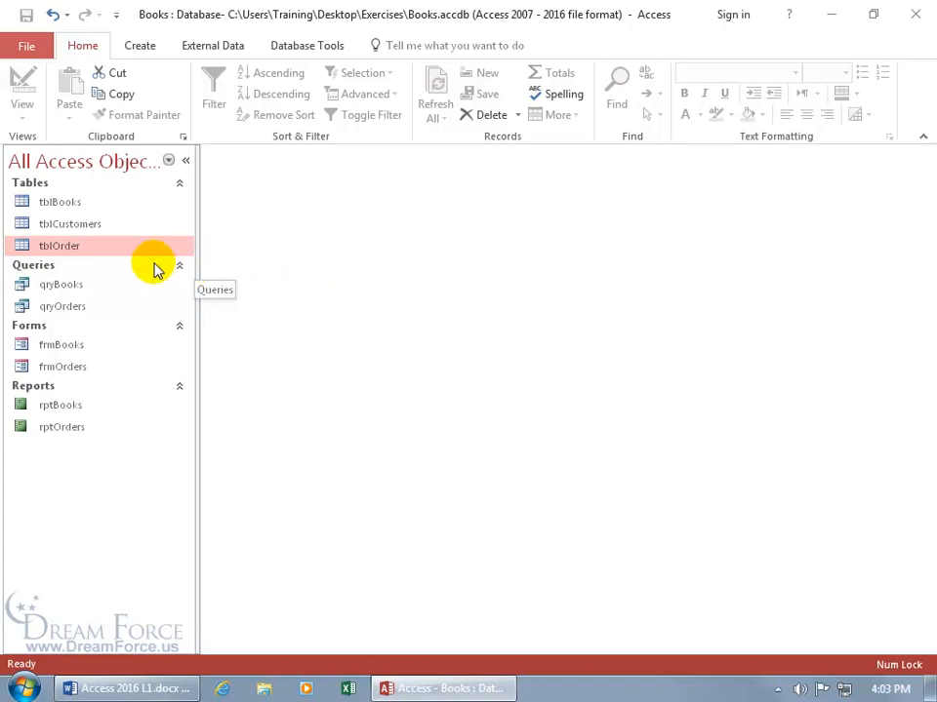
- Rename the qryBooks query as qryBookies
{"action": "right_click", "coordinate": [80, 291]}
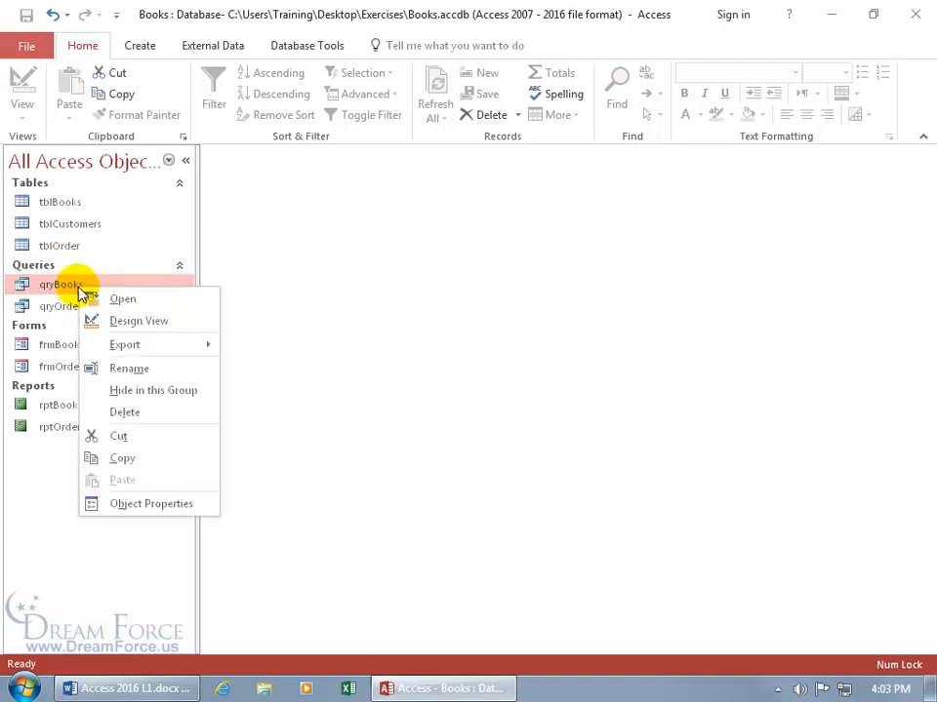
{"action": "left_click", "coordinate": [125, 369]}
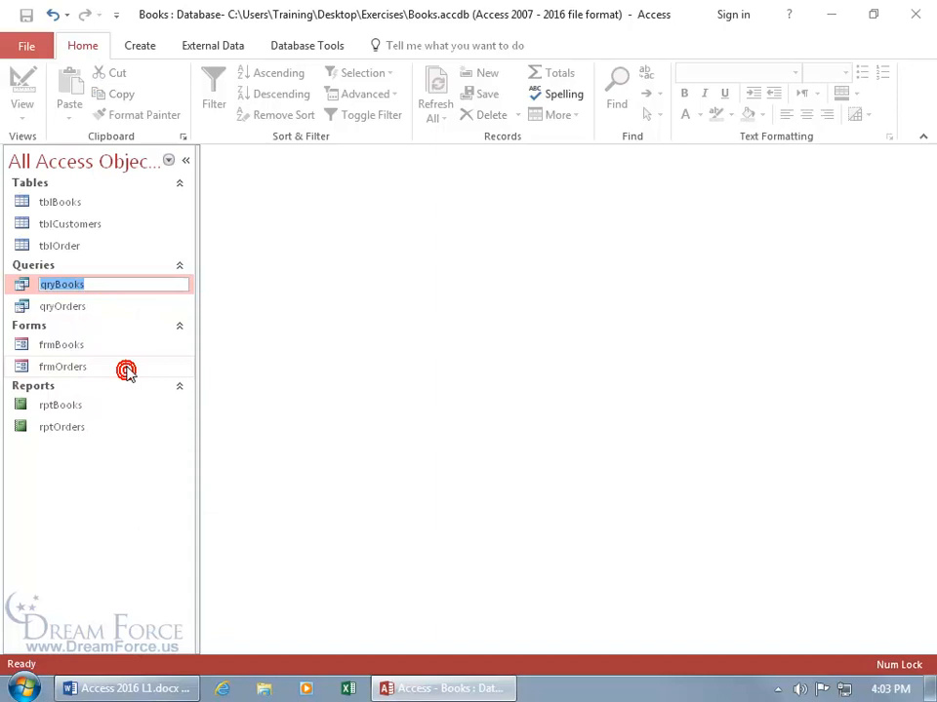
{"action": "left_click", "coordinate": [102, 285]}
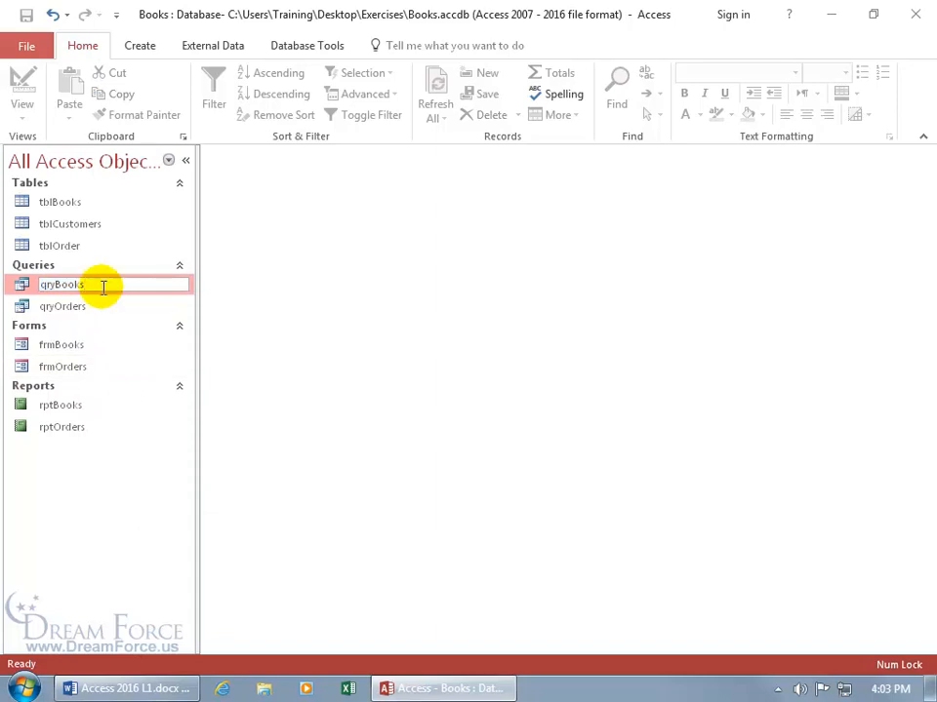
{"action": "key", "text": "BackSpace"}
{"action": "type", "text": "ies"}
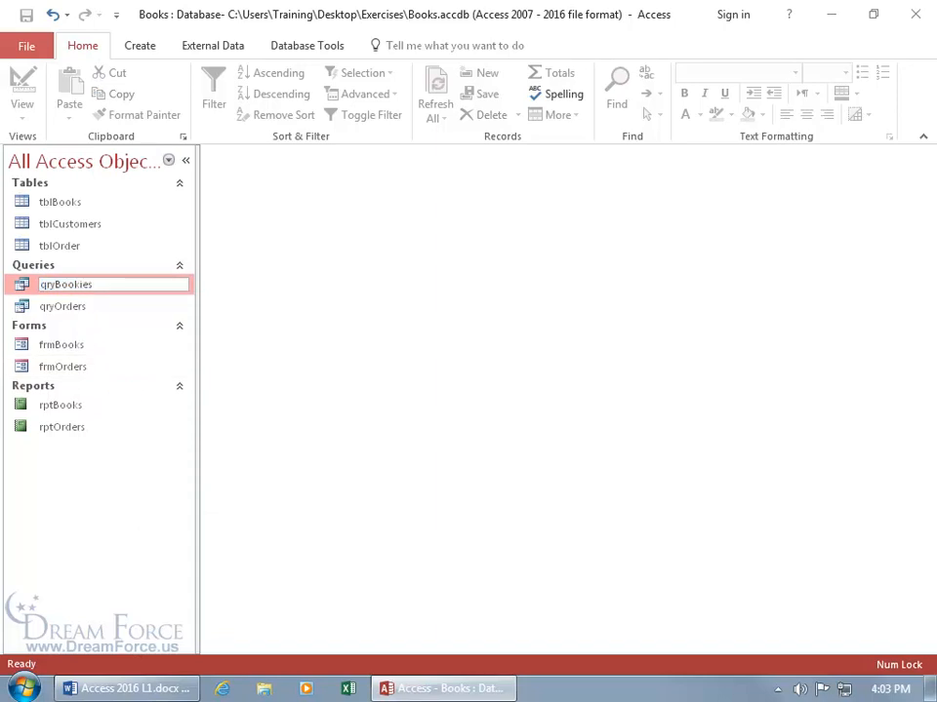
{"action": "key", "text": "Return"}
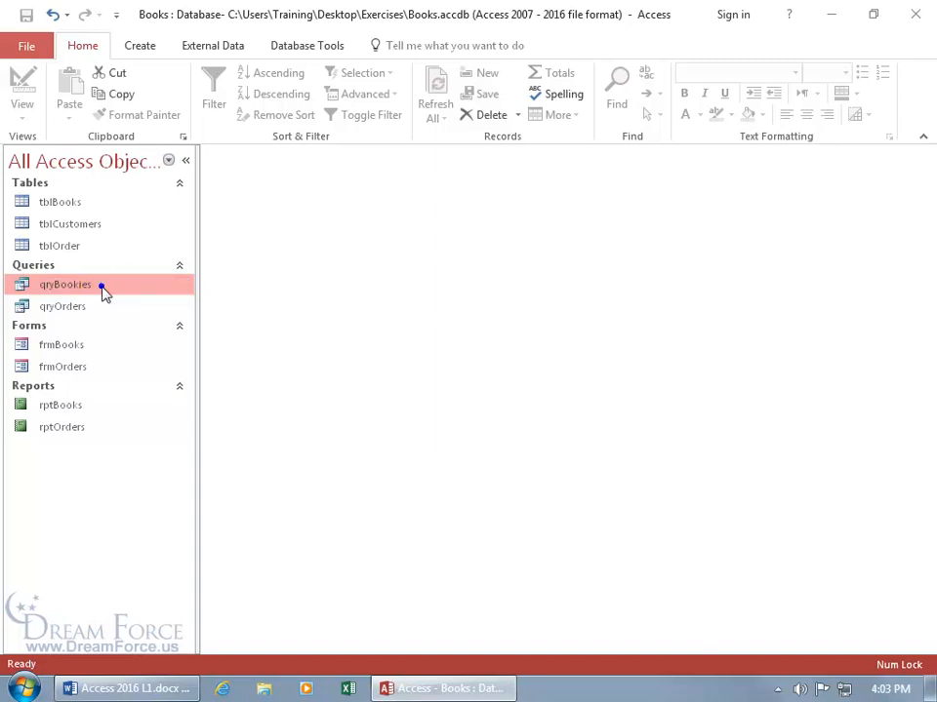
- Rename the qryBookies query back to qryBooks
{"action": "right_click", "coordinate": [105, 293]}
{"action": "left_click", "coordinate": [141, 369]}
{"action": "left_click", "coordinate": [106, 284]}
{"action": "left_click", "coordinate": [86, 283]}
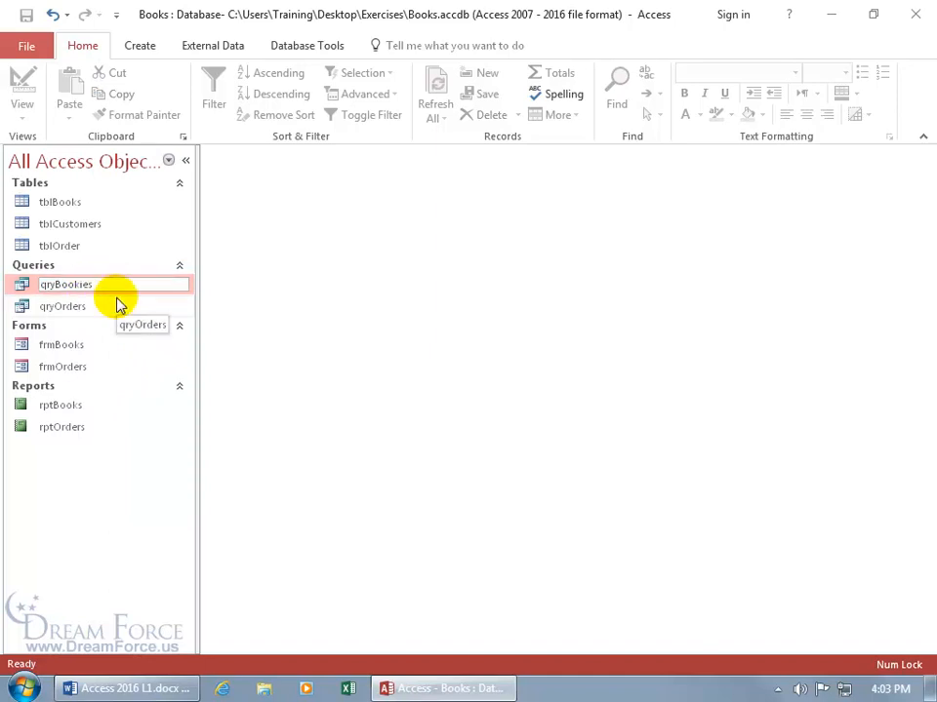
{"action": "key", "text": "BackSpace"}
{"action": "key", "text": "BackSpace"}
{"action": "key", "text": "BackSpace"}
{"action": "type", "text": "s"}
{"action": "key", "text": "Return"}
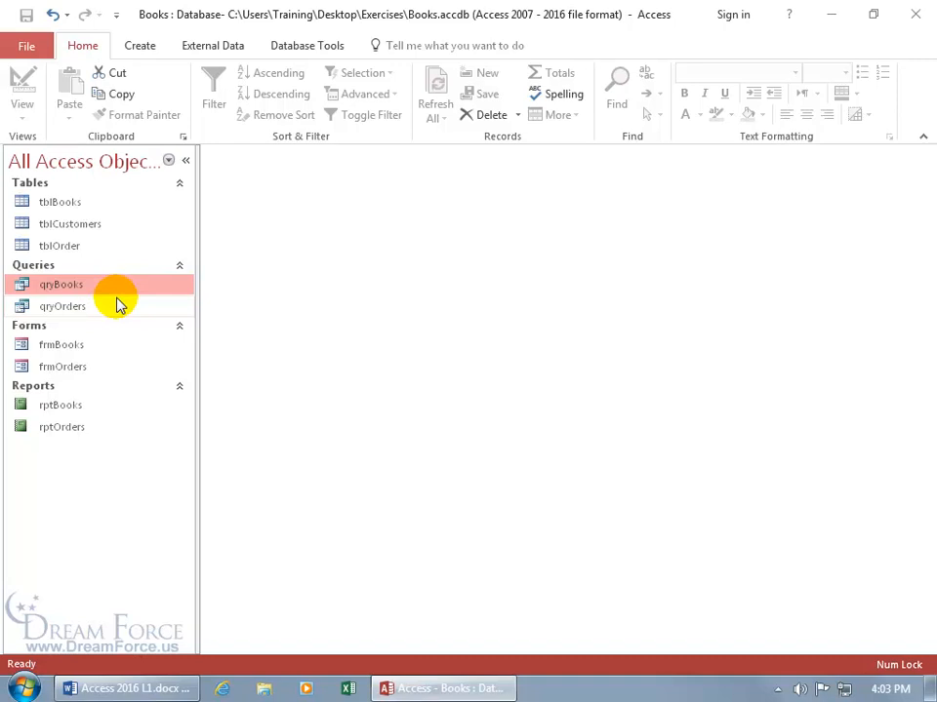
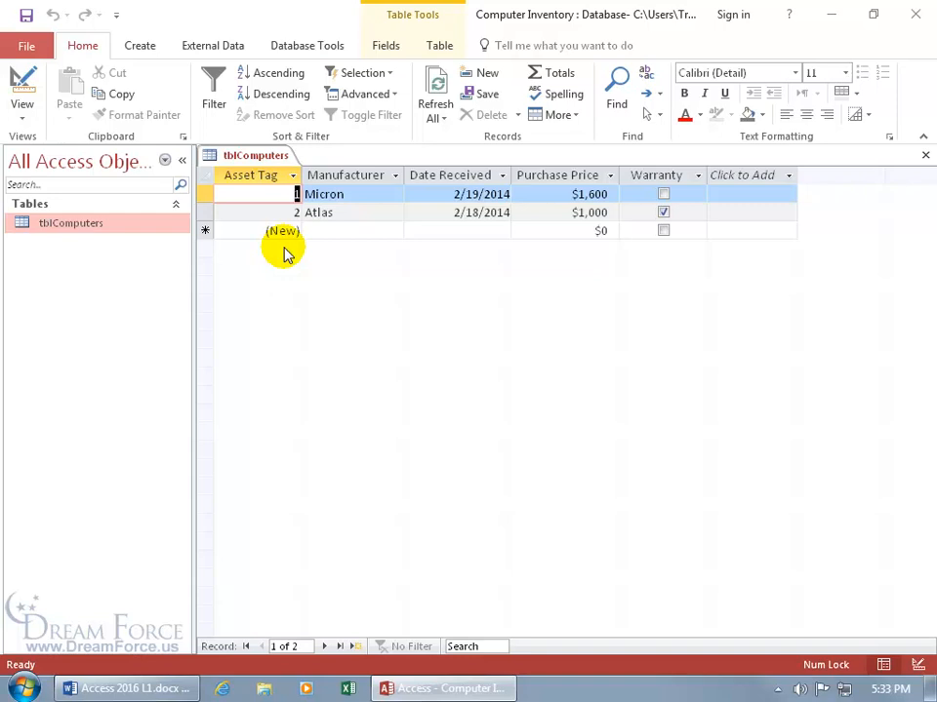
- Open the tblComputers table in Design View
{"action": "right_click", "coordinate": [248, 154]}
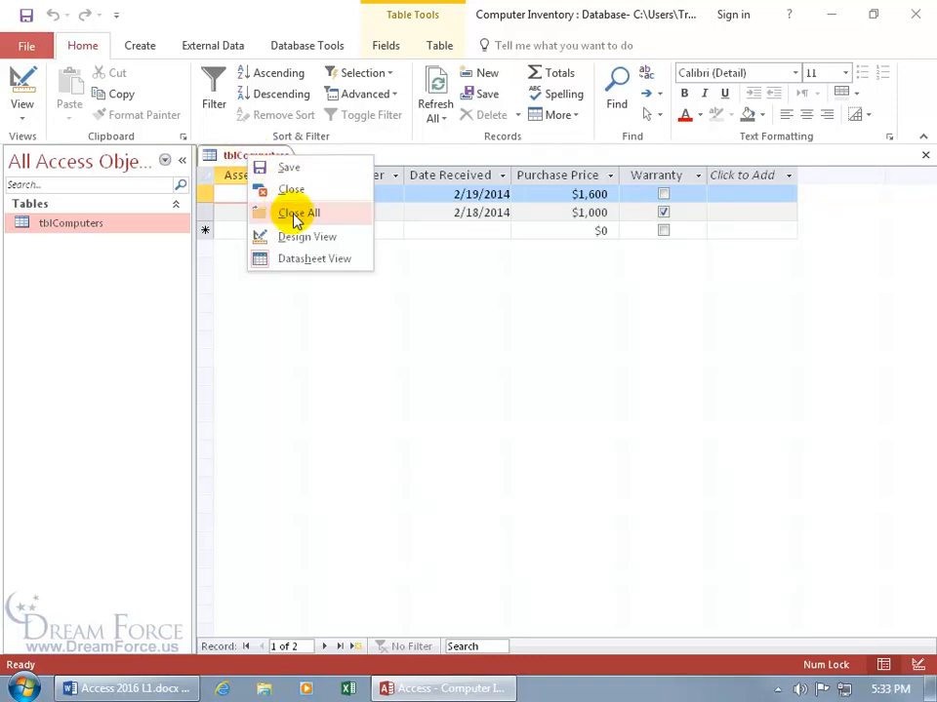
{"action": "left_click", "coordinate": [224, 159]}
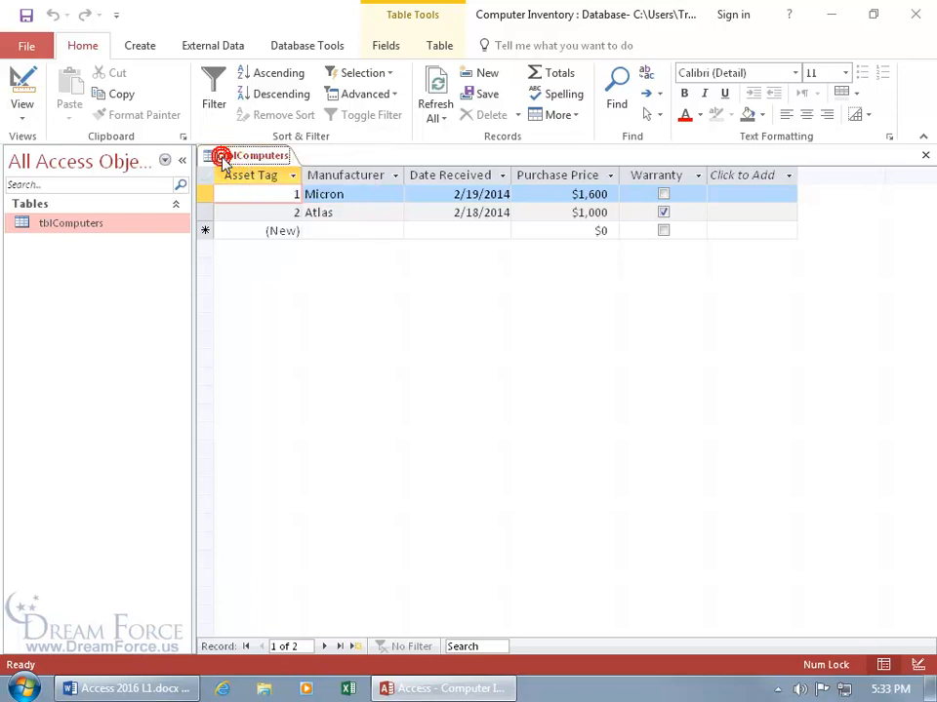
{"action": "left_click", "coordinate": [29, 115]}
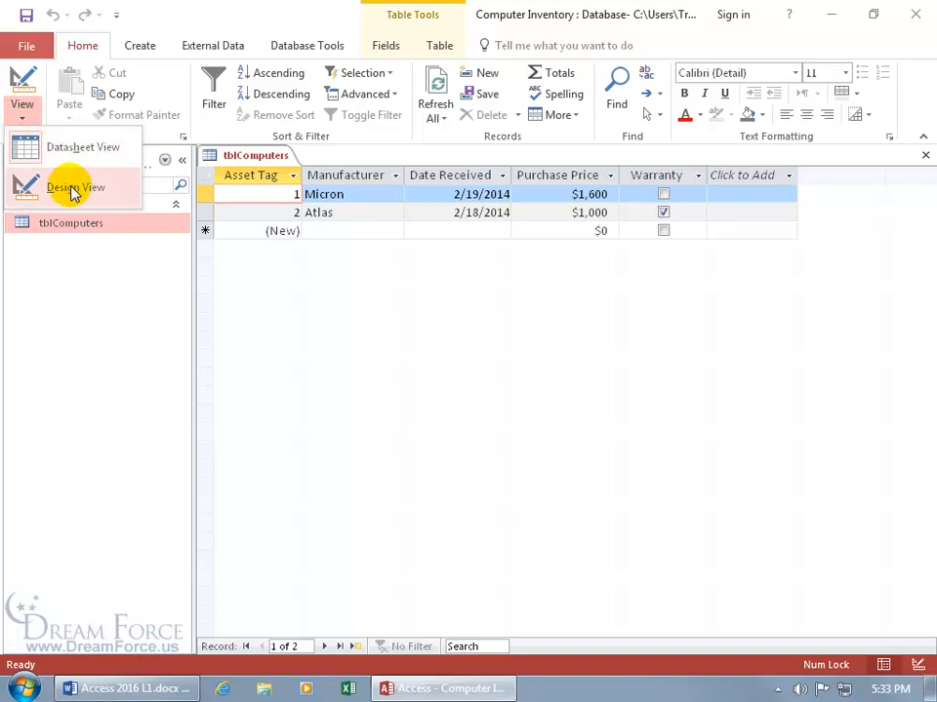
{"action": "left_click", "coordinate": [232, 160]}
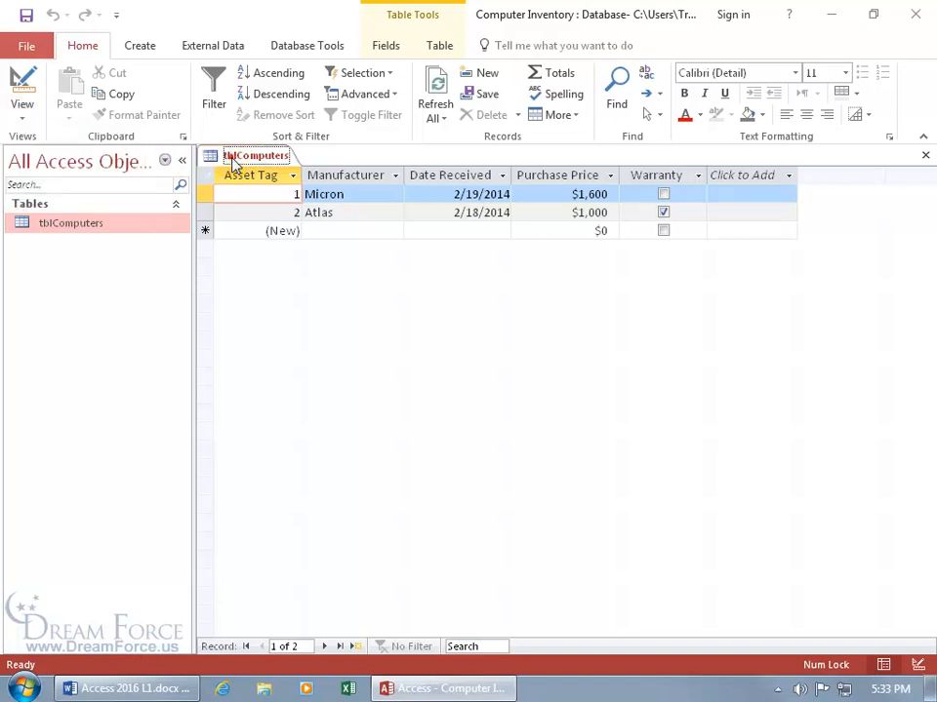
{"action": "left_click", "coordinate": [23, 87]}
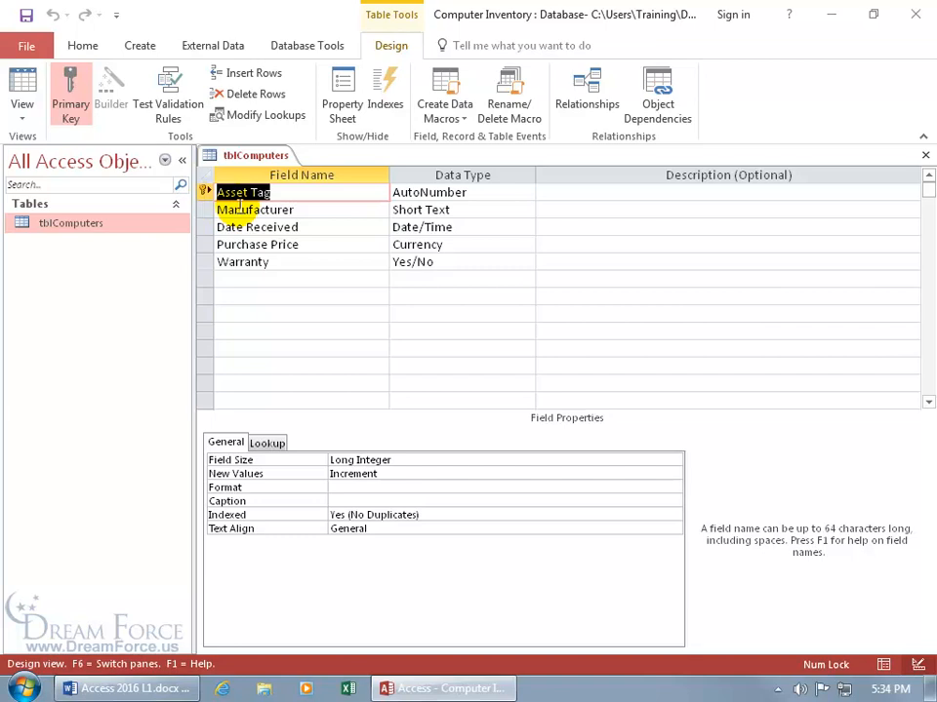
- Create a new blank table in Datasheet View and close it without saving
{"action": "left_click", "coordinate": [142, 49]}
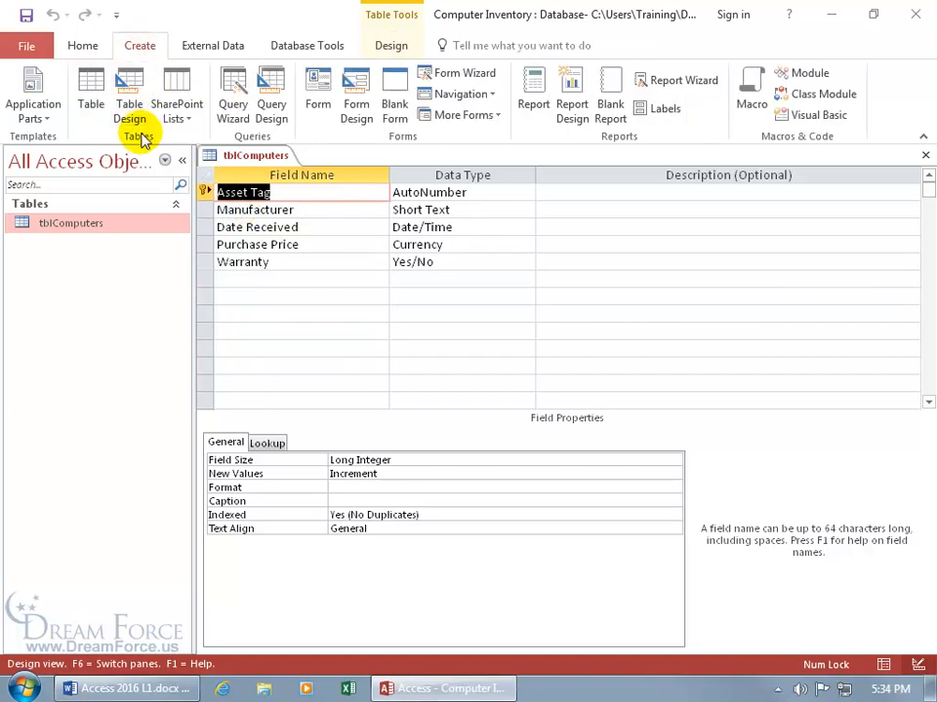
{"action": "left_click", "coordinate": [90, 100]}
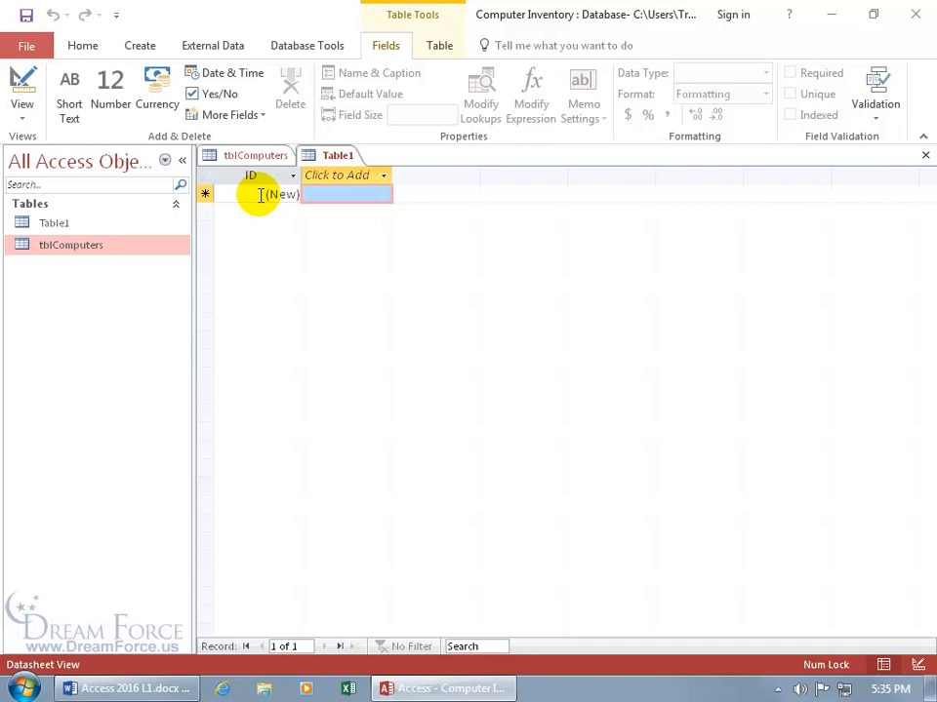
{"action": "left_click", "coordinate": [924, 156]}
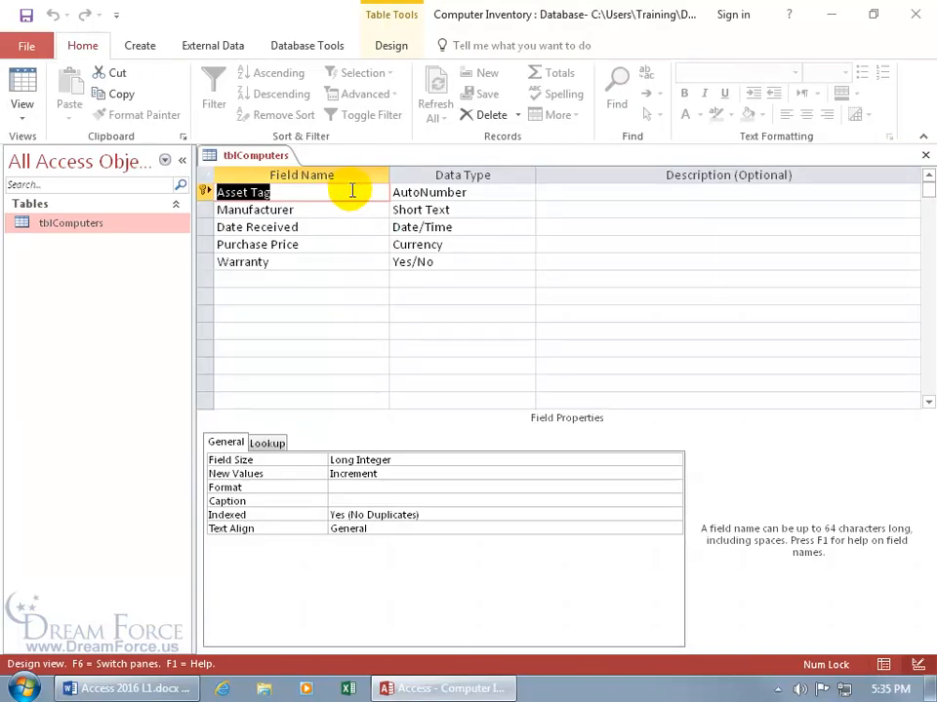
- Change the Asset Tag field's data type to Number
{"action": "left_click", "coordinate": [501, 192]}
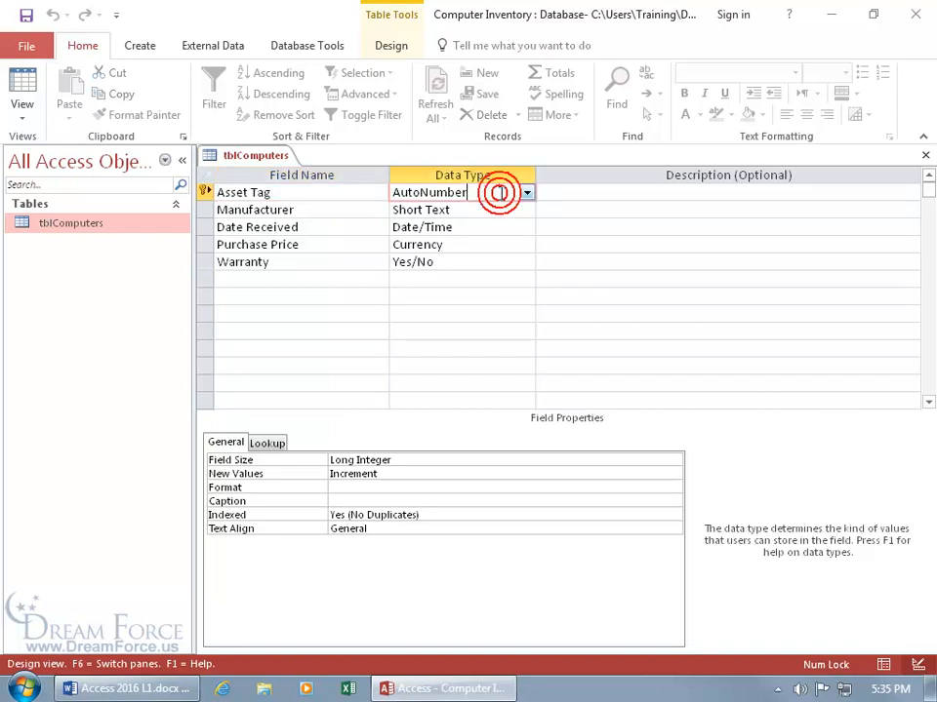
{"action": "left_click", "coordinate": [526, 194]}
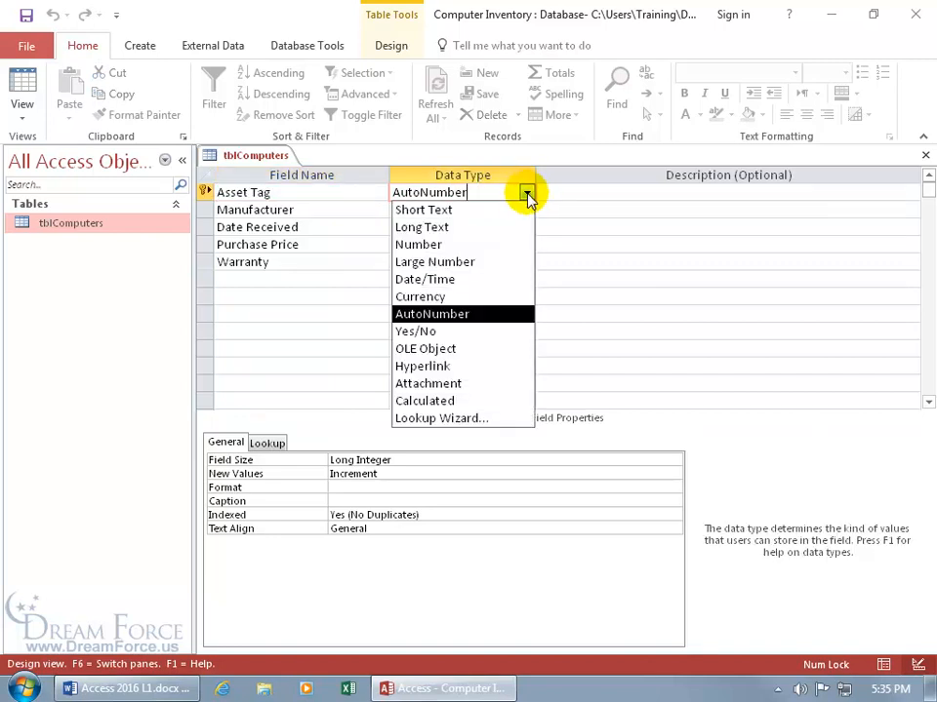
{"action": "left_click", "coordinate": [484, 245]}
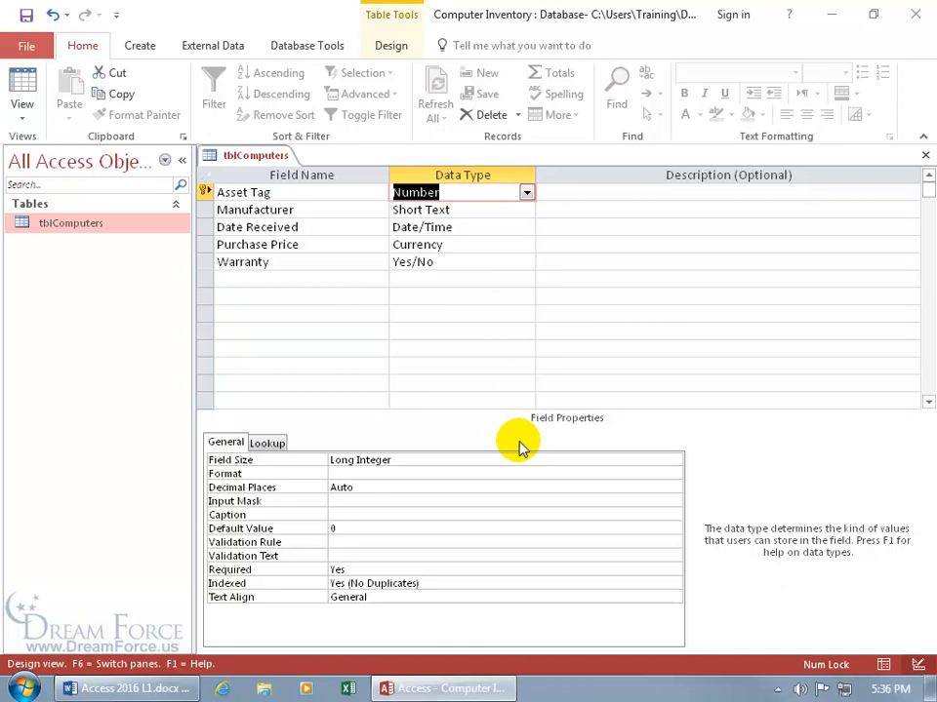
- Examine the Asset Tag field size options and the online FieldSize Property table of number ranges and storage sizes
{"action": "left_click", "coordinate": [426, 460]}
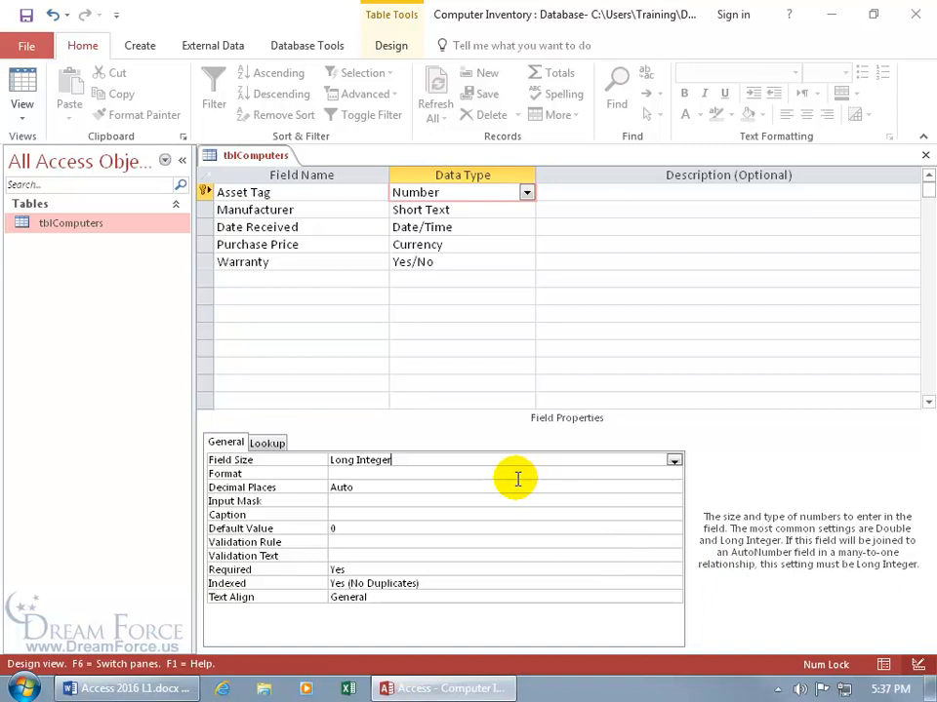
{"action": "left_click", "coordinate": [417, 458]}
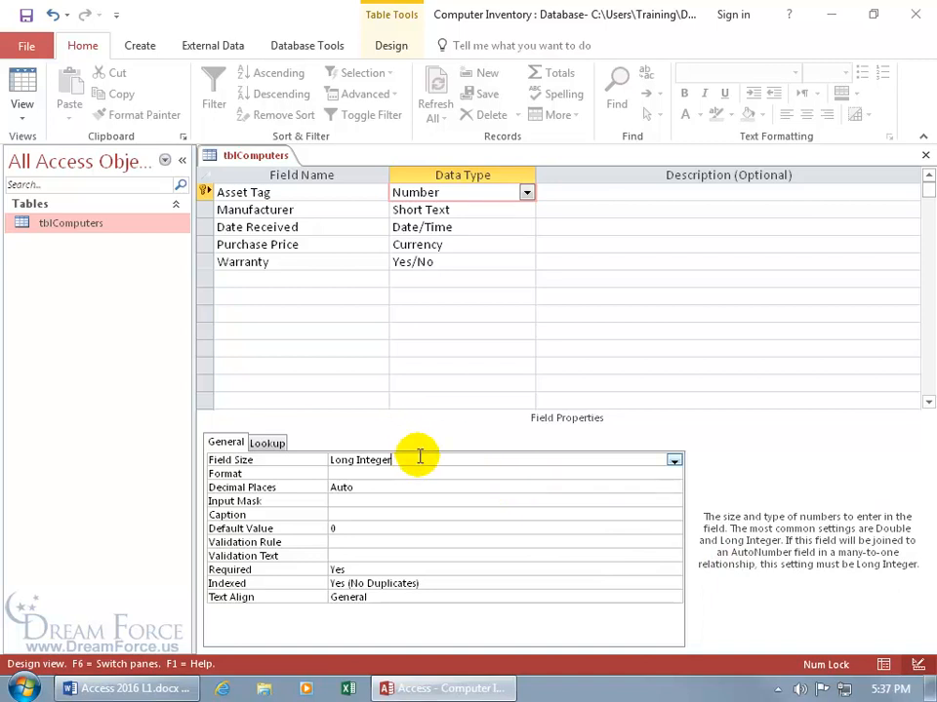
{"action": "left_click", "coordinate": [673, 459]}
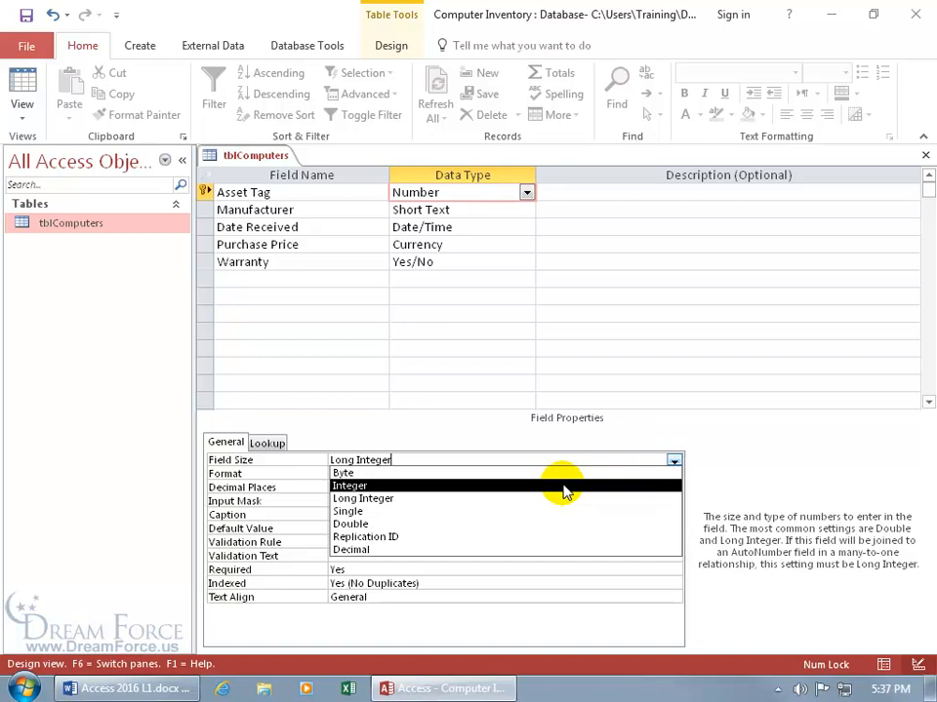
{"action": "left_click", "coordinate": [464, 458]}
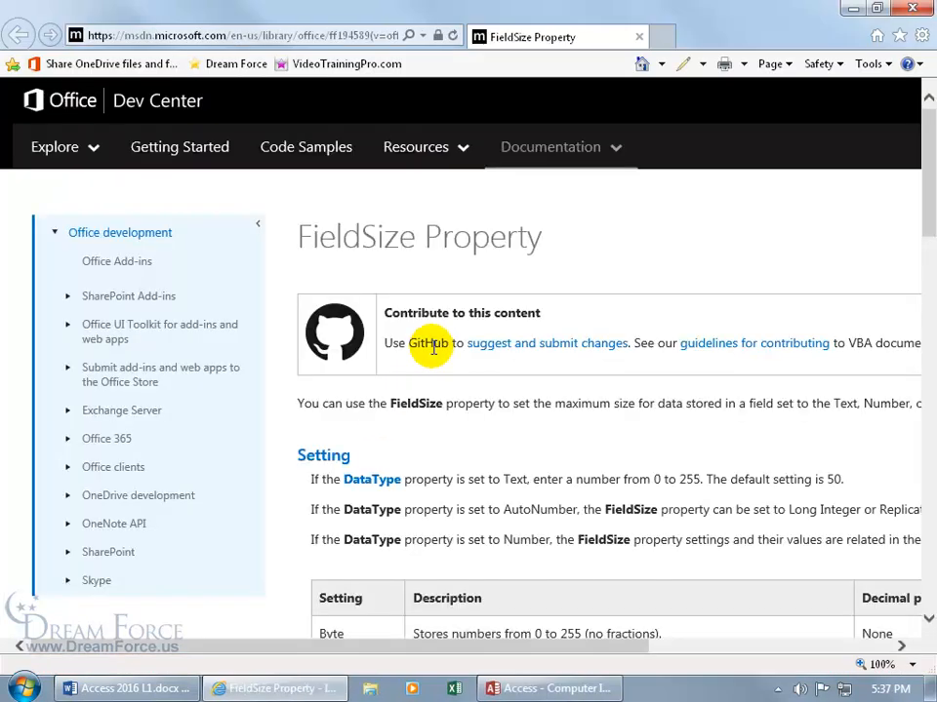
{"action": "left_click_drag", "start_coordinate": [920, 225], "coordinate": [927, 332]}
{"action": "left_click_drag", "start_coordinate": [612, 647], "coordinate": [780, 652]}
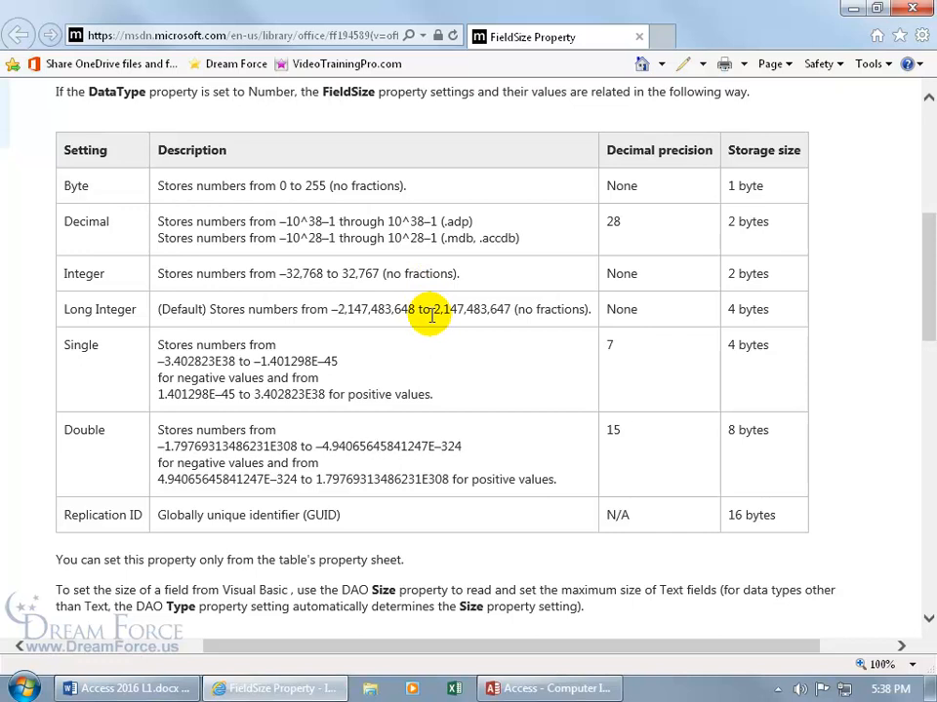
{"action": "left_click", "coordinate": [912, 9]}
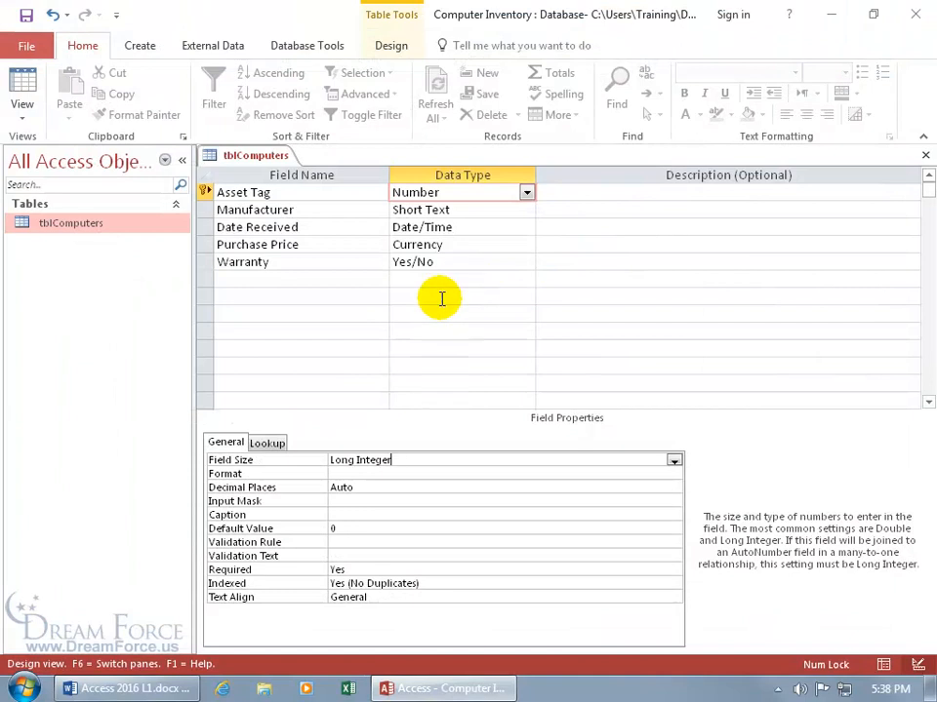
- Set the Asset Tag field size to Integer
{"action": "left_click", "coordinate": [673, 460]}
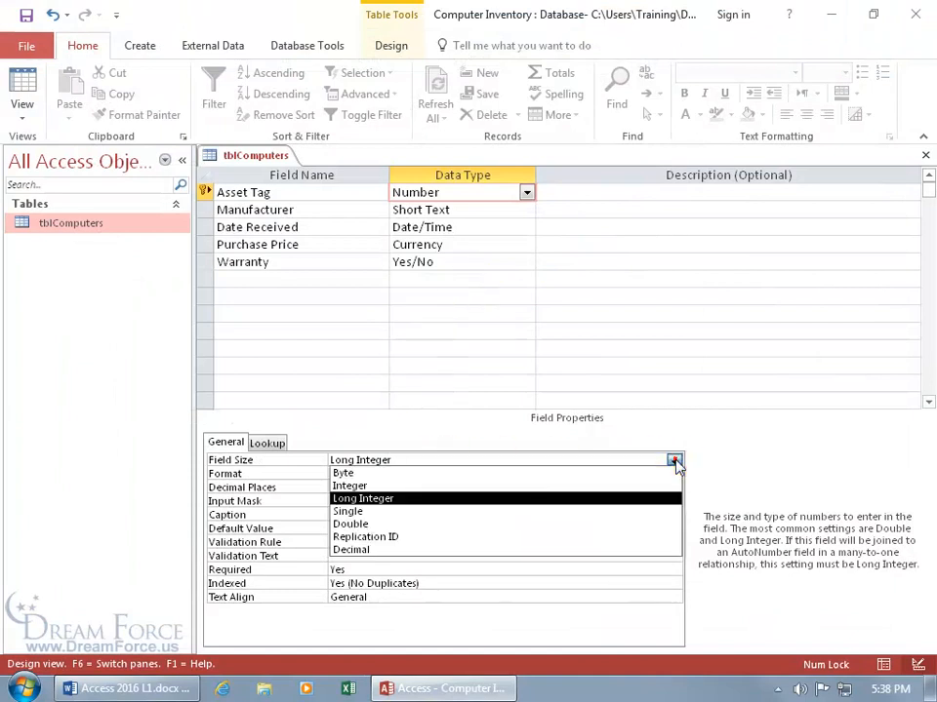
{"action": "left_click", "coordinate": [607, 486]}
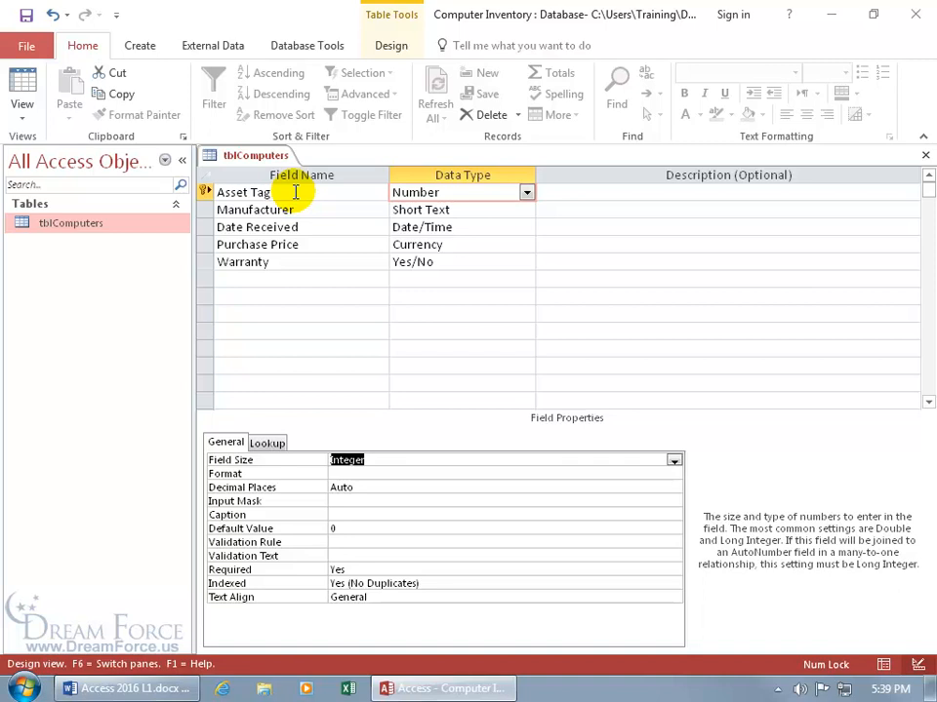
- Move the tblComputers primary key to the Purchase Price field and back to Asset Tag
{"action": "left_click", "coordinate": [303, 245]}
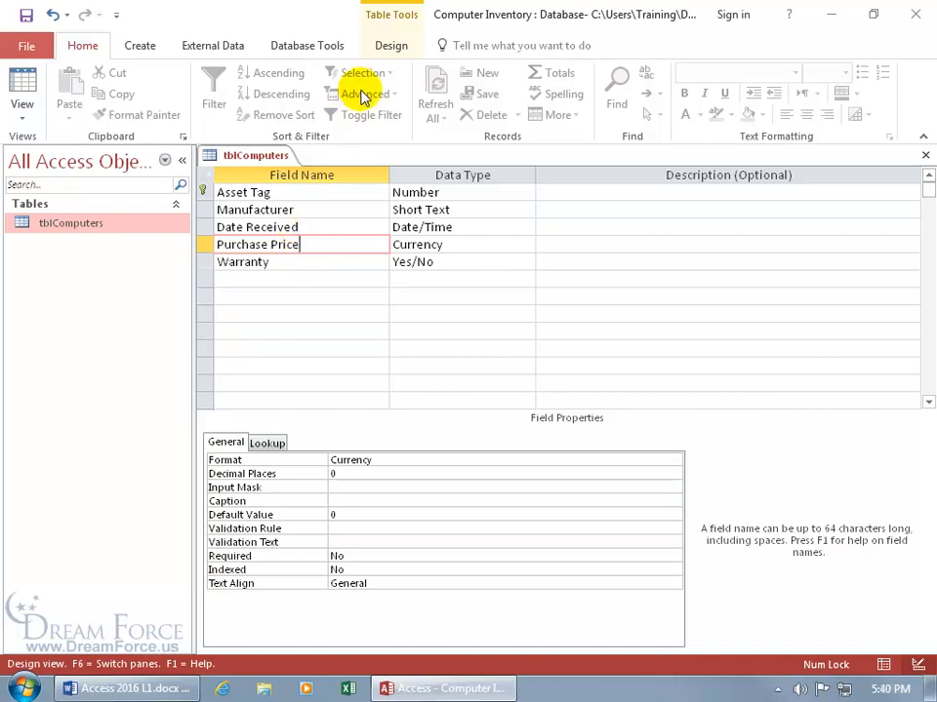
{"action": "left_click", "coordinate": [392, 49]}
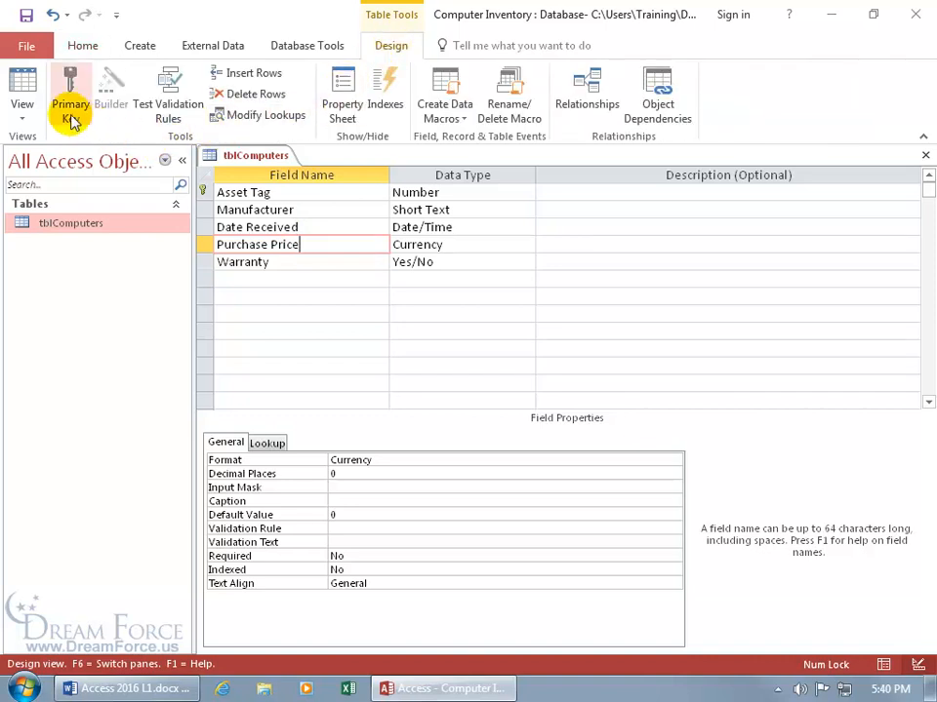
{"action": "left_click", "coordinate": [264, 192]}
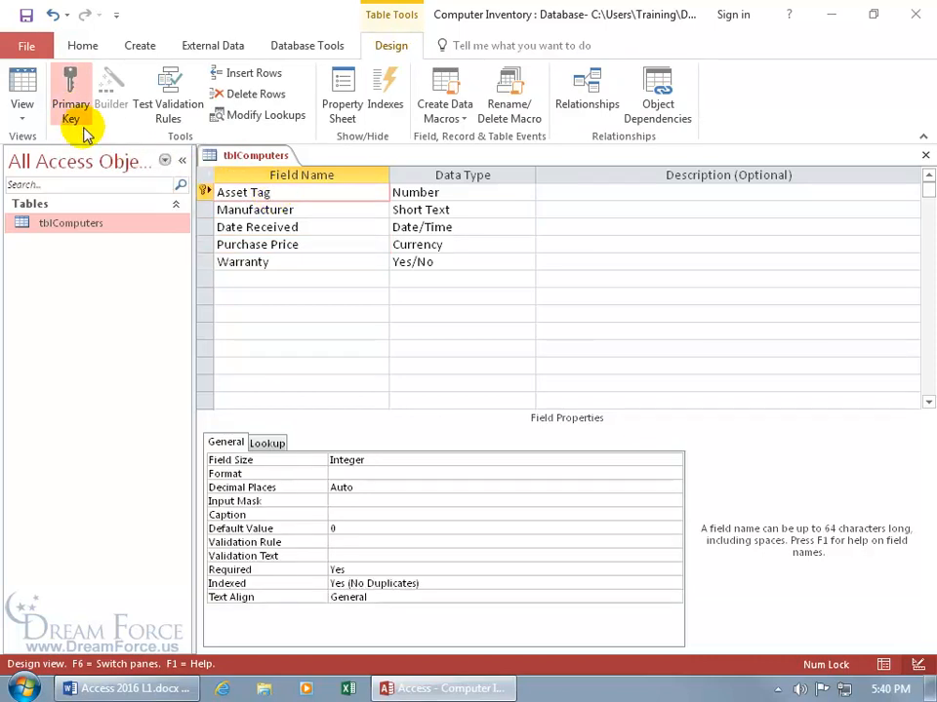
{"action": "left_click", "coordinate": [240, 245]}
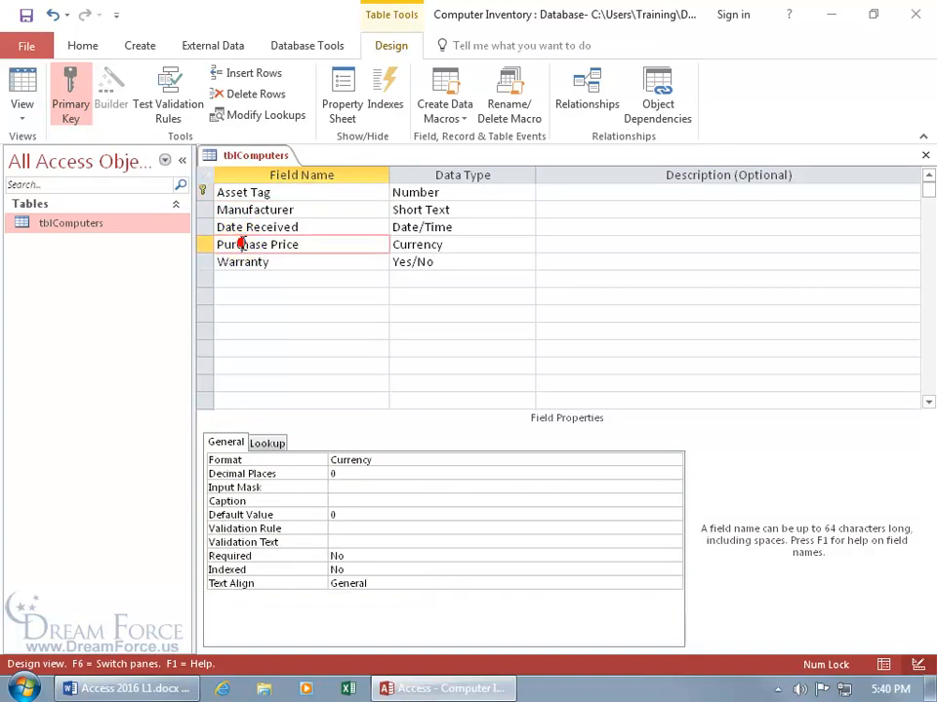
{"action": "left_click", "coordinate": [68, 93]}
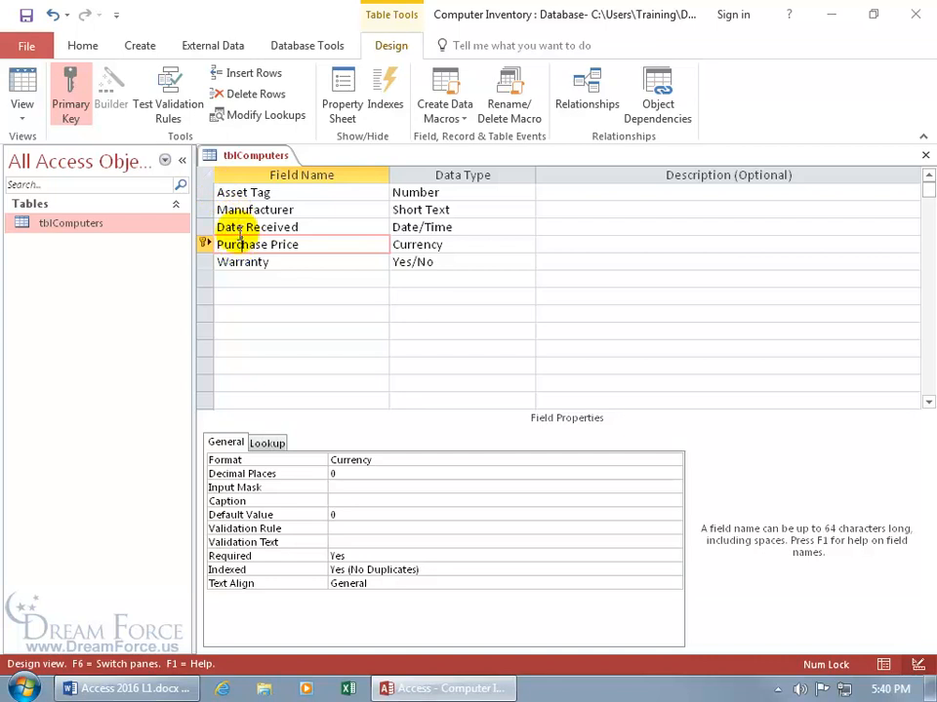
{"action": "left_click", "coordinate": [236, 192]}
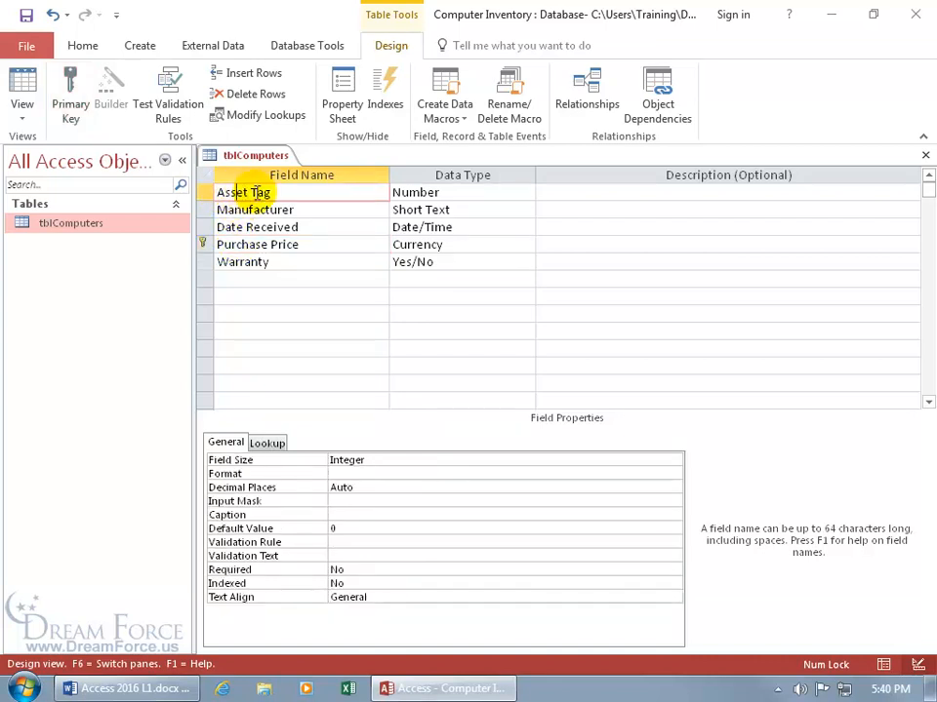
{"action": "left_click", "coordinate": [73, 109]}
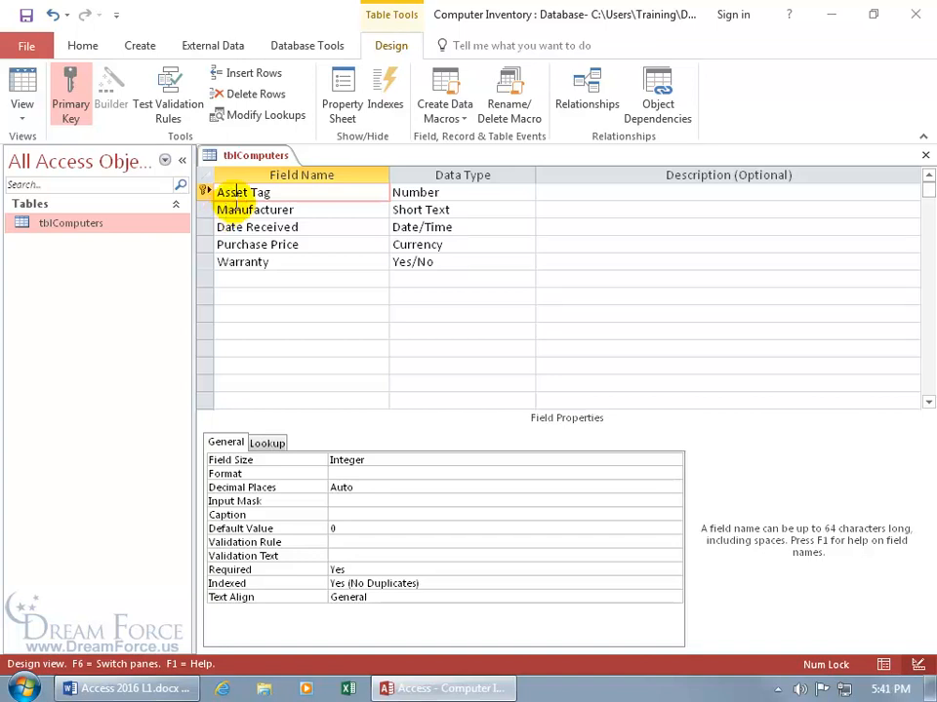
- Switch tblComputers to Datasheet View, saving the design changes
{"action": "left_click", "coordinate": [29, 86]}
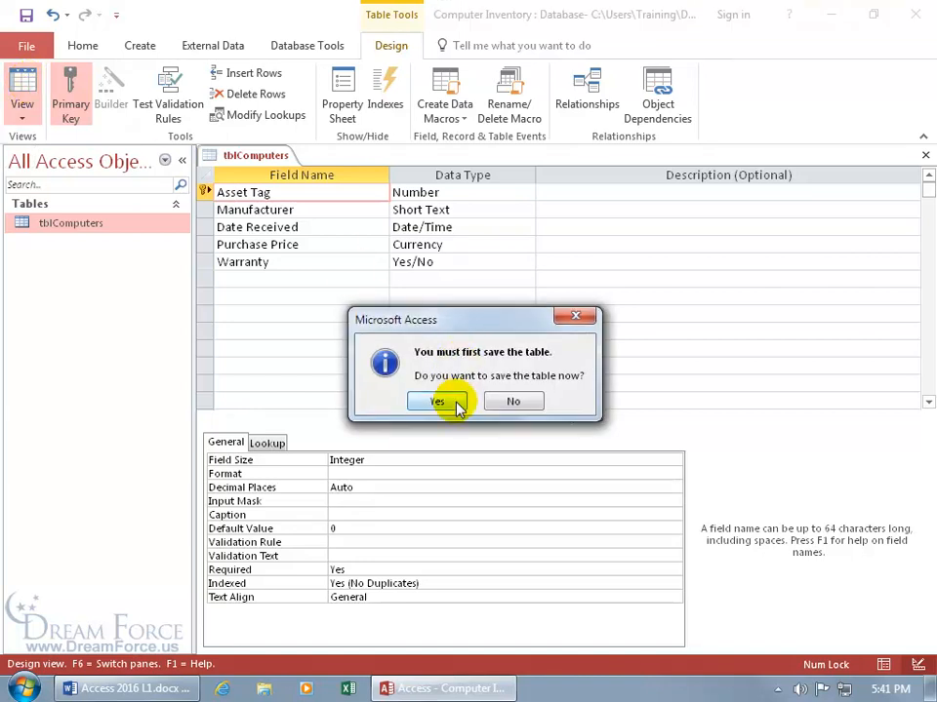
{"action": "left_click", "coordinate": [446, 403]}
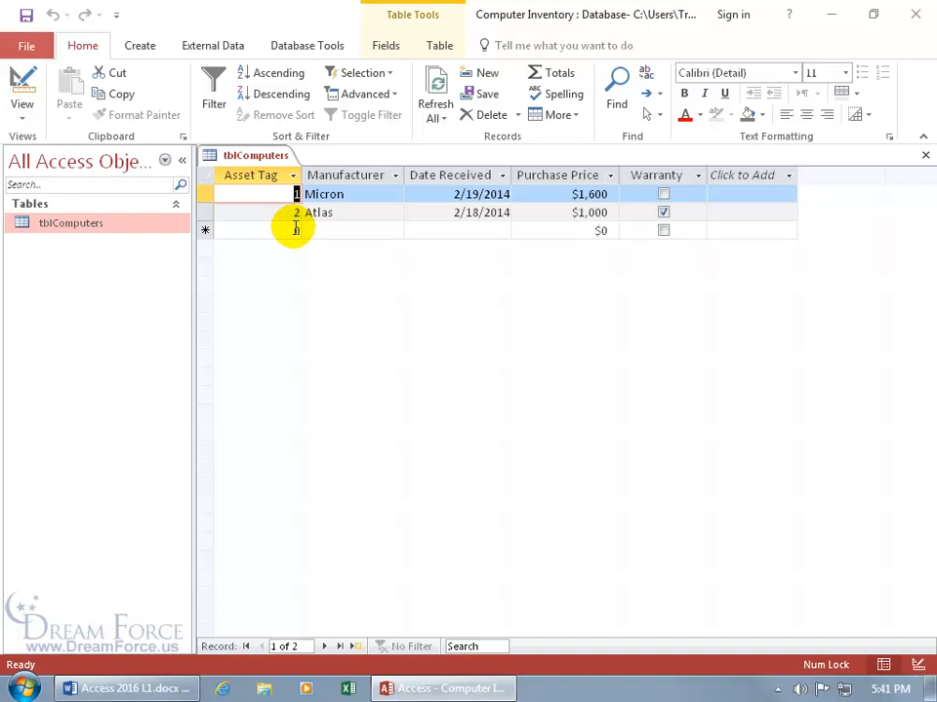
- Enter a new record with Asset Tag 1, Manufacturer Micron, today's date 5/2/2017, Purchase Price $100 and Warranty checked, and try to save it
{"action": "left_click", "coordinate": [299, 229]}
{"action": "type", "text": "3"}
{"action": "key", "text": "Tab"}
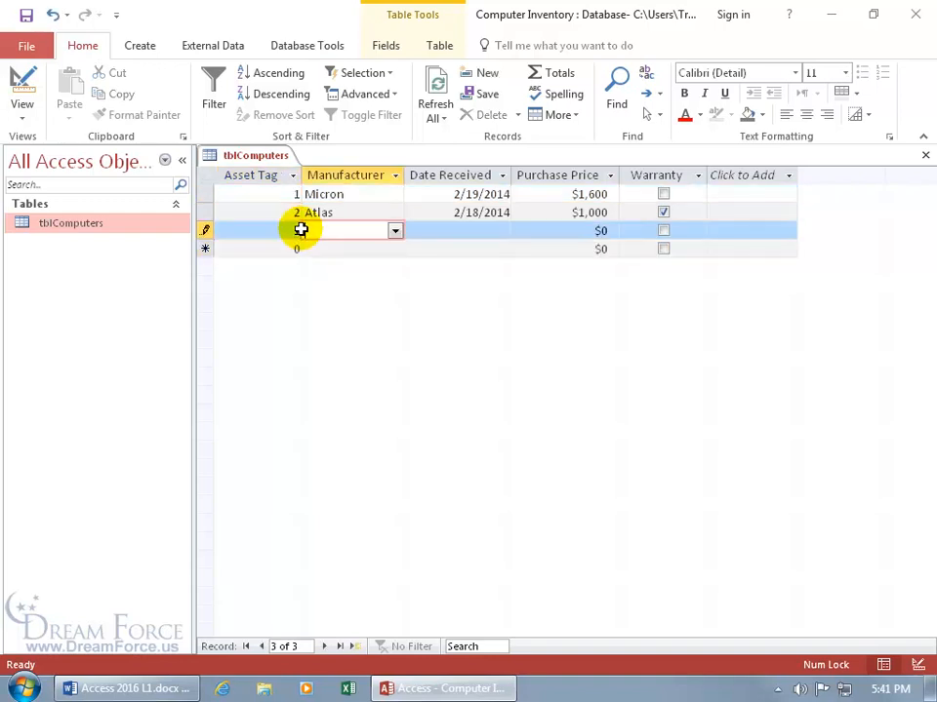
{"action": "type", "text": "Mi"}
{"action": "key", "text": "Tab"}
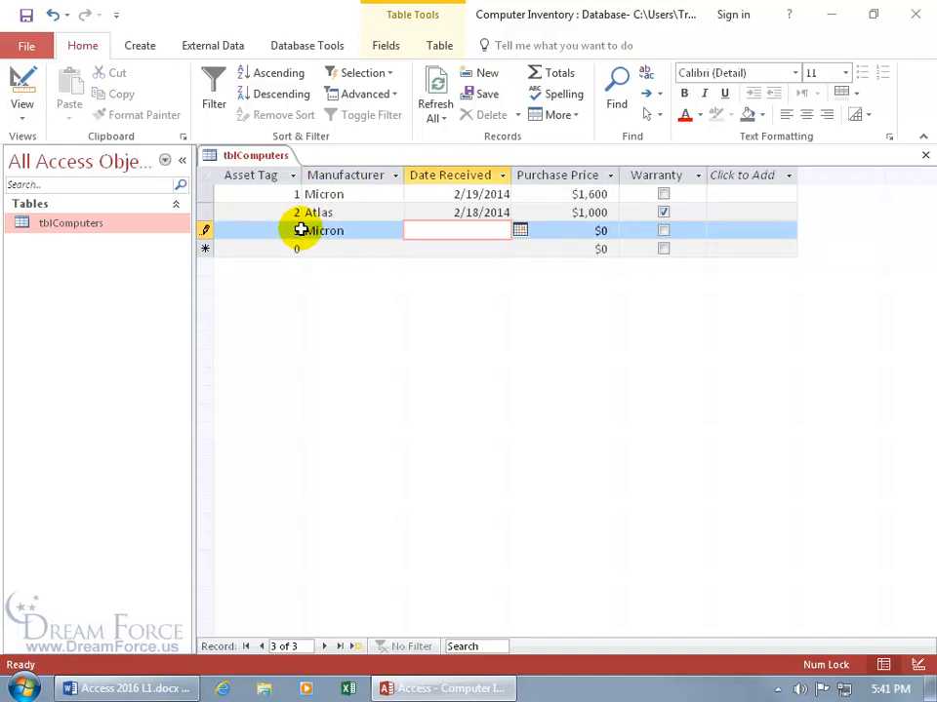
{"action": "key", "text": "ctrl+semicolon"}
{"action": "key", "text": "Tab"}
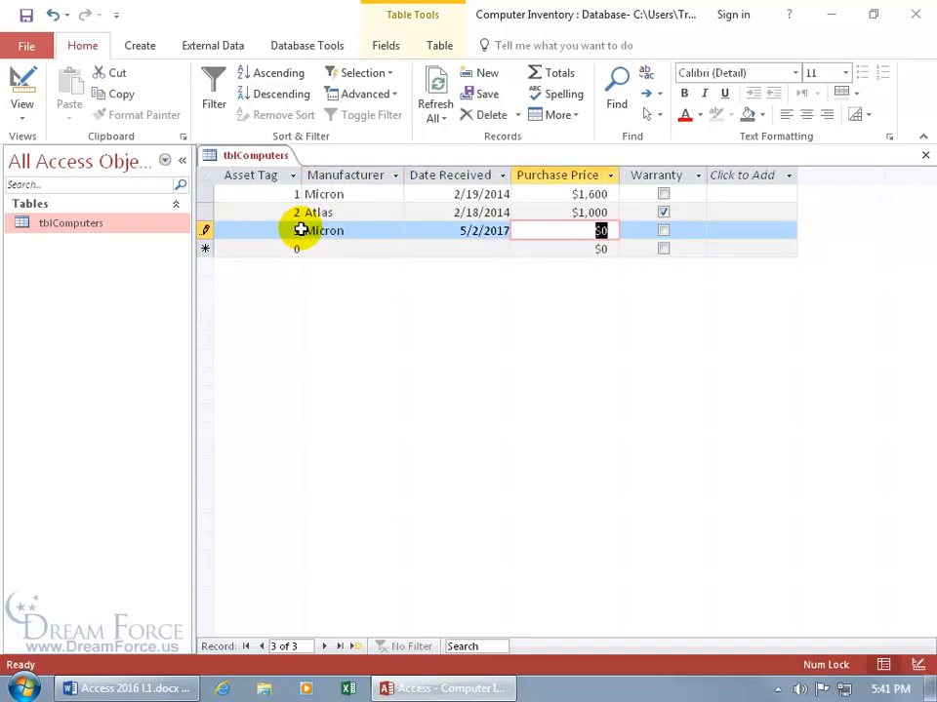
{"action": "type", "text": "100"}
{"action": "key", "text": "Tab"}
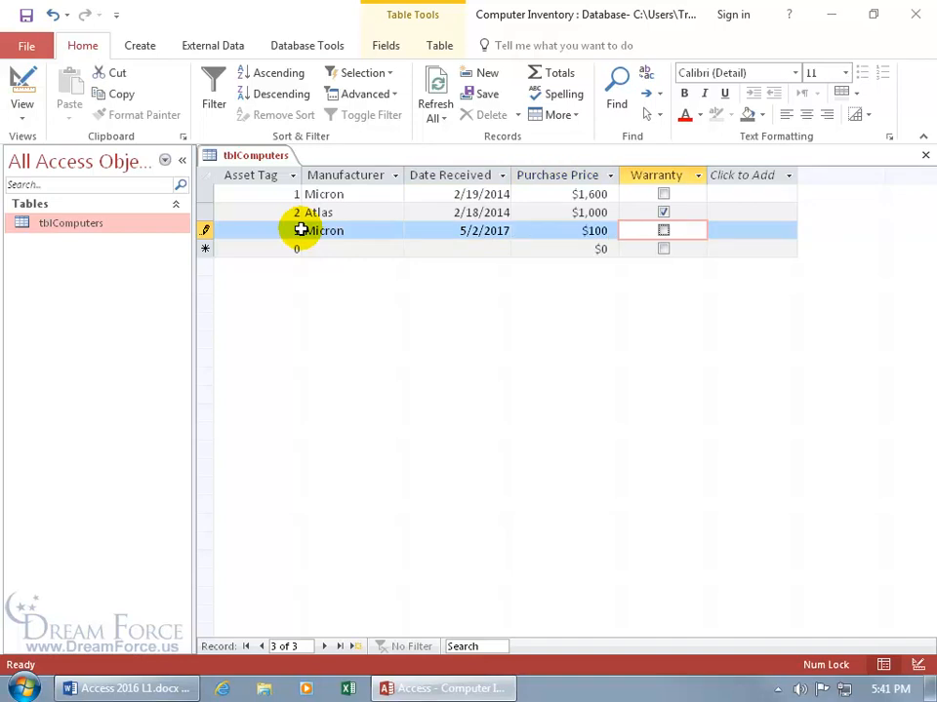
{"action": "key", "text": "space"}
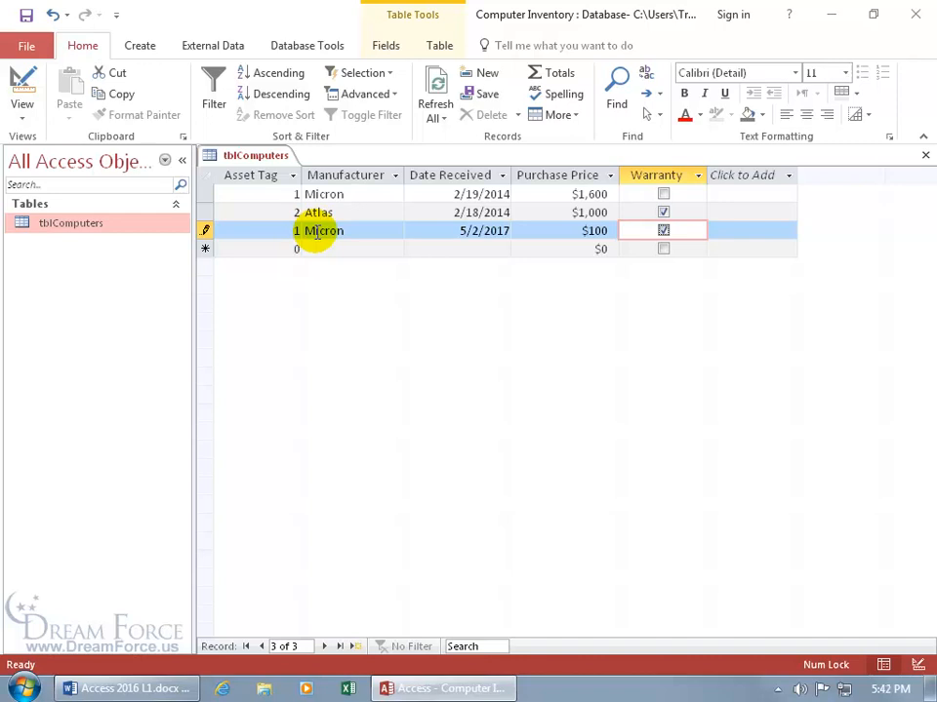
{"action": "key", "text": "Tab"}
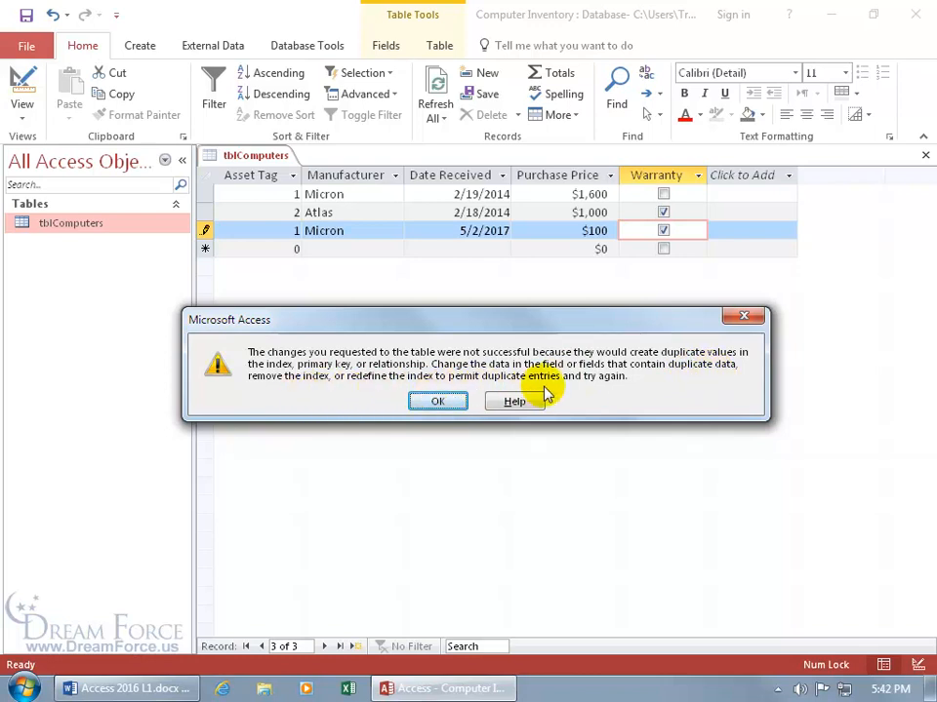
{"action": "left_click", "coordinate": [439, 402]}
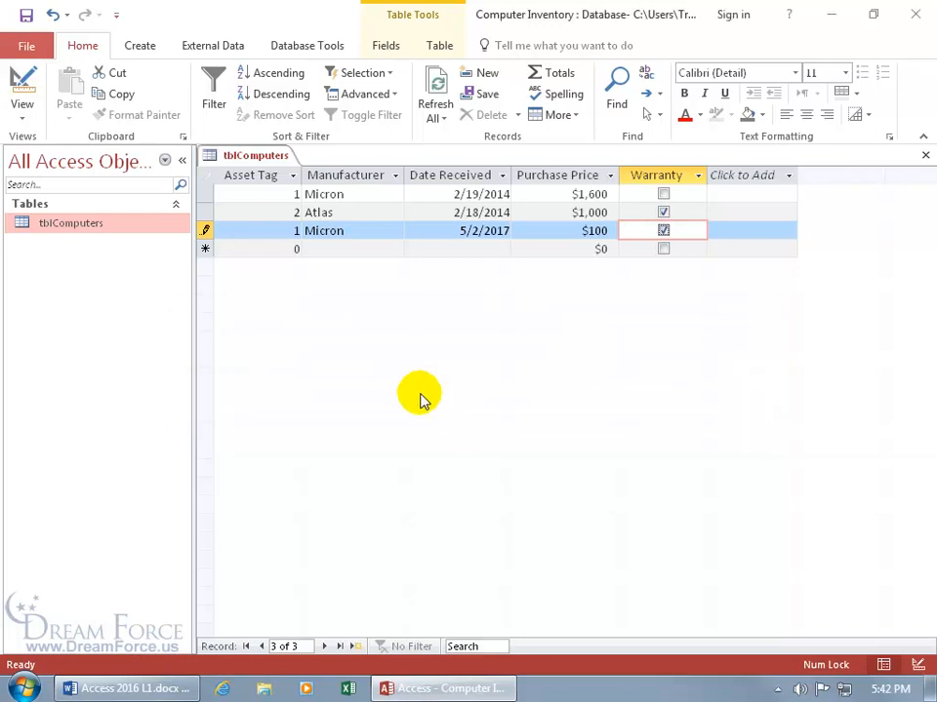
- Clear the new record's Asset Tag and try to leave the record with that field empty
{"action": "left_click", "coordinate": [268, 231]}
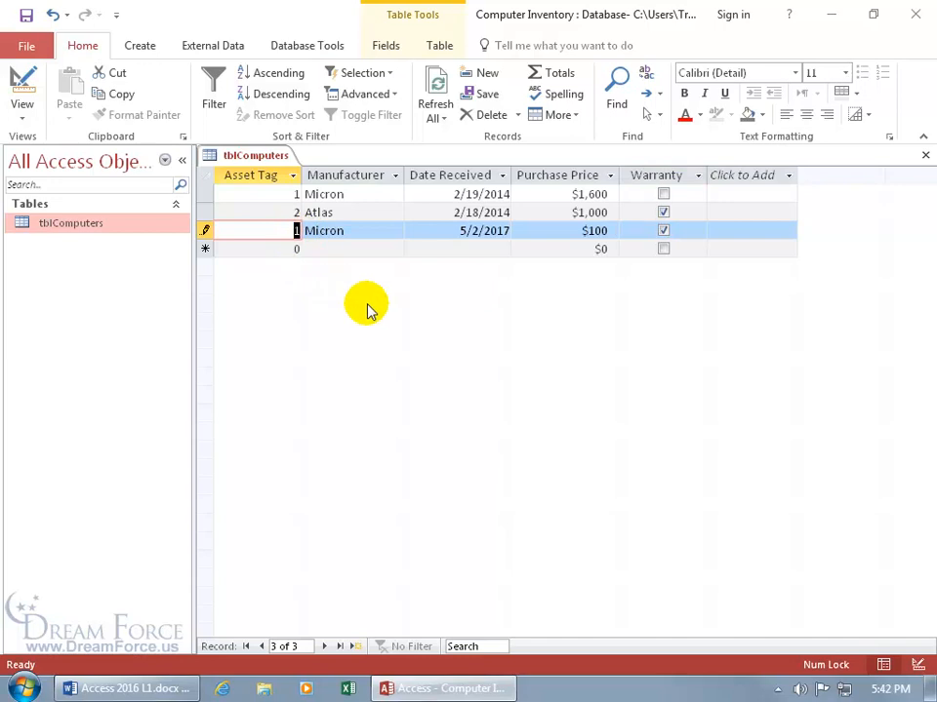
{"action": "key", "text": "BackSpace"}
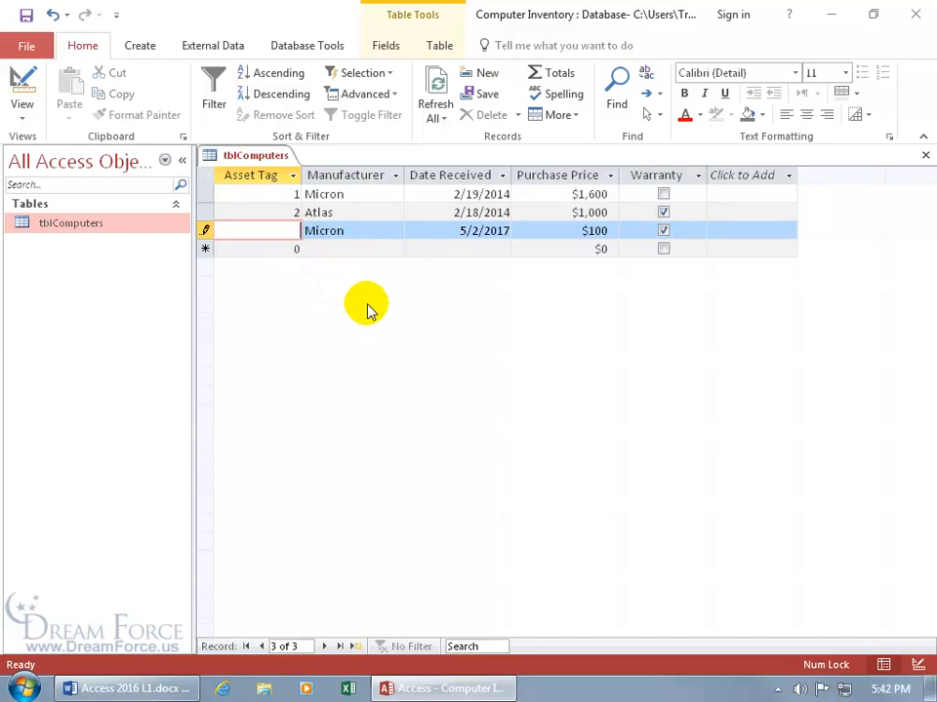
{"action": "left_click", "coordinate": [285, 212]}
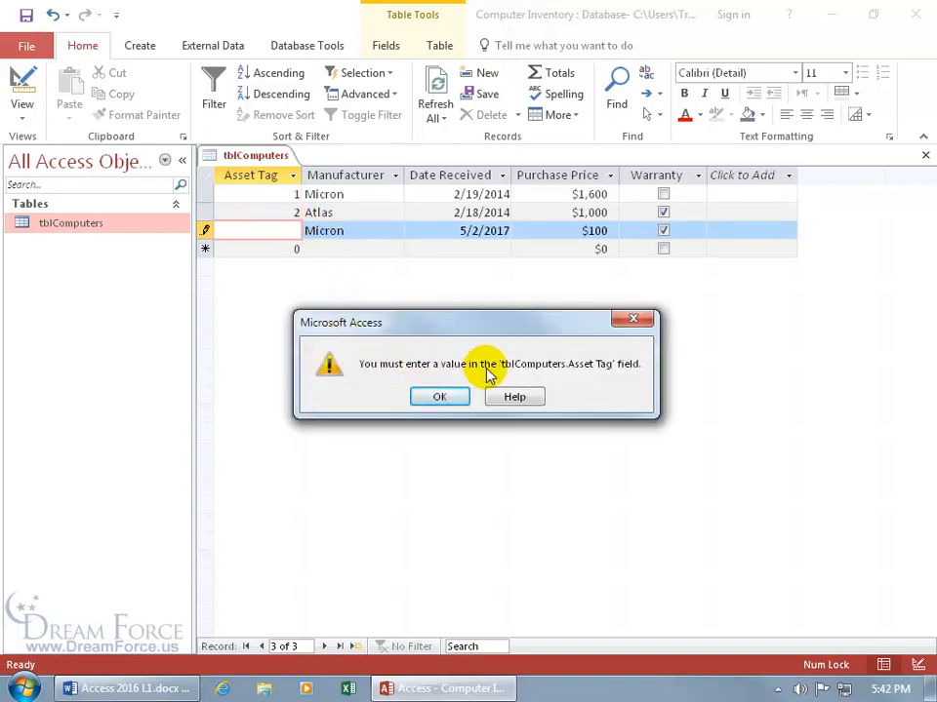
{"action": "left_click", "coordinate": [445, 398]}
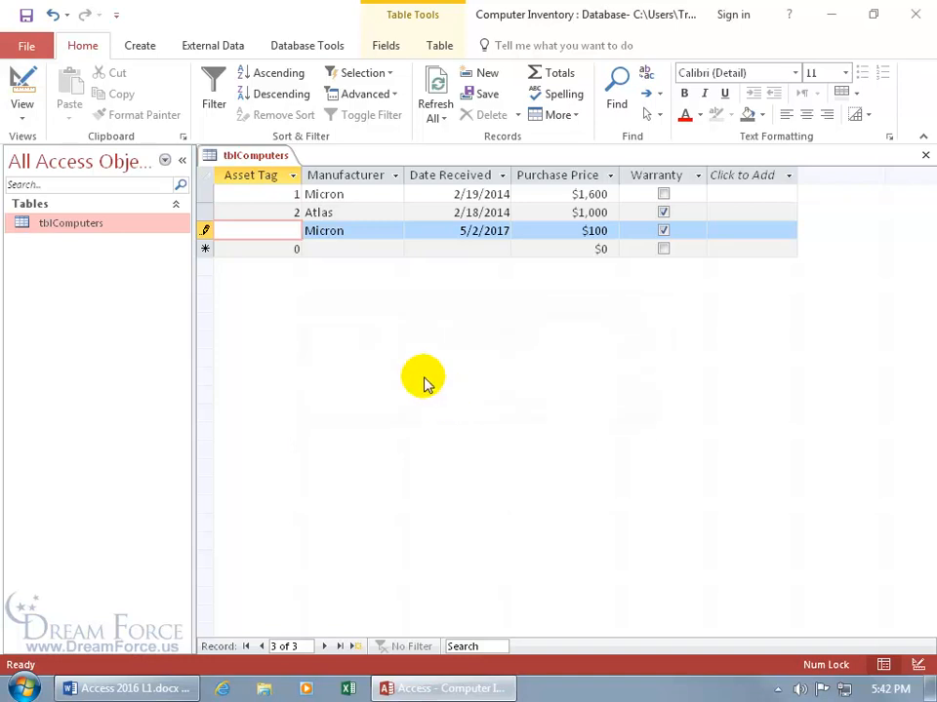
- Save the new record with Asset Tag 3, and switch tblComputers to Design View
{"action": "type", "text": "3"}
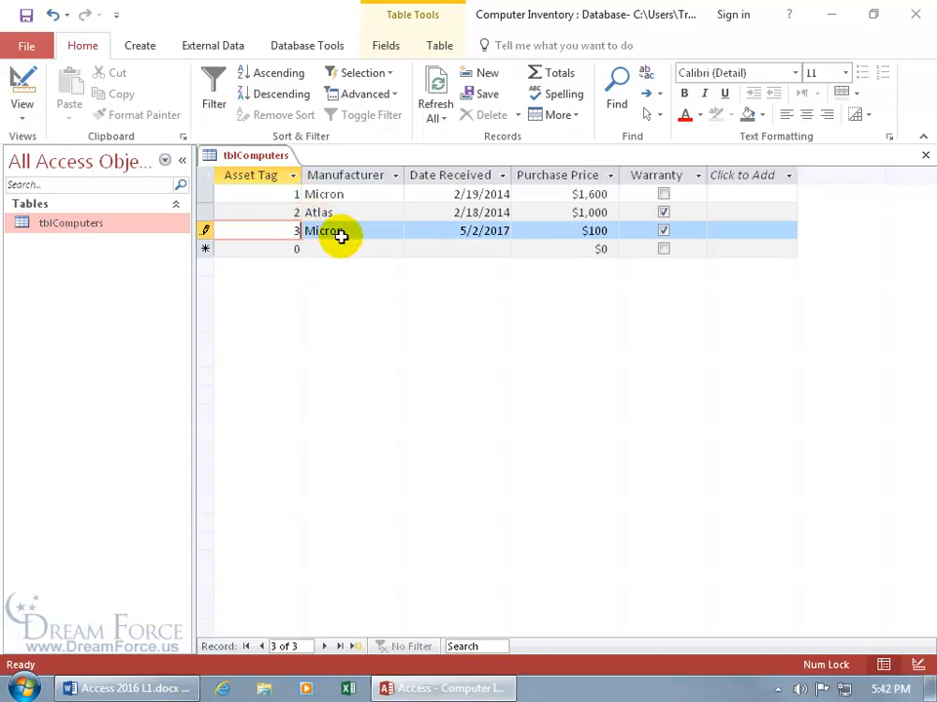
{"action": "key", "text": "shift+Return"}
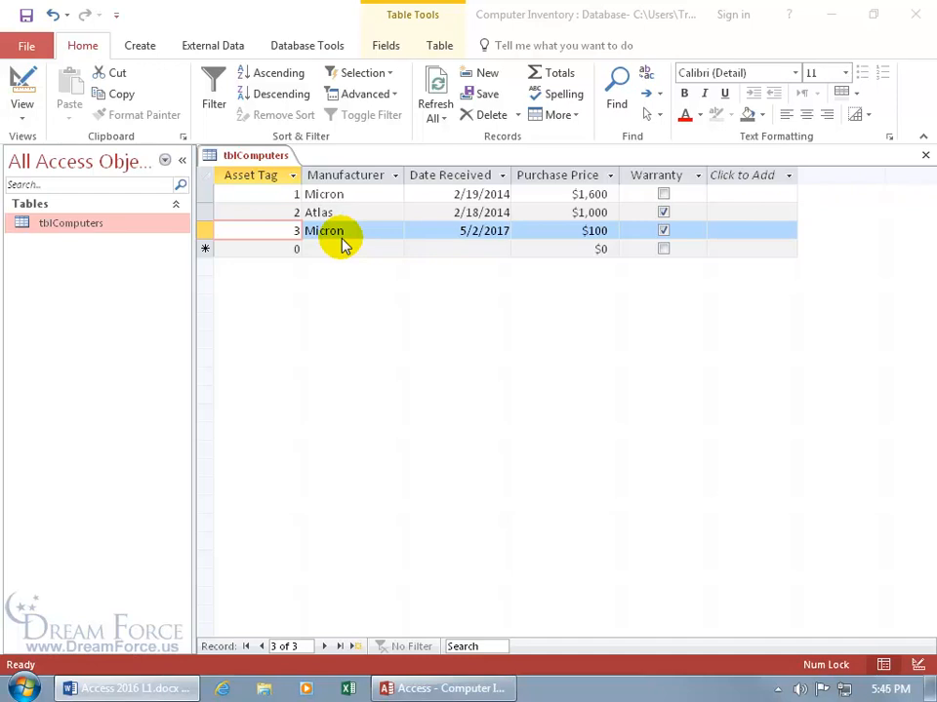
{"action": "right_click", "coordinate": [254, 157]}
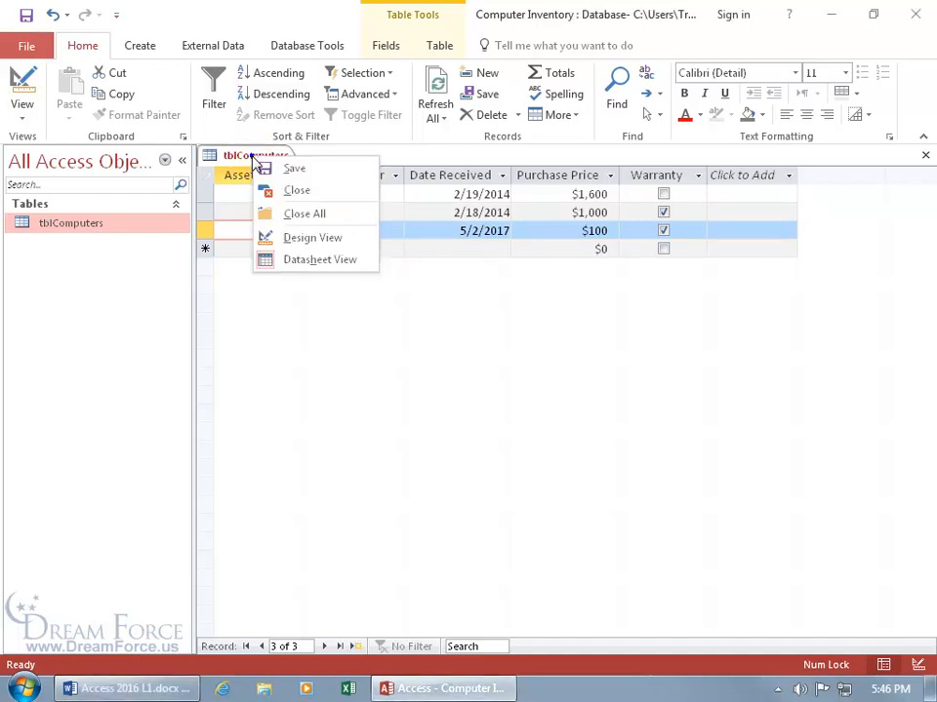
{"action": "left_click", "coordinate": [295, 237]}
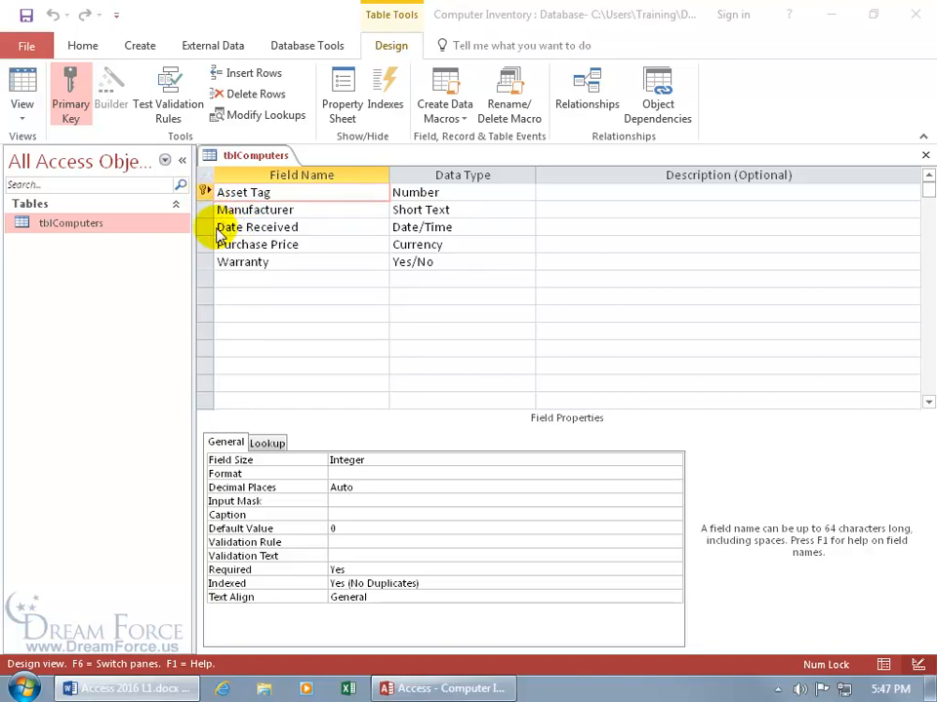
- Set a composite primary key on the Manufacturer, Date Received and Warranty fields
{"action": "left_click", "coordinate": [208, 226]}
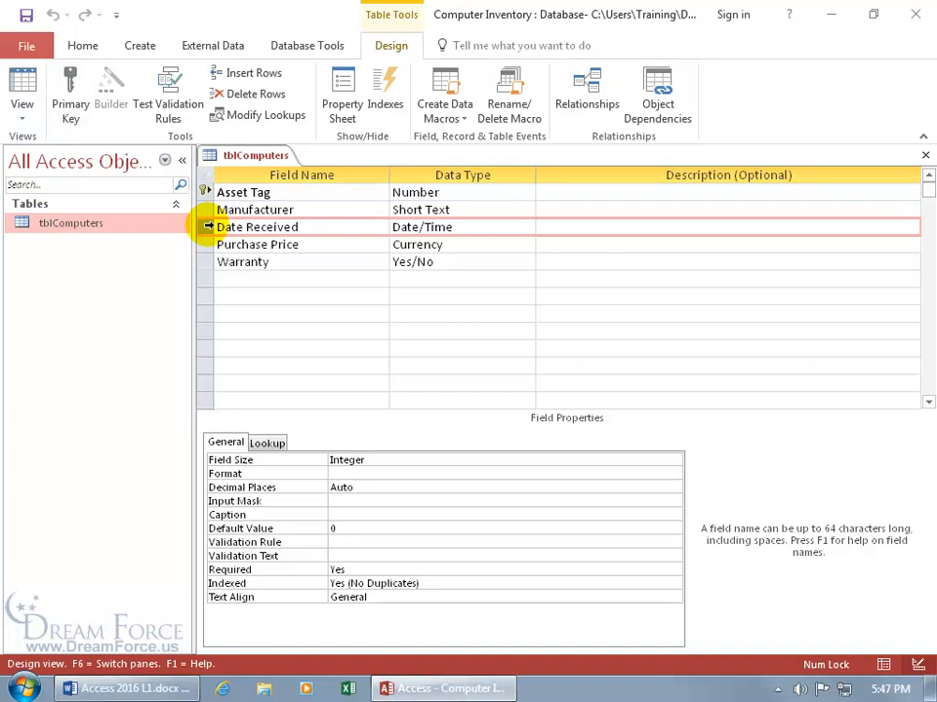
{"action": "left_click_drag", "start_coordinate": [205, 231], "coordinate": [204, 203]}
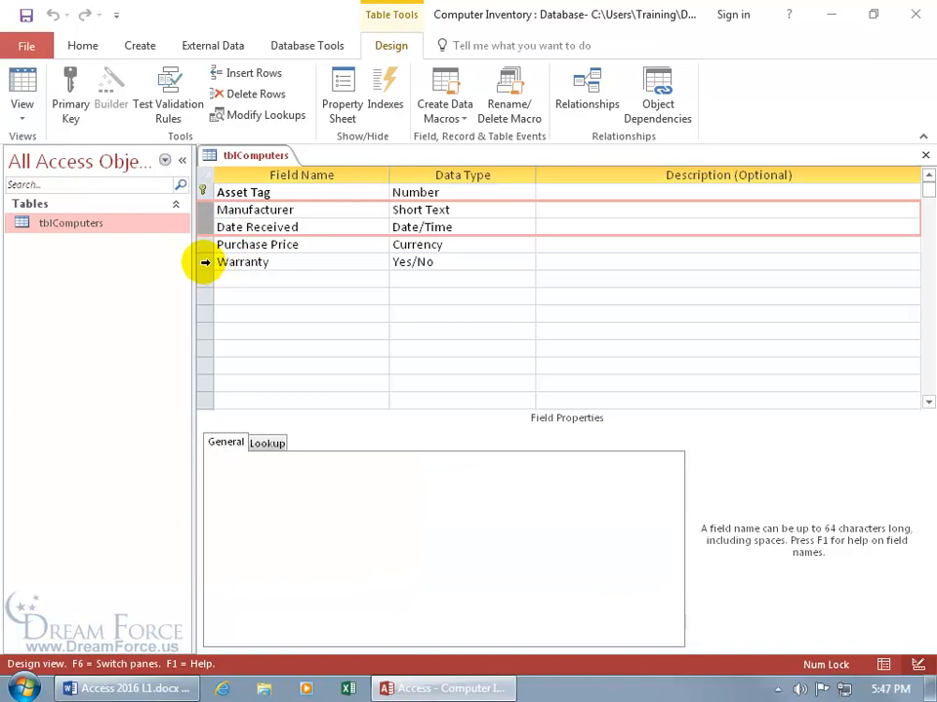
{"action": "left_click", "coordinate": [205, 261]}
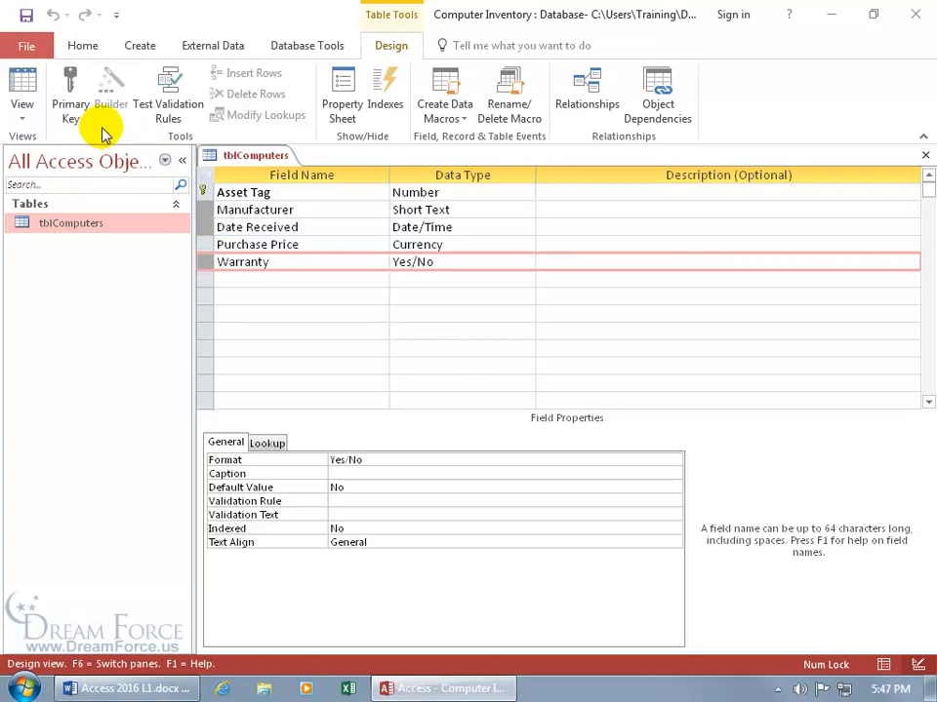
{"action": "left_click", "coordinate": [71, 112]}
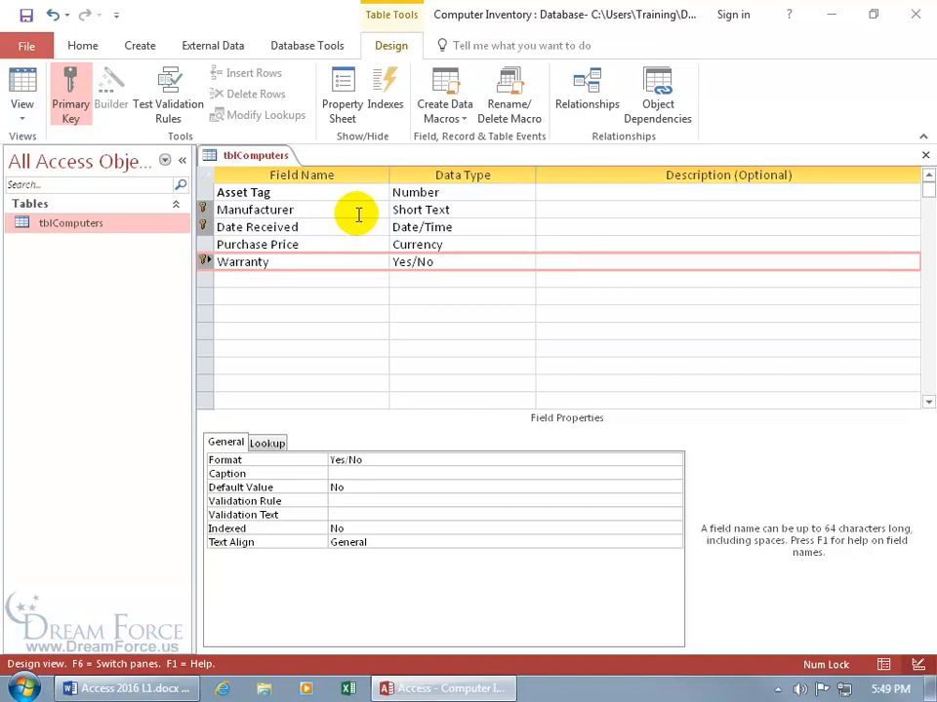
- Remove the composite primary key from Manufacturer, Date Received and Warranty
{"action": "left_click", "coordinate": [256, 244]}
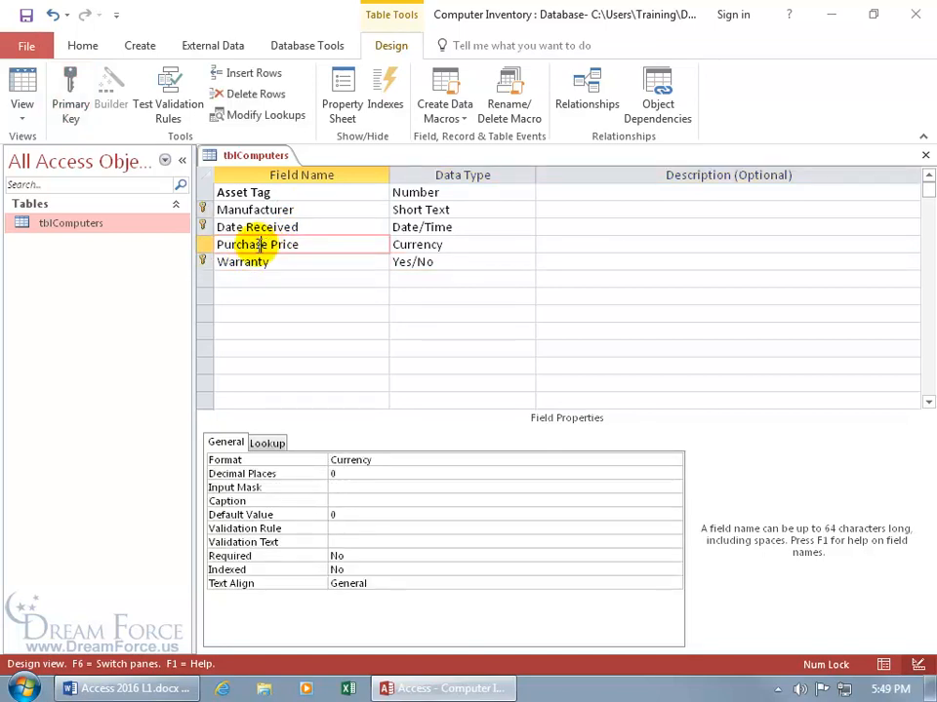
{"action": "left_click", "coordinate": [246, 262]}
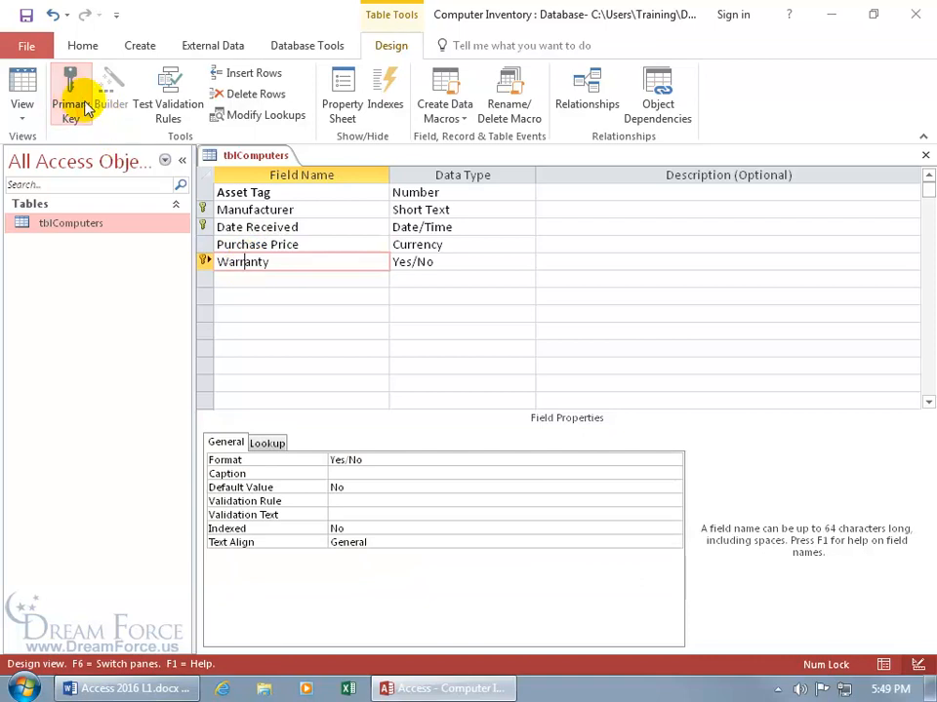
{"action": "left_click", "coordinate": [76, 101]}
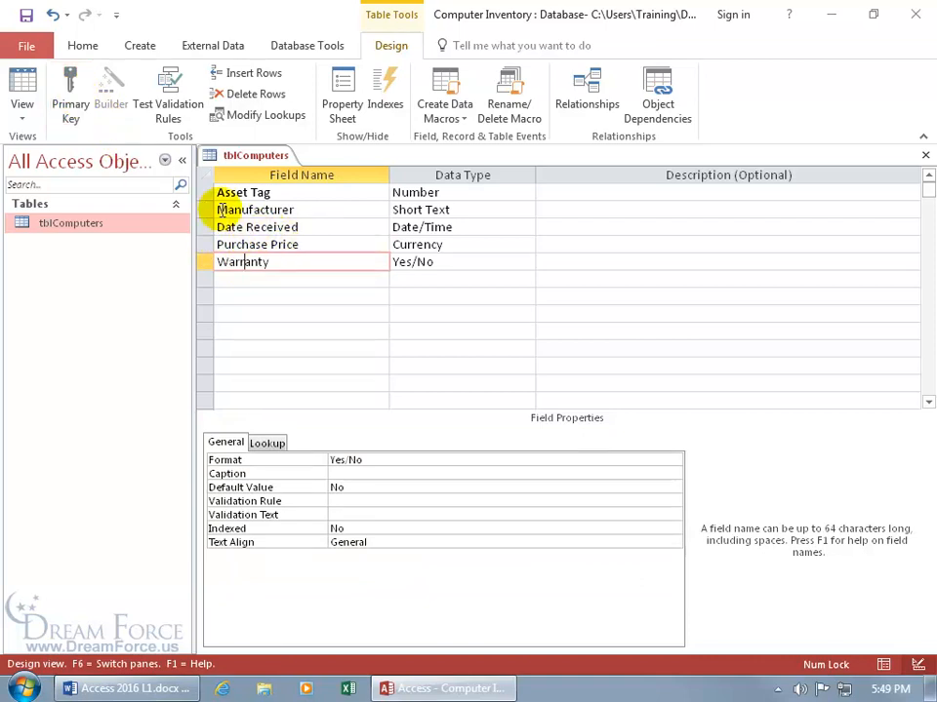
- Set Manufacturer and Date Received as a composite primary key, and remove that key again
{"action": "left_click_drag", "start_coordinate": [203, 209], "coordinate": [207, 228]}
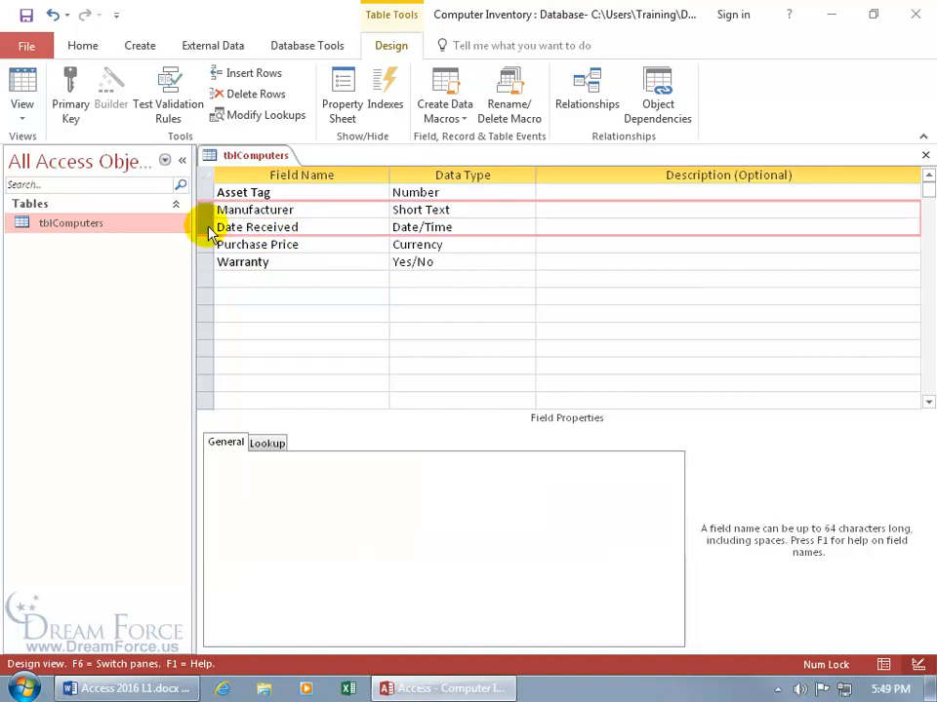
{"action": "left_click", "coordinate": [70, 98]}
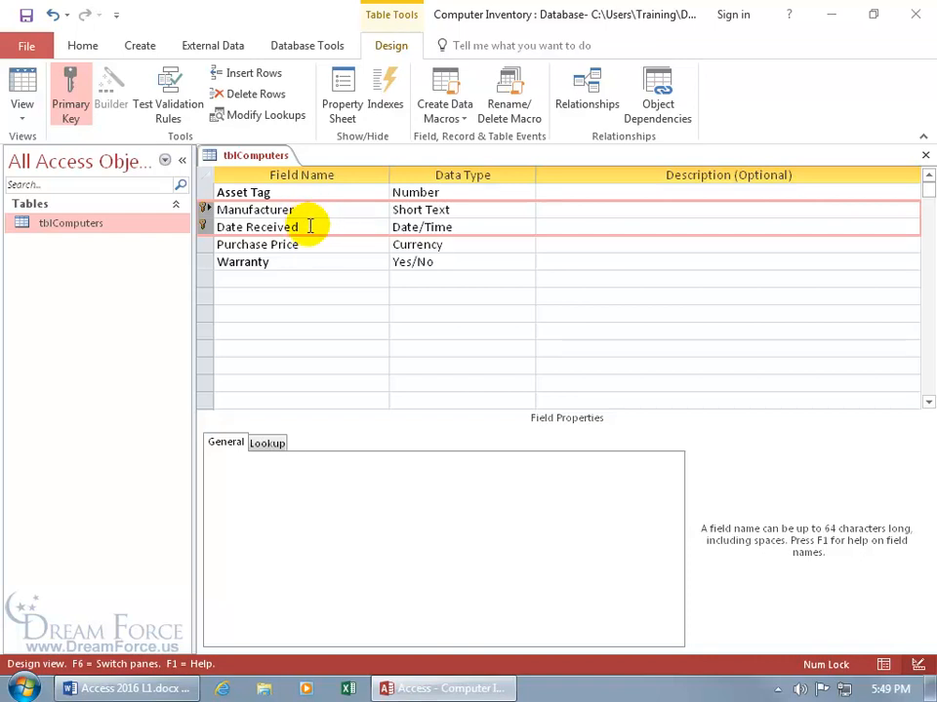
{"action": "left_click", "coordinate": [70, 88]}
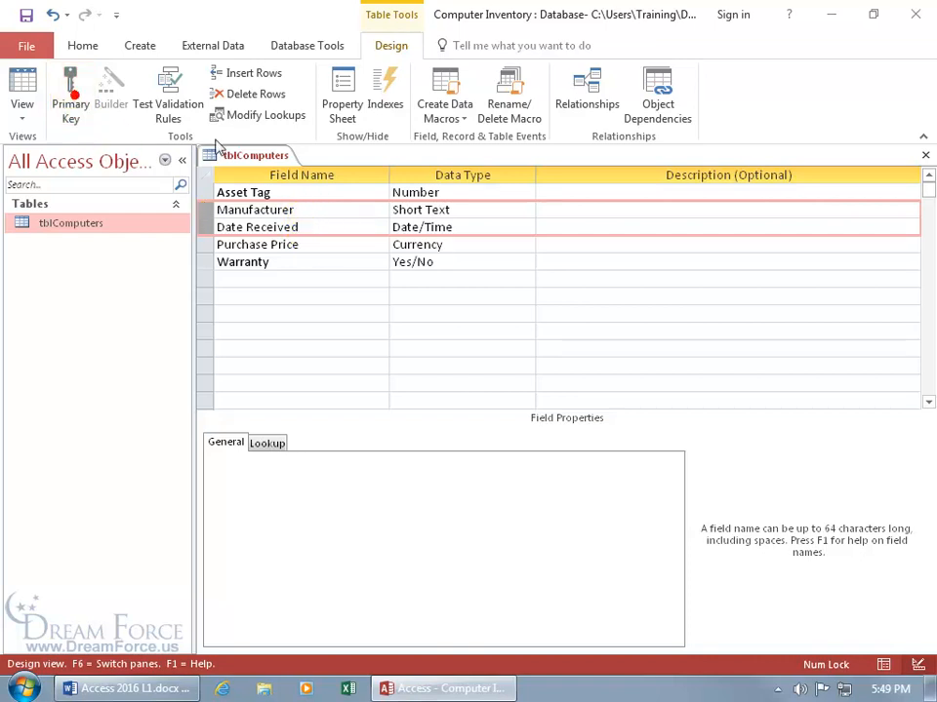
- Set Asset Tag as the only primary key field of tblComputers
{"action": "left_click", "coordinate": [243, 193]}
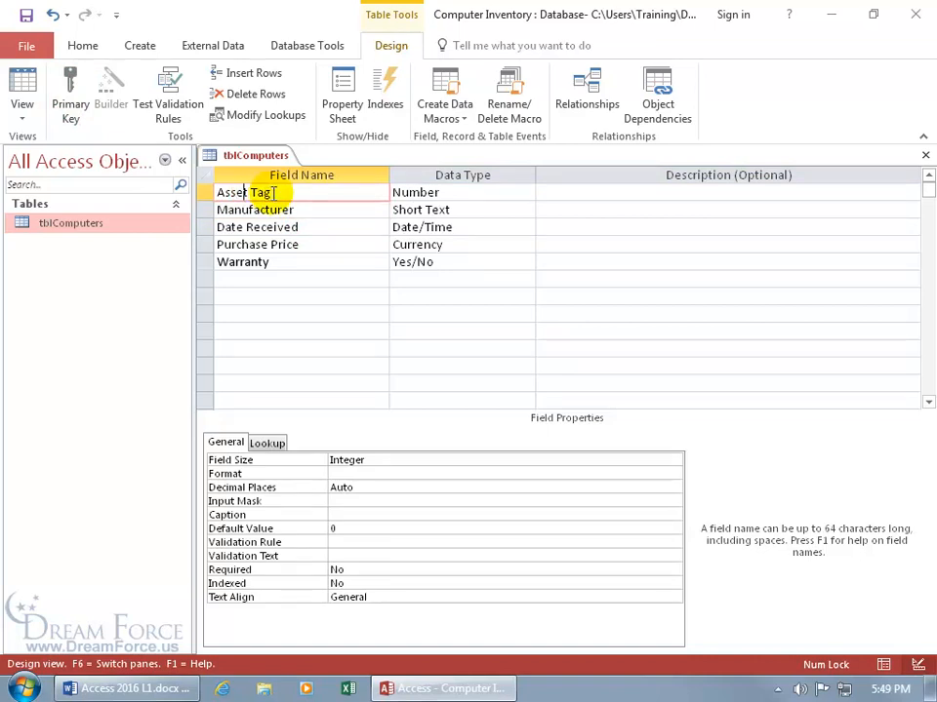
{"action": "left_click", "coordinate": [70, 100]}
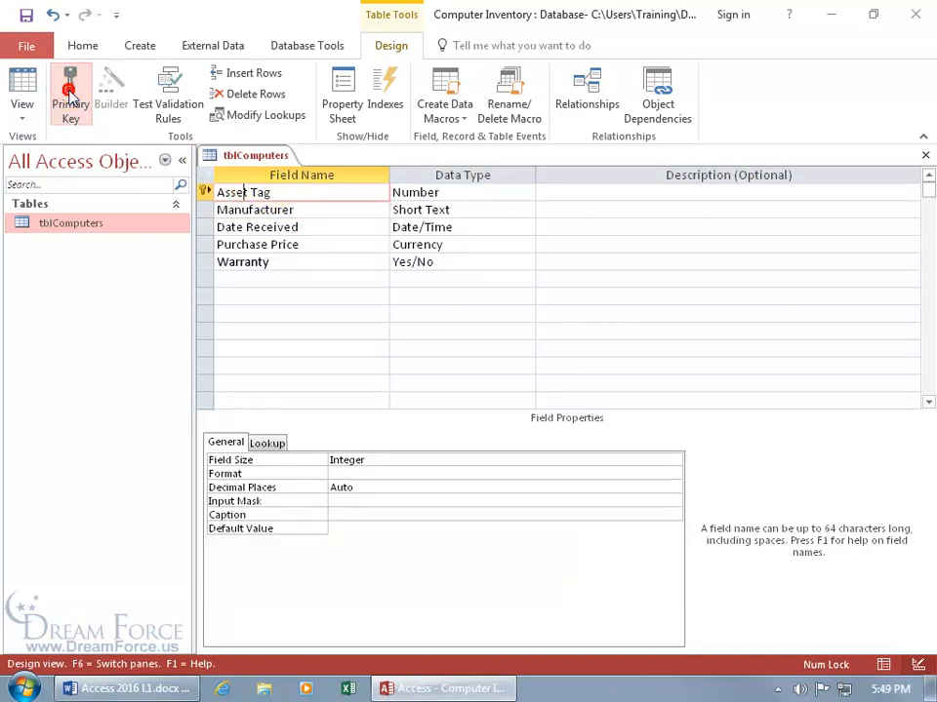
{"action": "left_click", "coordinate": [266, 262]}
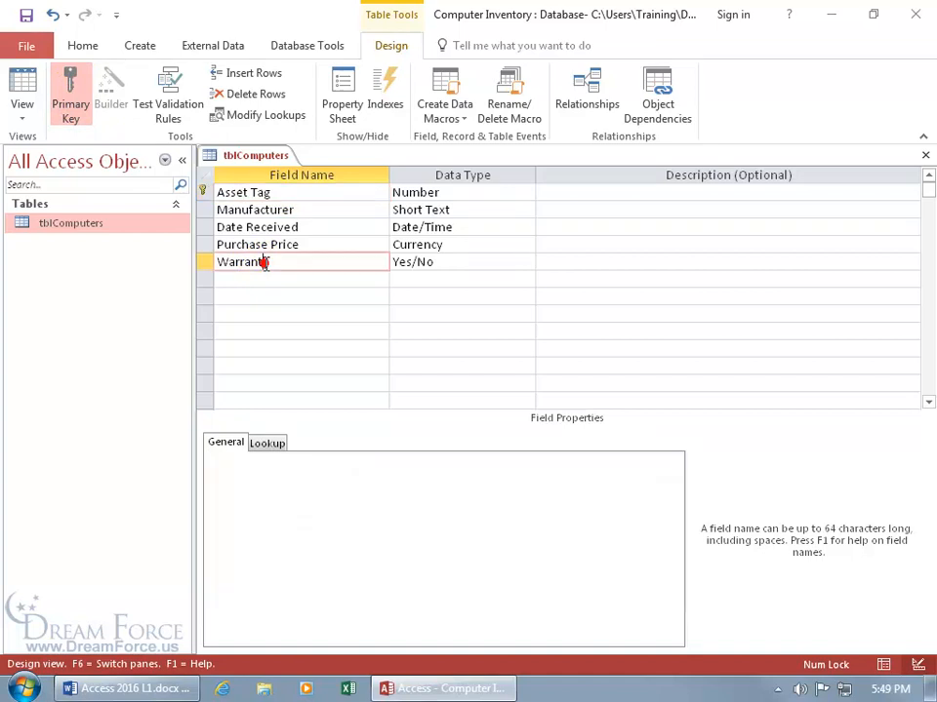
{"action": "left_click", "coordinate": [256, 193]}
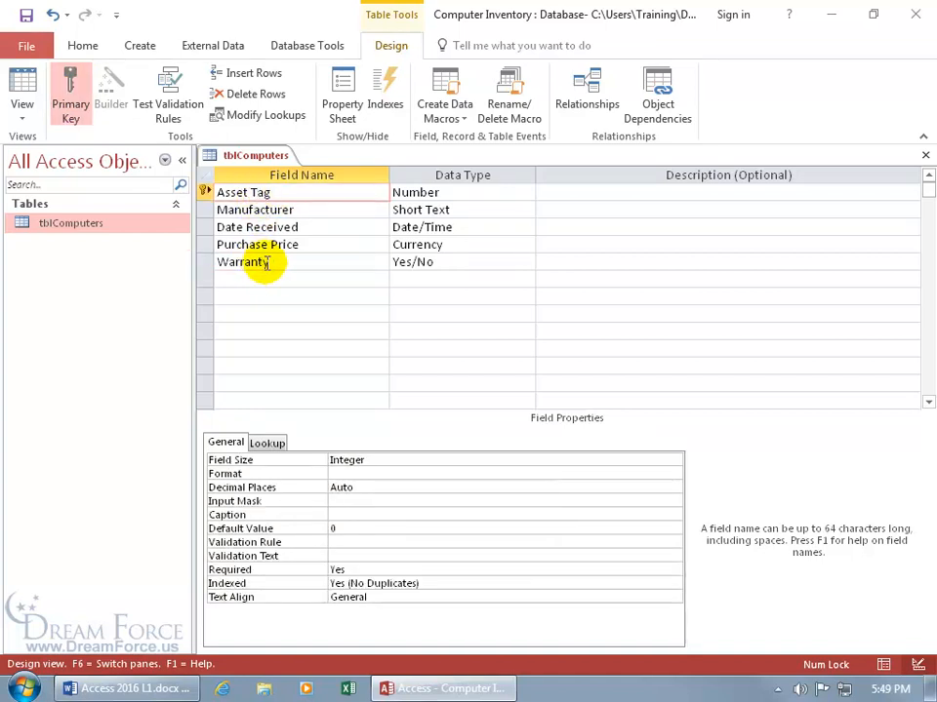